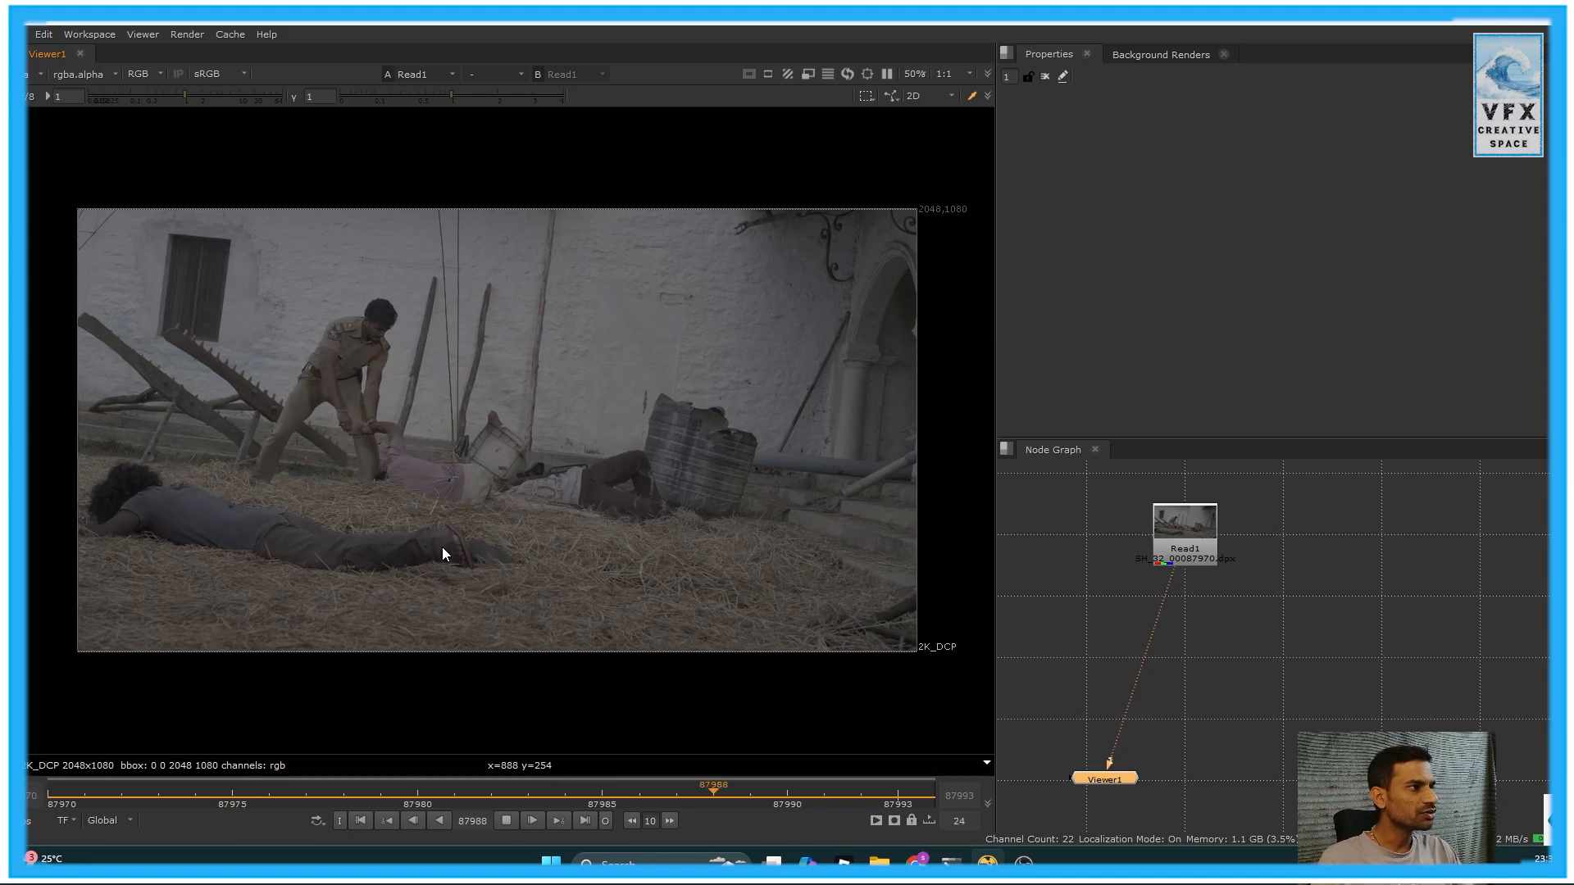
Examine the footage's action, camera movement and the wires attached to the lifted man across the shot
left_click_drag(395, 191, 559, 523, "ctrl+shift")
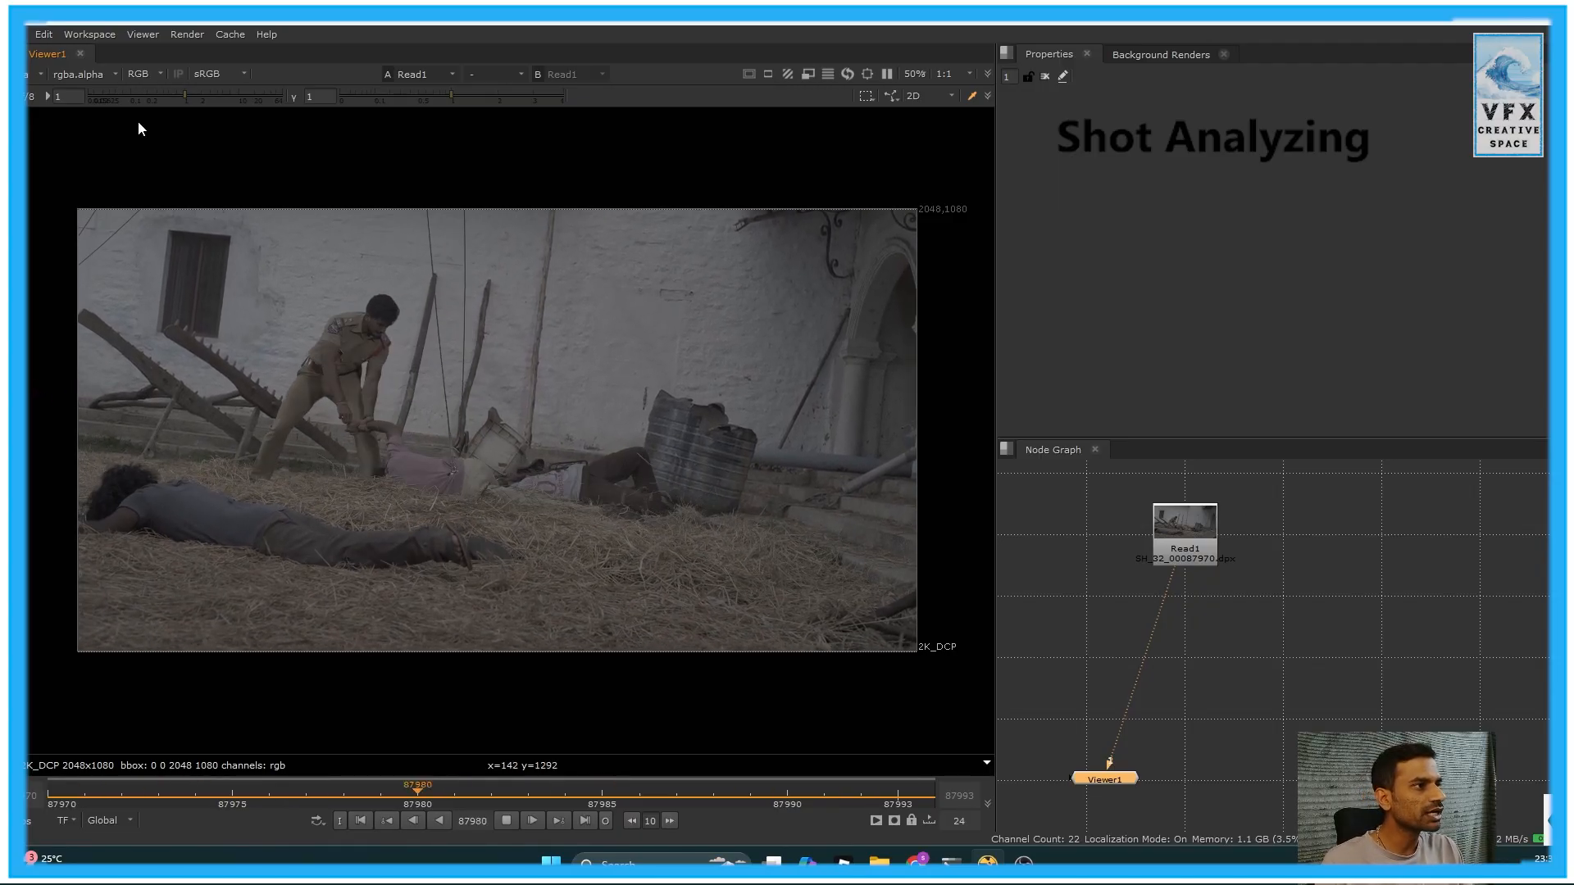
left_click_drag(400, 200, 499, 457, "ctrl+shift")
left_click_drag(176, 166, 23, 444)
scroll(465, 477, "up", 3)
scroll(463, 476, "up", 4)
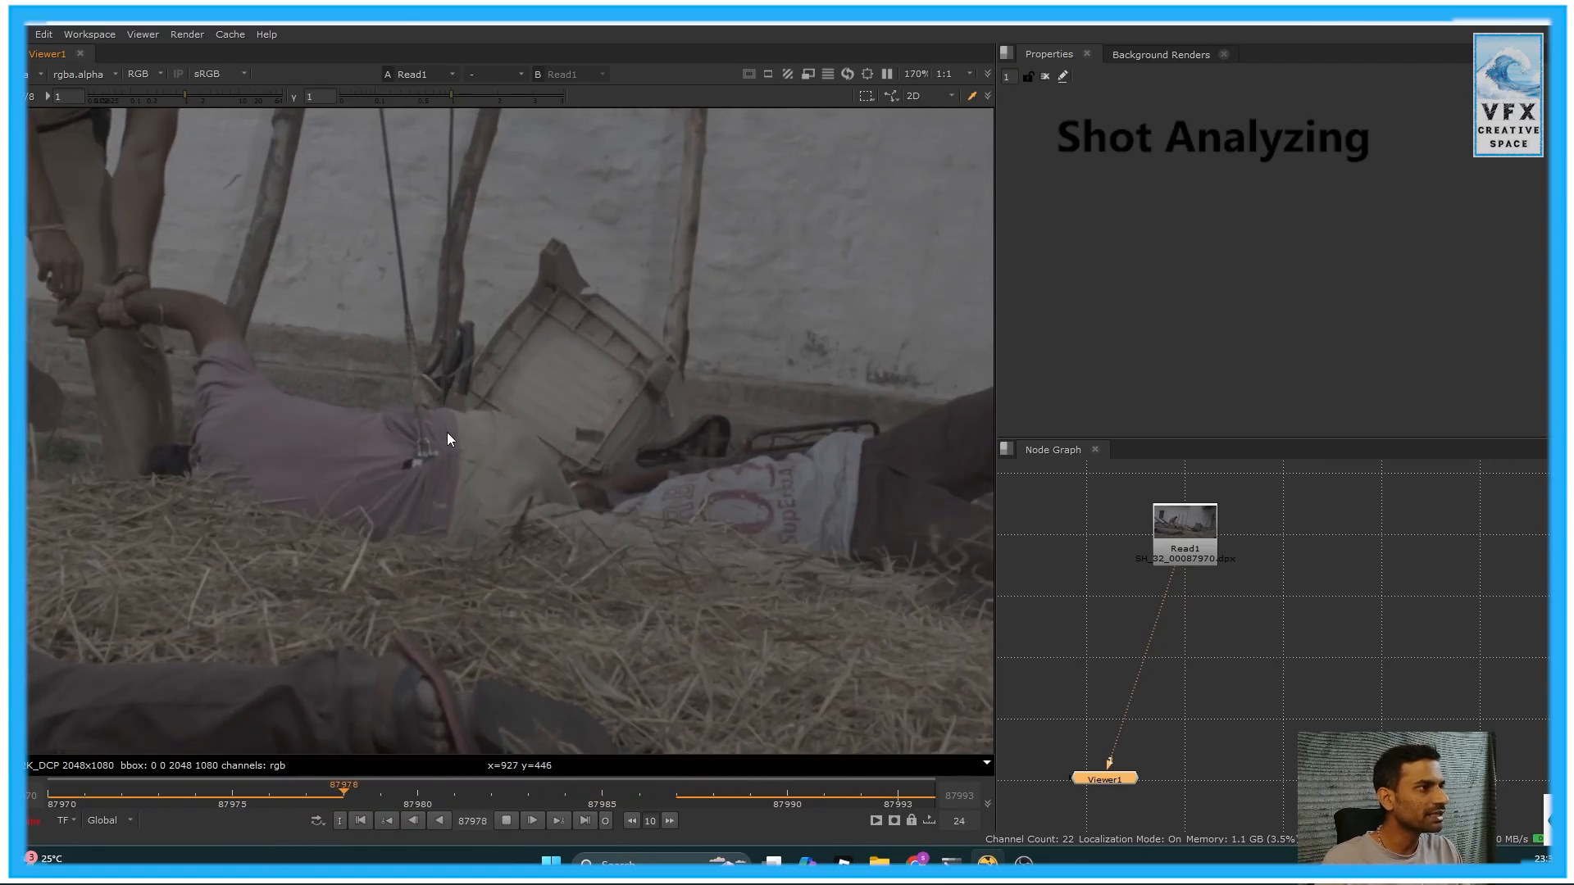
scroll(343, 436, "down", 6)
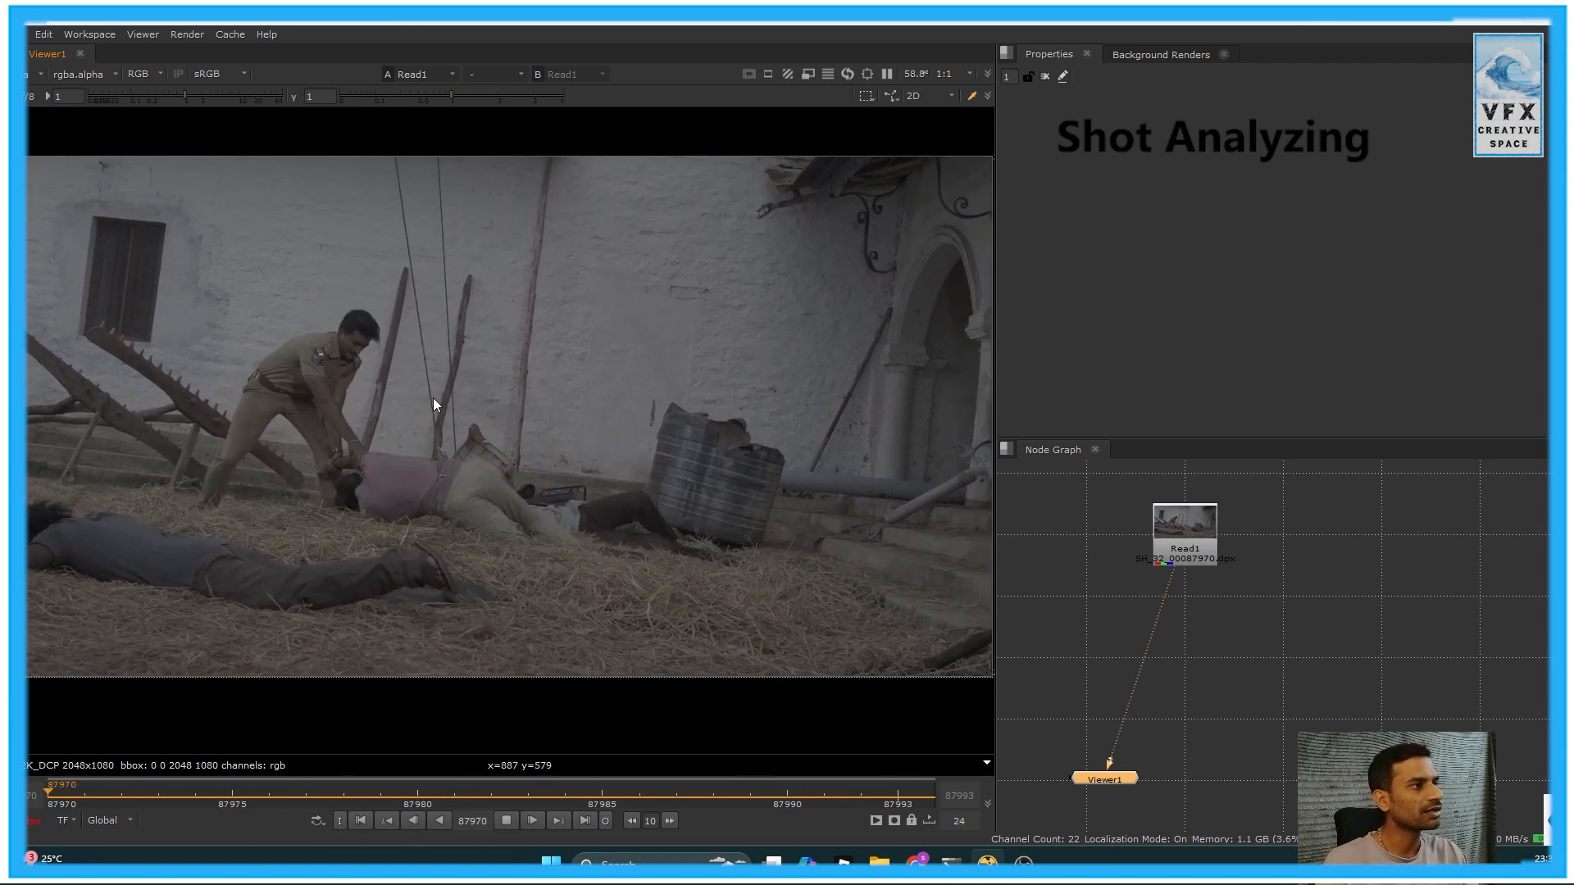
left_click_drag(540, 159, 426, 388)
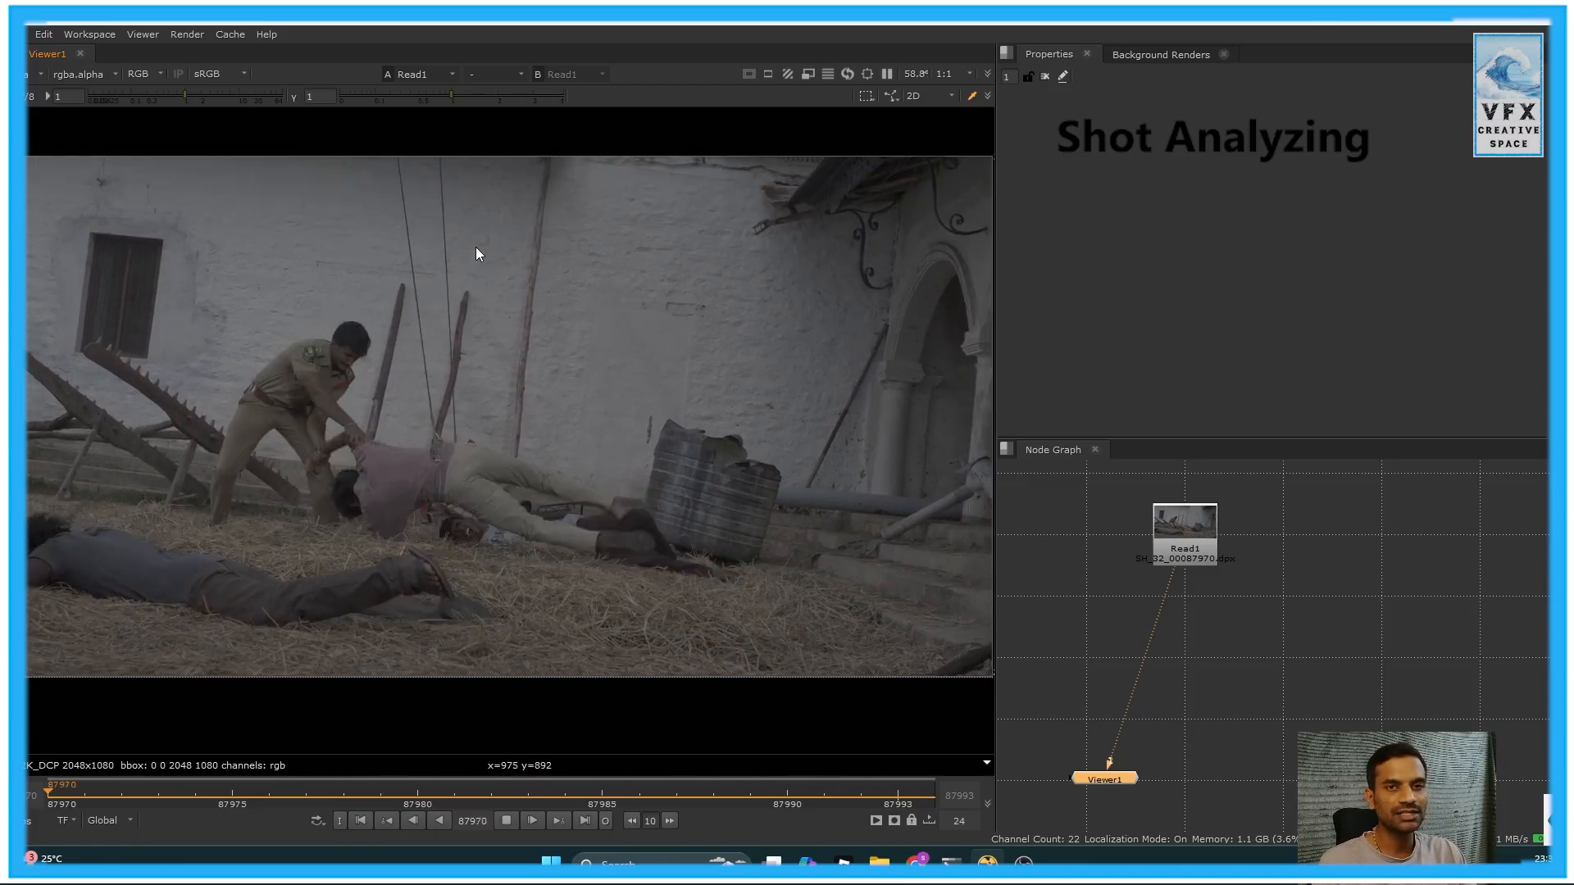
left_click_drag(396, 197, 517, 405, "ctrl+shift")
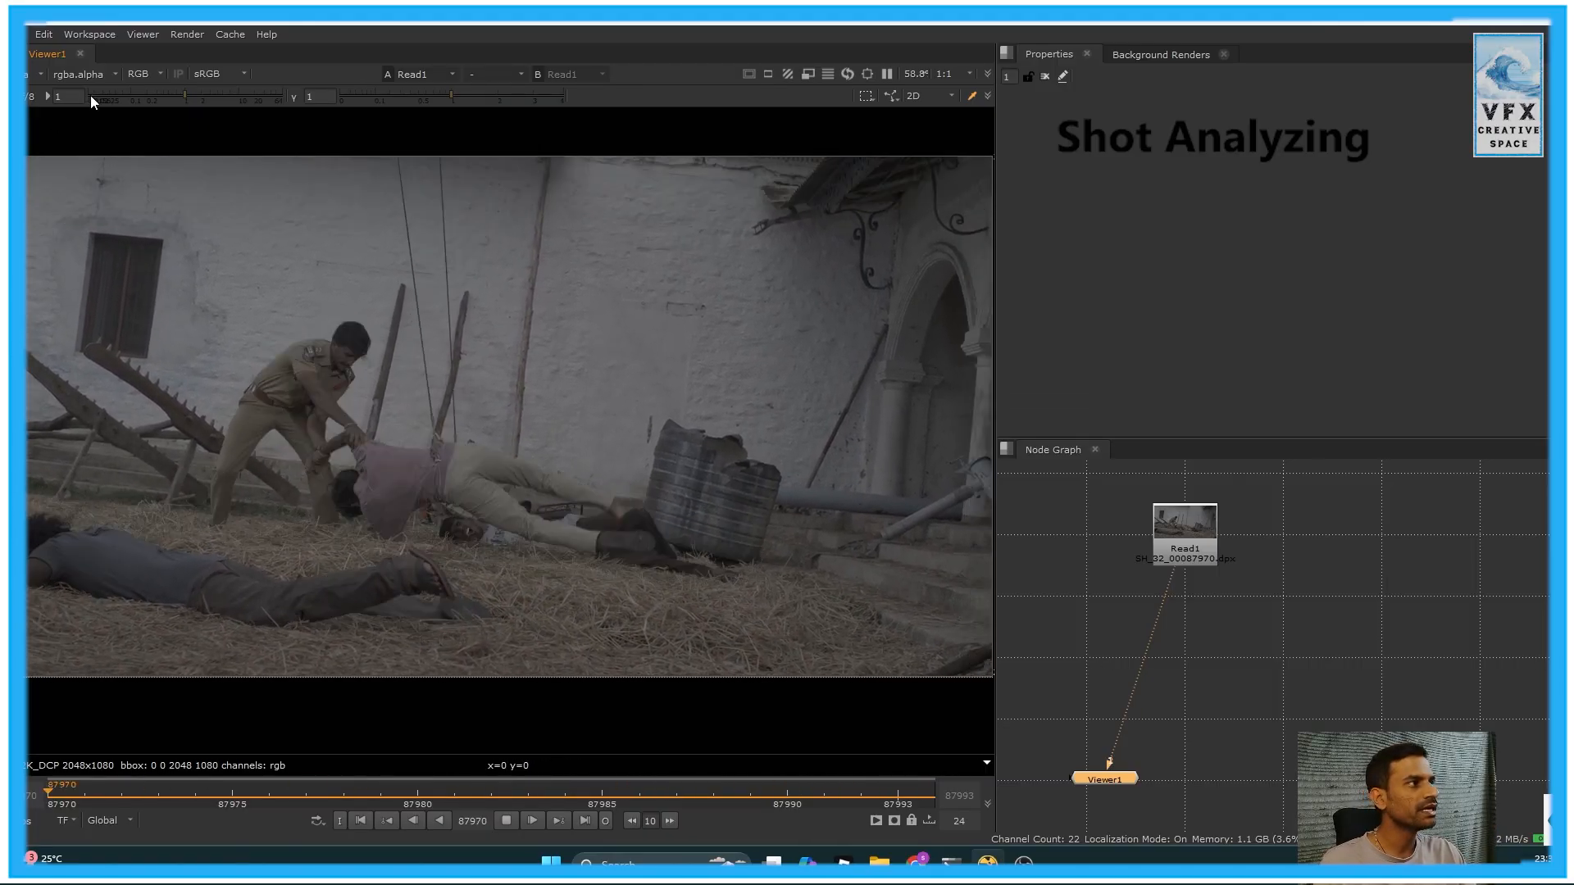
scroll(456, 522, "up", 5)
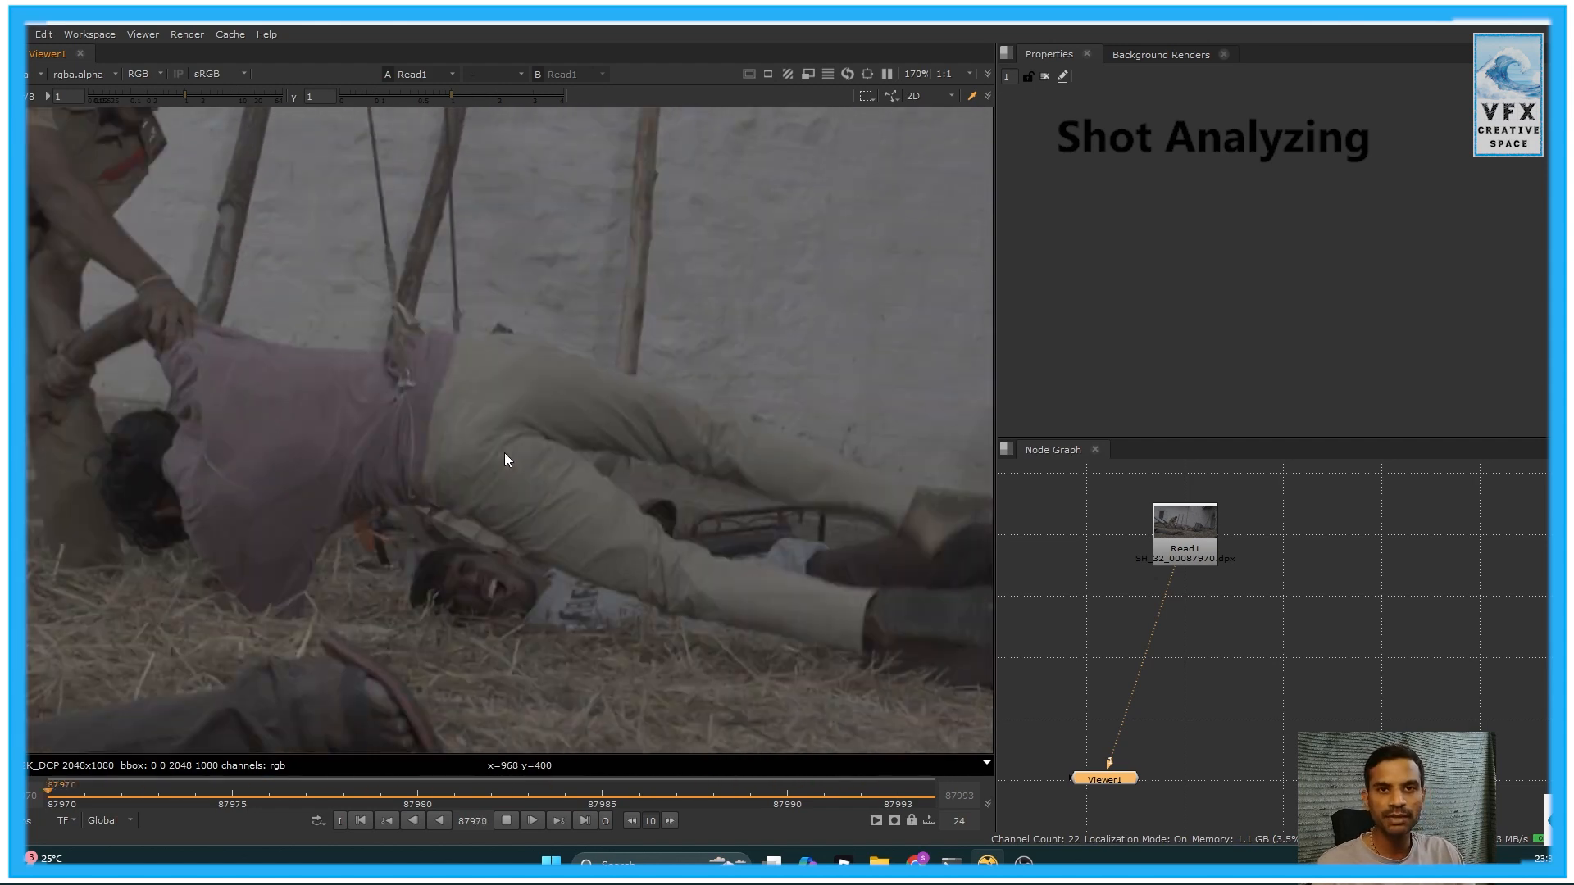
scroll(598, 405, "down", 5)
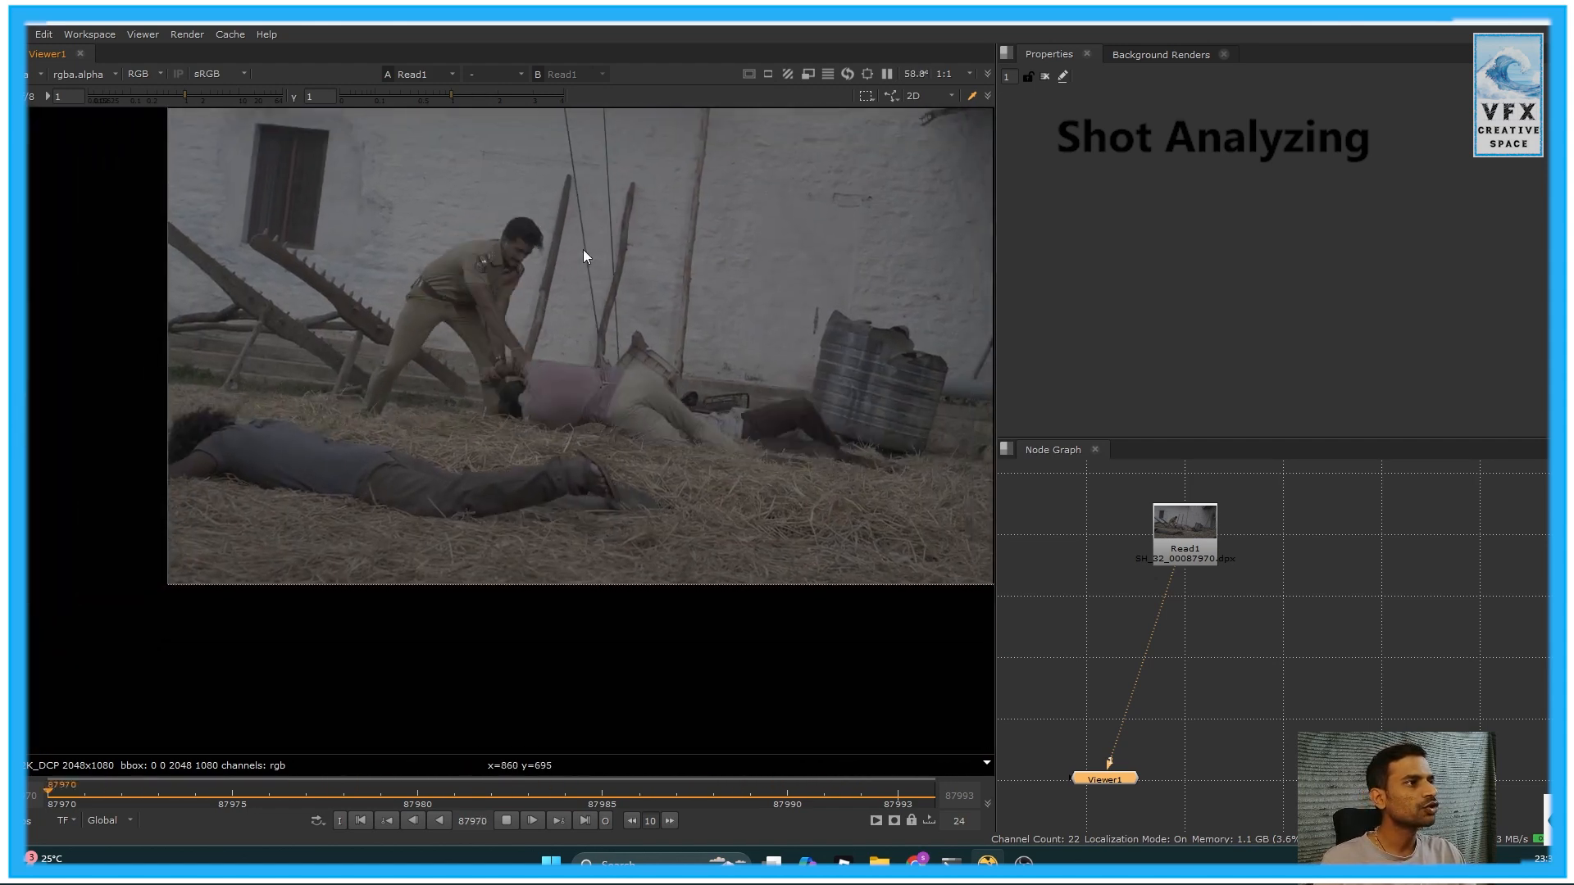
middle_click_drag(591, 261, 474, 442)
key("f")
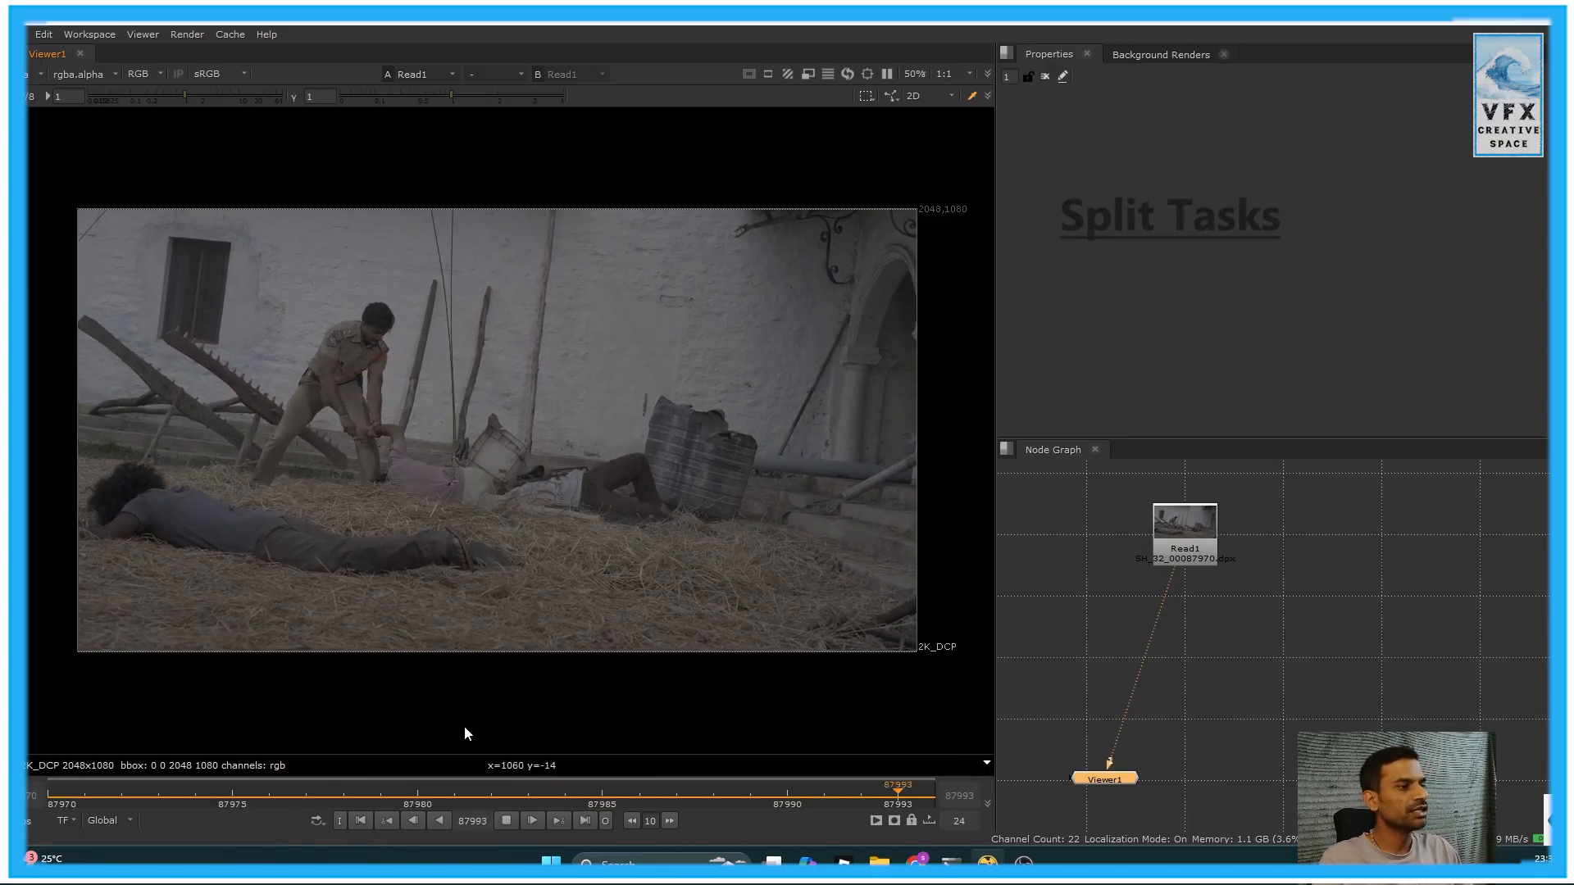
left_click(503, 820)
left_click_drag(399, 270, 625, 485, "ctrl")
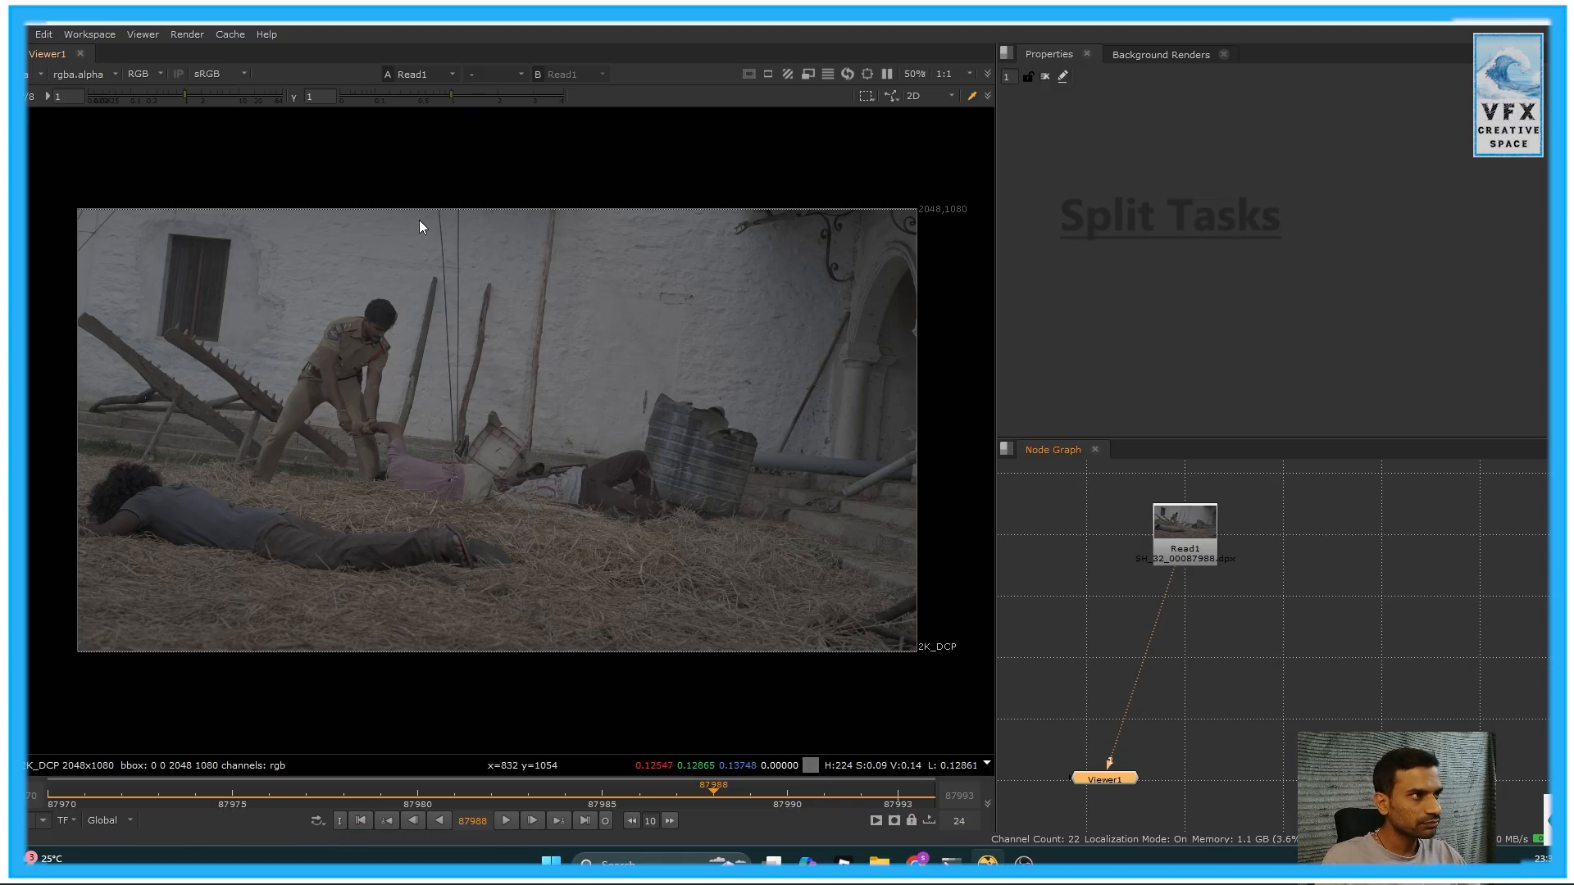
left_click_drag(486, 430, 485, 451)
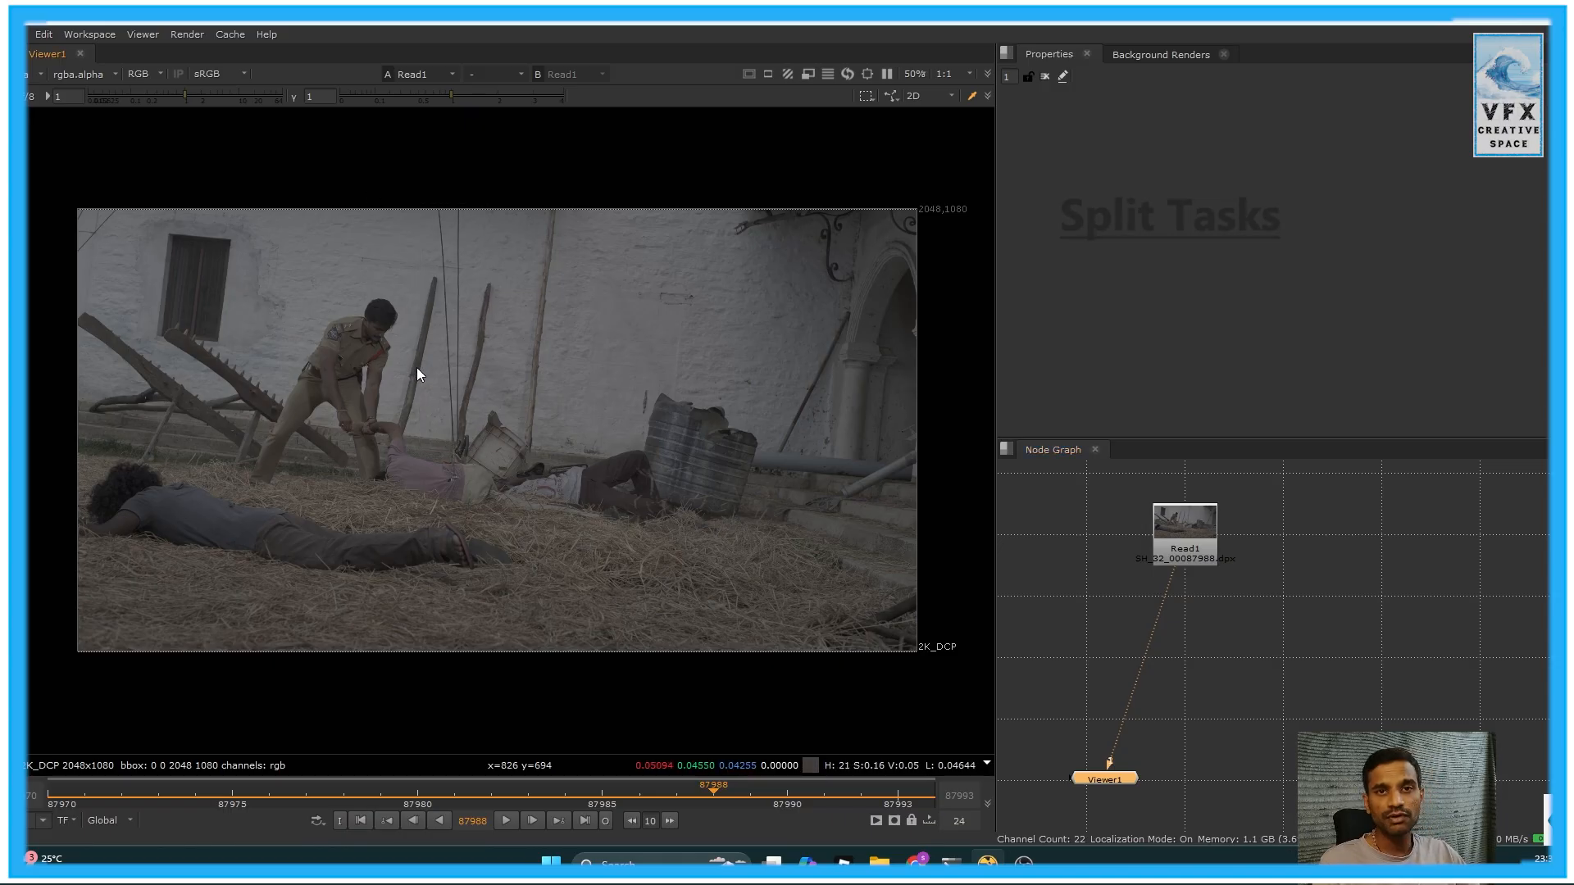
Inspect the grain on the white wall in the blue channel while the clip plays
scroll(473, 325, "up", 4)
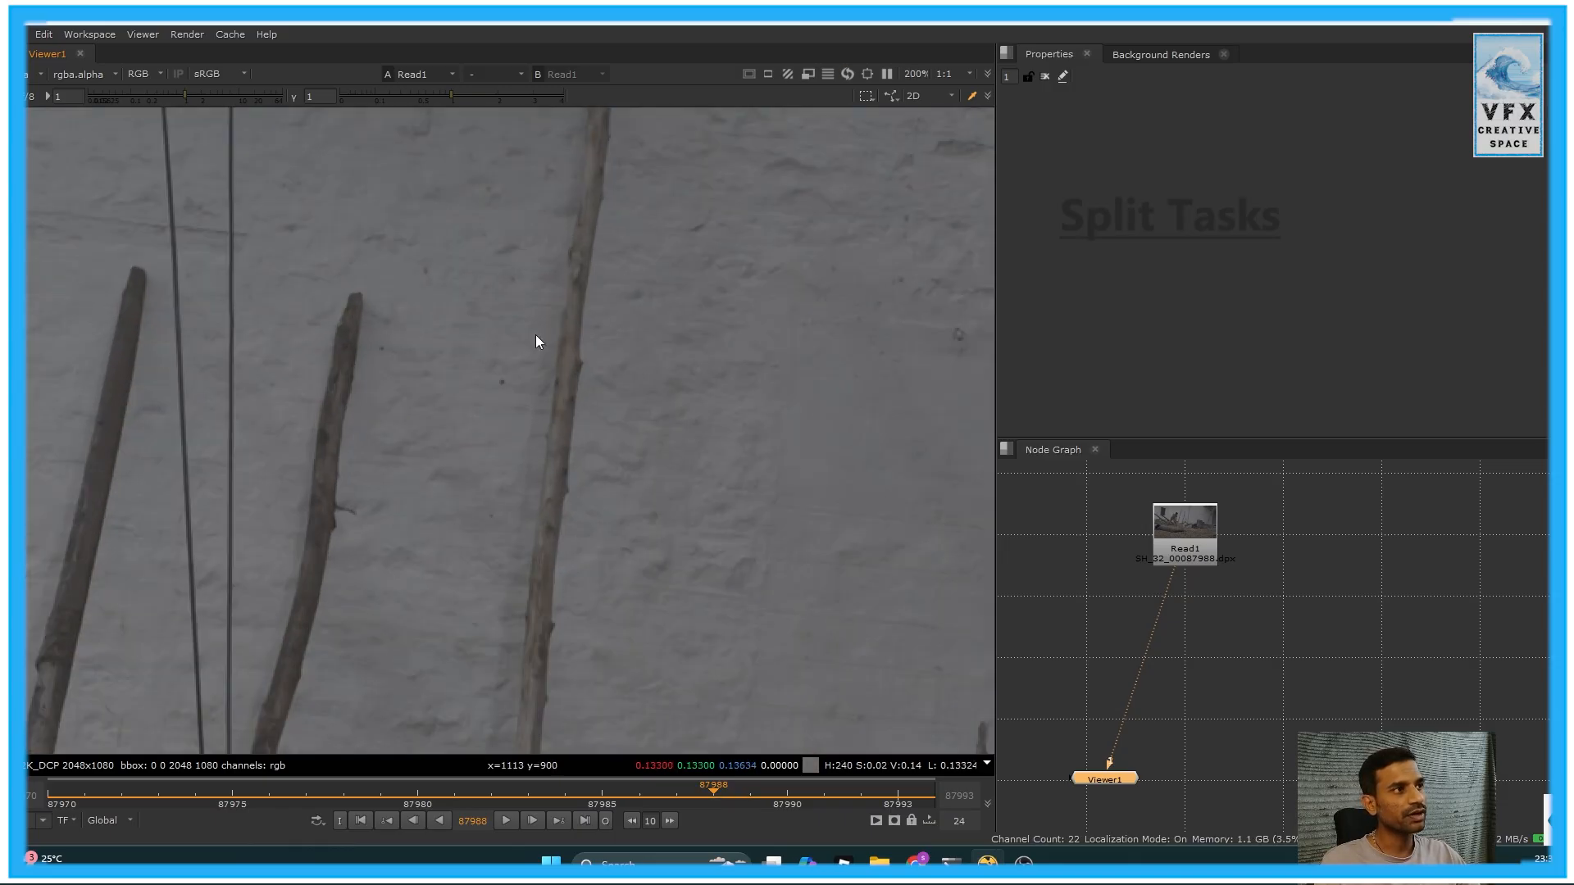
scroll(623, 352, "up", 2)
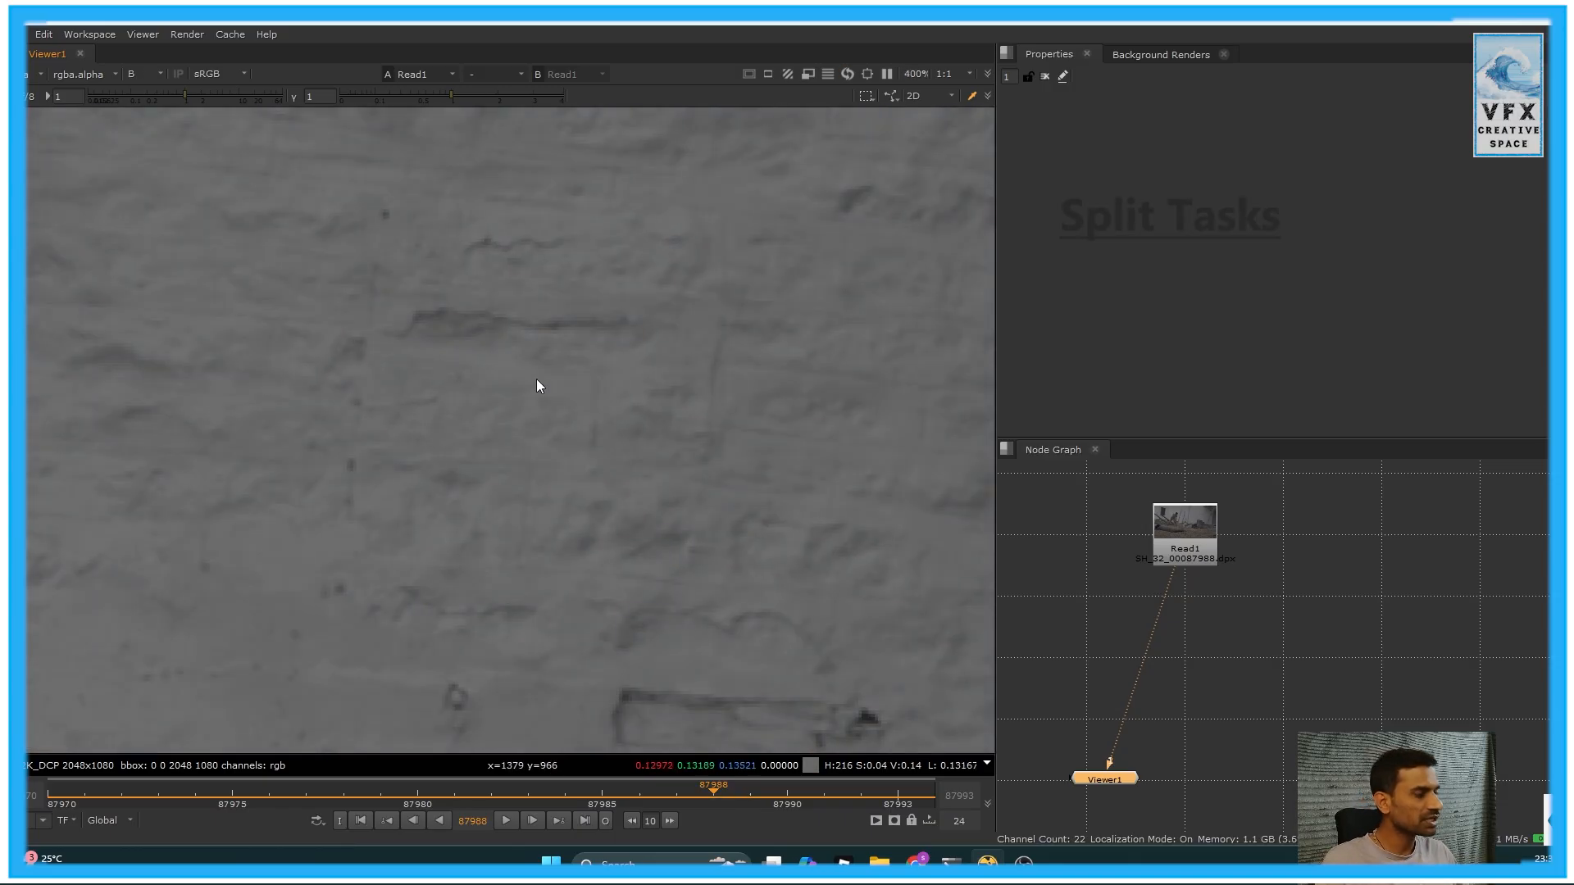
left_click(508, 821)
scroll(574, 361, "up", 3)
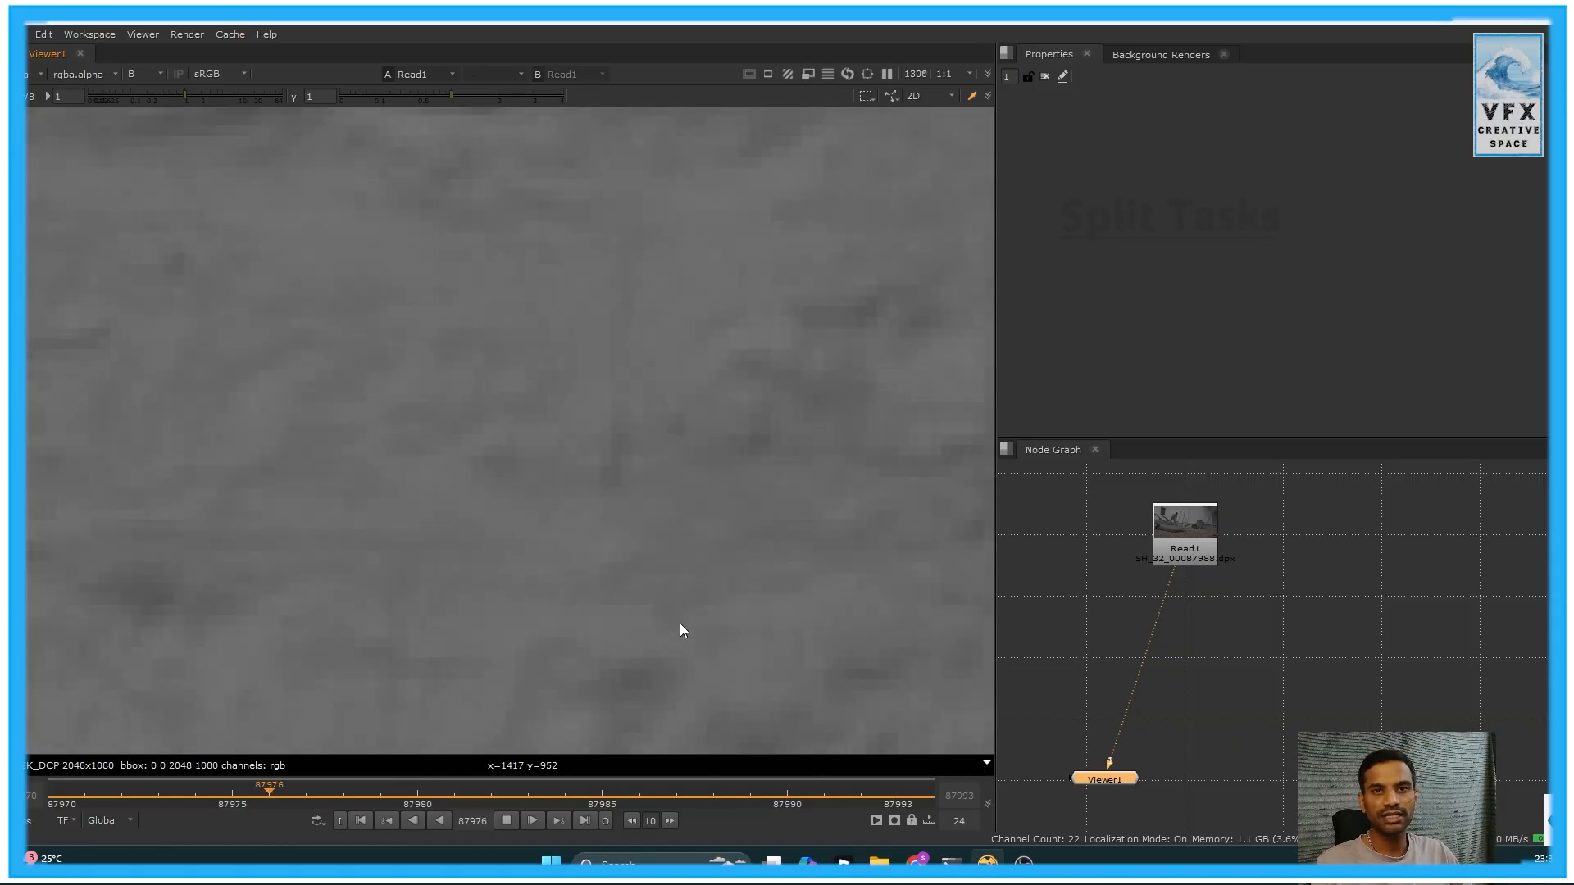
key("f")
left_click(506, 820)
left_click_drag(395, 378, 530, 495, "ctrl+shift")
left_click(531, 496, "ctrl")
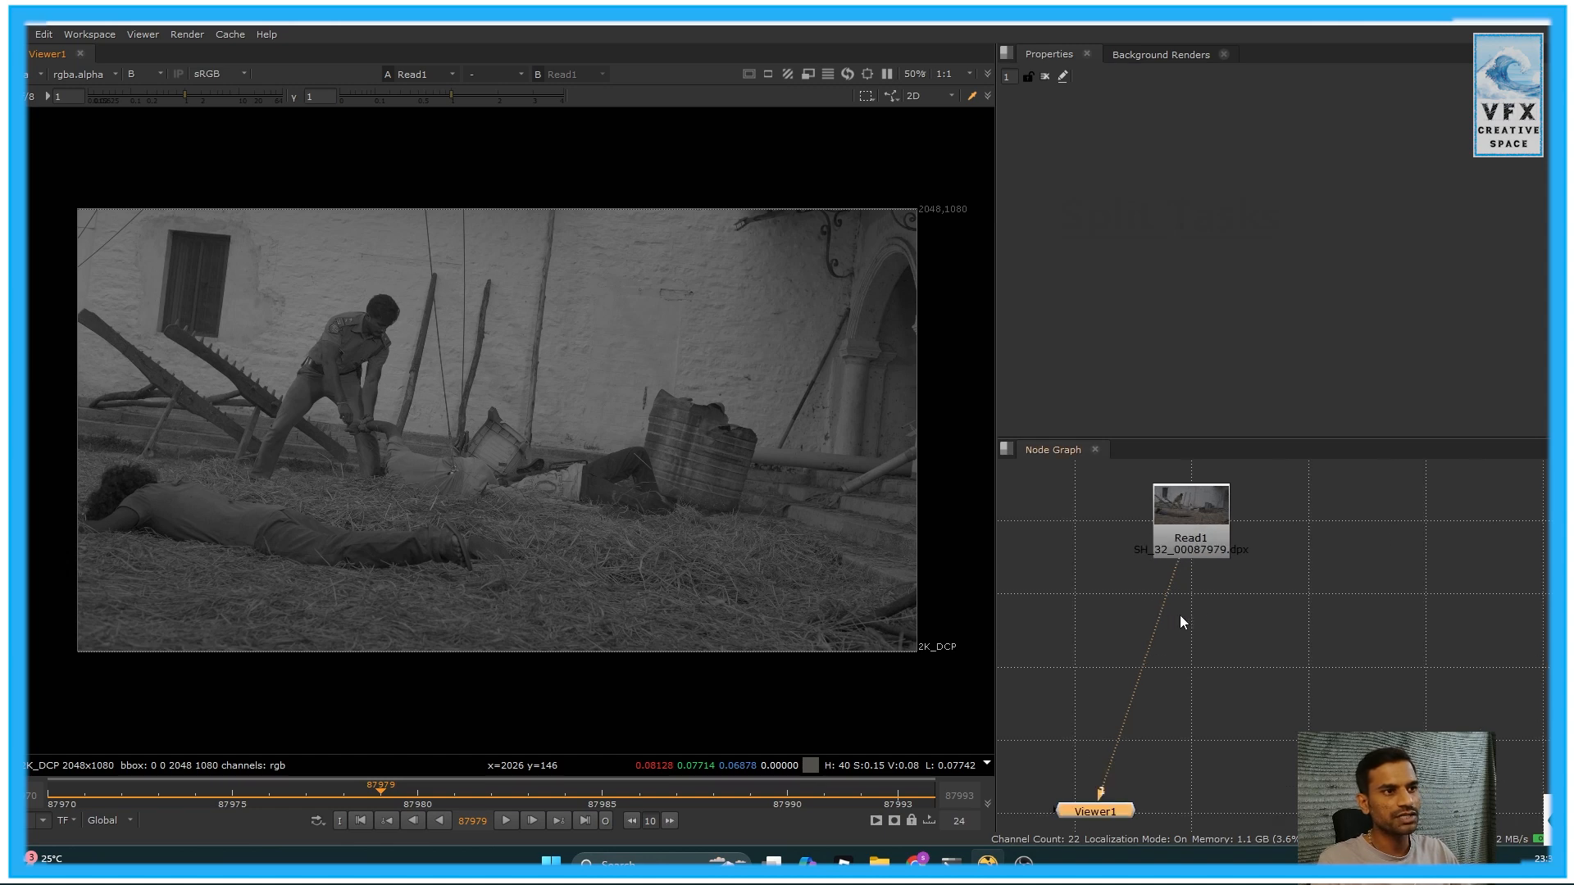
Add a Reduce Noise v4 node below Read1 and prepare its noise profile
key("Tab")
type("redu")
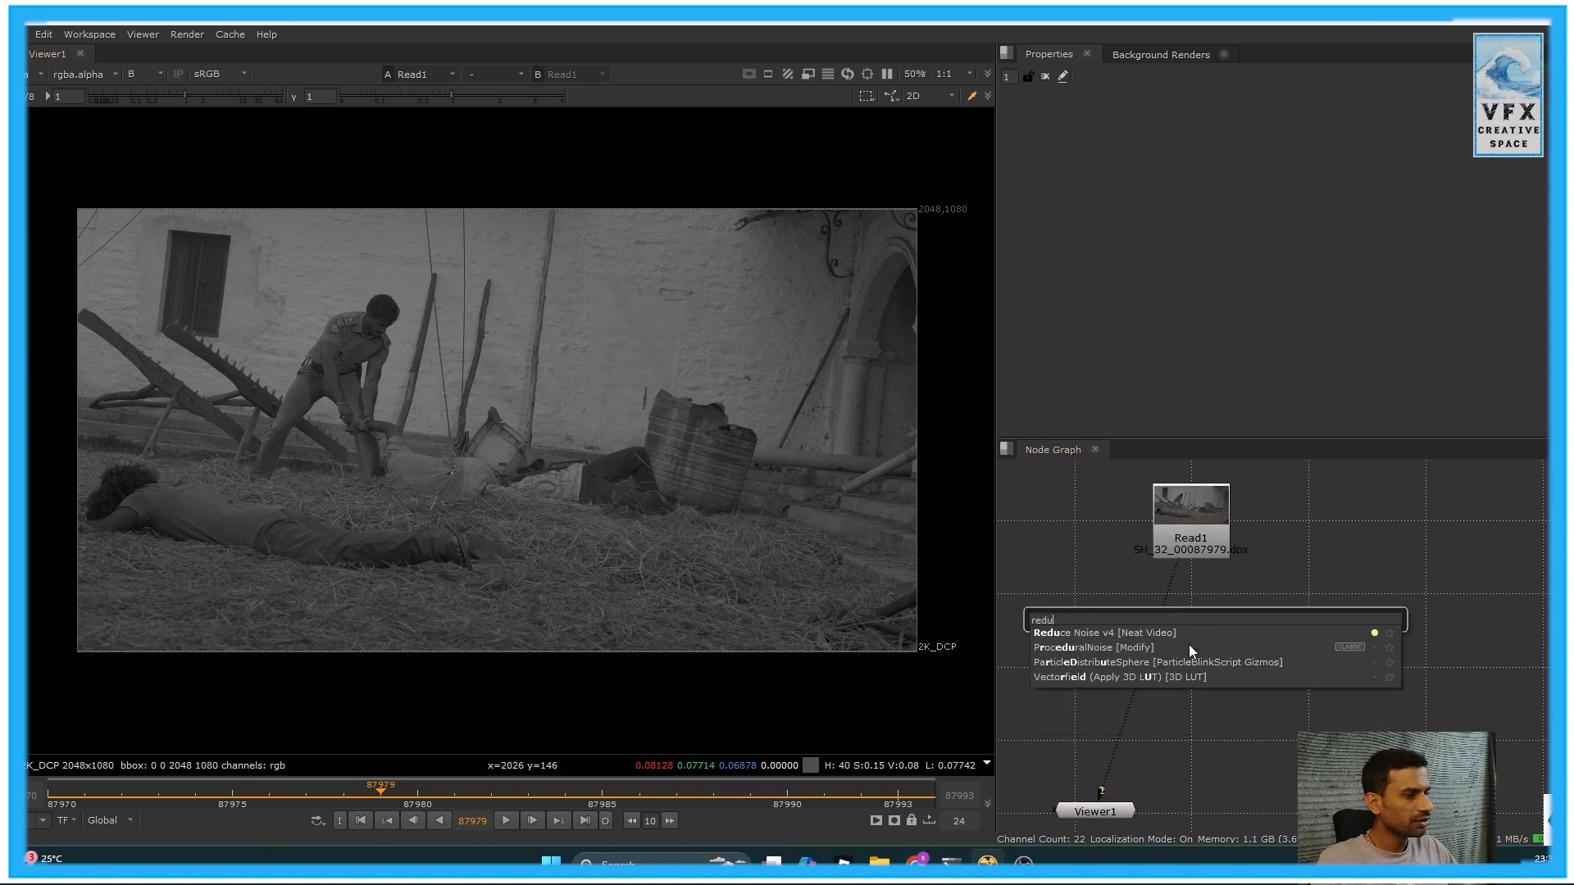
left_click(1135, 630)
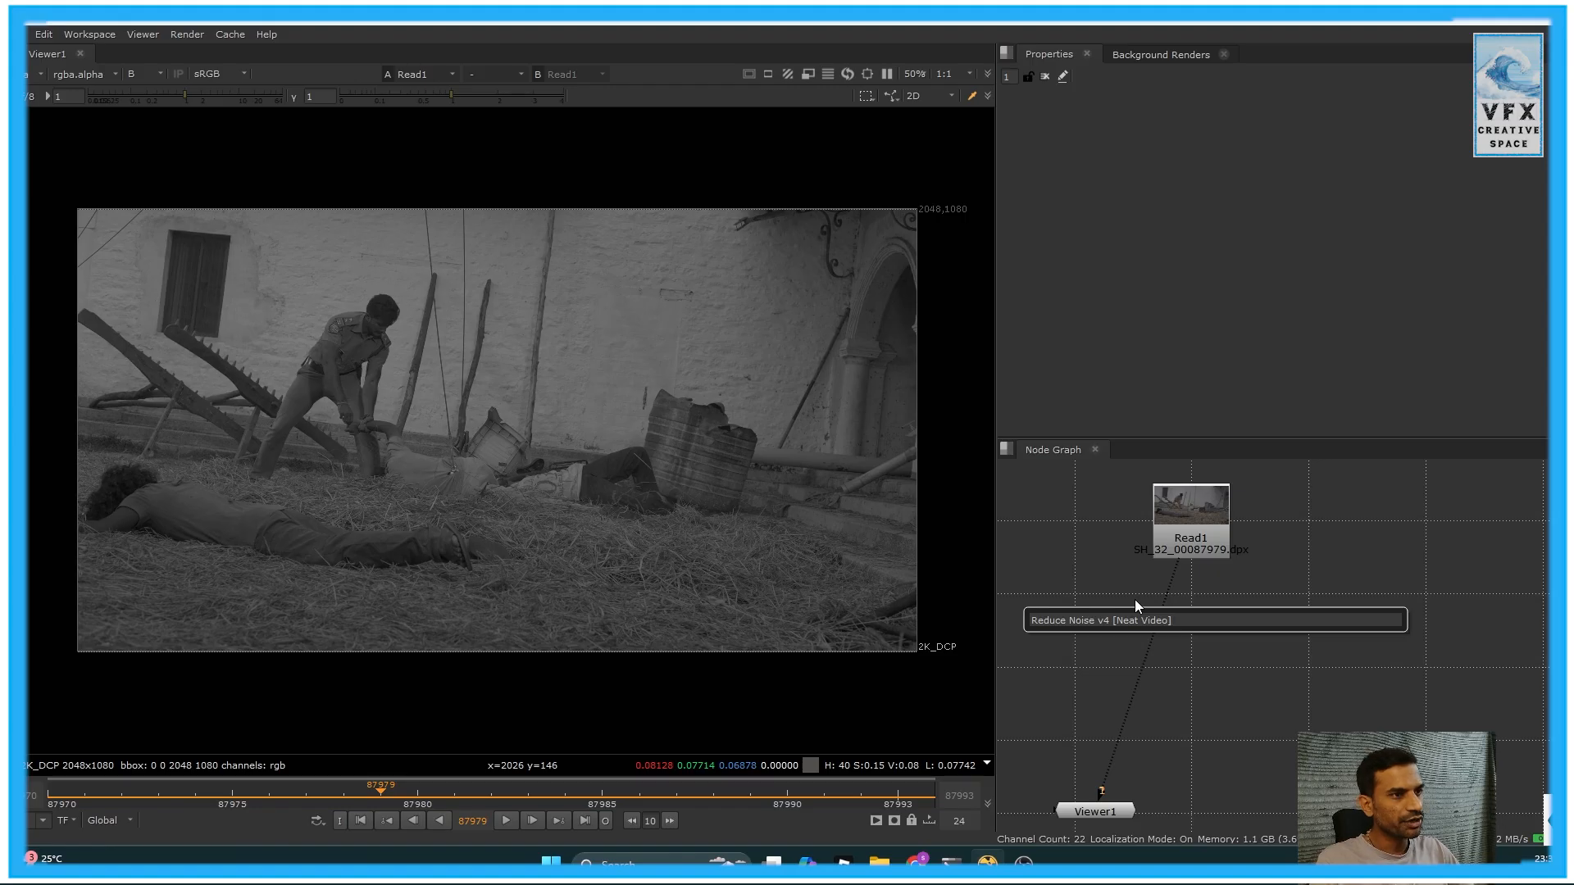
key("Return")
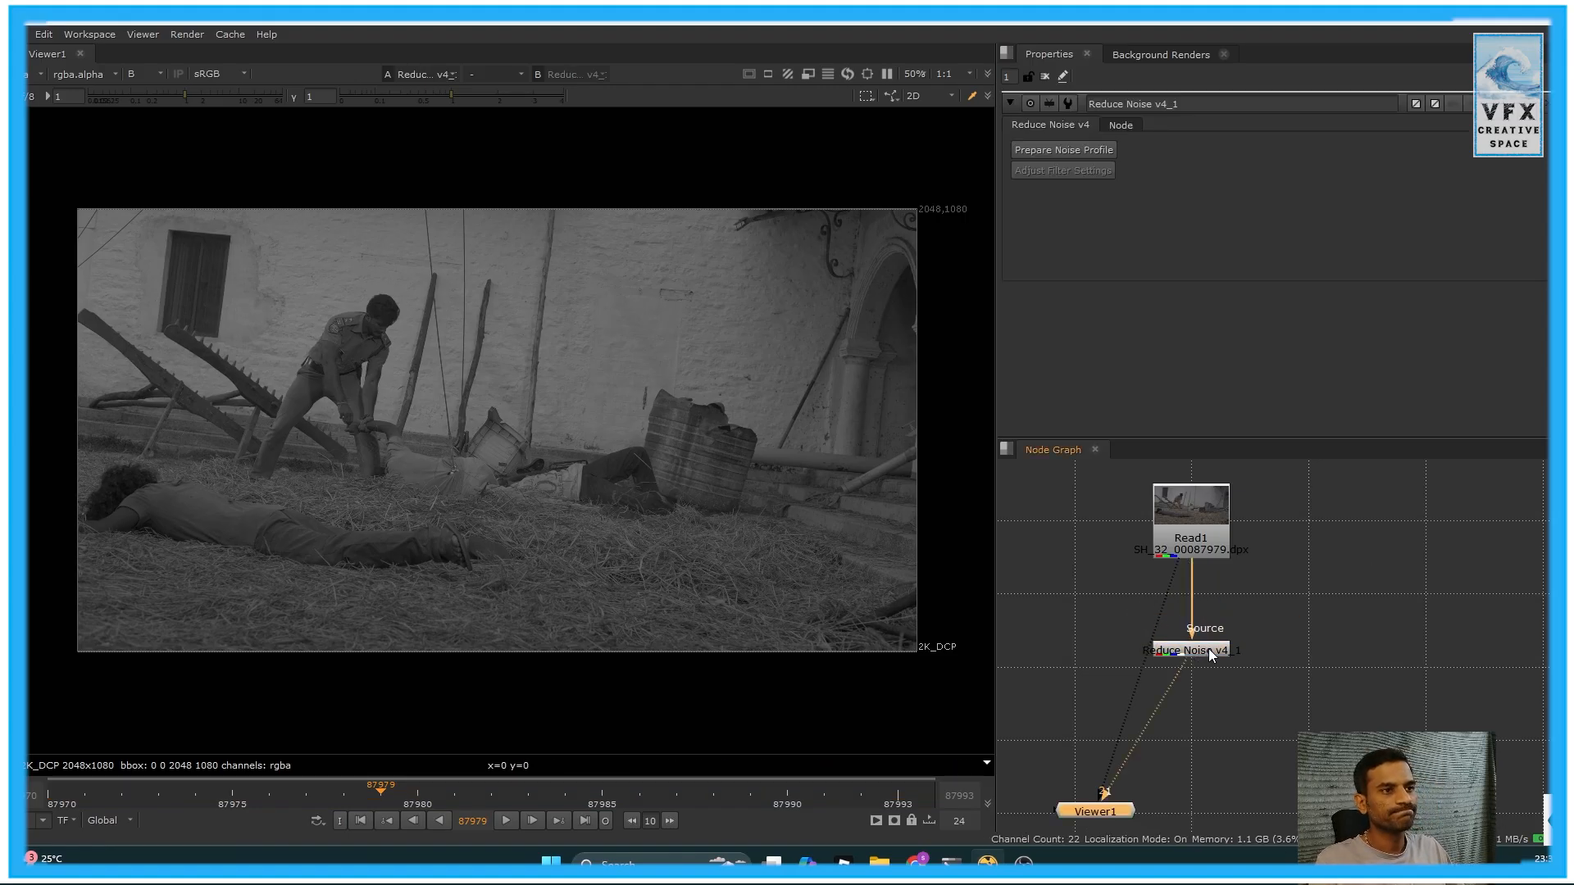
left_click_drag(1208, 651, 1209, 659)
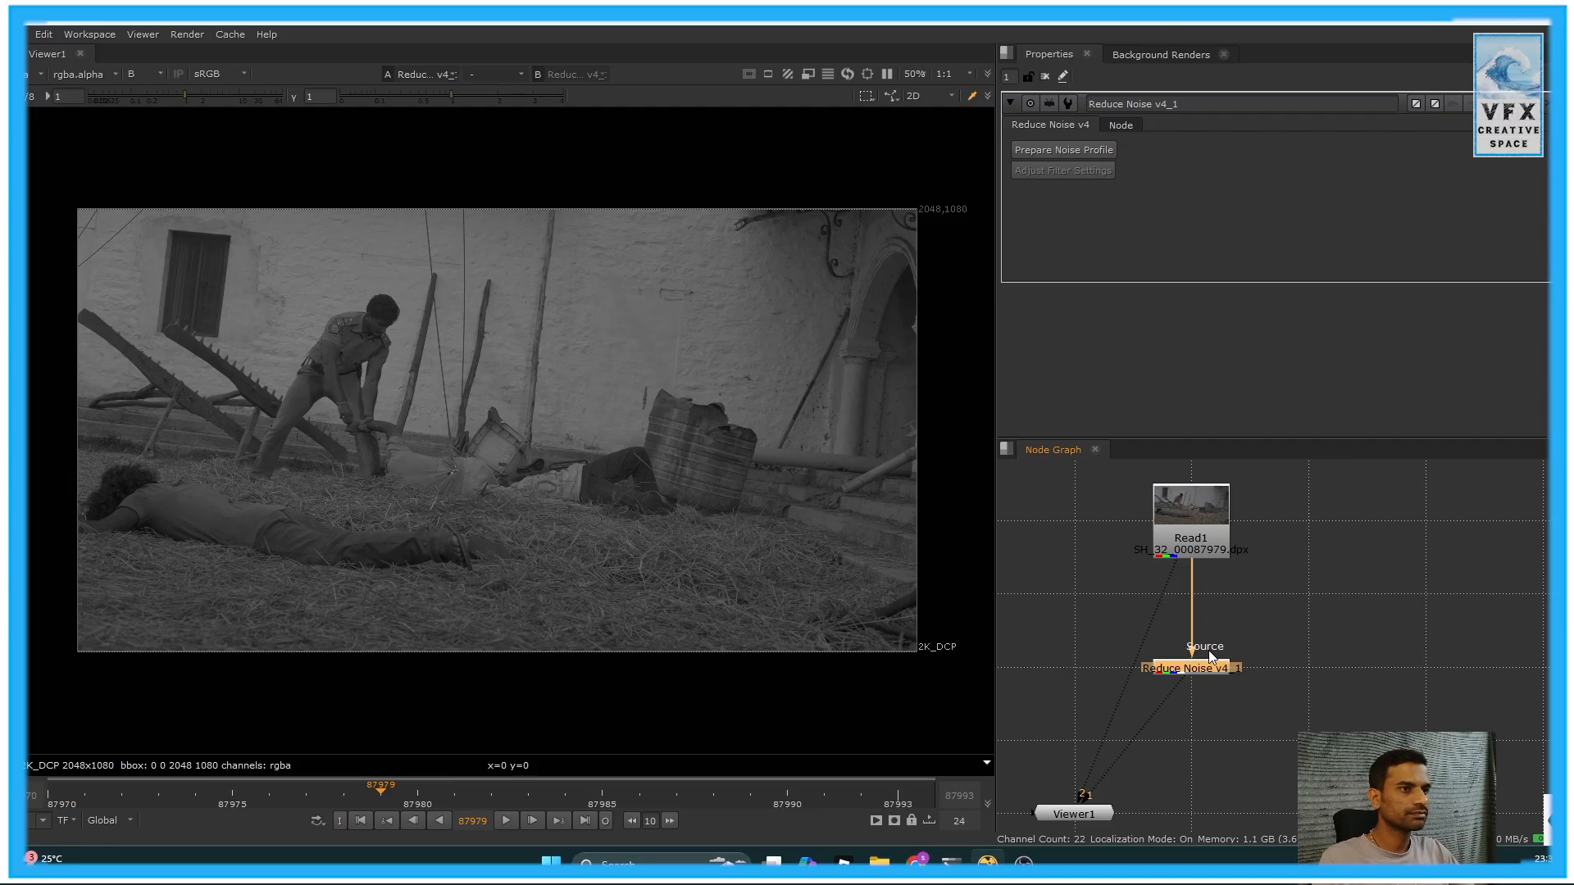
left_click(1055, 149)
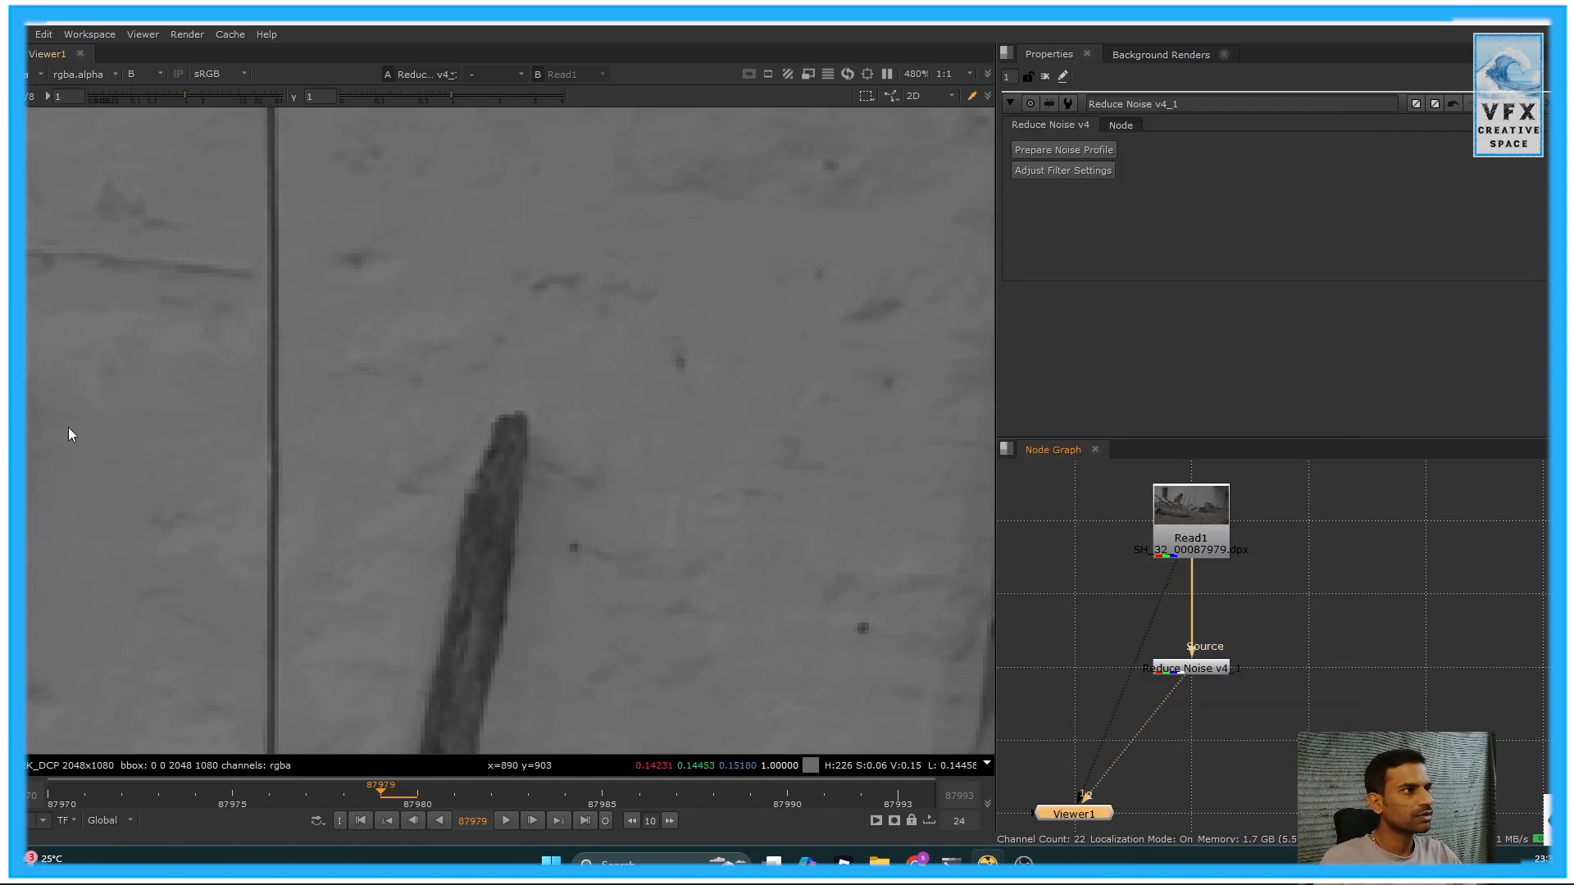
Compare the Reduce Noise output with the original Read1 footage around the wires, placing the denoise node closer to Read1
scroll(69, 428, "down", 4)
middle_click_drag(142, 529, 543, 460)
key("1")
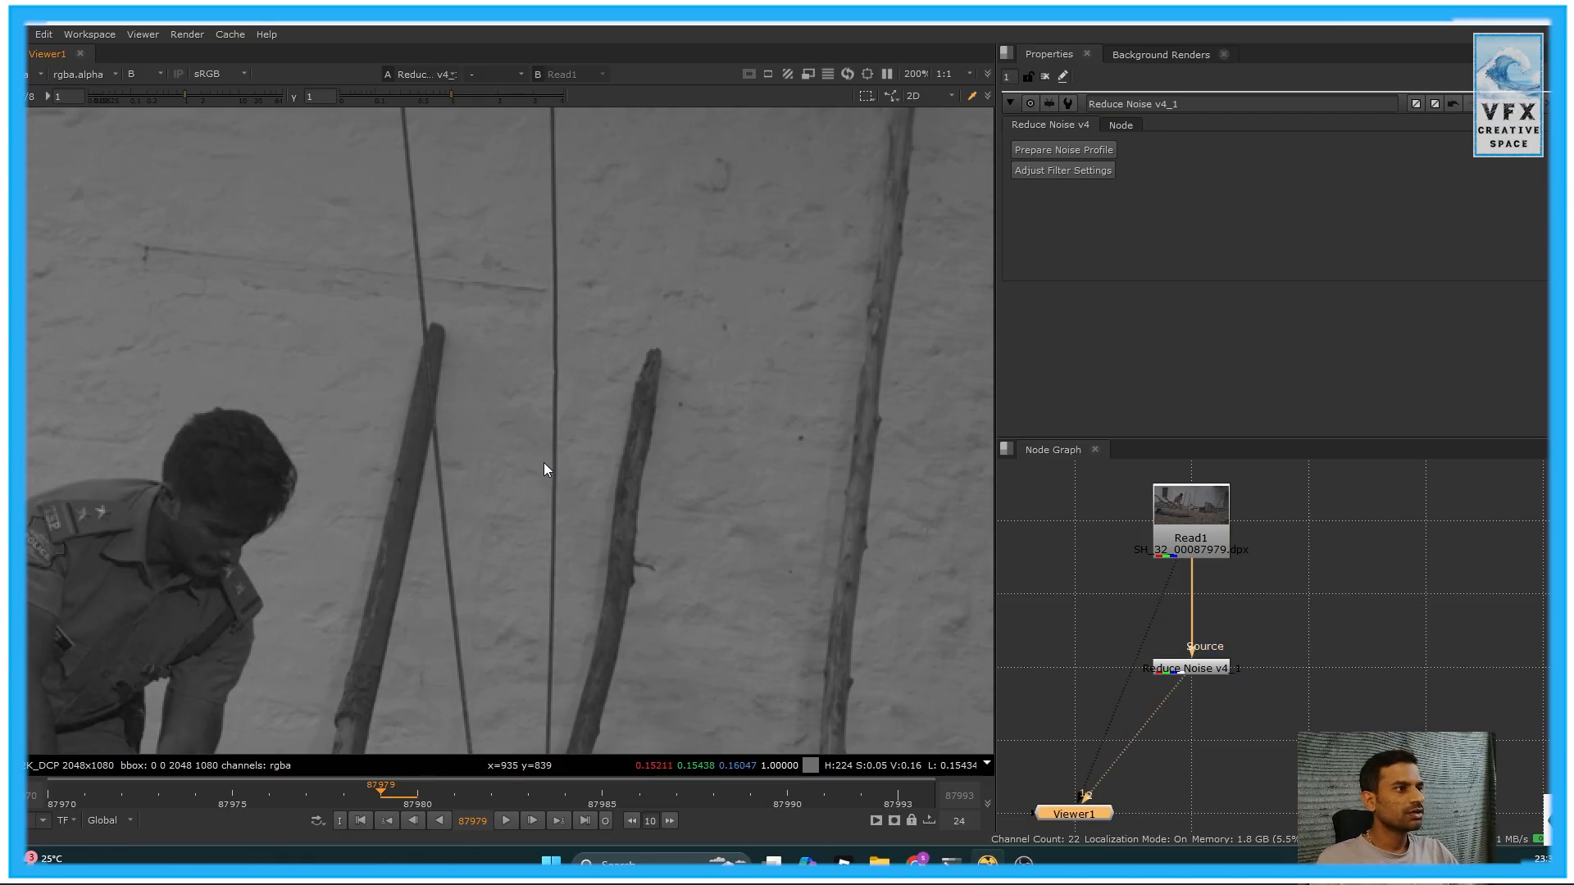
left_click_drag(1188, 668, 1201, 639)
key("1")
left_click(1192, 541)
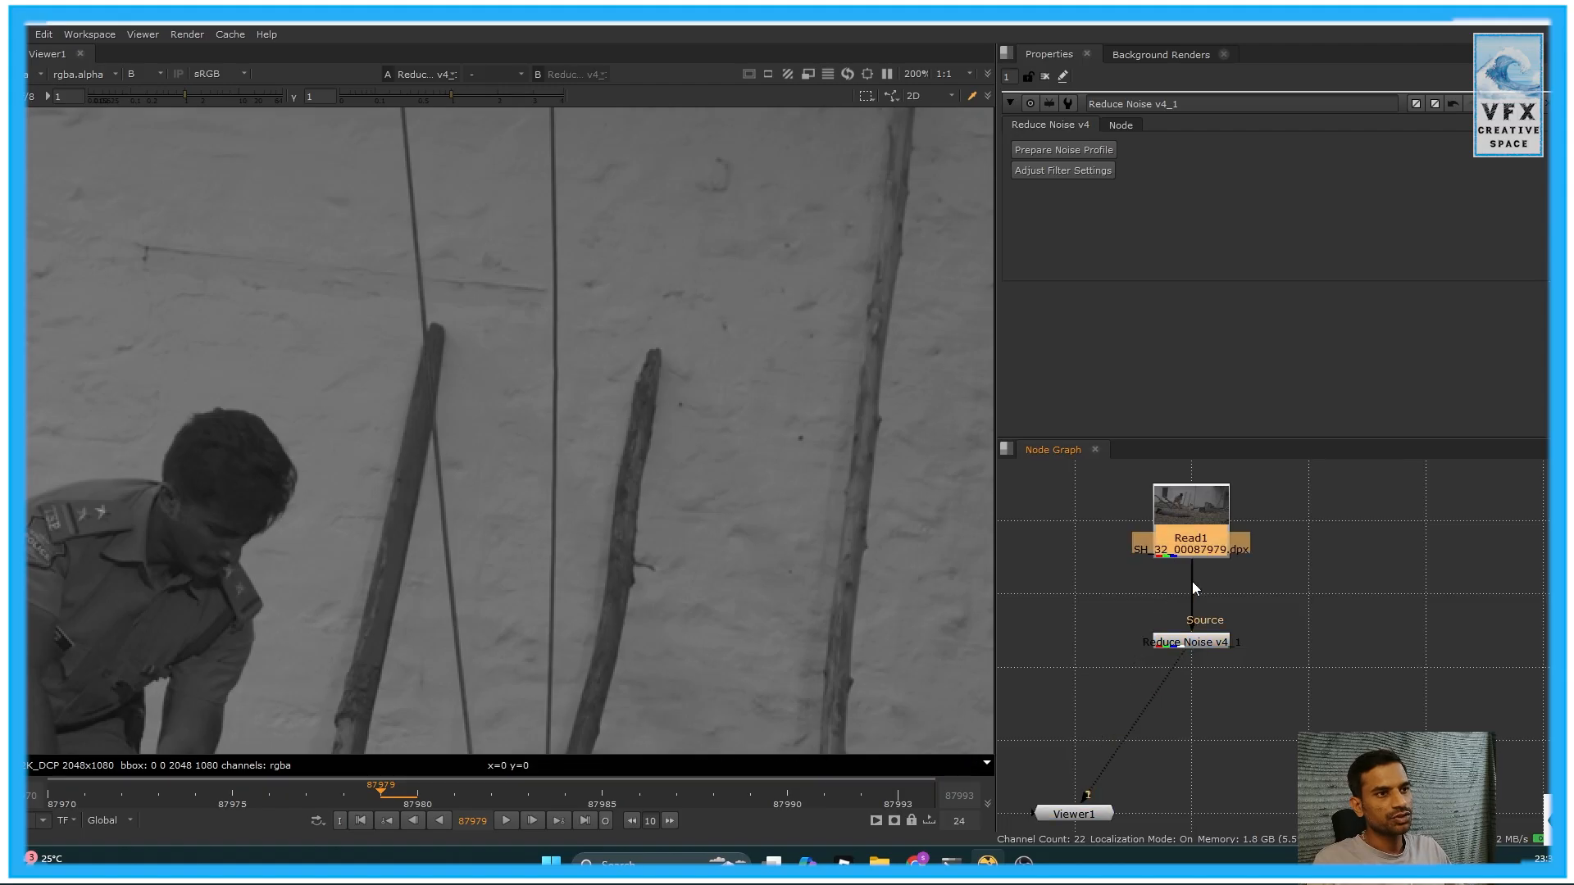
left_click(1194, 641)
key("1")
scroll(508, 356, "down", 4)
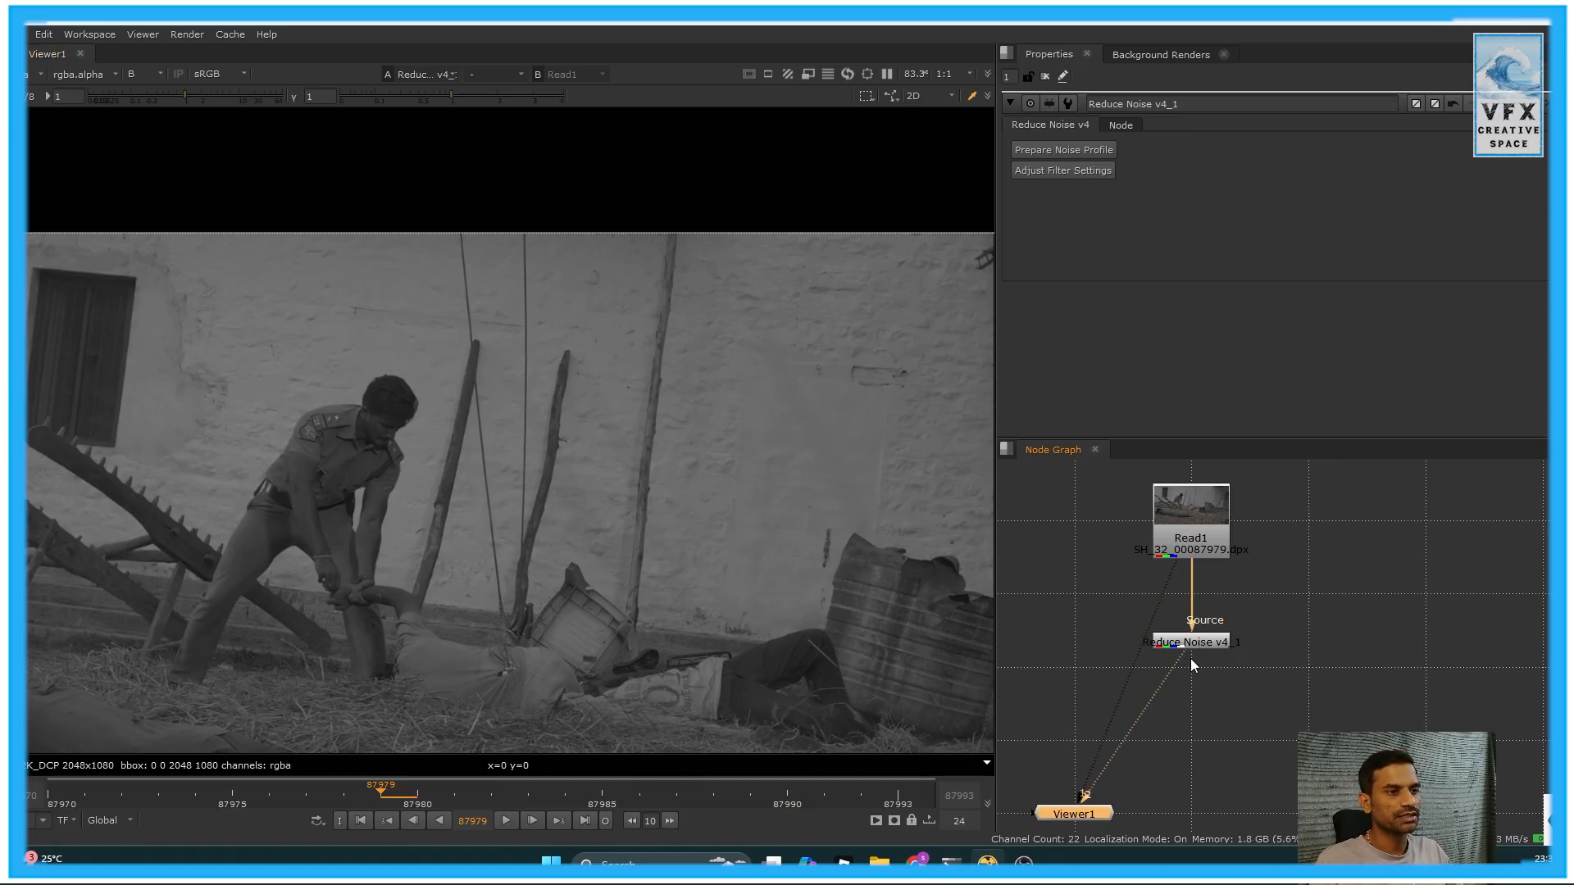
Play the denoised clip from its first frame, 87970, to review the noise reduction
left_click_drag(1252, 559, 1252, 552)
key("2")
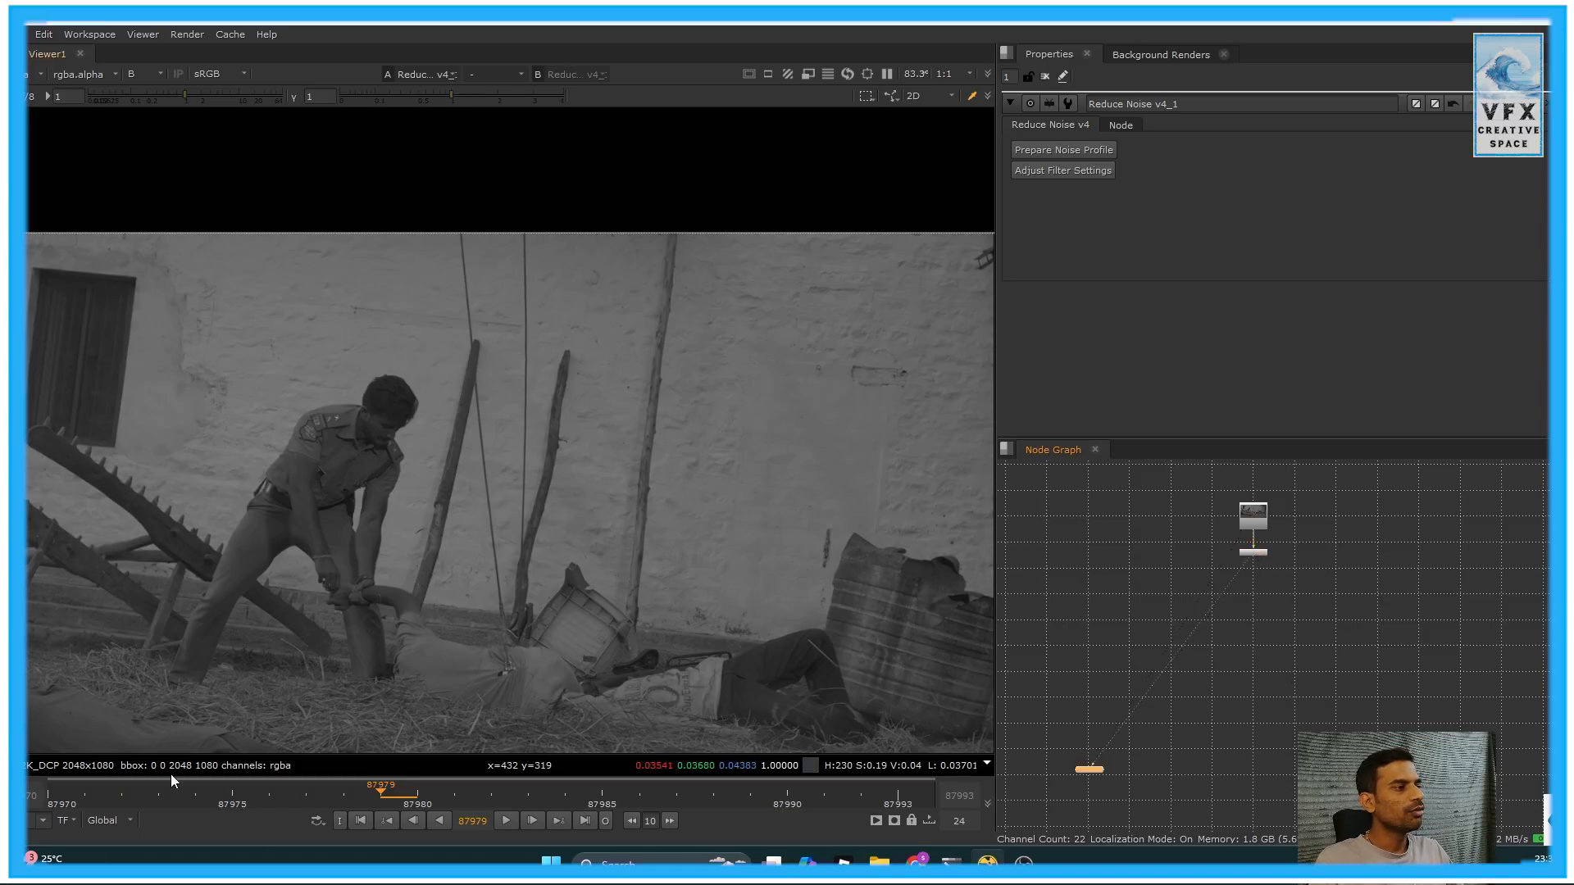
left_click(52, 797)
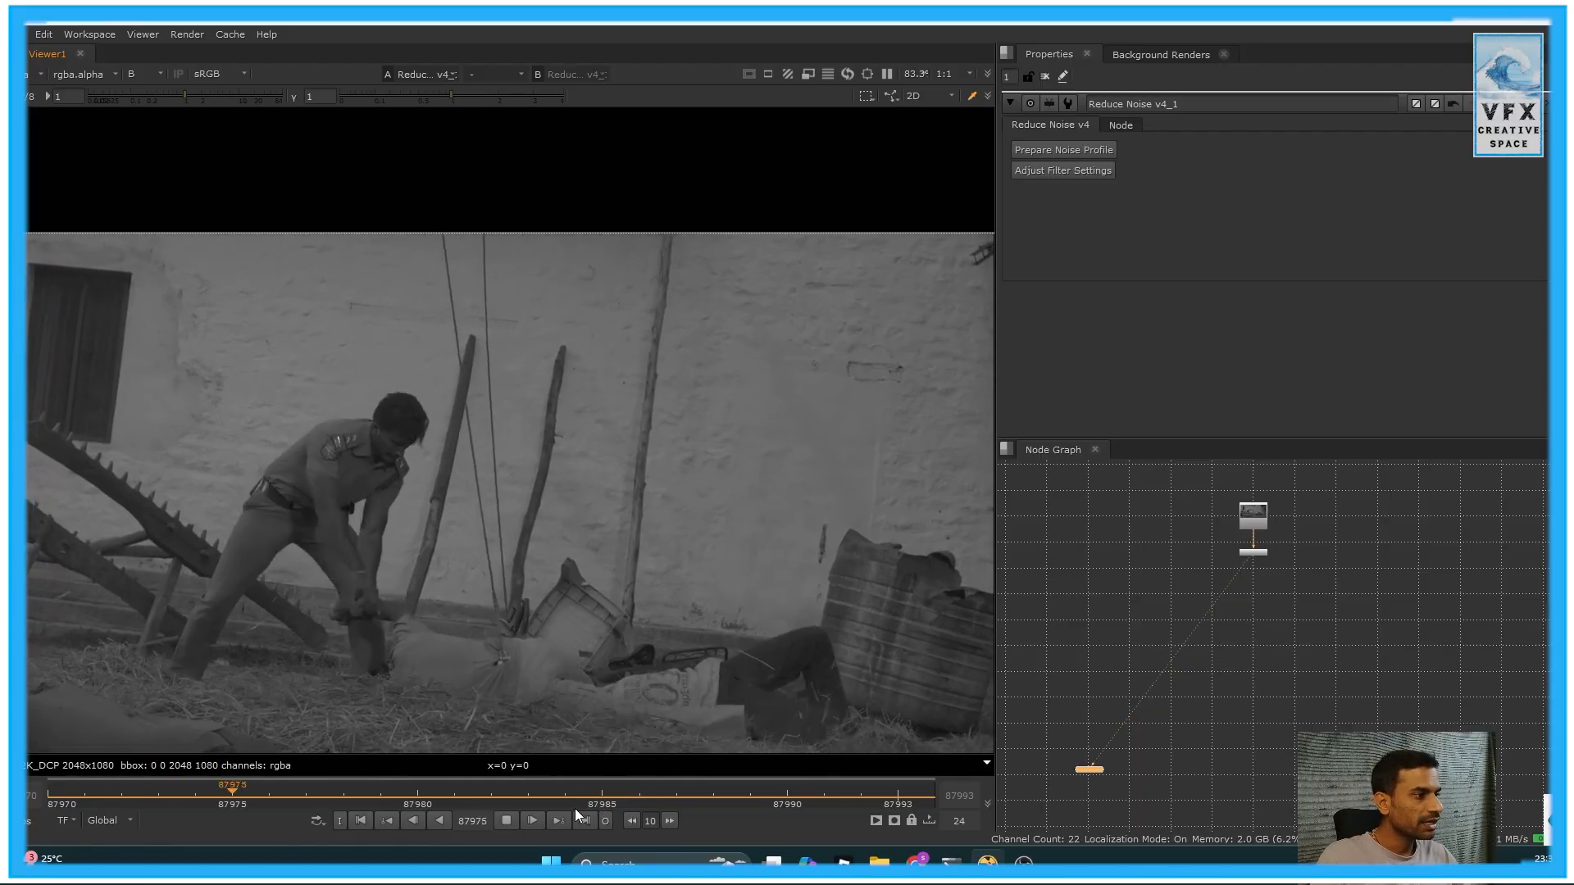
left_click(507, 821)
Add an AppendClip node below the Reduce Noise node
left_click(1243, 618)
scroll(1307, 585, "up", 3)
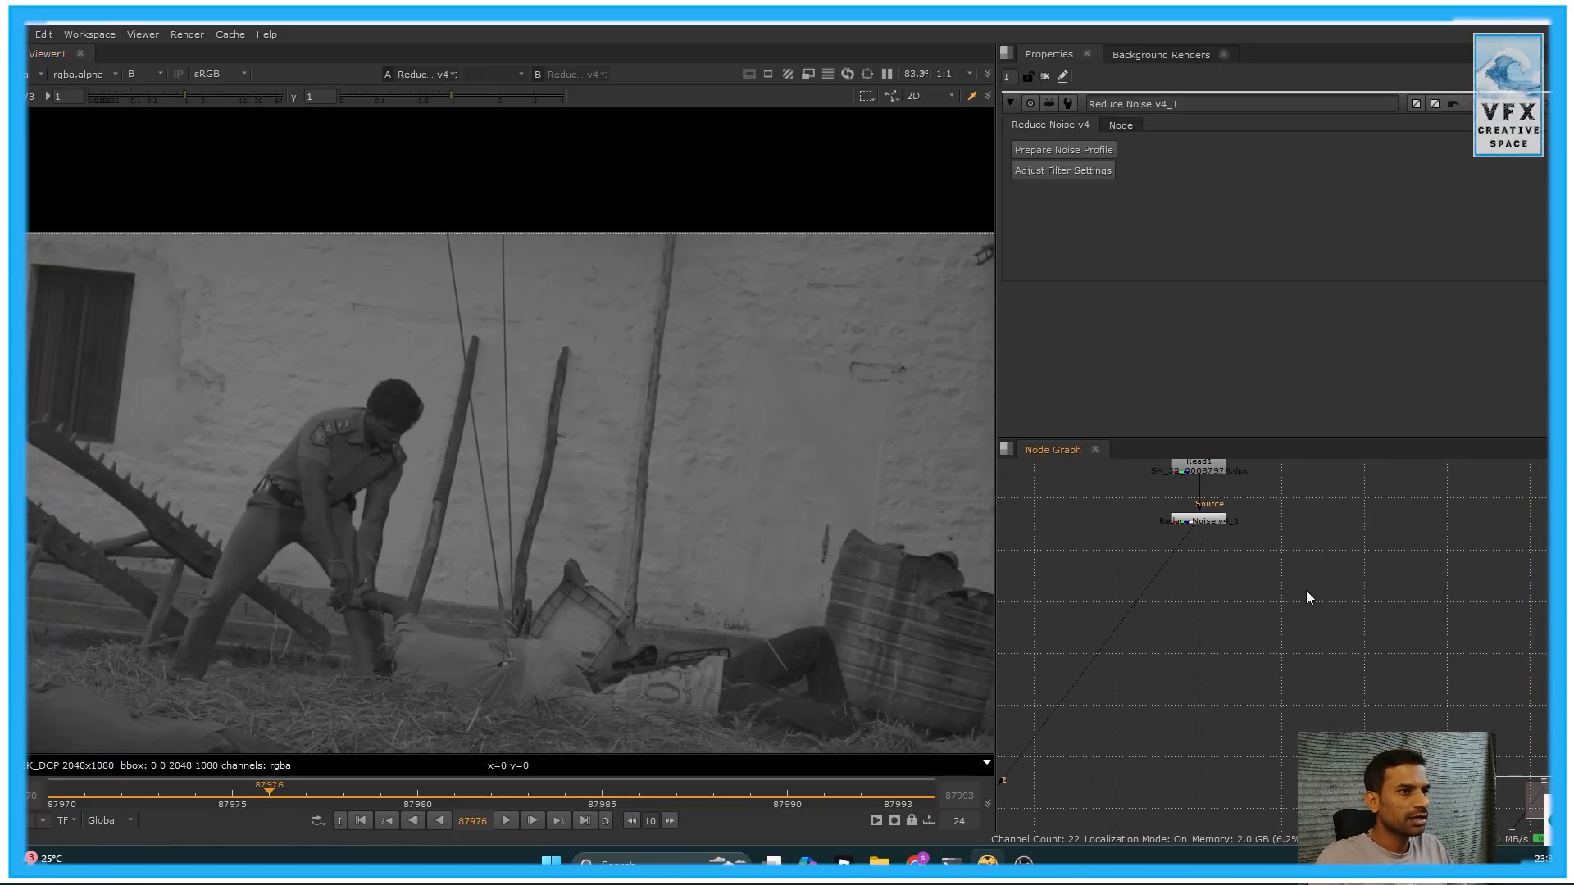
key("l")
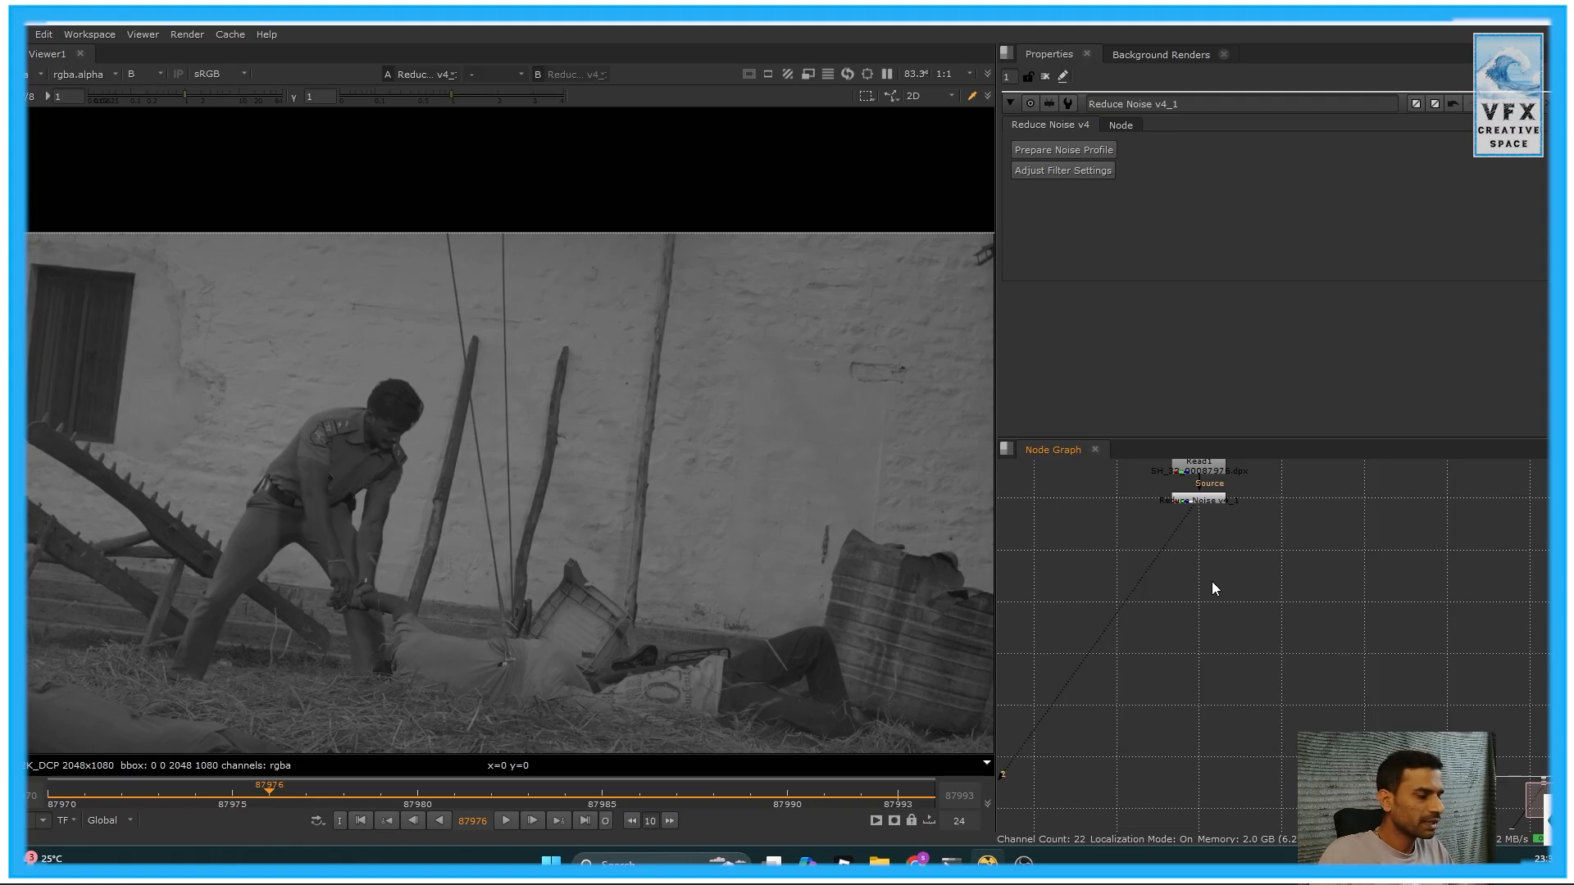
key("Tab")
type("appen")
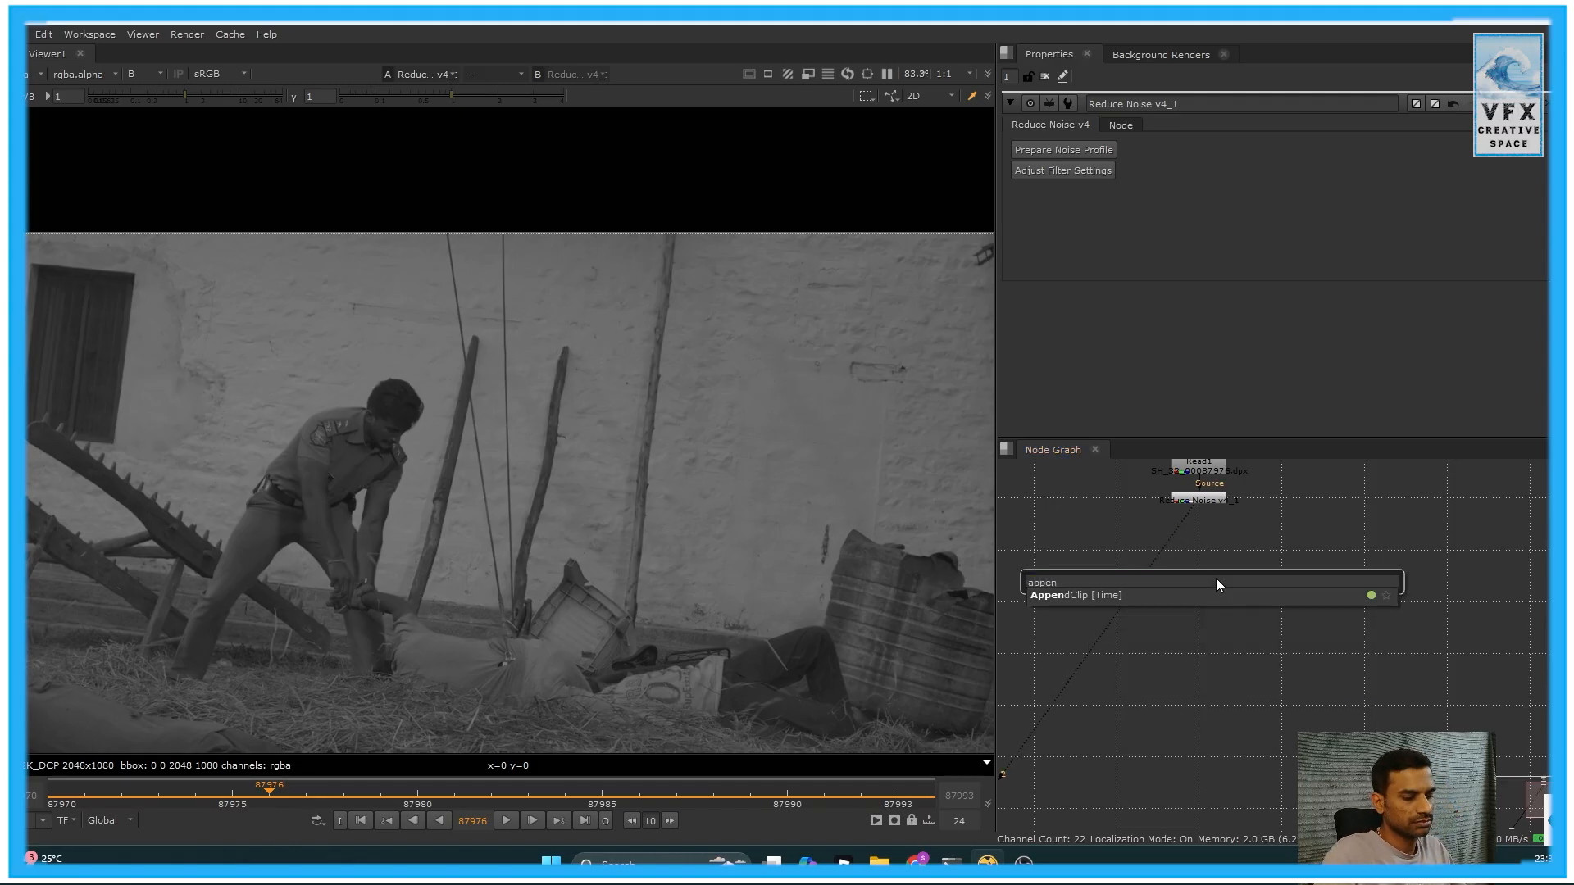
key("Down")
key("Return")
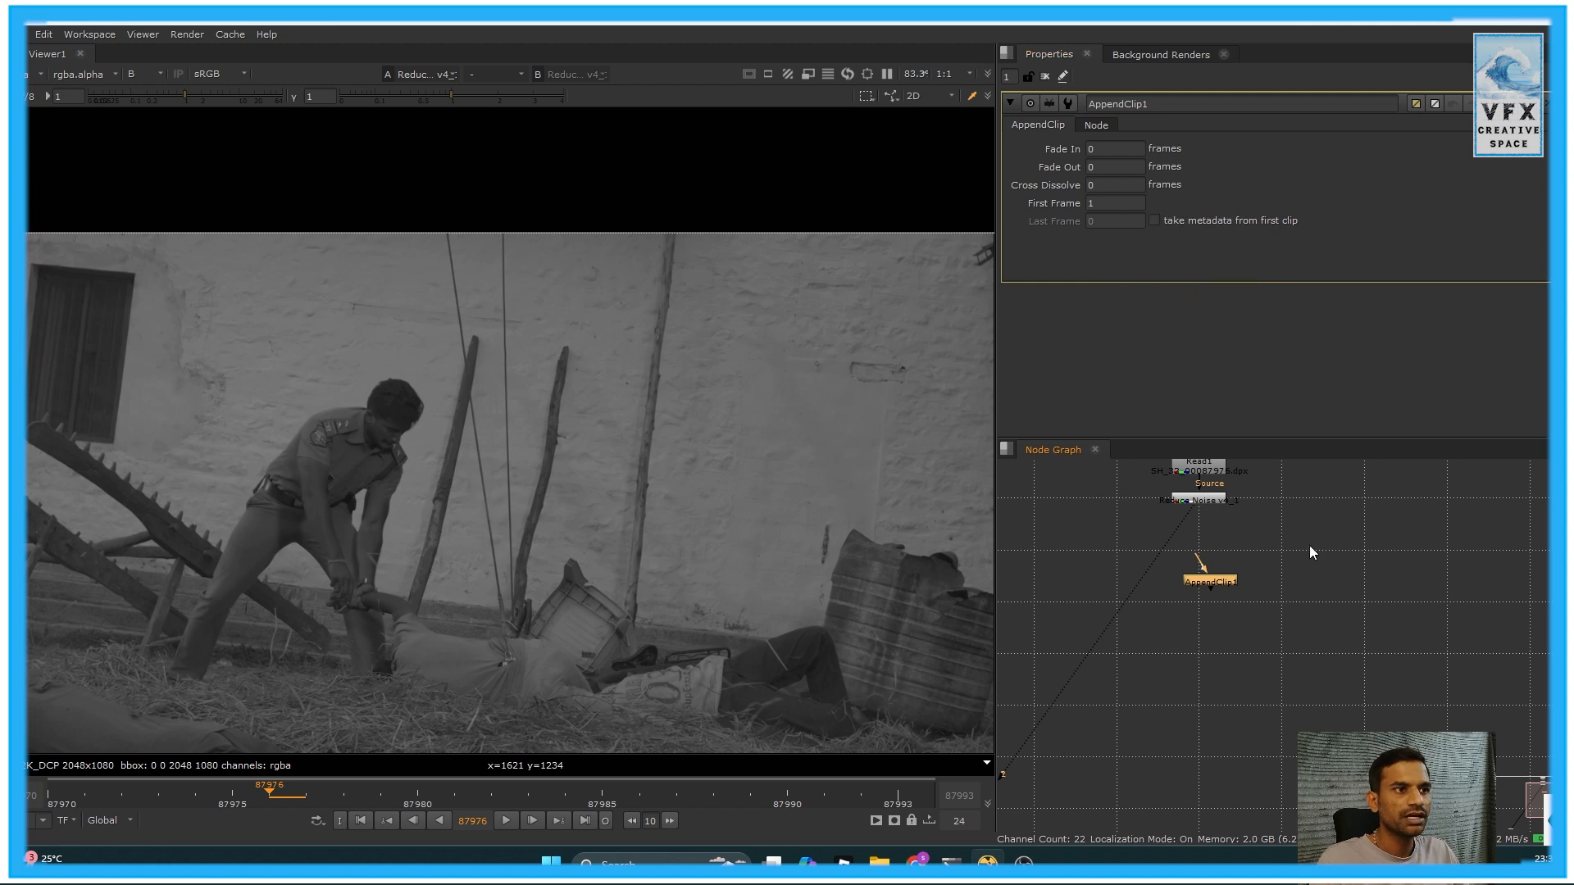
Set AppendClip's First Frame to 1001 and connect its input to the Reduce Noise node, aligning it beneath
left_click(1110, 203)
type("001")
left_click_drag(1196, 557, 1207, 501)
left_click(1219, 572)
left_click_drag(1215, 583, 1200, 557)
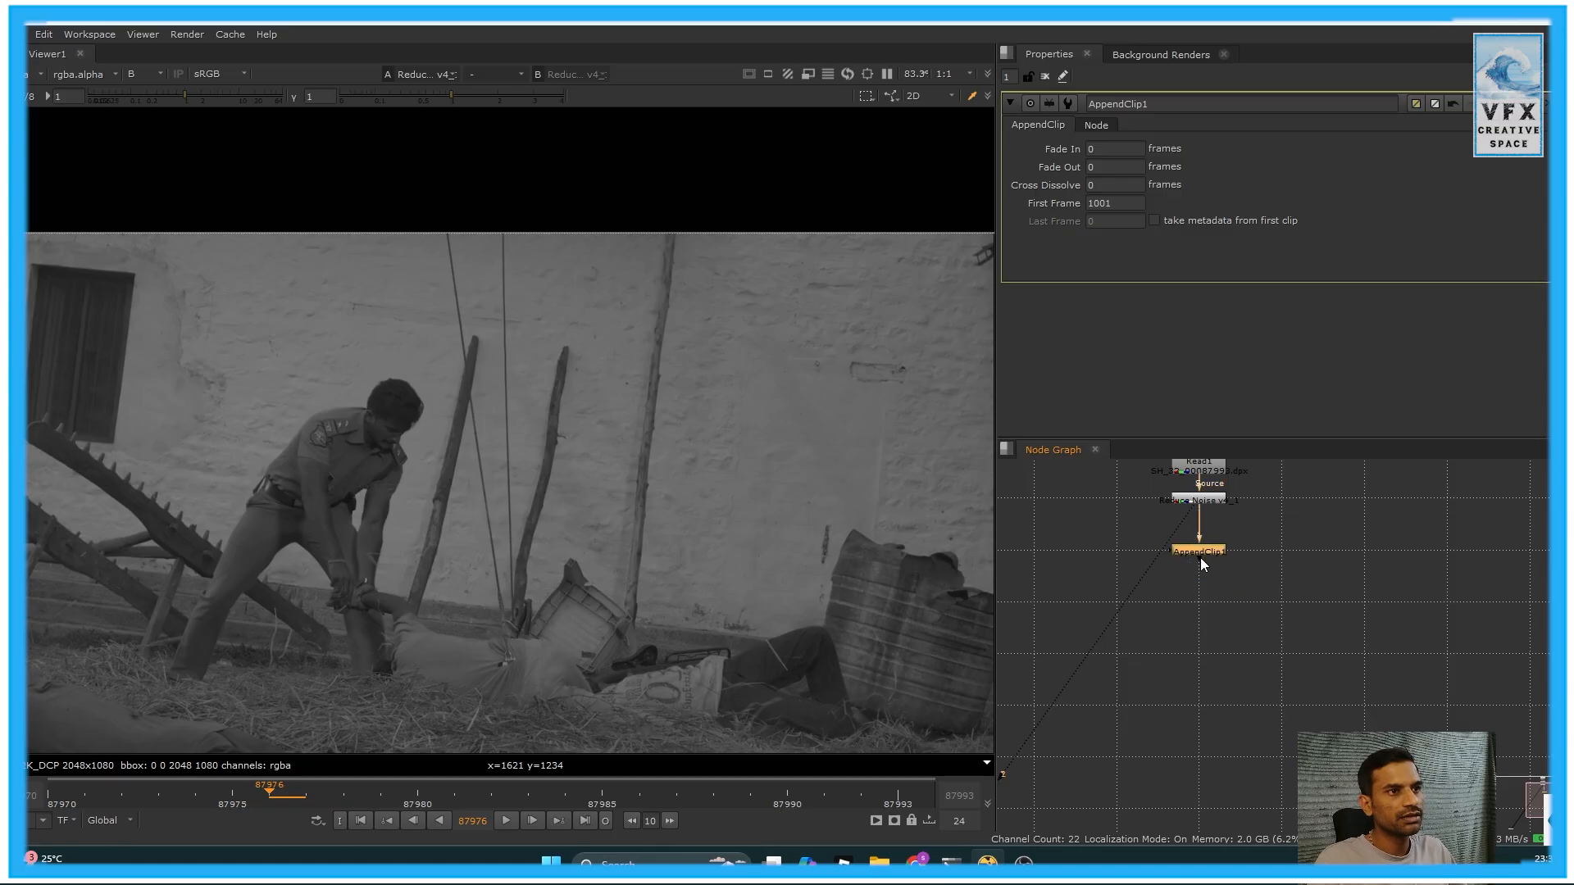
View the AppendClip output, set the timeline range to Input, and play from frame 1001
key("1")
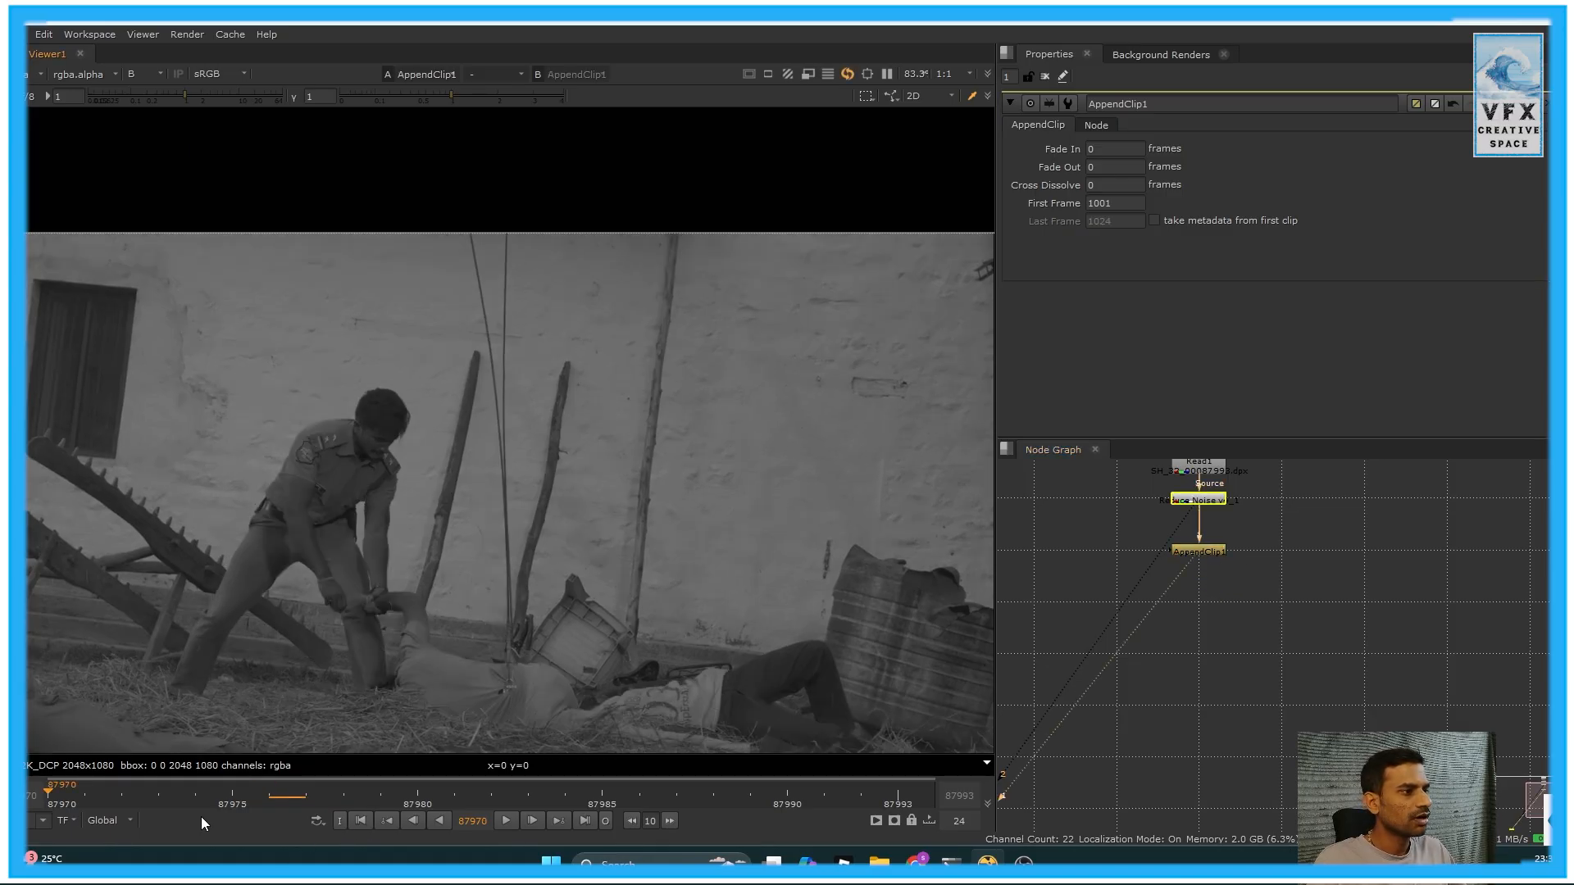
left_click(117, 819)
left_click(115, 765)
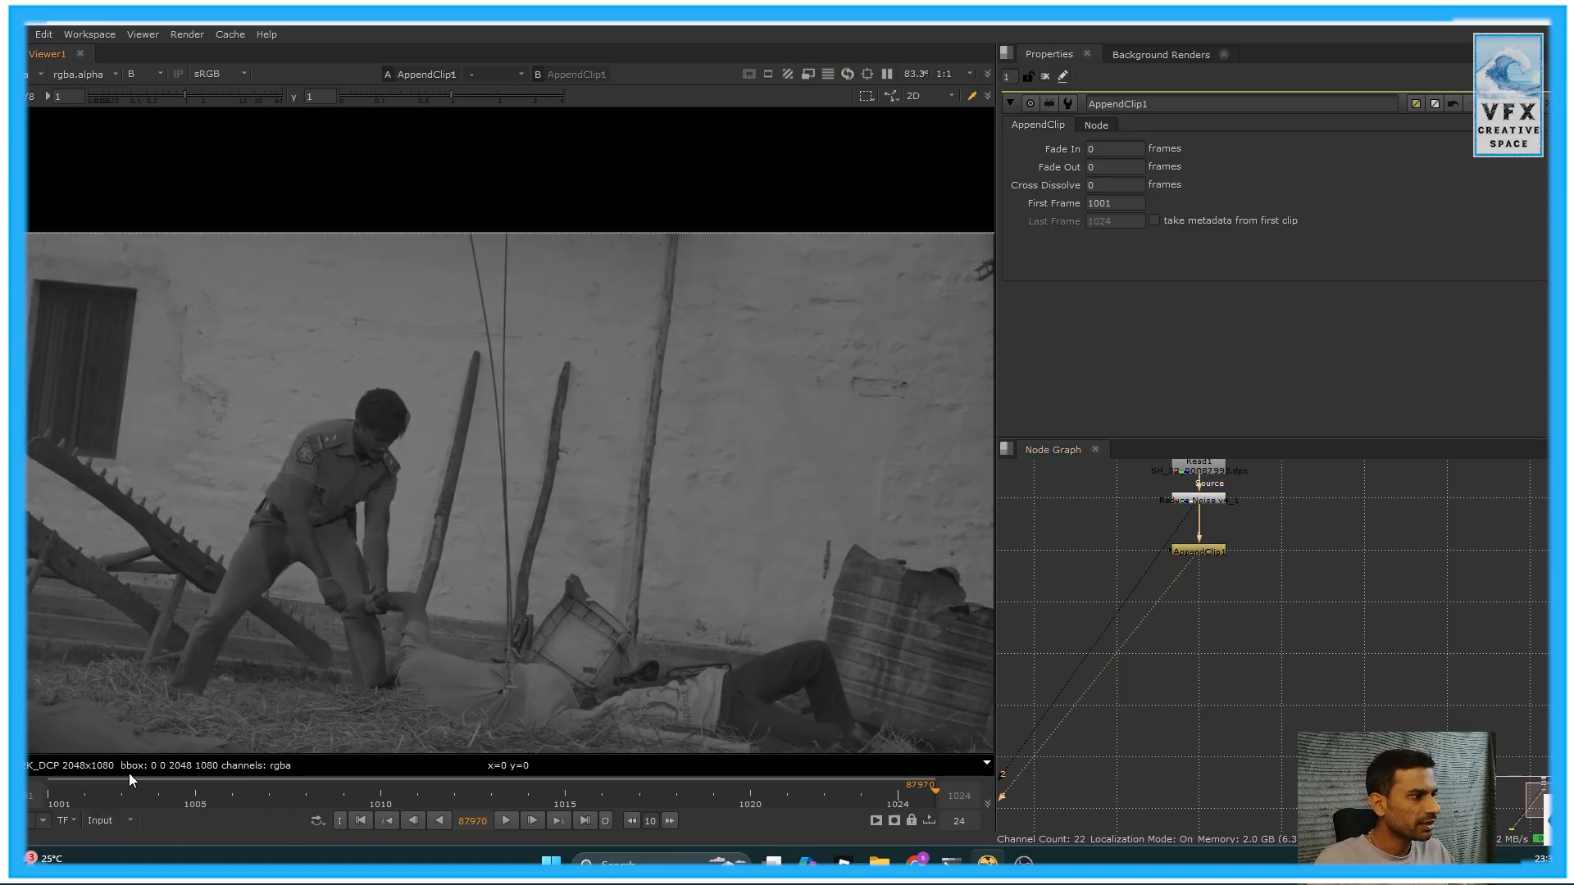
left_click(365, 820)
left_click(506, 820)
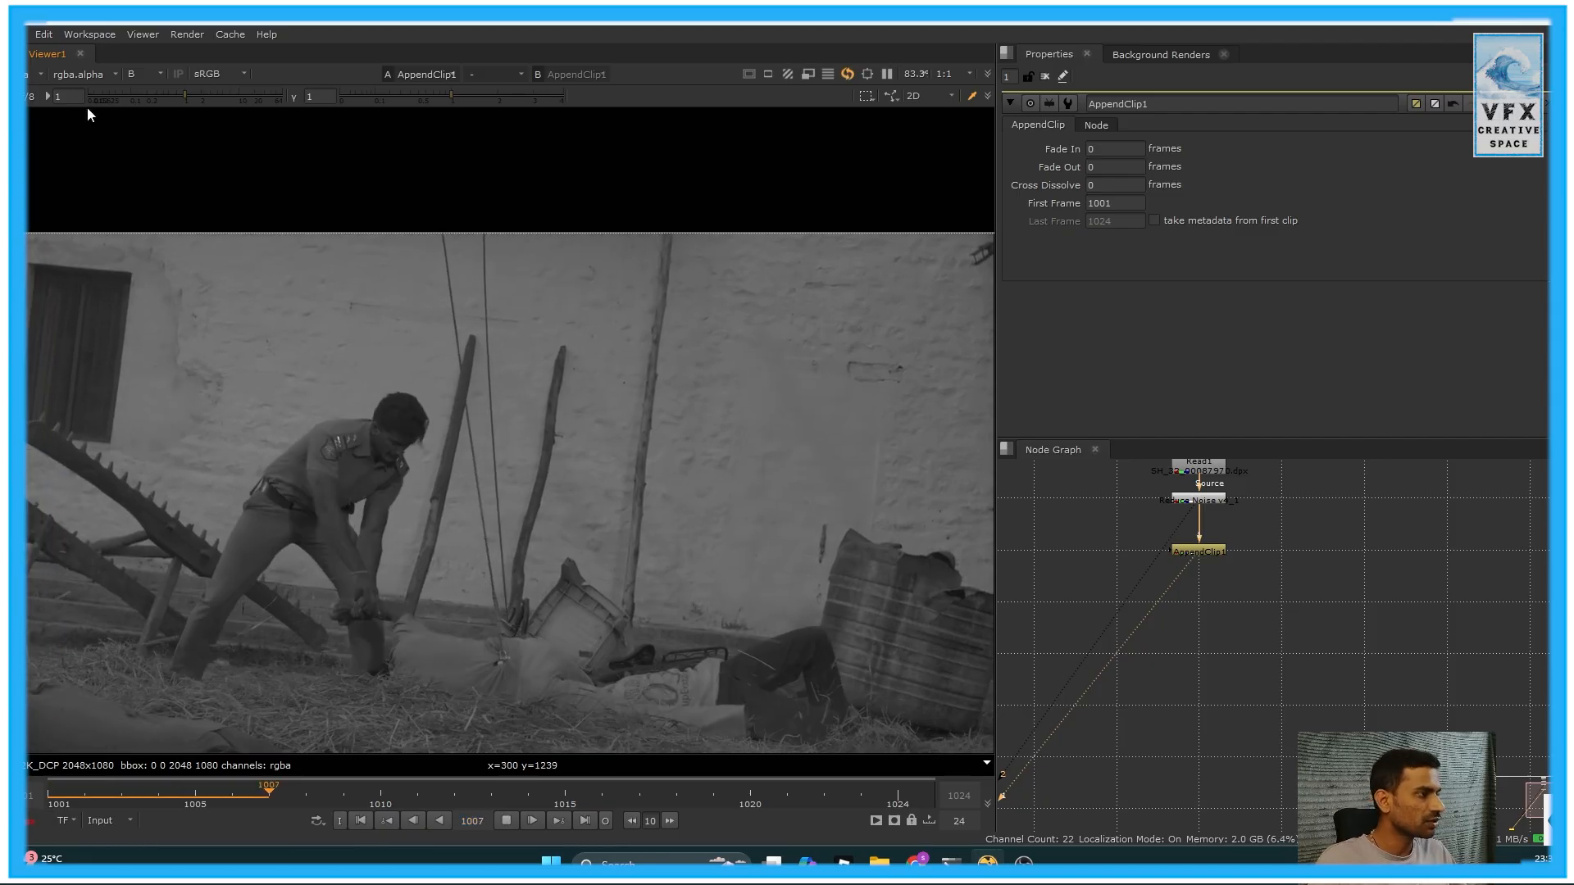
Switch the viewer back to RGB channels, stop playback and fit the whole frame in the viewer
left_click(144, 74)
left_click(166, 91)
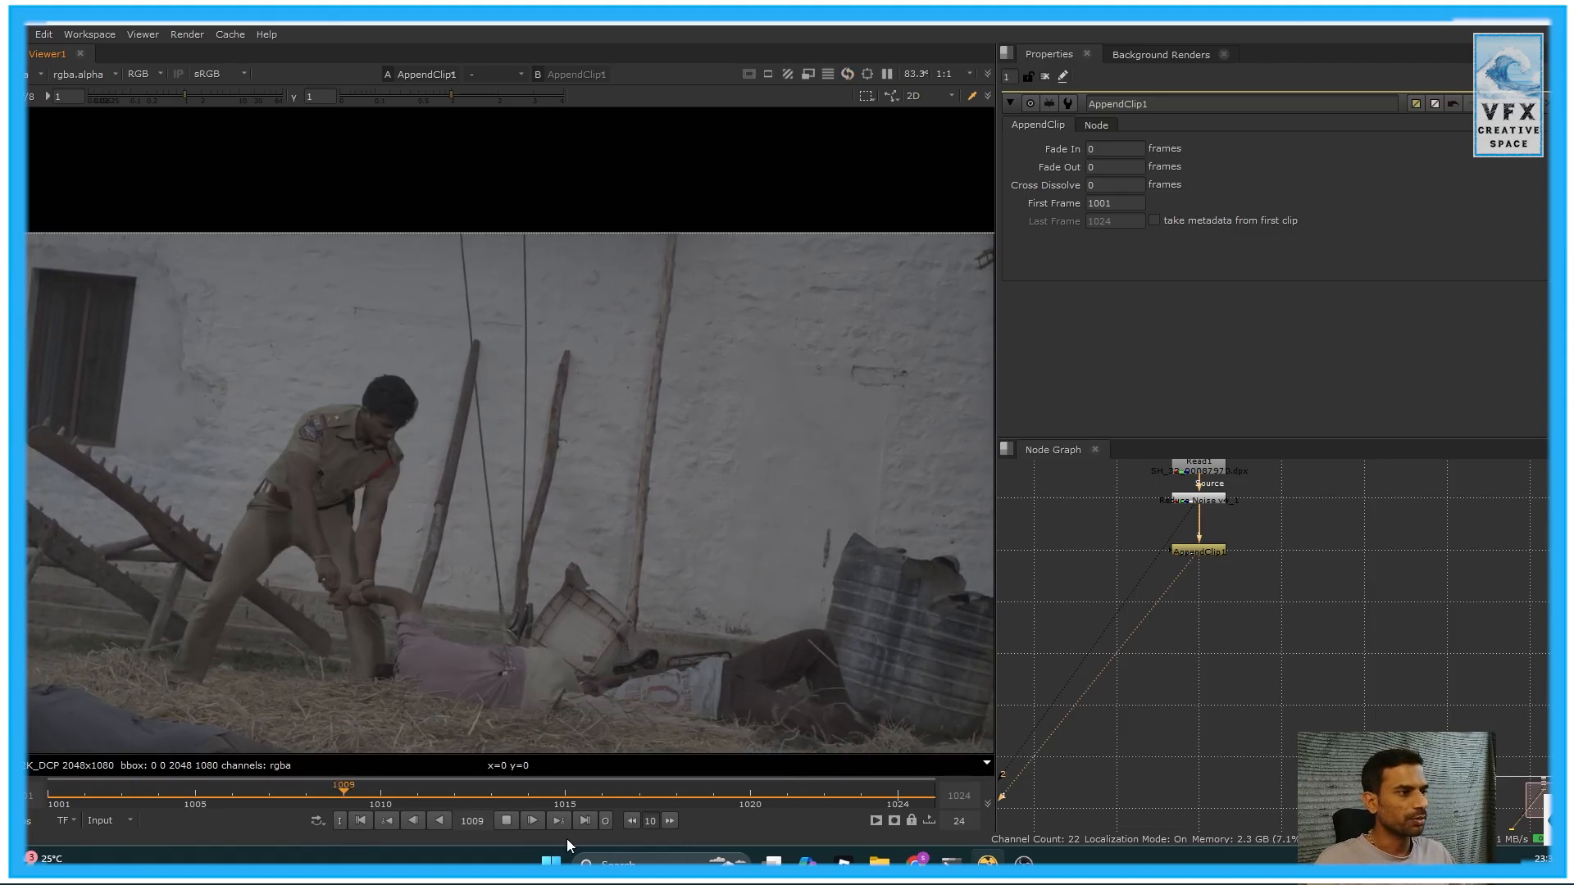
left_click(506, 821)
key("f")
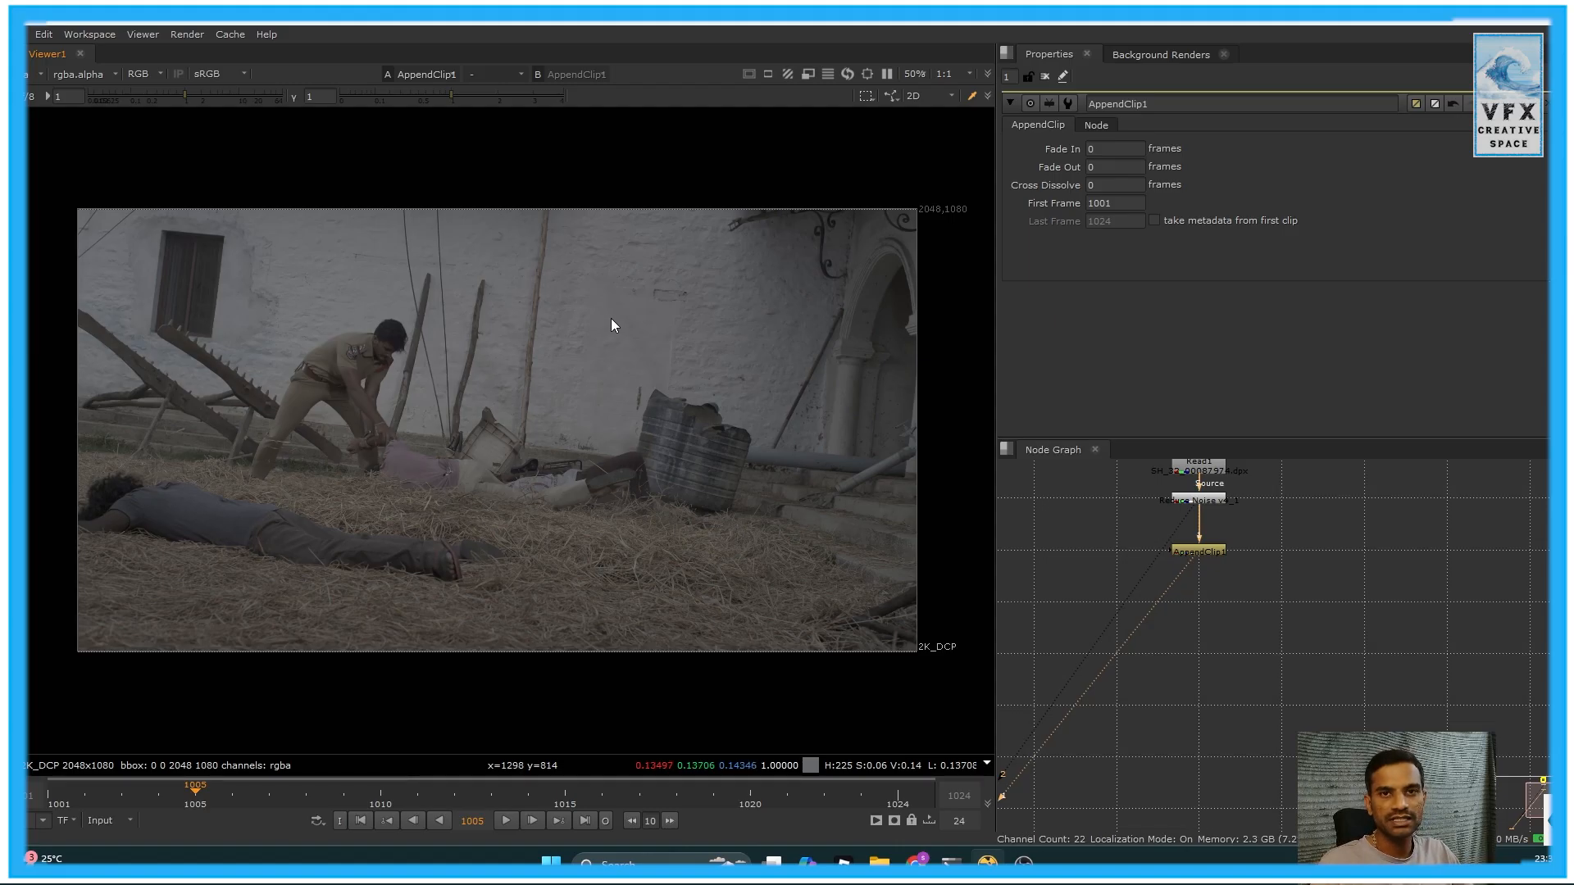
left_click_drag(864, 584, 972, 707, "ctrl+shift")
left_click_drag(877, 629, 987, 682, "ctrl+shift")
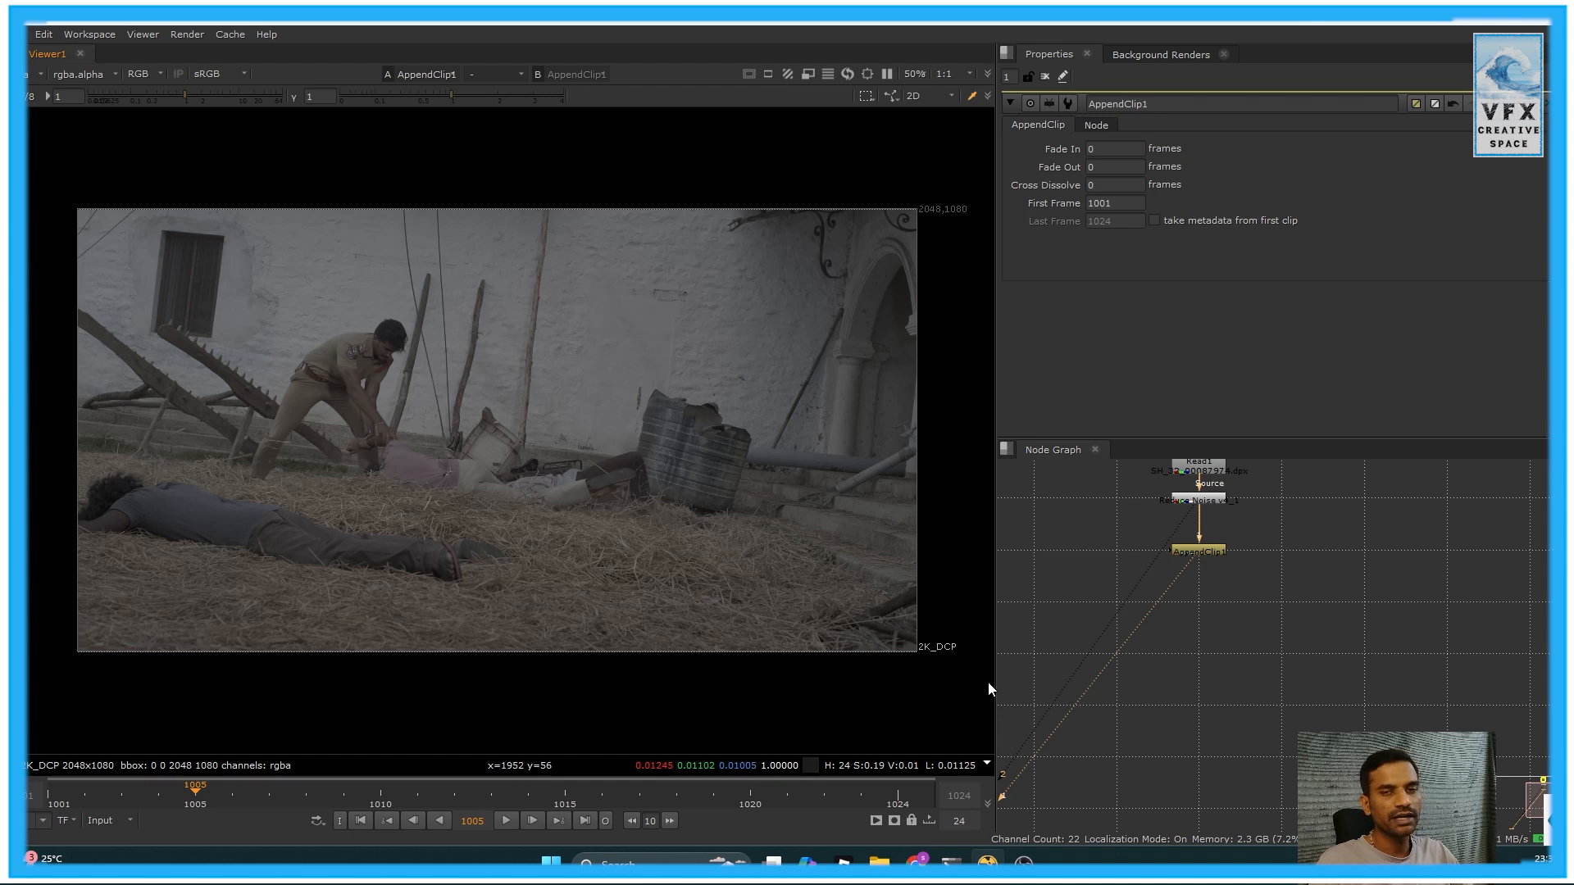
Set the project's full size format to 2K_DCP 2048x1080 in the project settings
left_click_drag(1249, 674, 1251, 676)
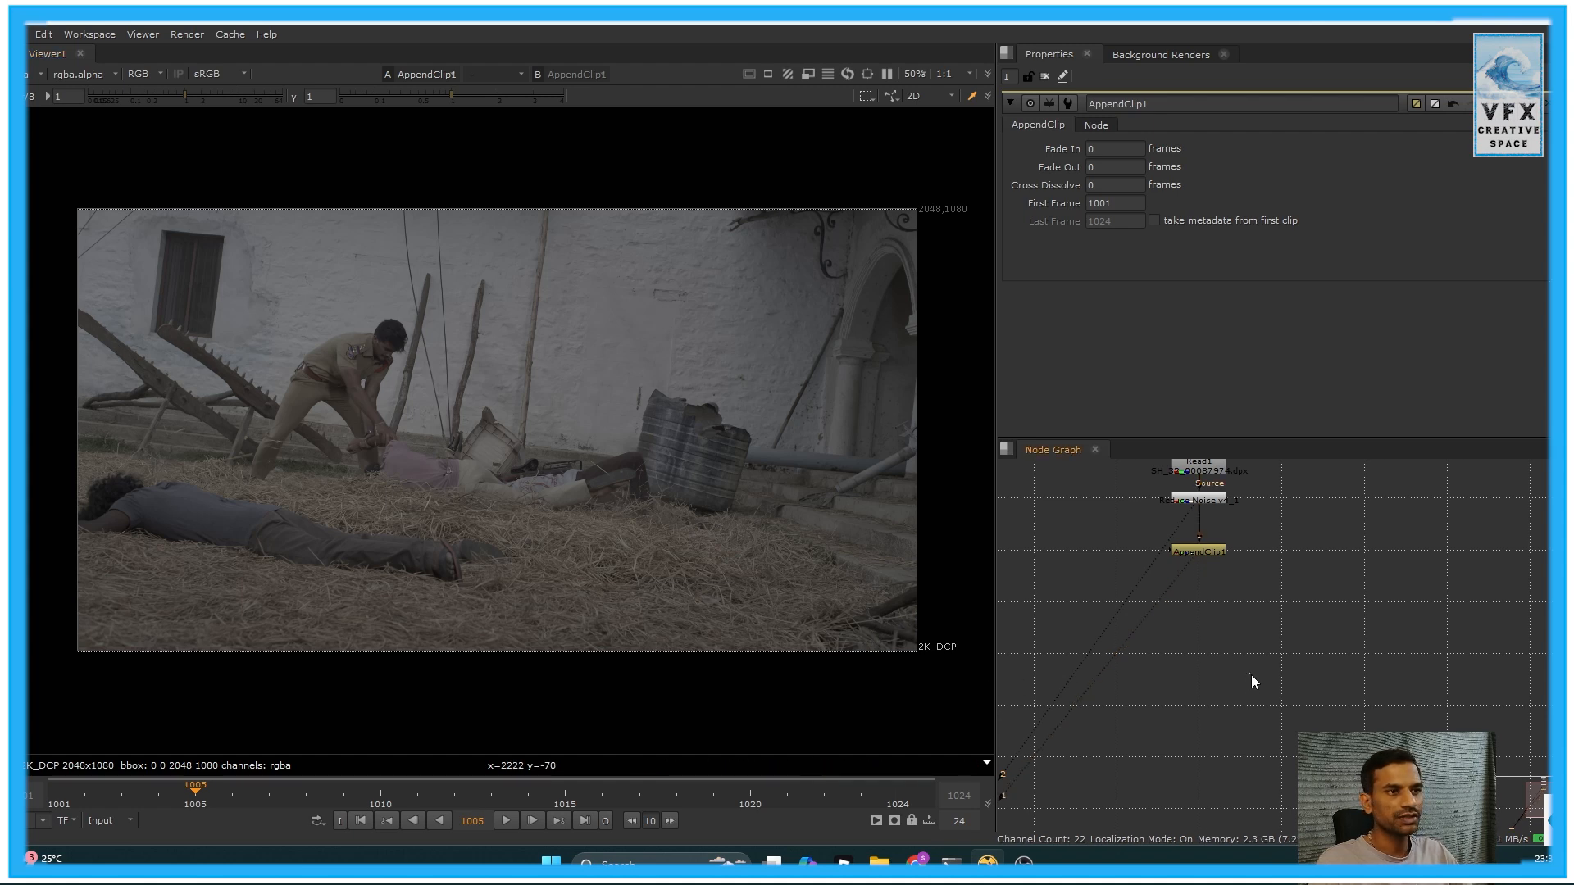
left_click(46, 36)
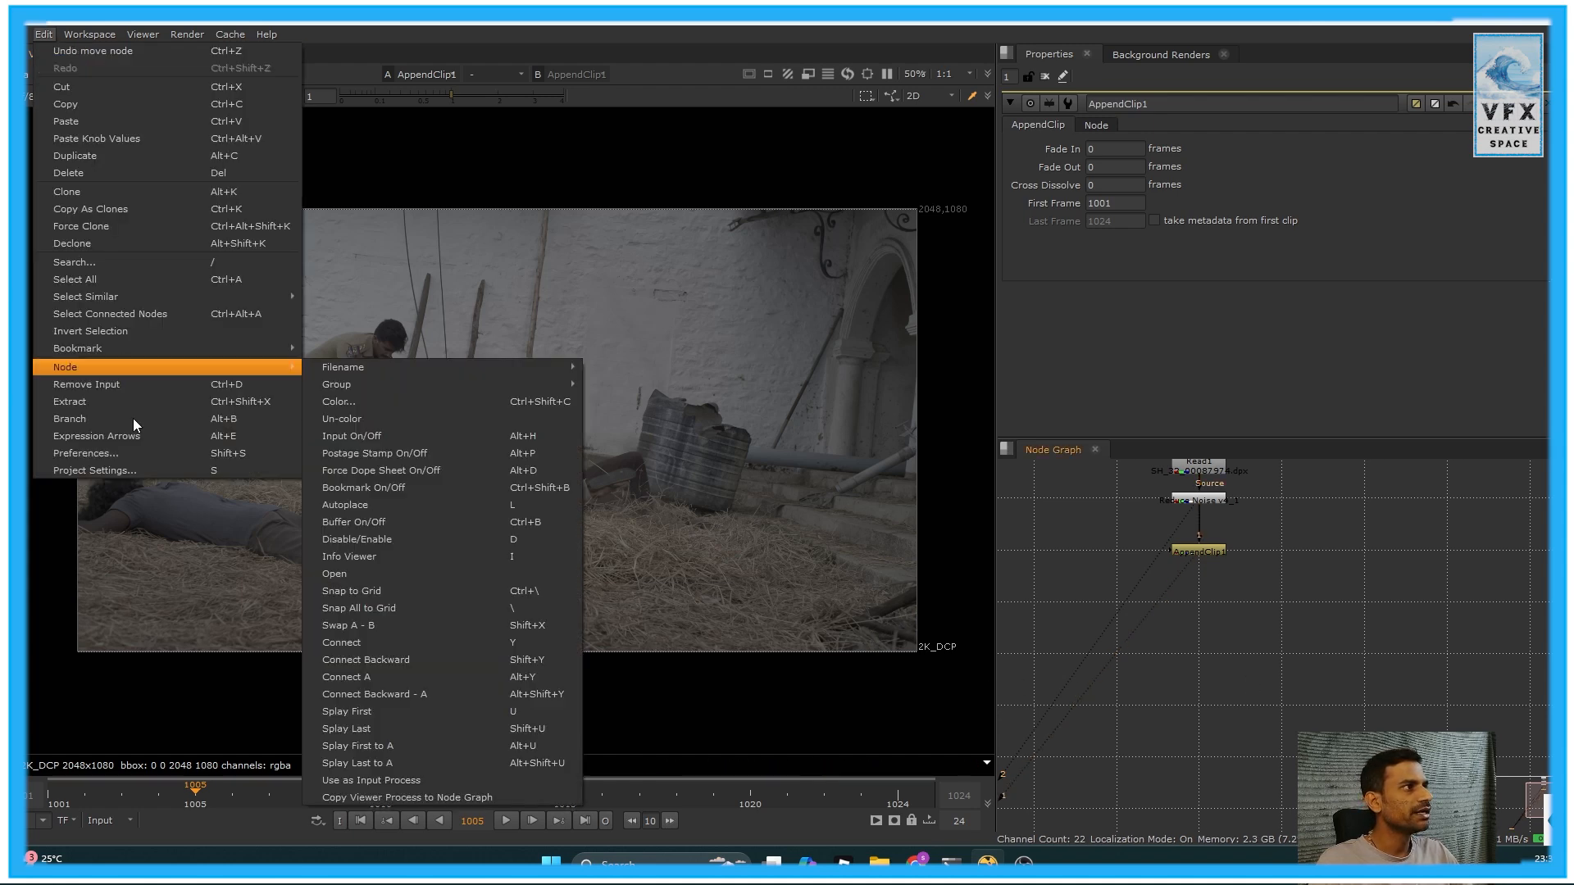
left_click(123, 469)
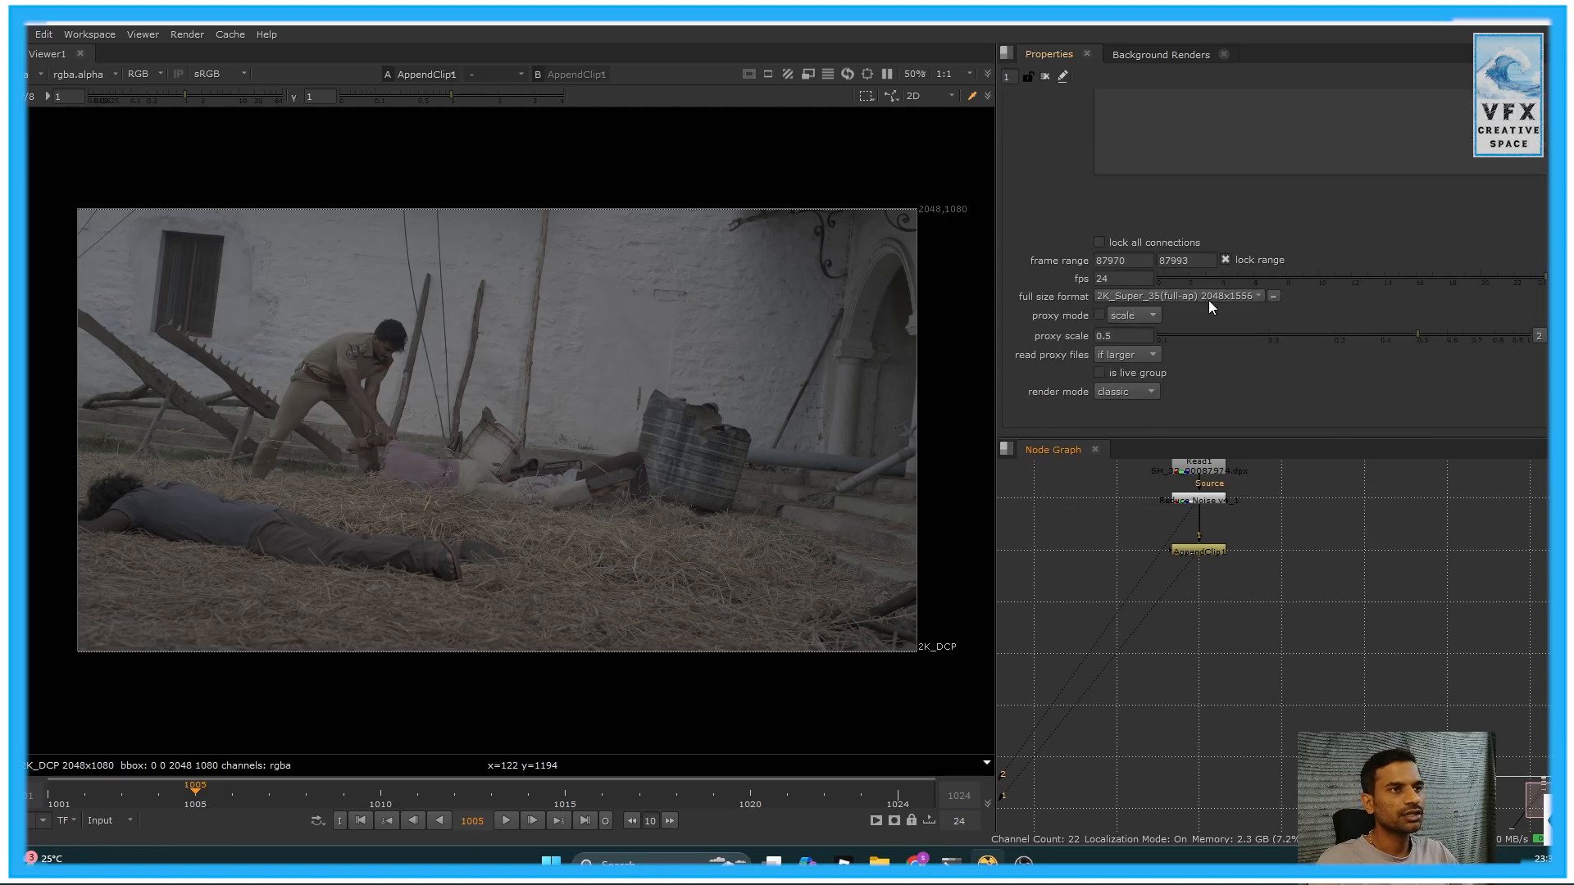
left_click(1207, 296)
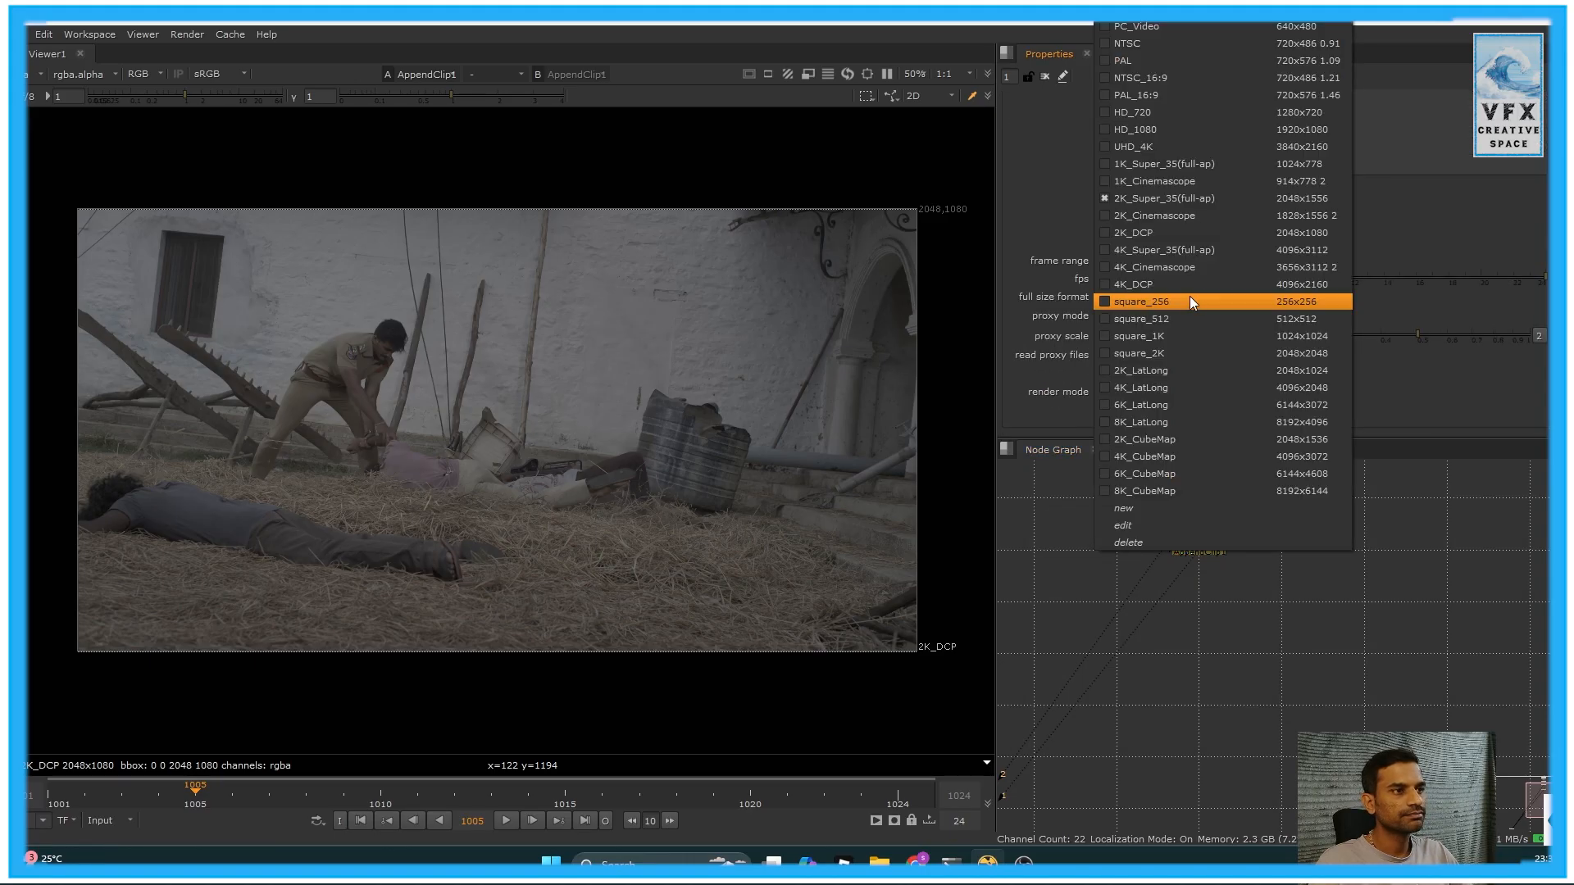
left_click(1159, 233)
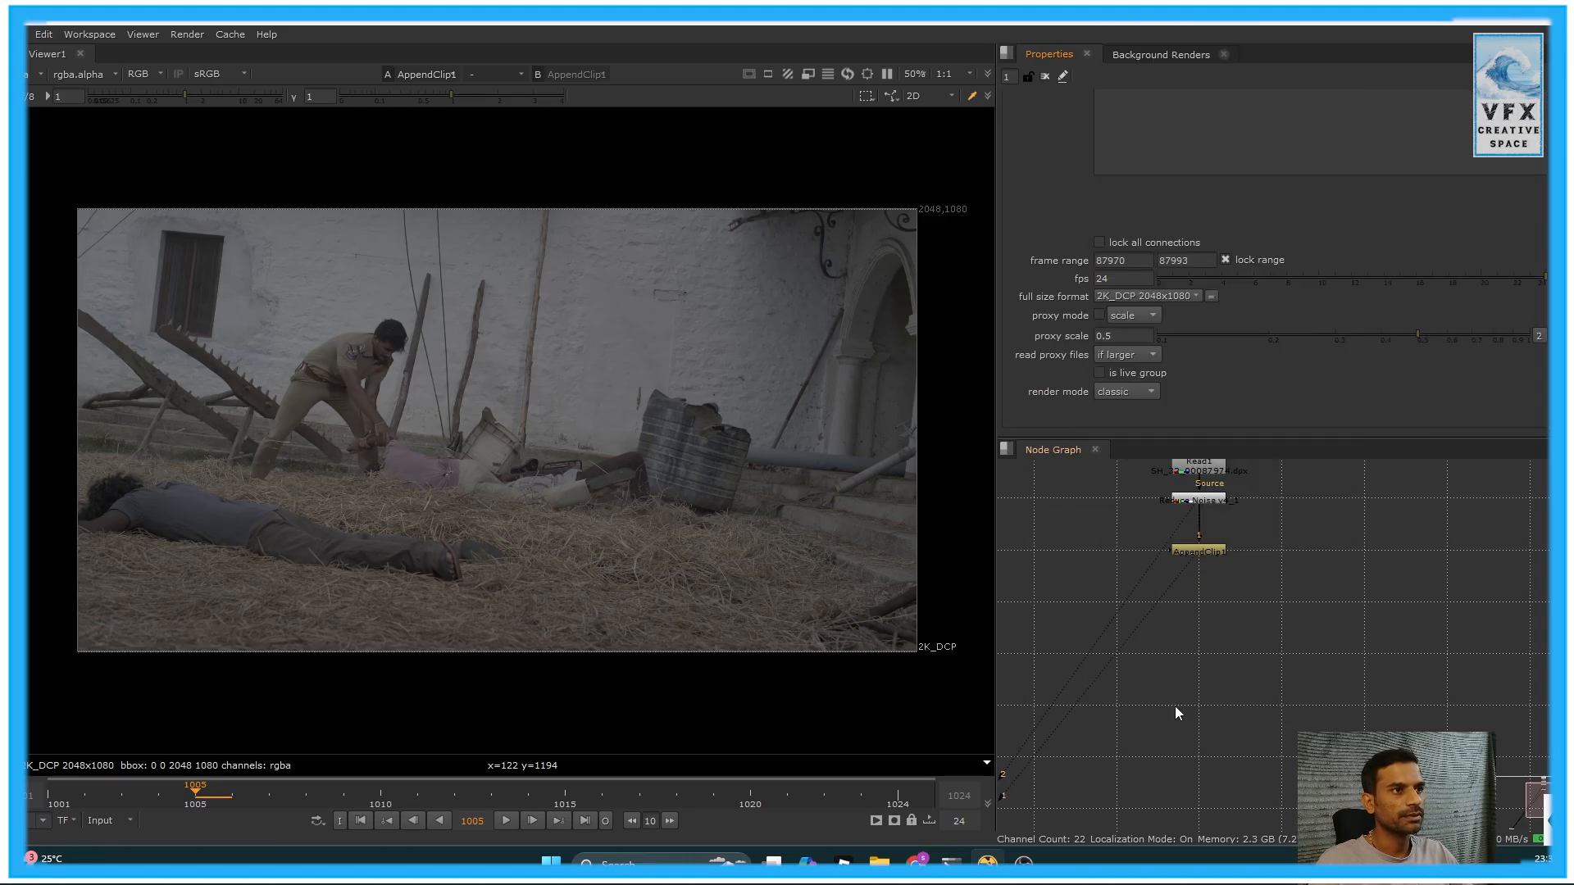
Reopen the AppendClip properties and play back the retimed clip from frame 1001
left_click(1199, 550)
double_click(1198, 550)
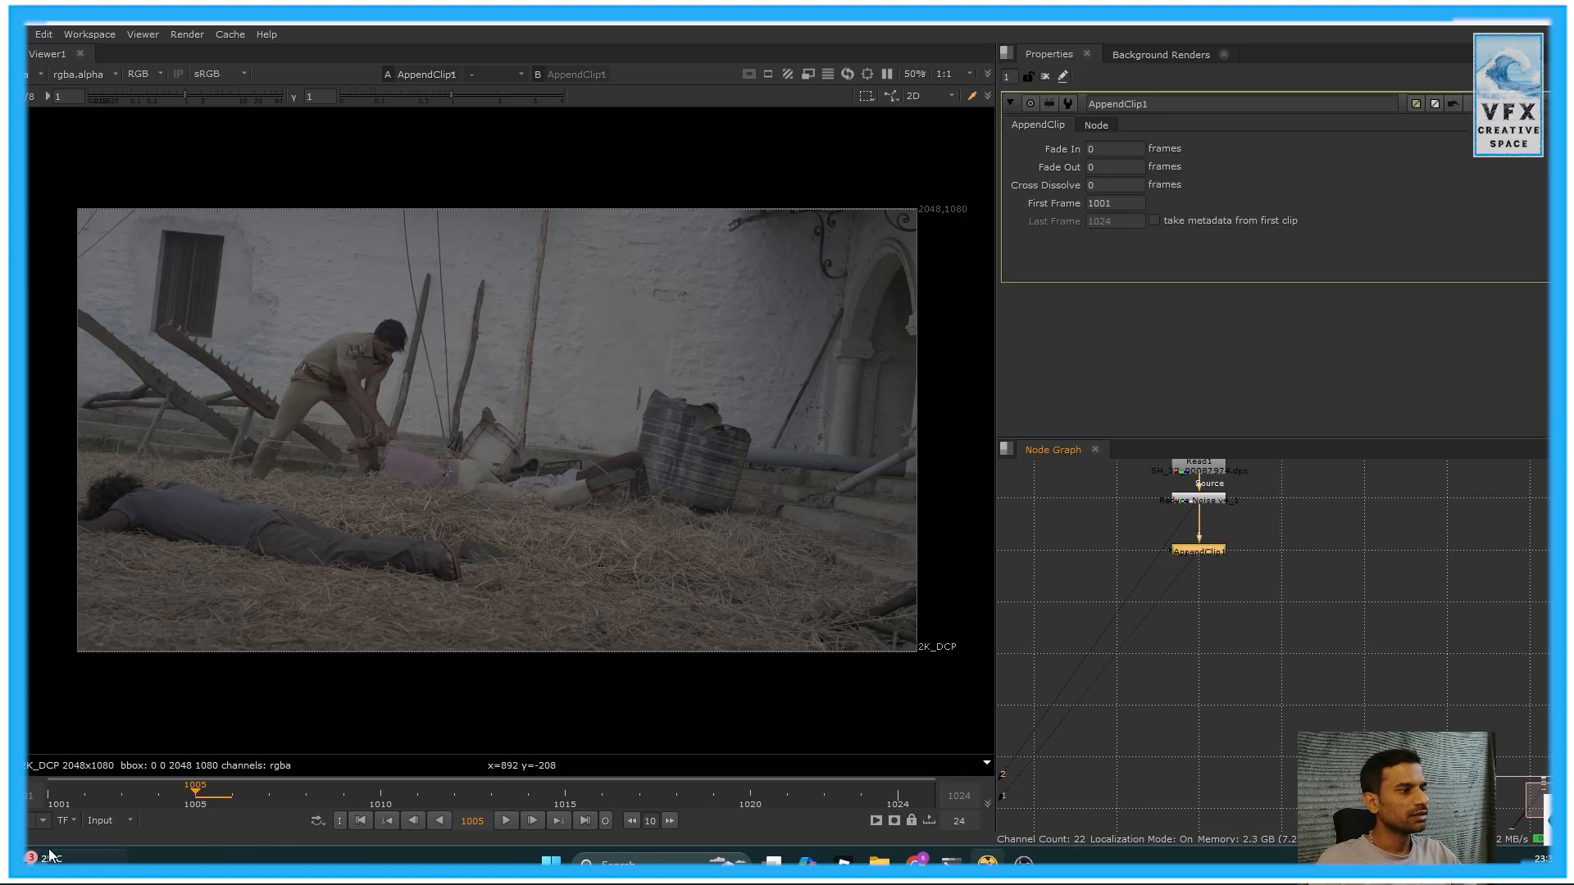
left_click(362, 820)
left_click(506, 821)
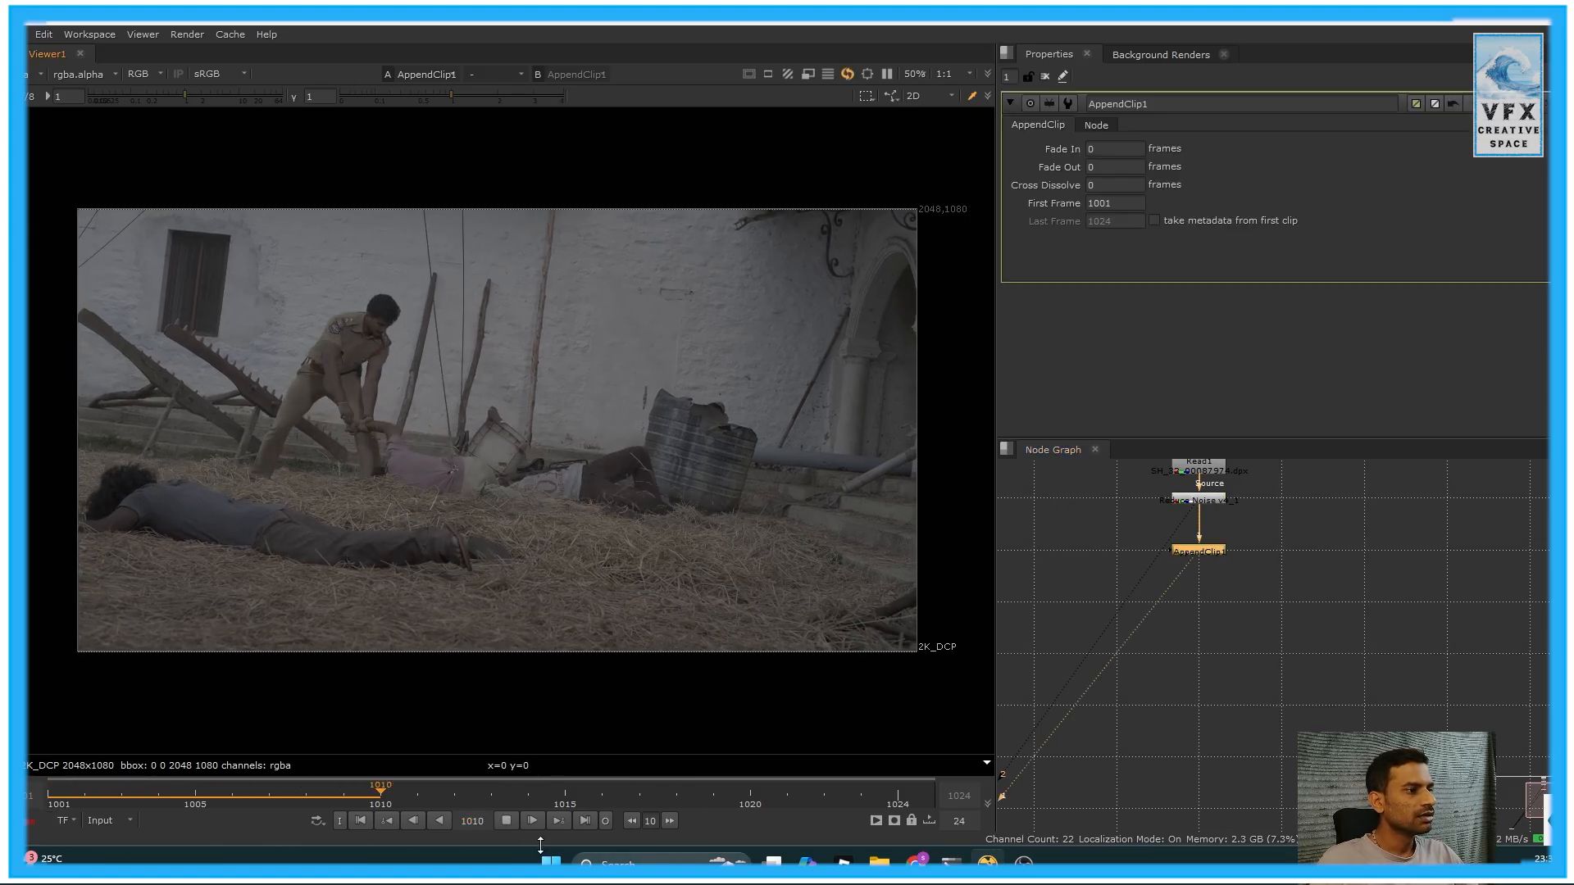
left_click(506, 821)
left_click(1174, 579)
scroll(1213, 595, "down", 1)
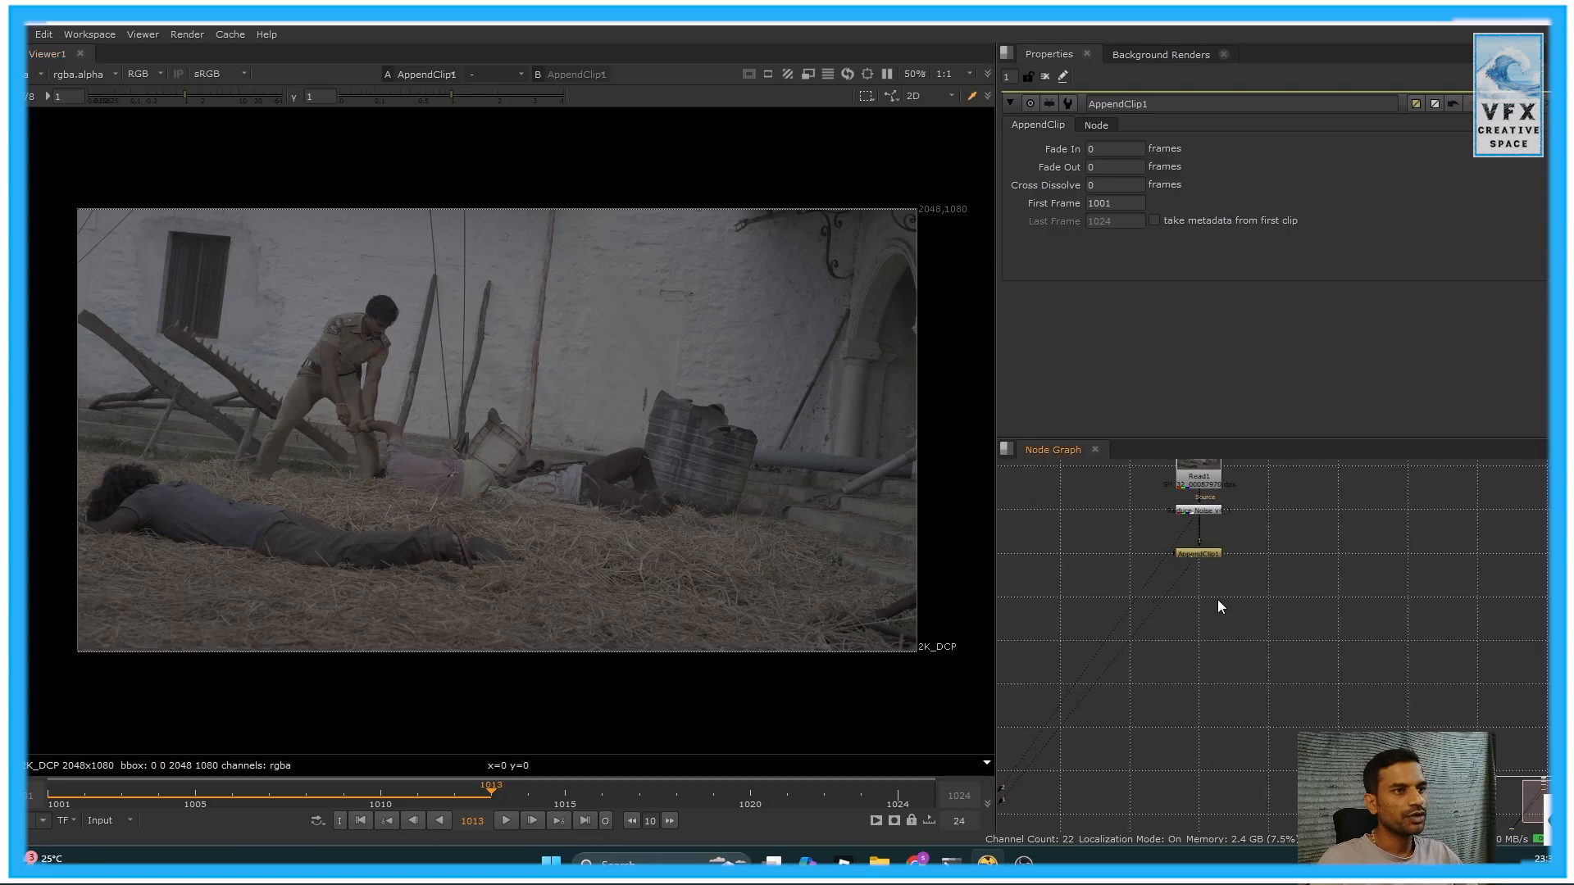
Add a Write node branching off the Reduce Noise node and disable it
middle_click_drag(1202, 524, 1199, 605)
mouse_move(1201, 593)
left_mouse_down()
mouse_move(1126, 536)
mouse_move(1199, 531)
left_mouse_up()
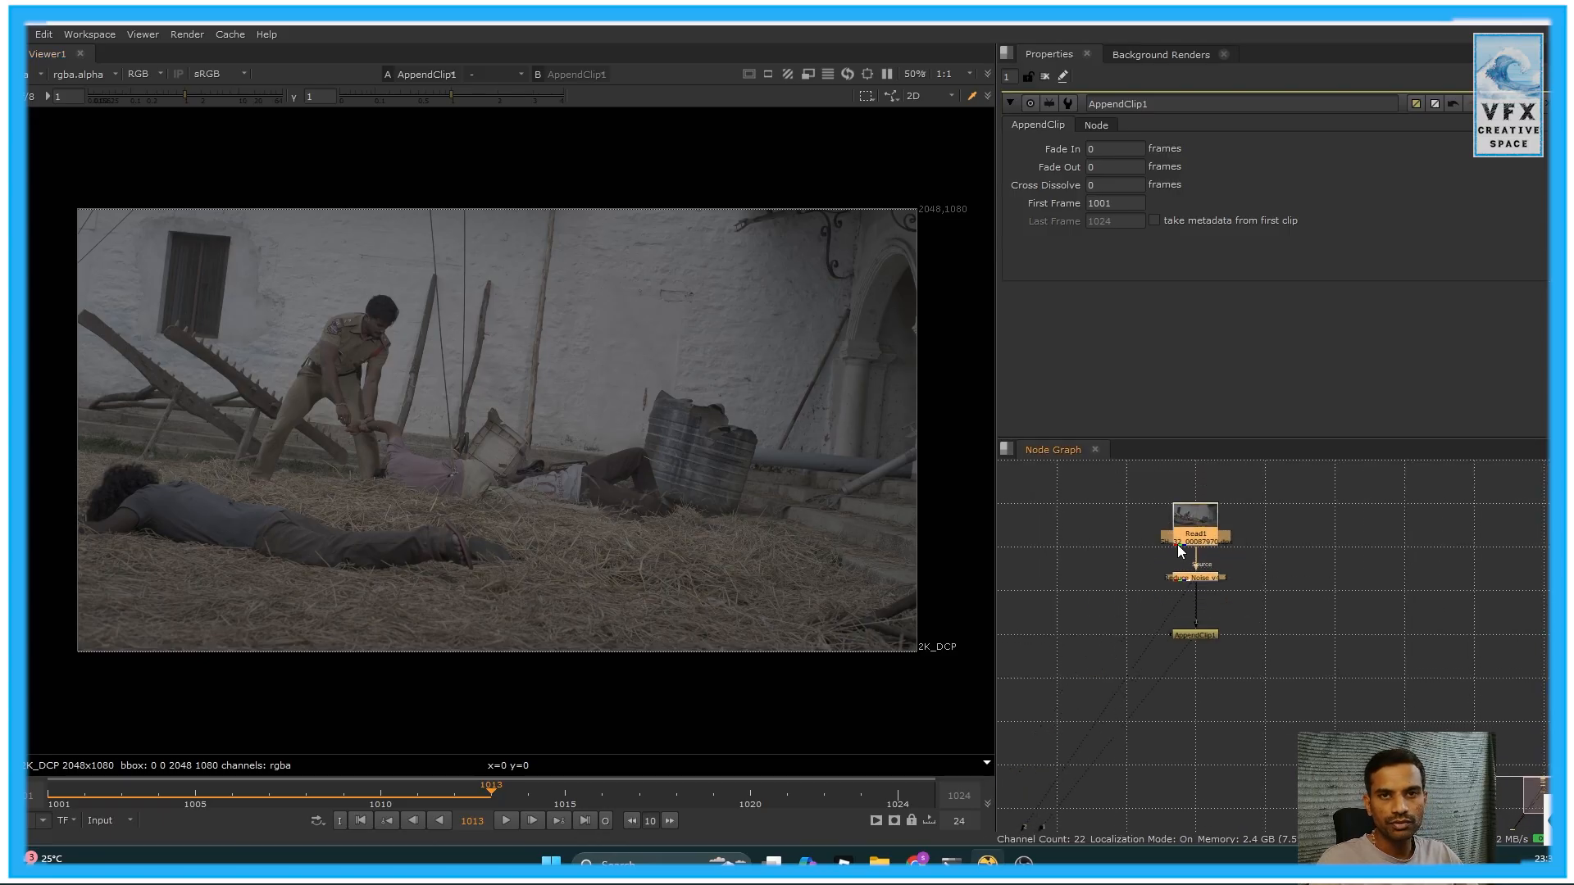
left_click(1087, 611)
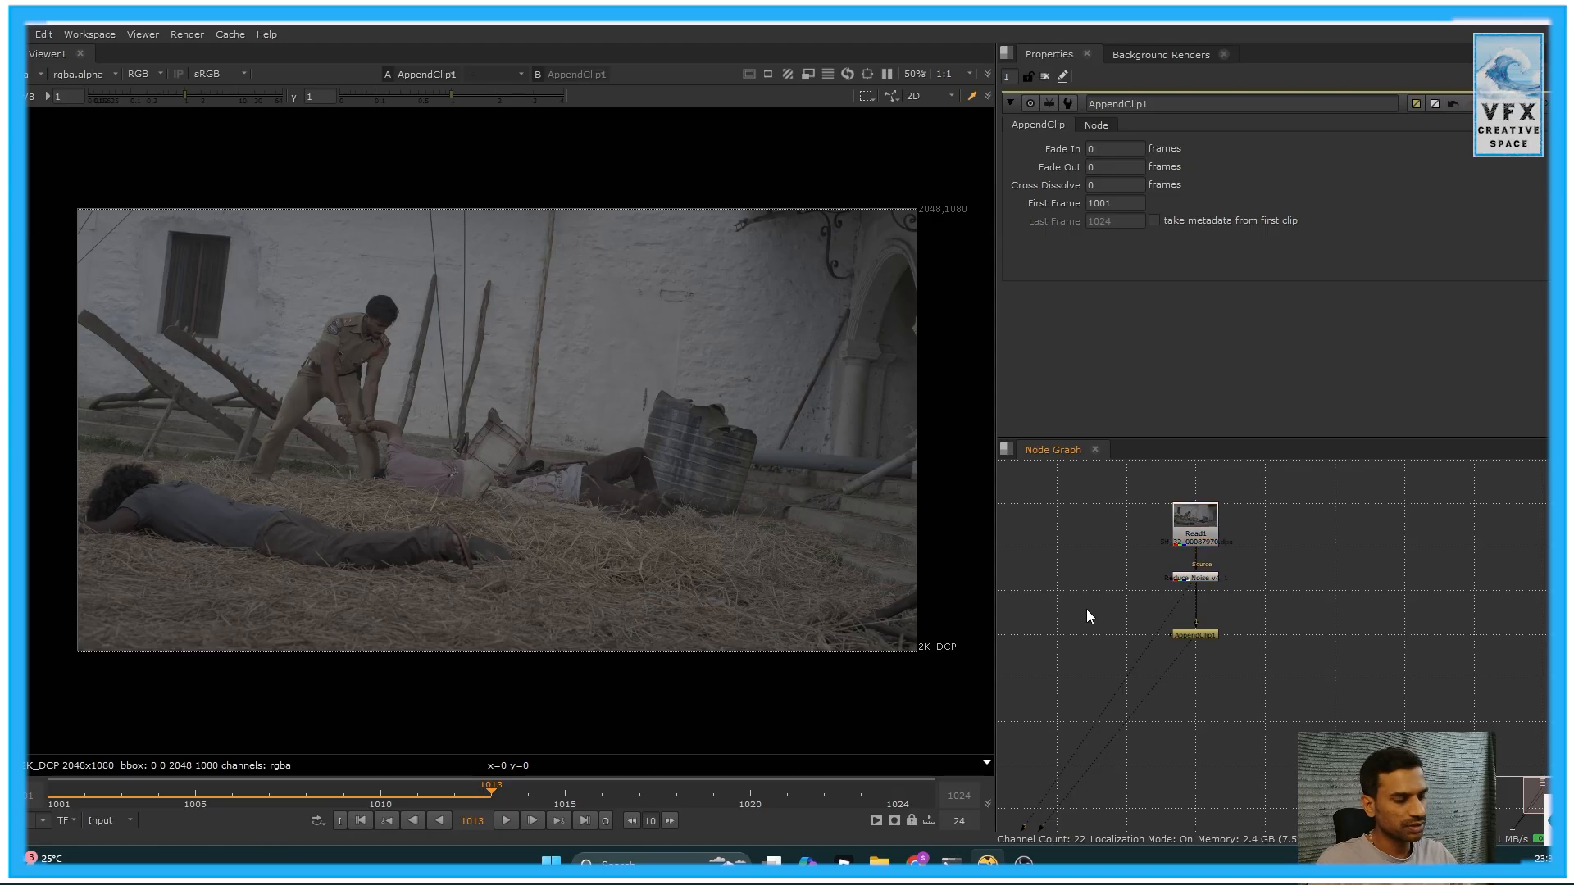
key("w")
left_click_drag(1084, 606, 1220, 570)
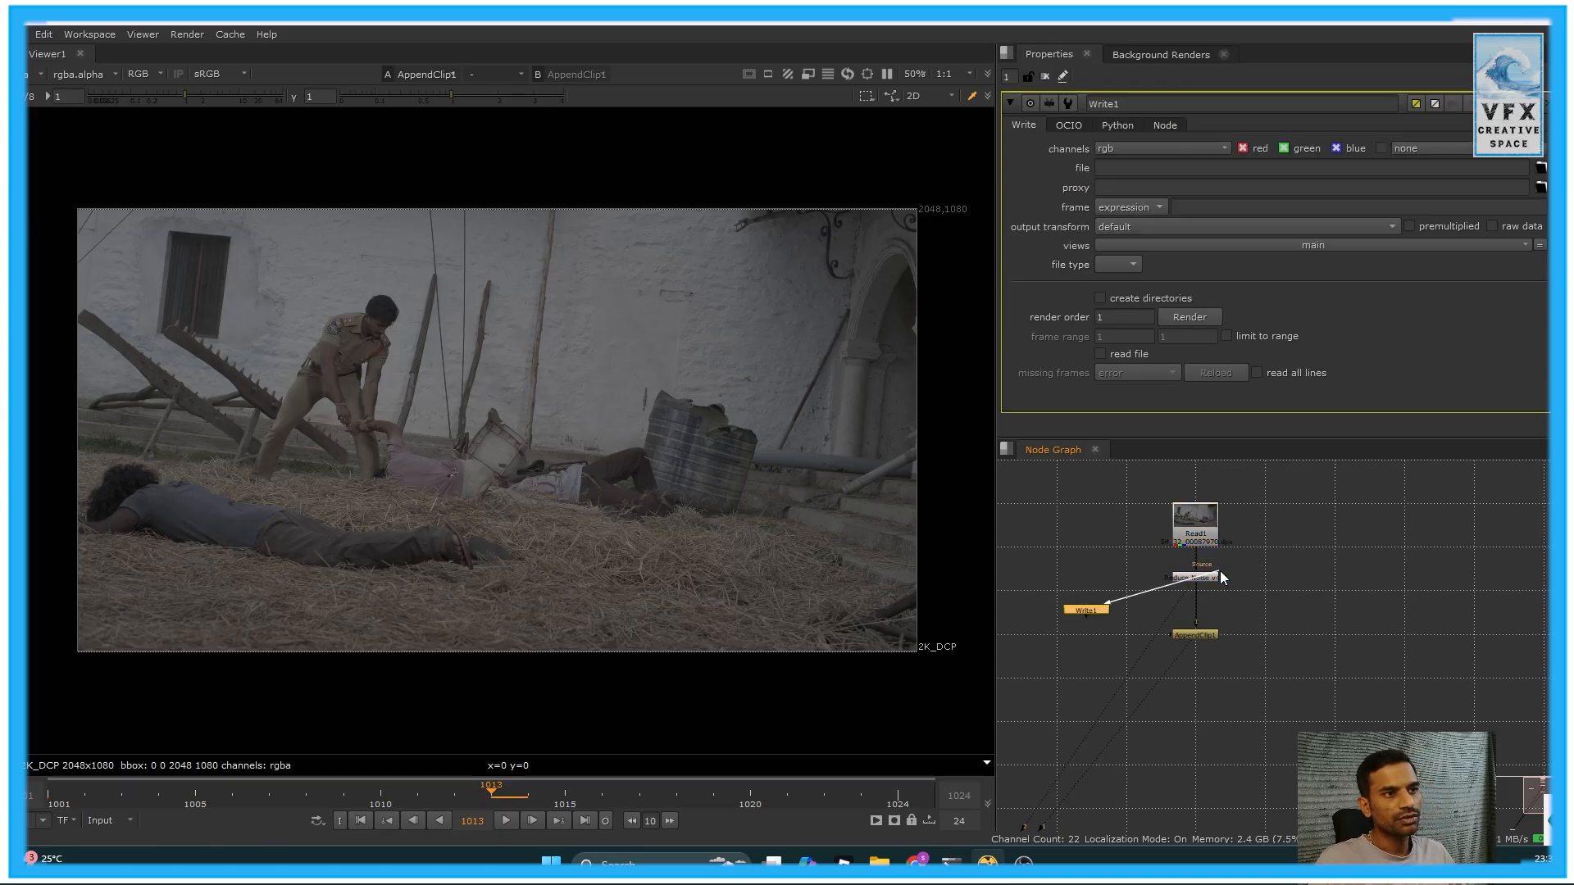
left_click(1092, 651)
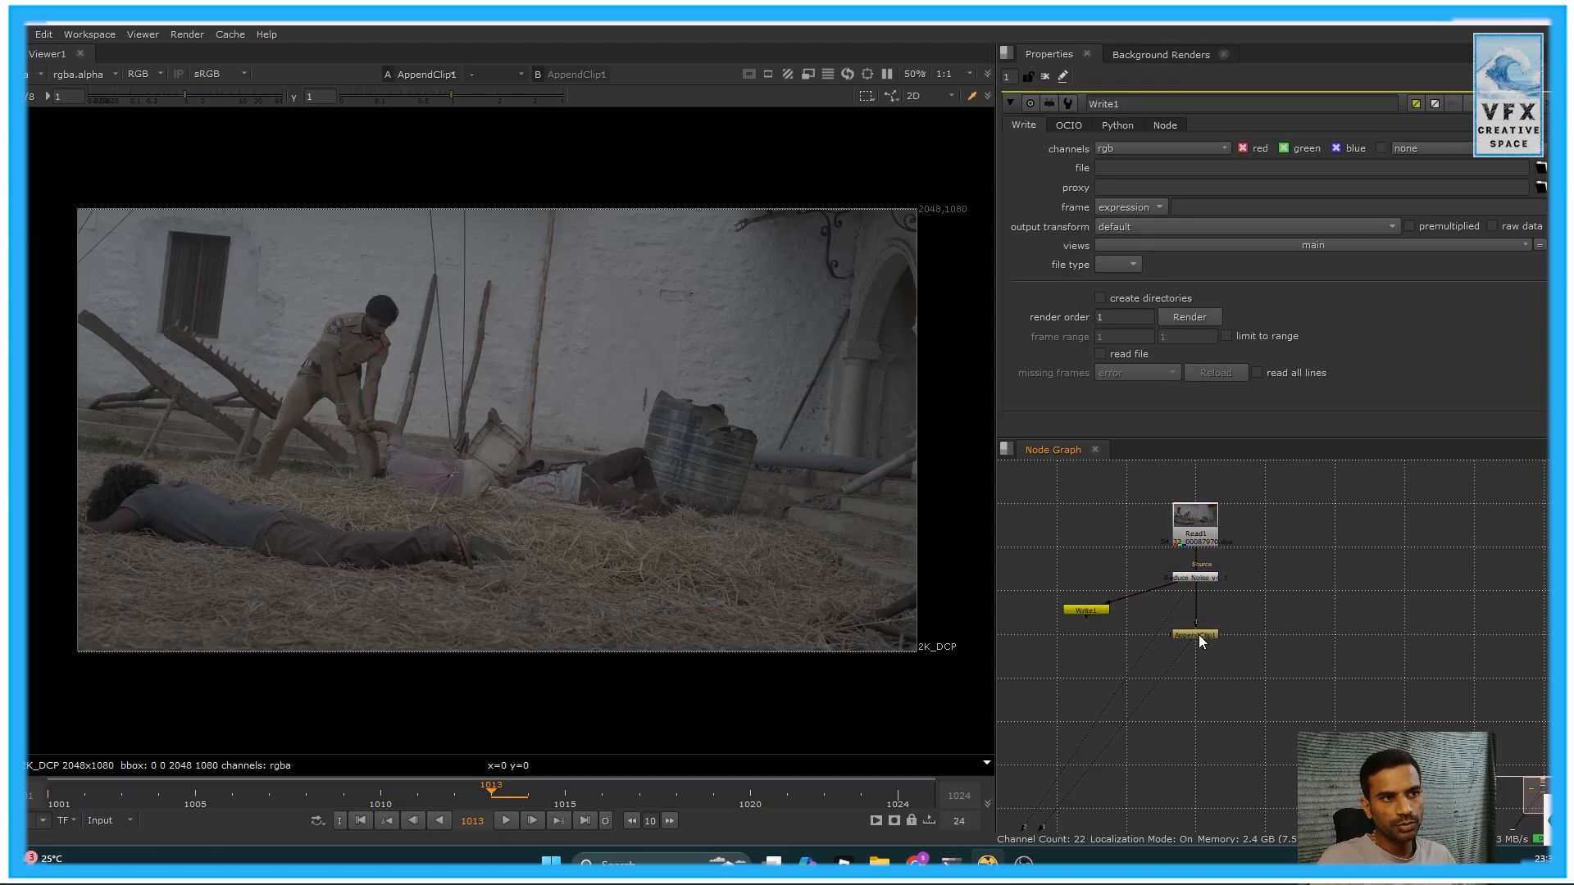
mouse_move(1070, 609)
left_mouse_down()
mouse_move(1160, 660)
mouse_move(1051, 594)
left_mouse_up()
key("d")
Examine the wires from frame 1001 to 1024, marking their area with a temporary viewer sampling region
scroll(1261, 635, "up", 4)
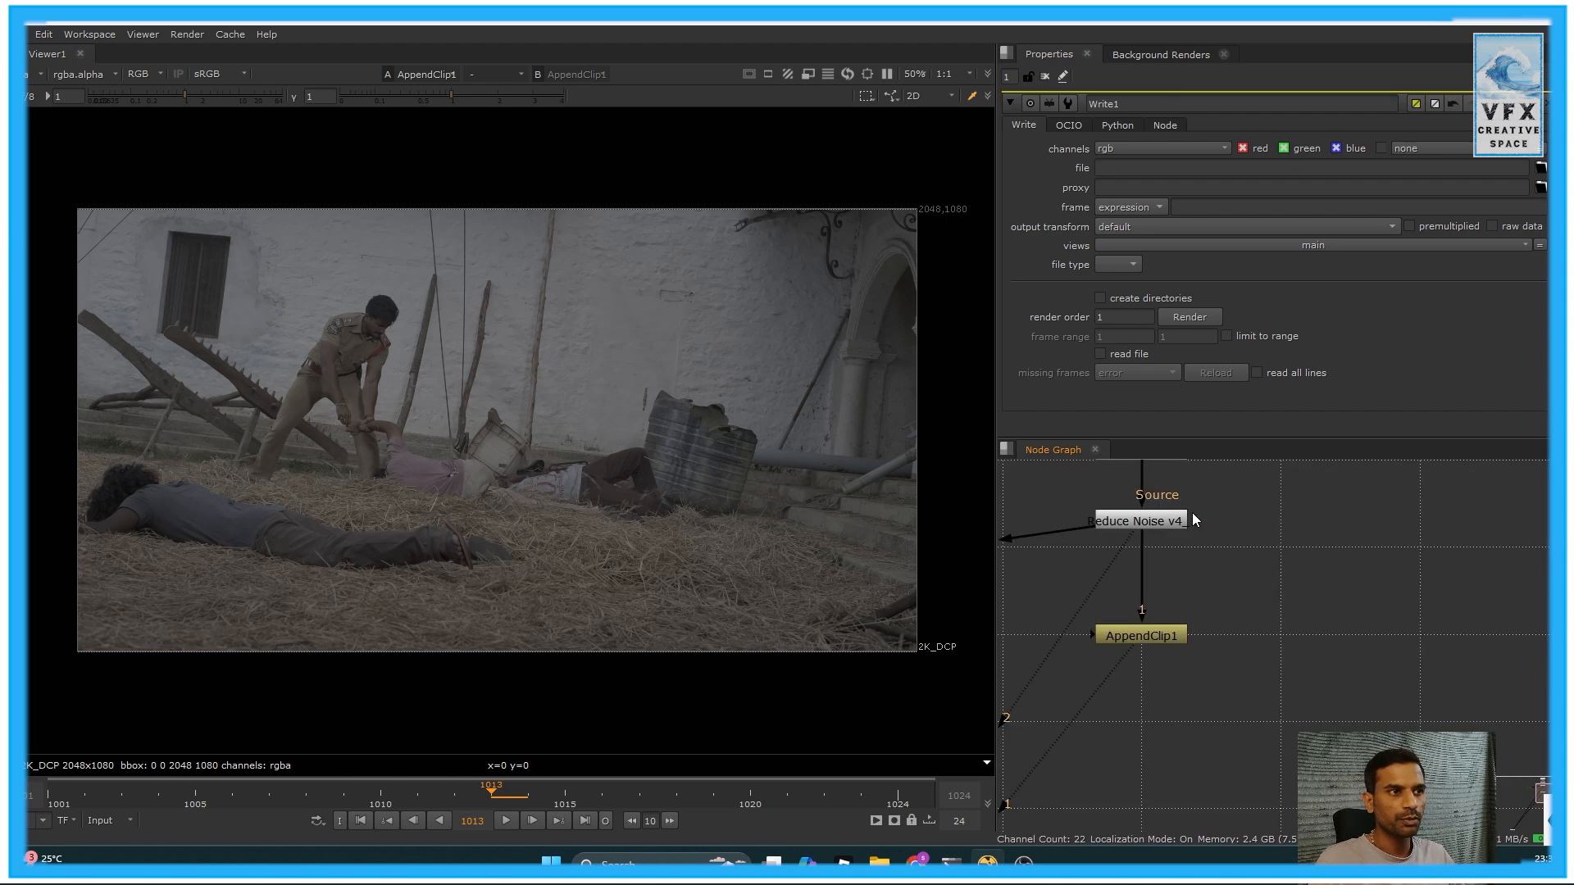
middle_click_drag(1148, 686, 1153, 715)
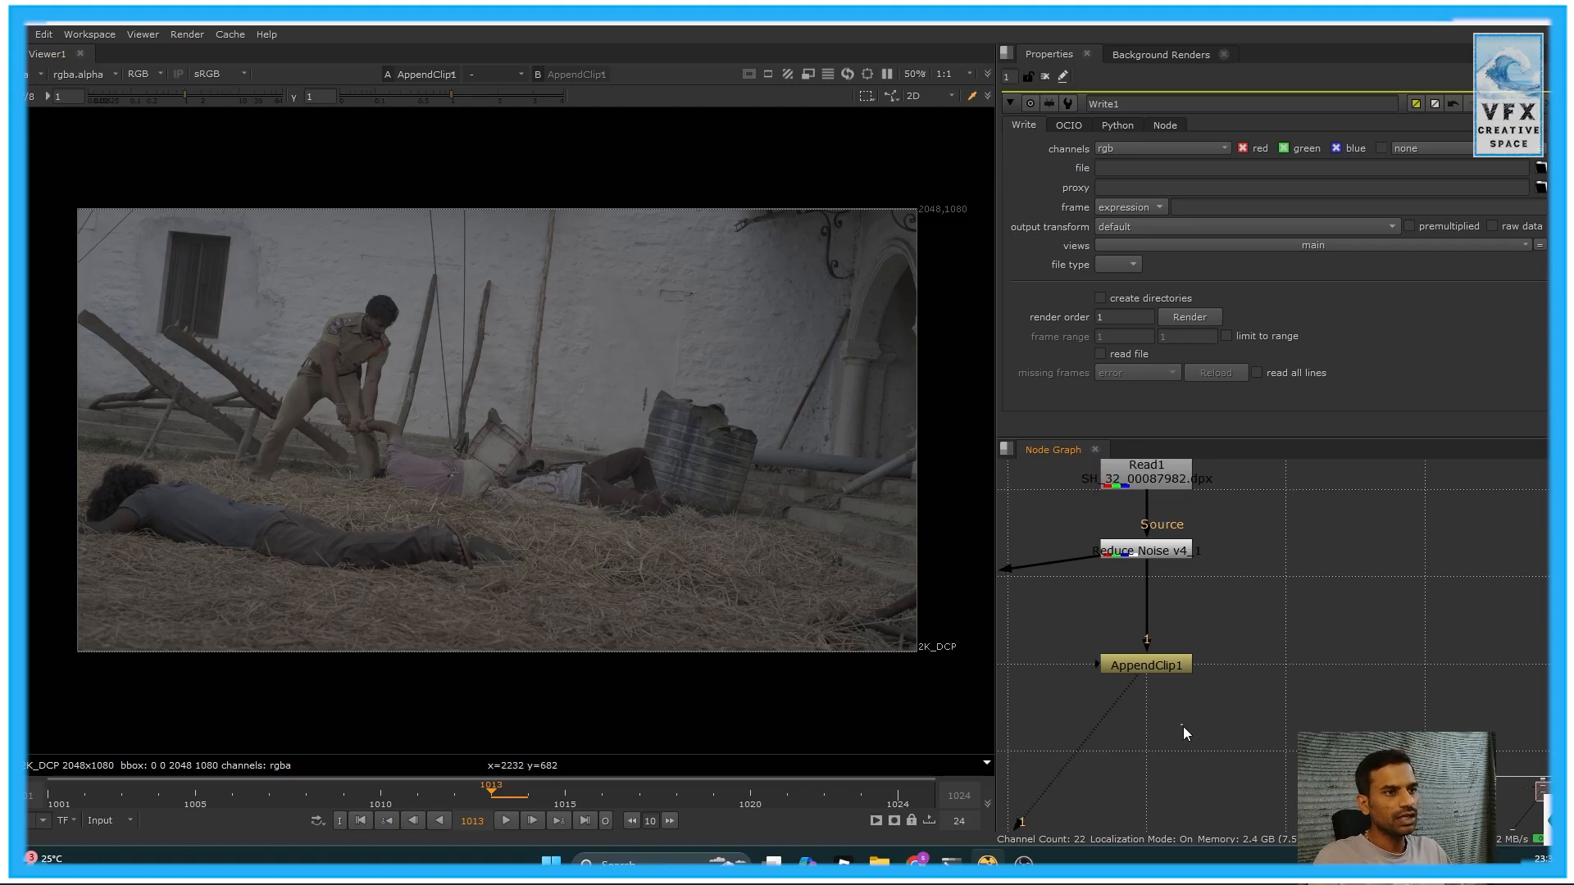
left_click(1171, 666)
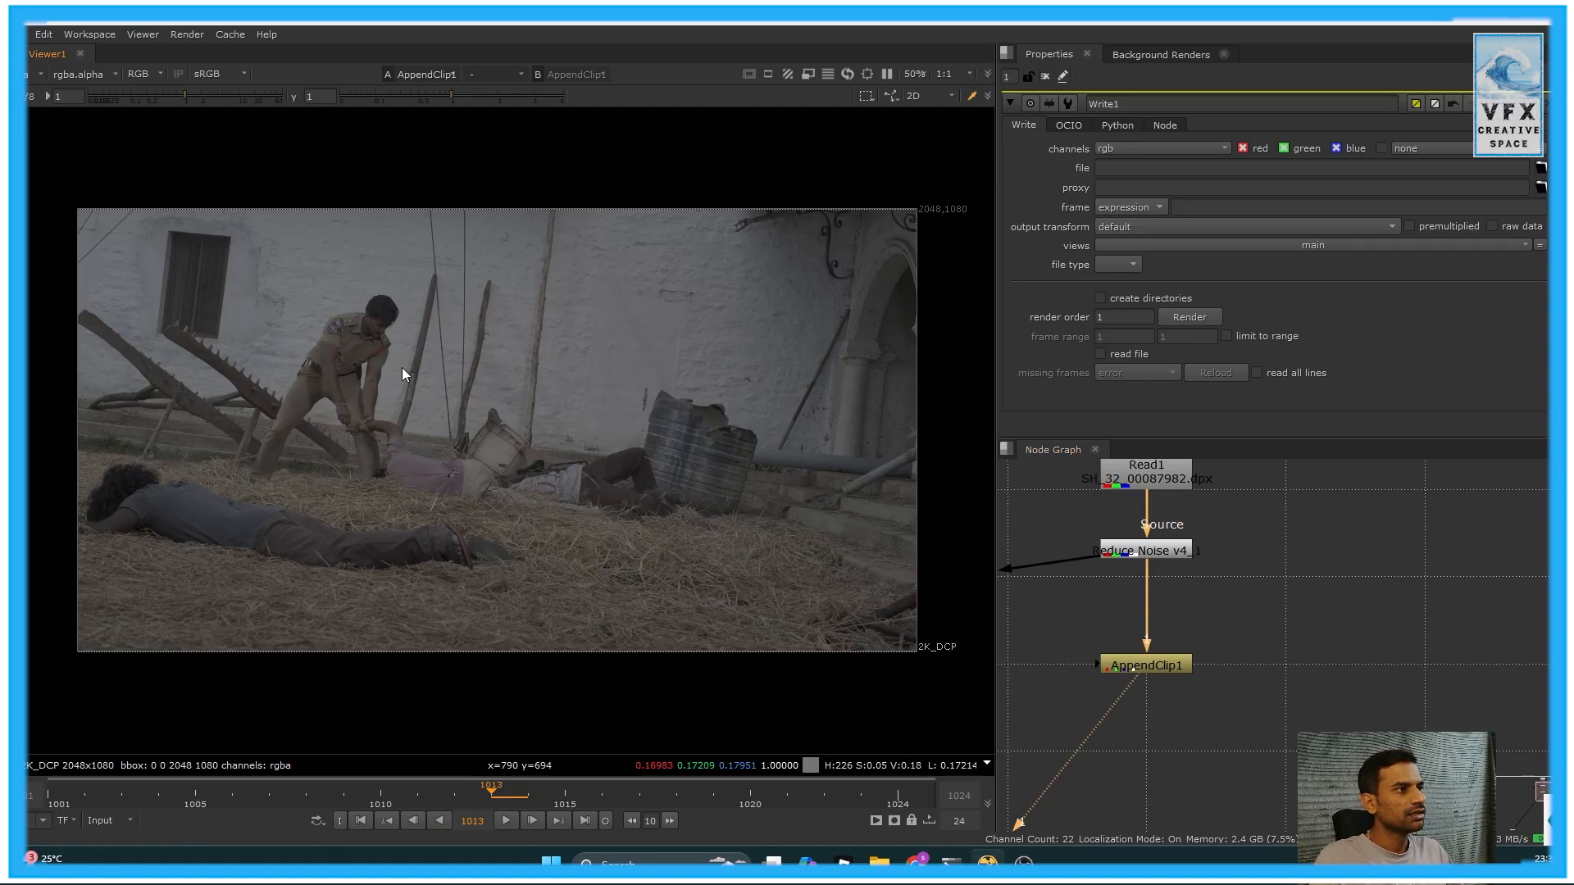
left_click(354, 822)
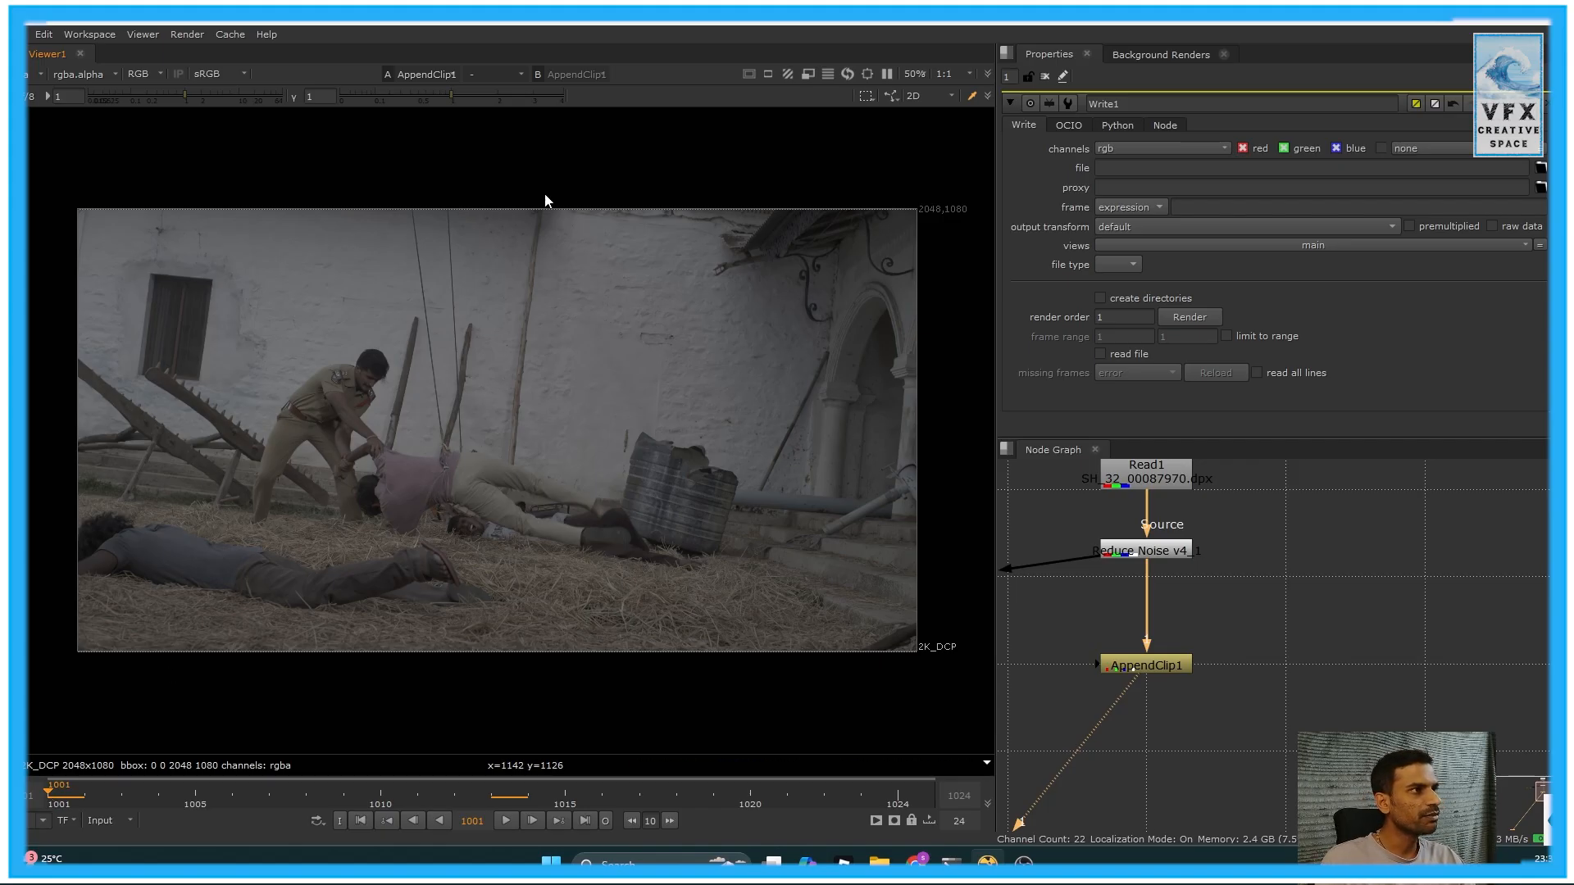
left_click_drag(548, 205, 349, 489, "ctrl+shift")
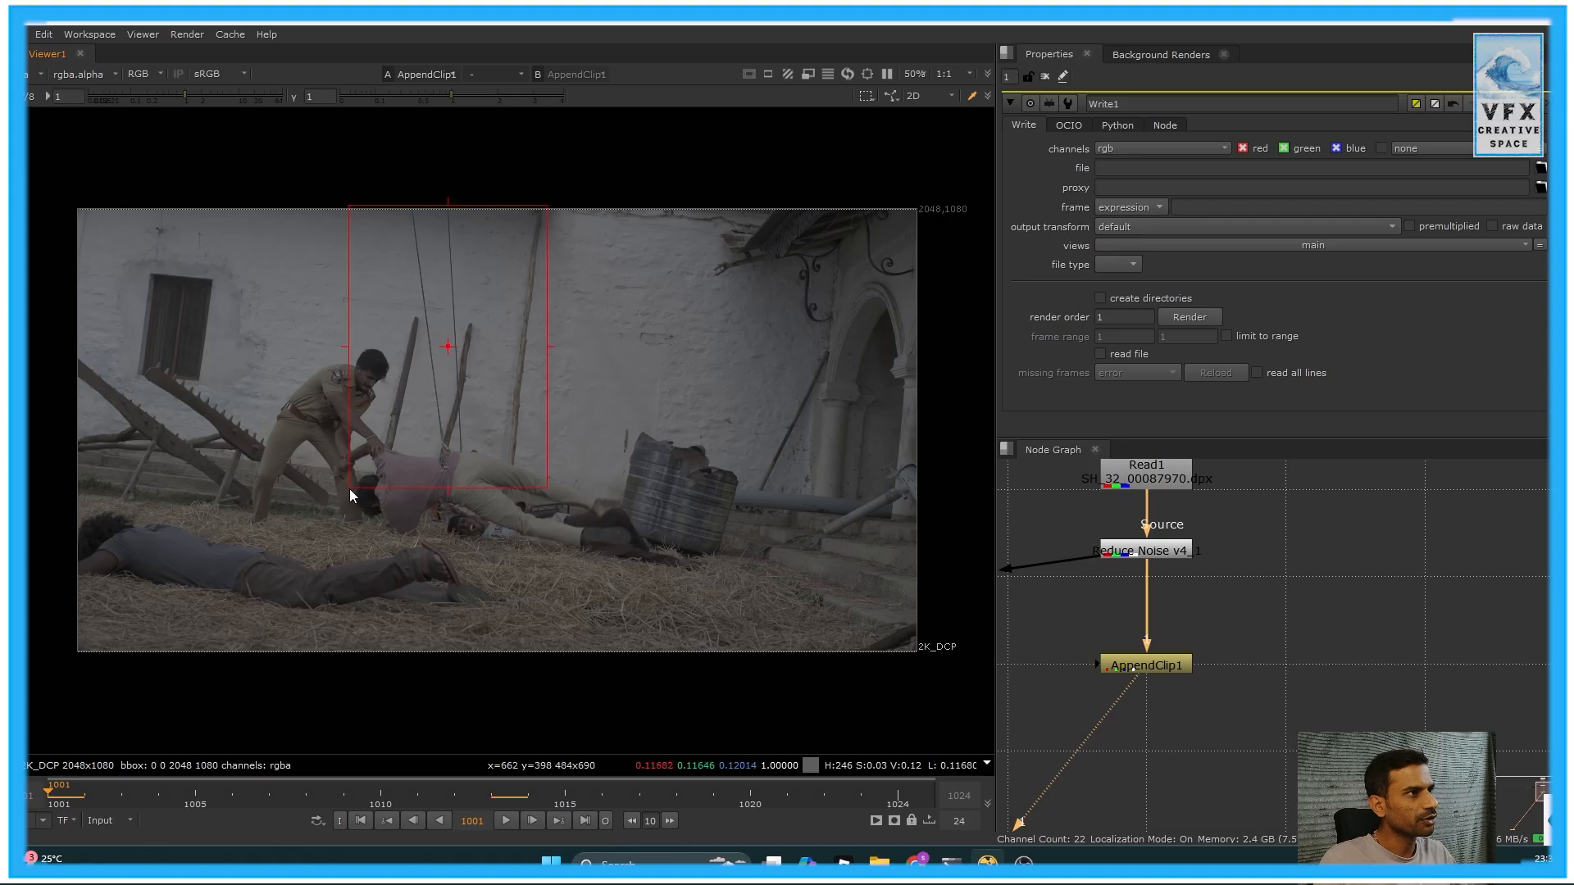
left_click_drag(597, 210, 397, 481, "ctrl+shift")
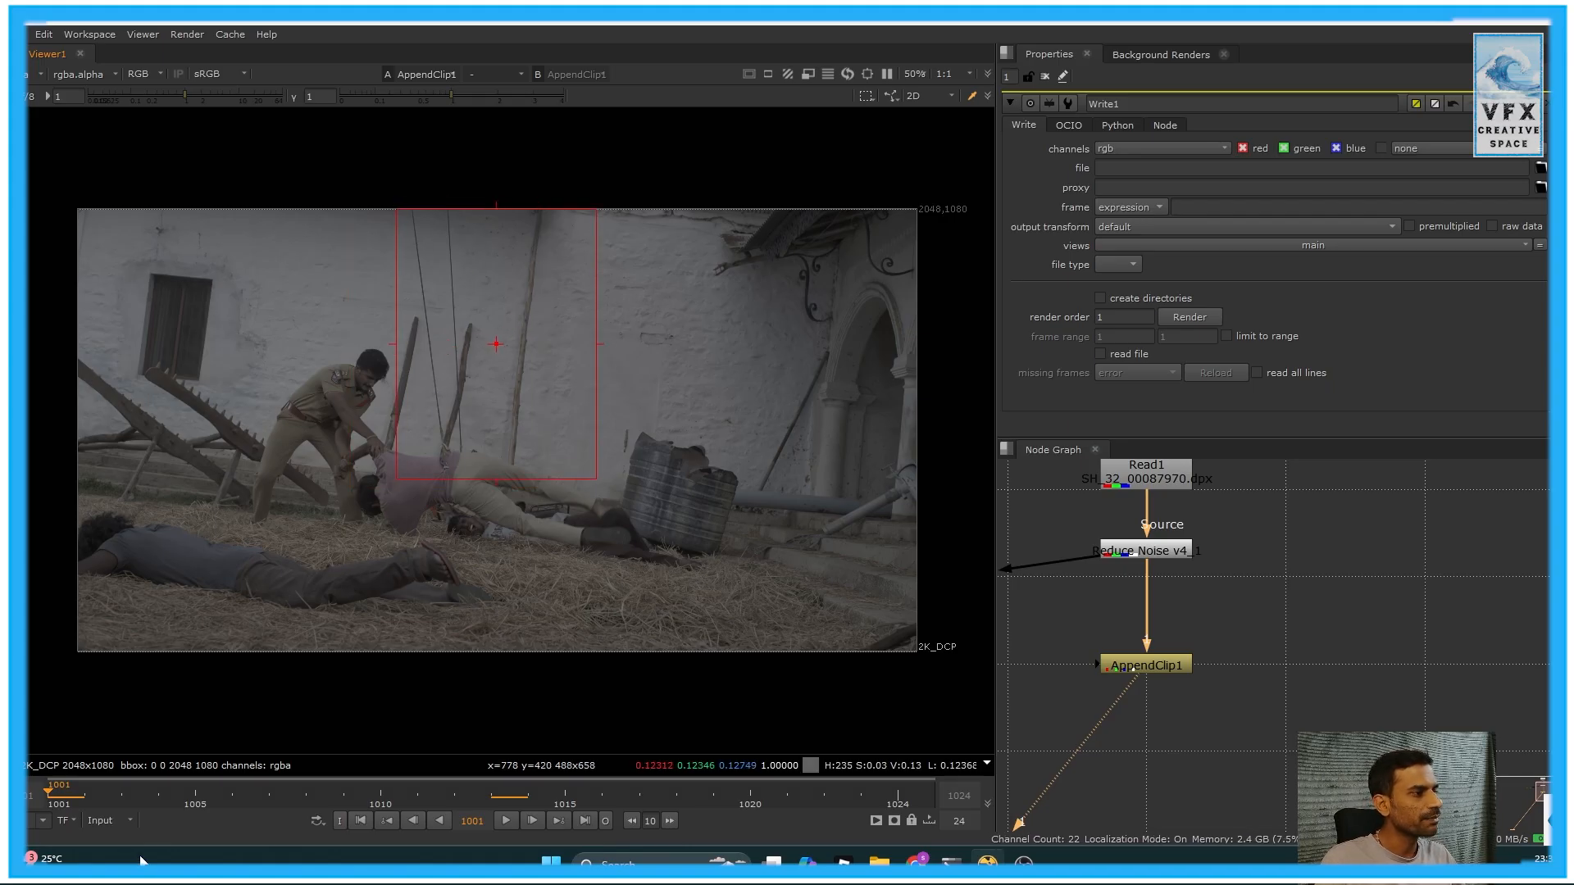
left_click_drag(51, 799, 640, 802)
left_click(913, 805)
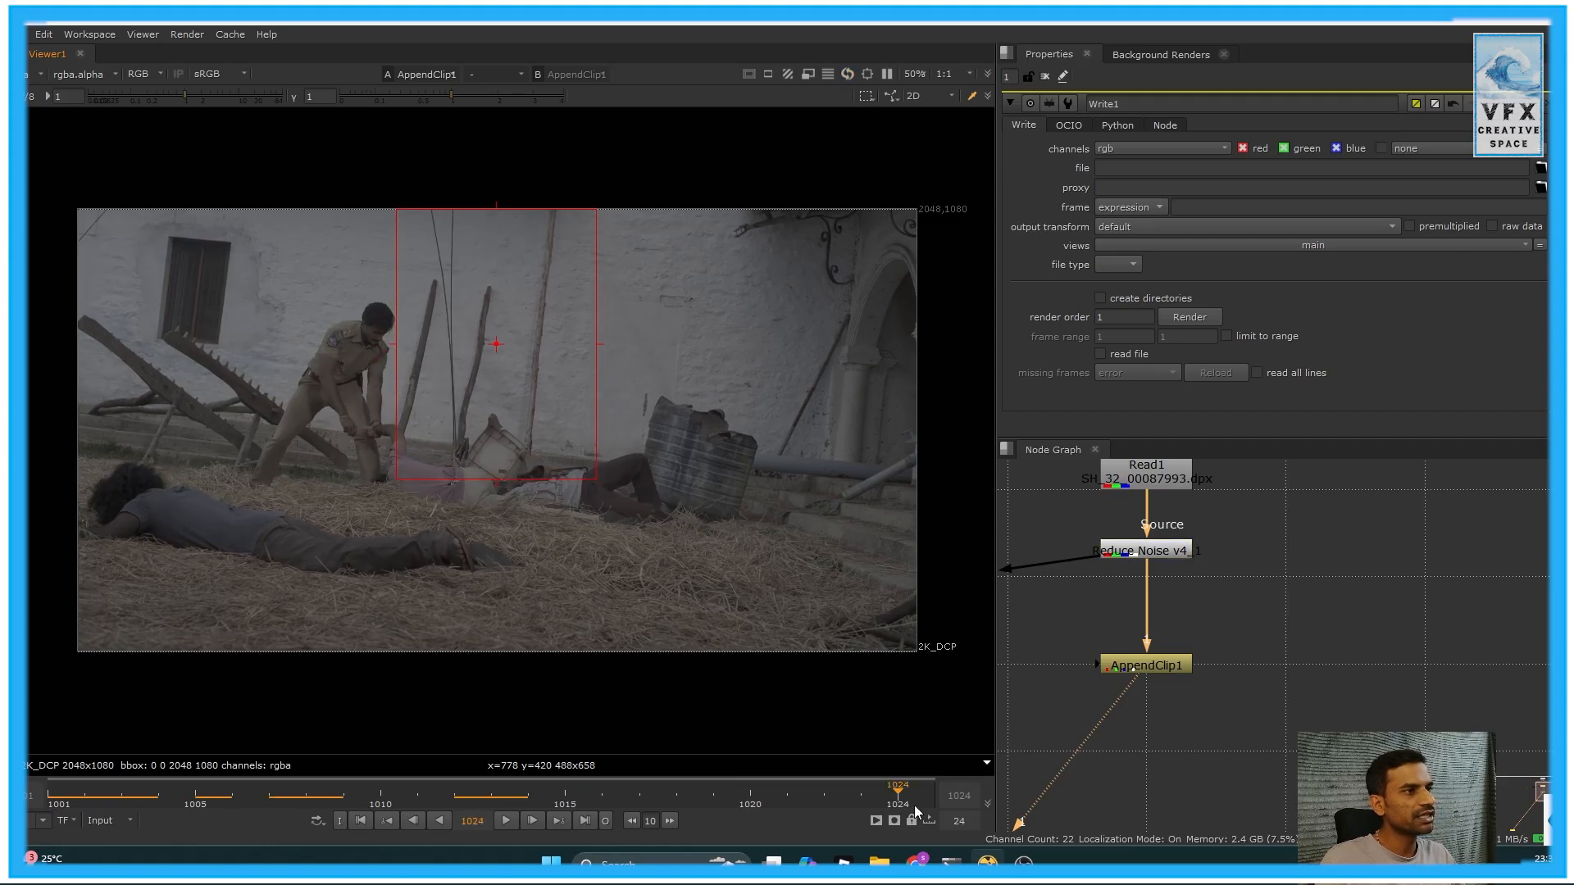
left_click(59, 801)
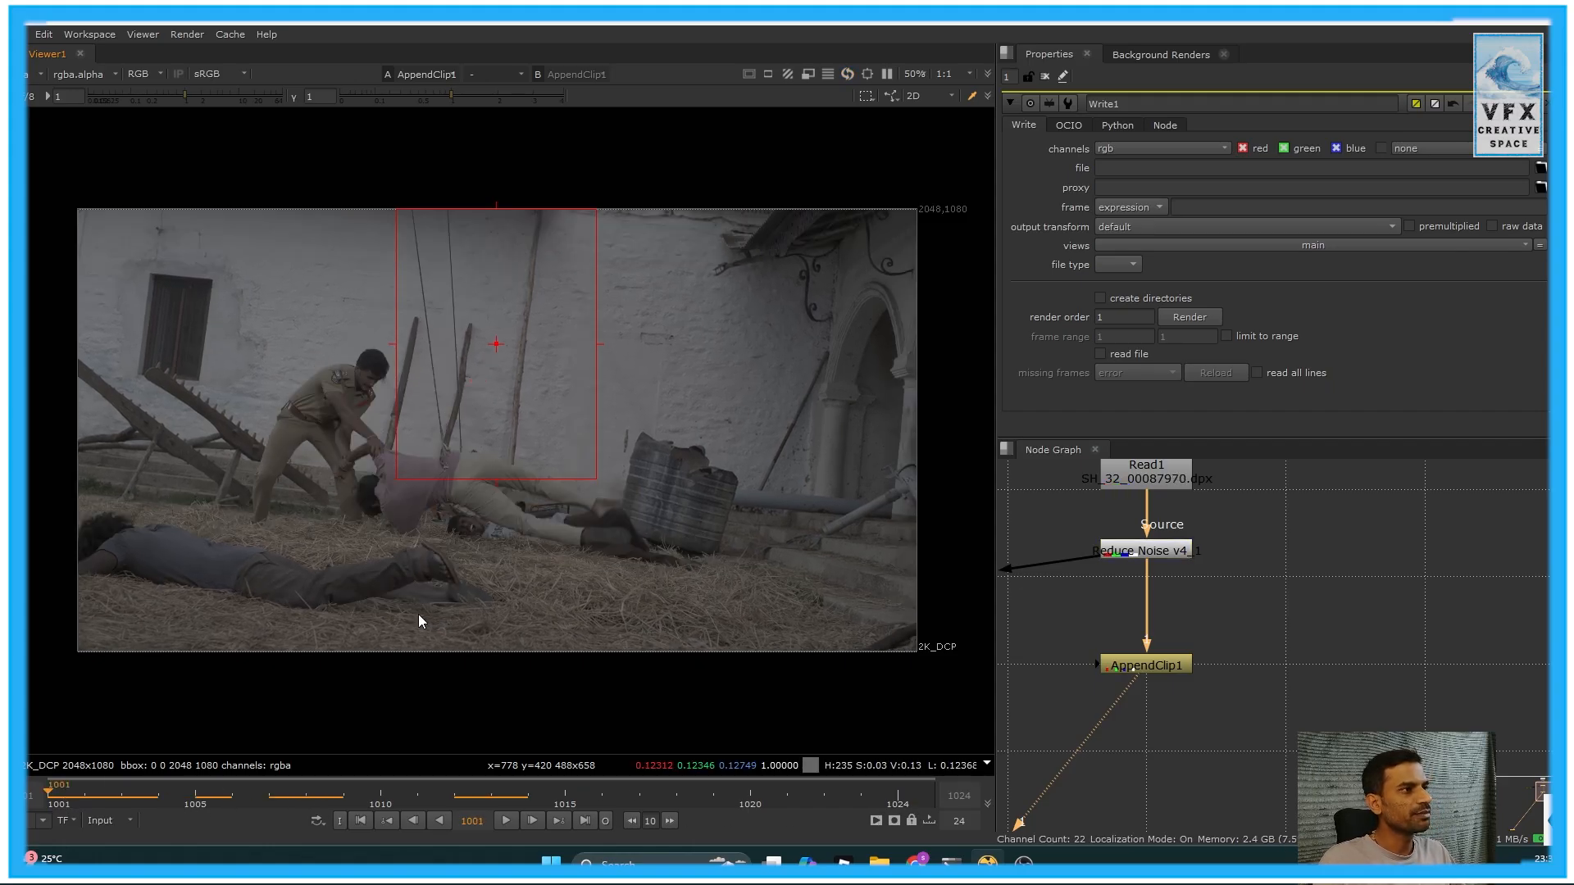
right_click(637, 422, "ctrl")
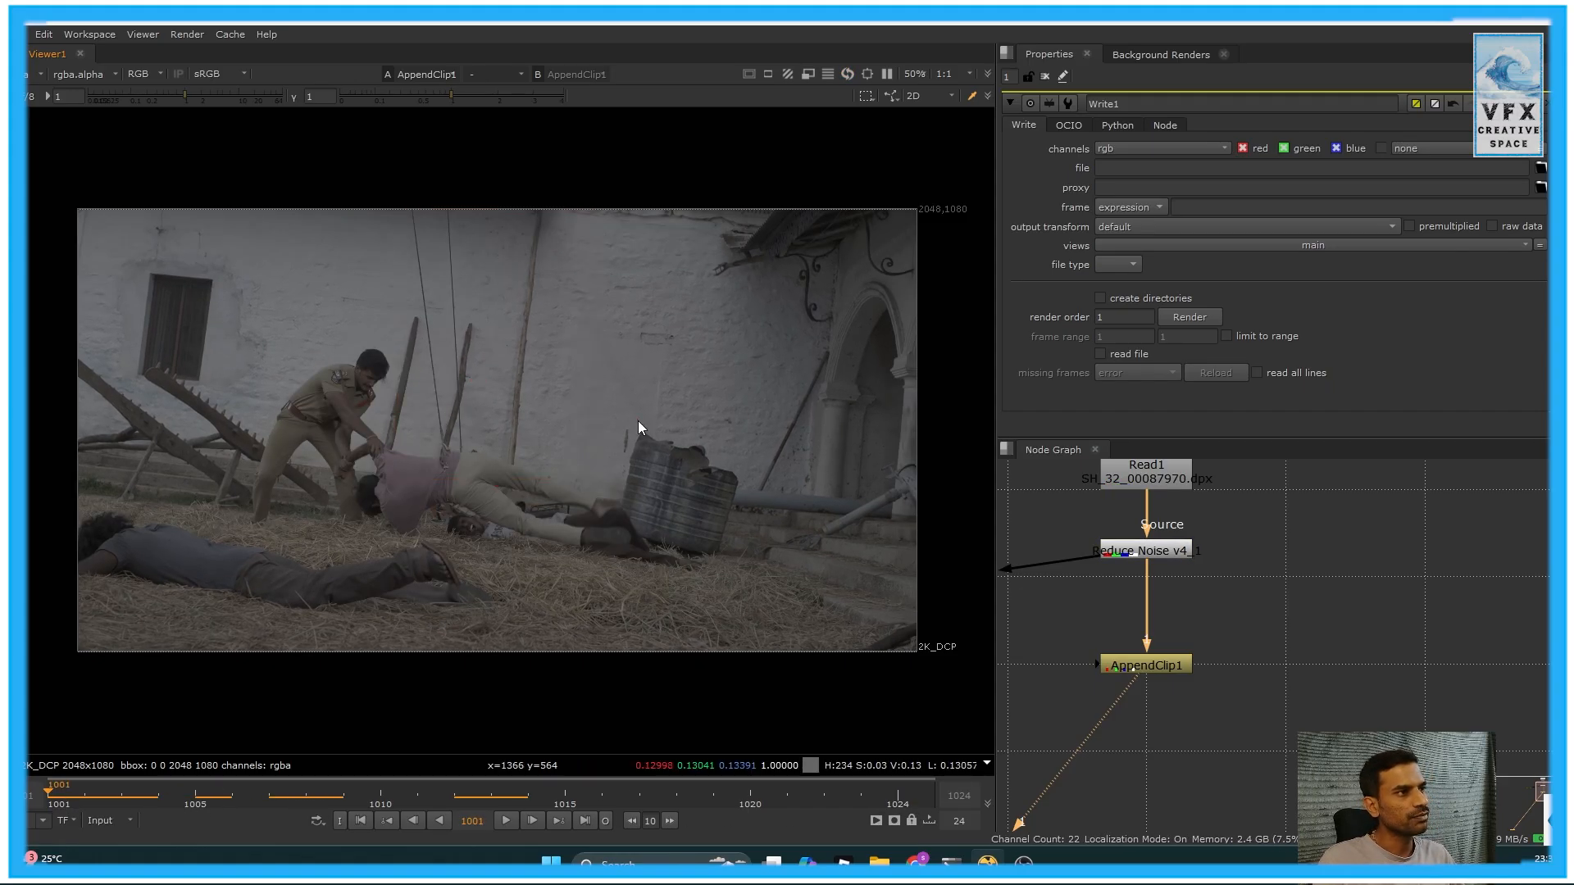
Add a RotoPaint node beside the AppendClip node and connect its bg input to AppendClip
left_click(1376, 669)
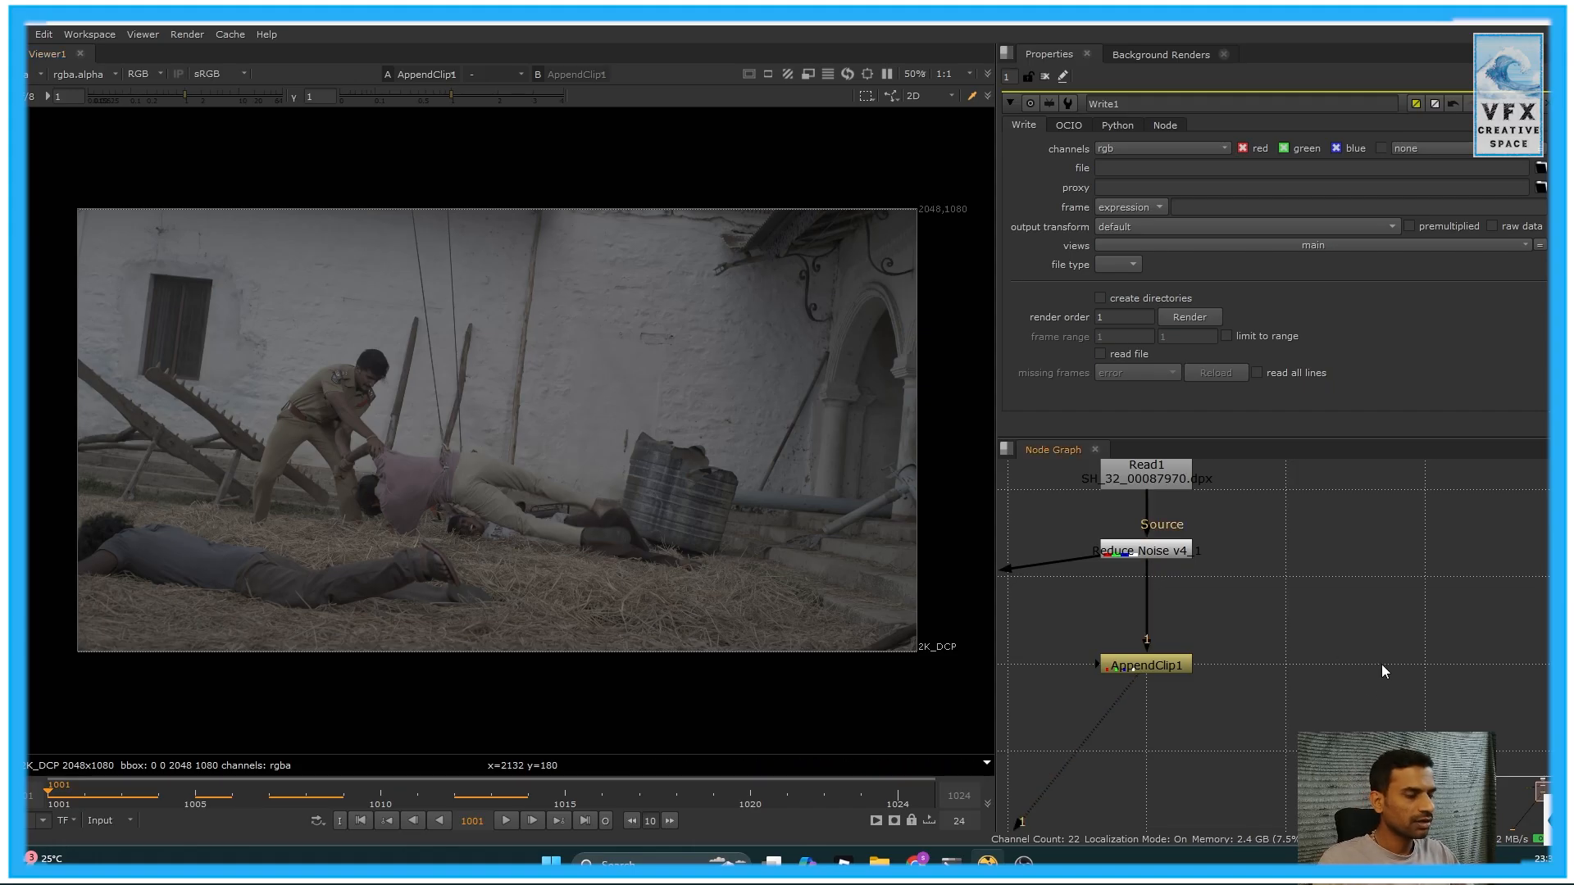
key("p")
left_click_drag(1360, 634, 1177, 664)
left_click(1195, 646)
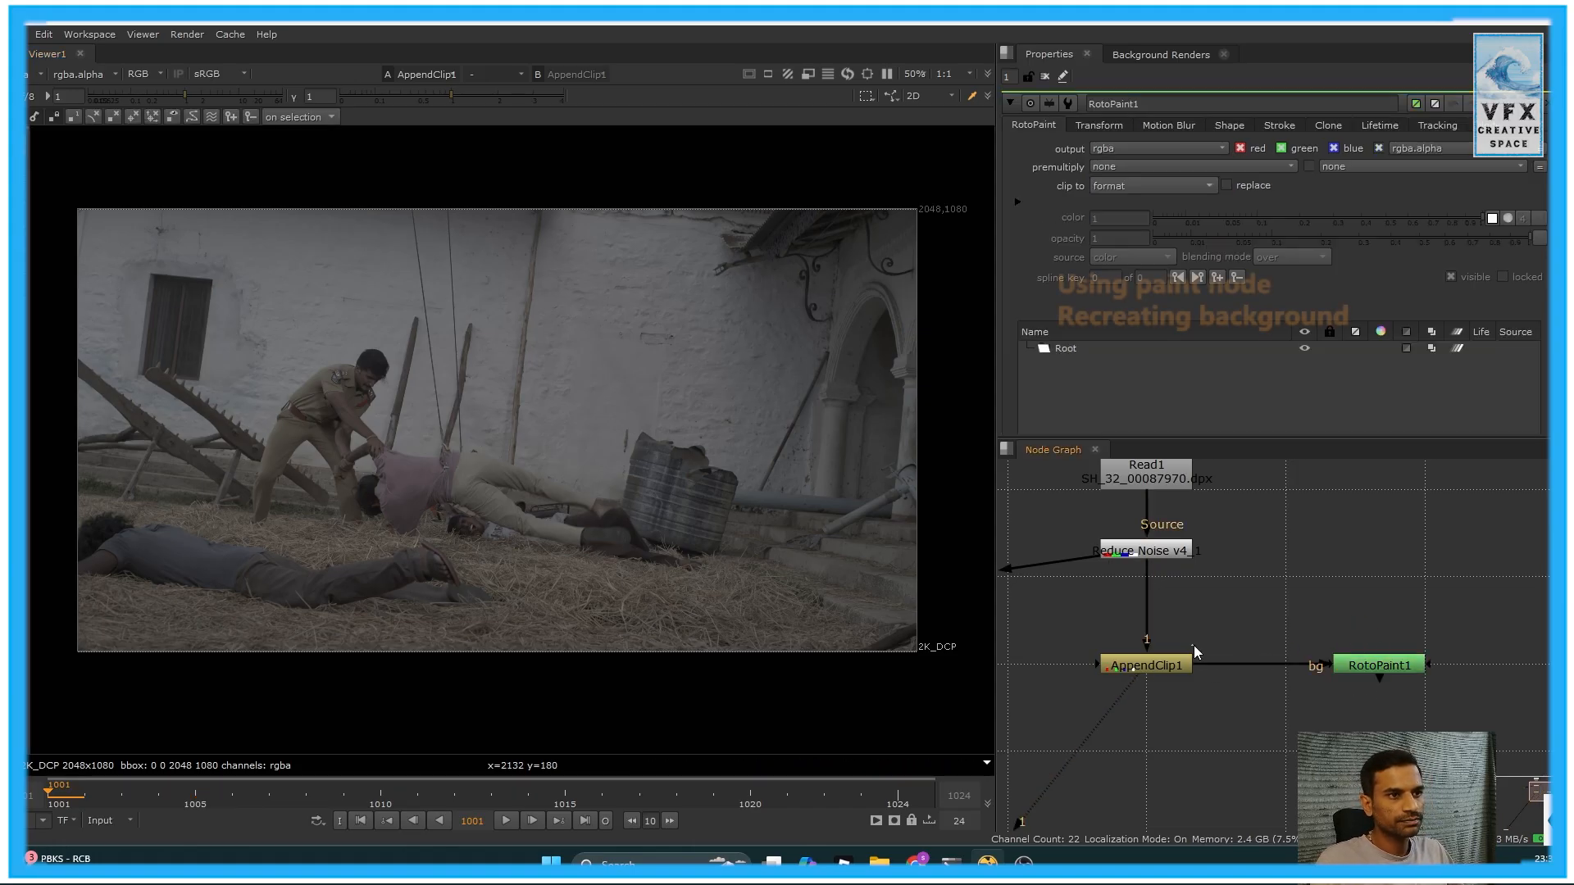
Route the RotoPaint connection through a corner Dot with the node below it, and snap all nodes to the grid
scroll(1294, 620, "down", 3)
left_click_drag(1355, 646, 1368, 697)
left_click(1360, 641, "ctrl")
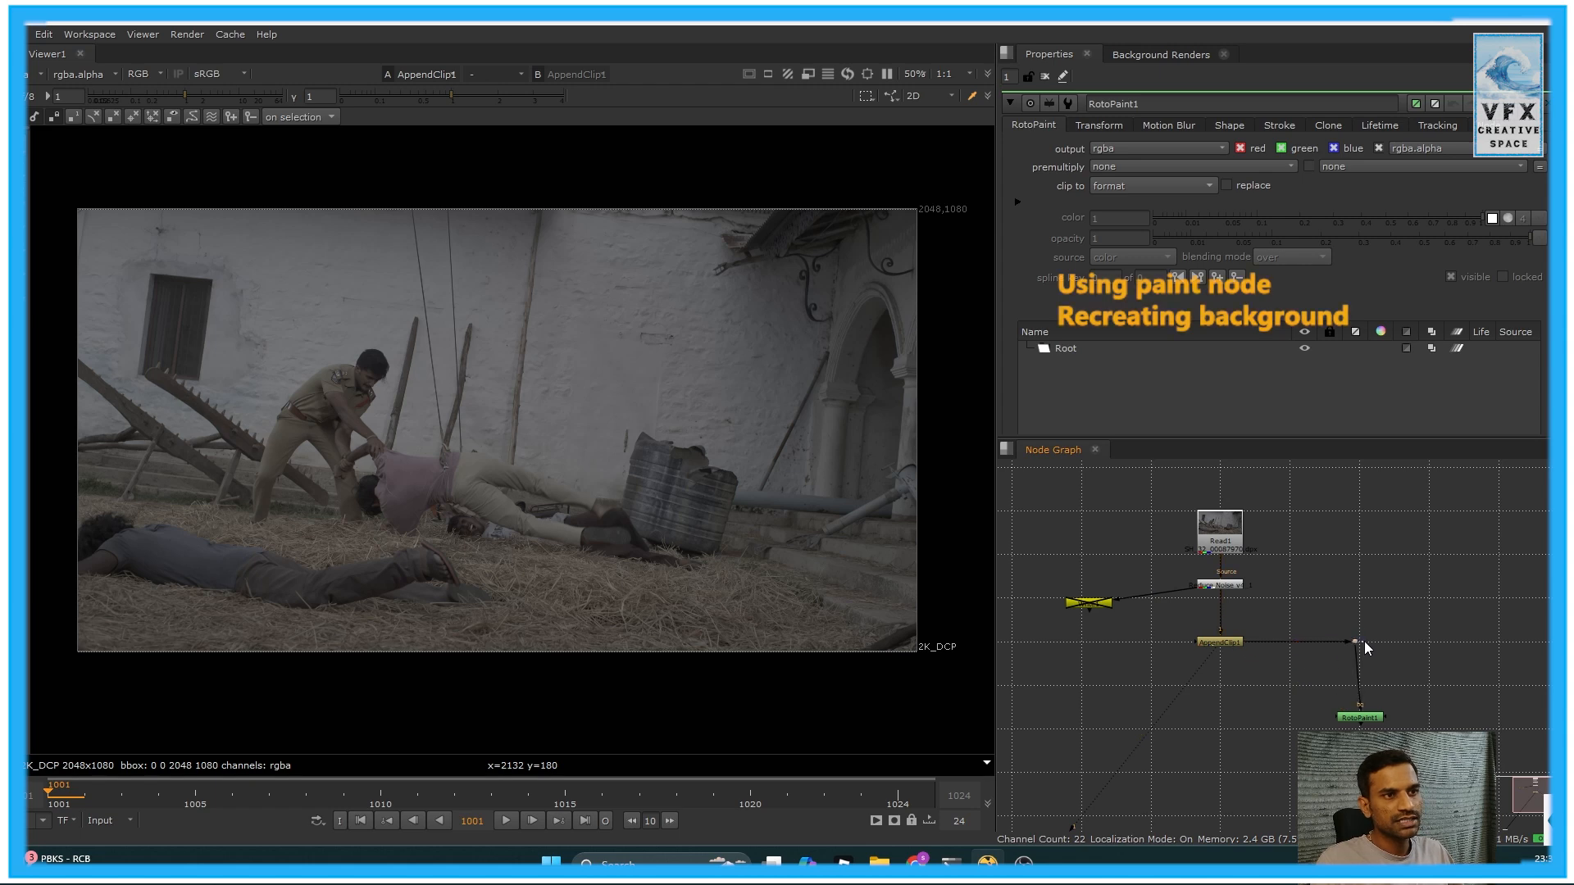
left_click_drag(1354, 714, 1354, 691)
key("backslash")
left_click(1439, 689)
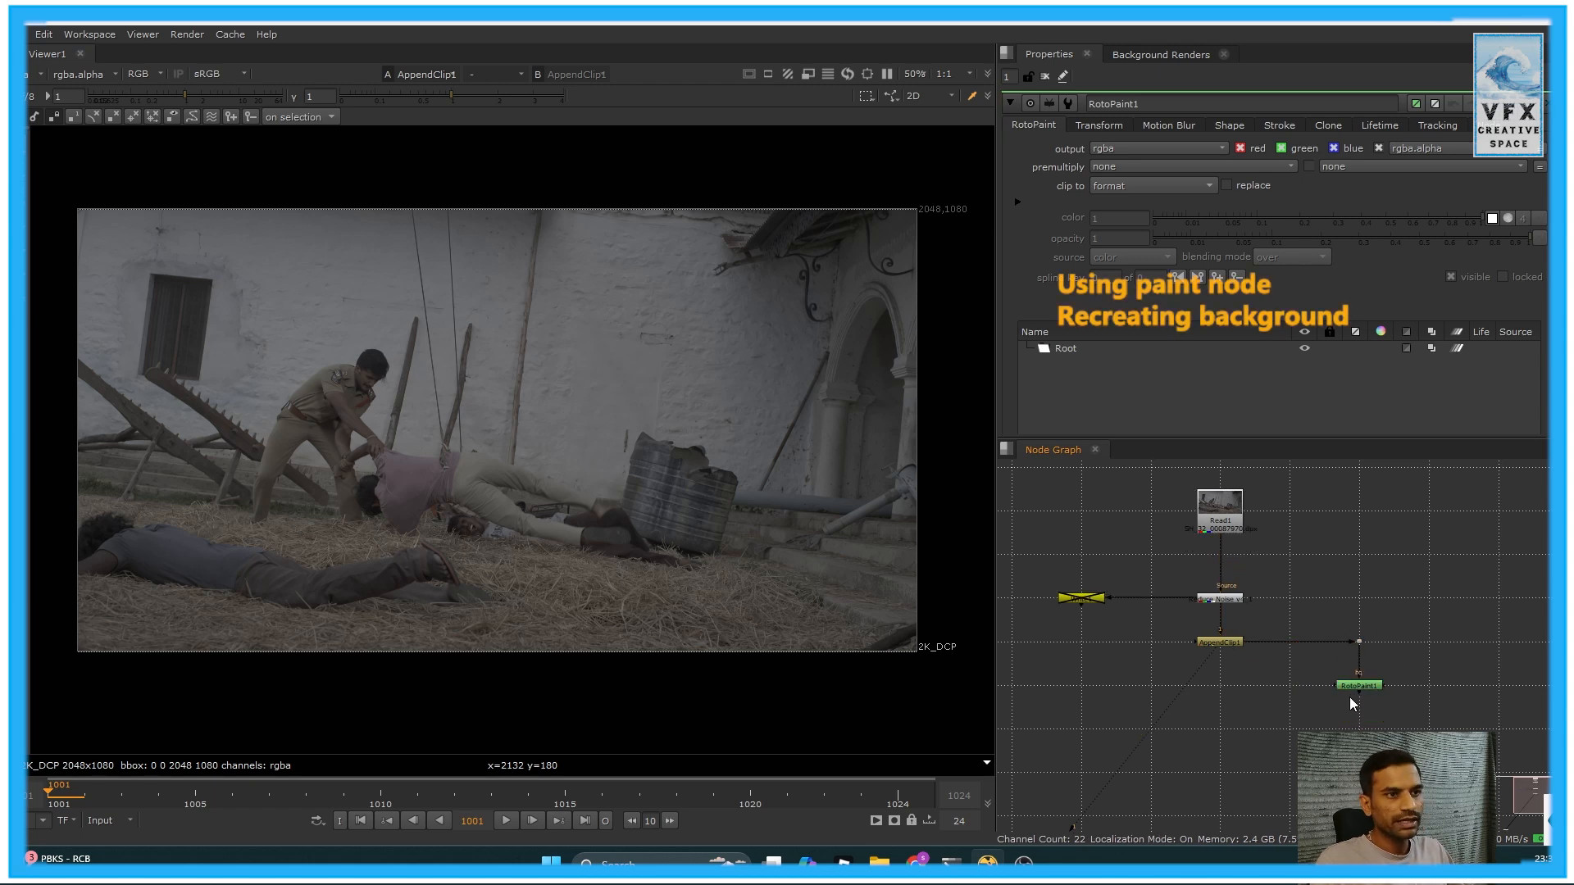
View the RotoPaint output, activate the Clone tool and set its paint source to bg
left_click(1361, 687)
key("1")
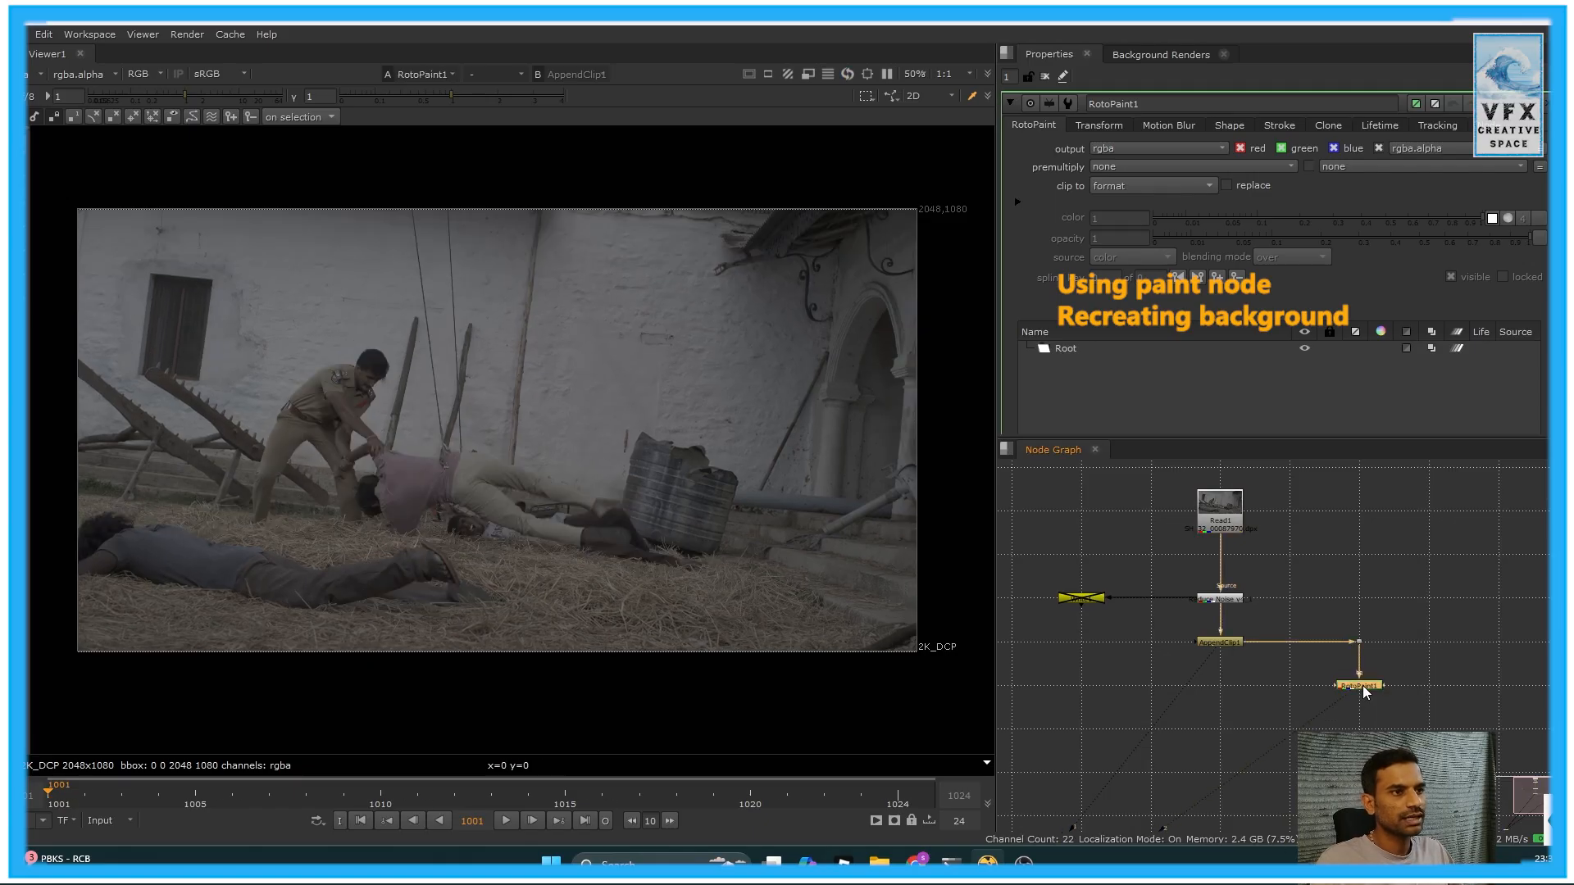
left_click(23, 245)
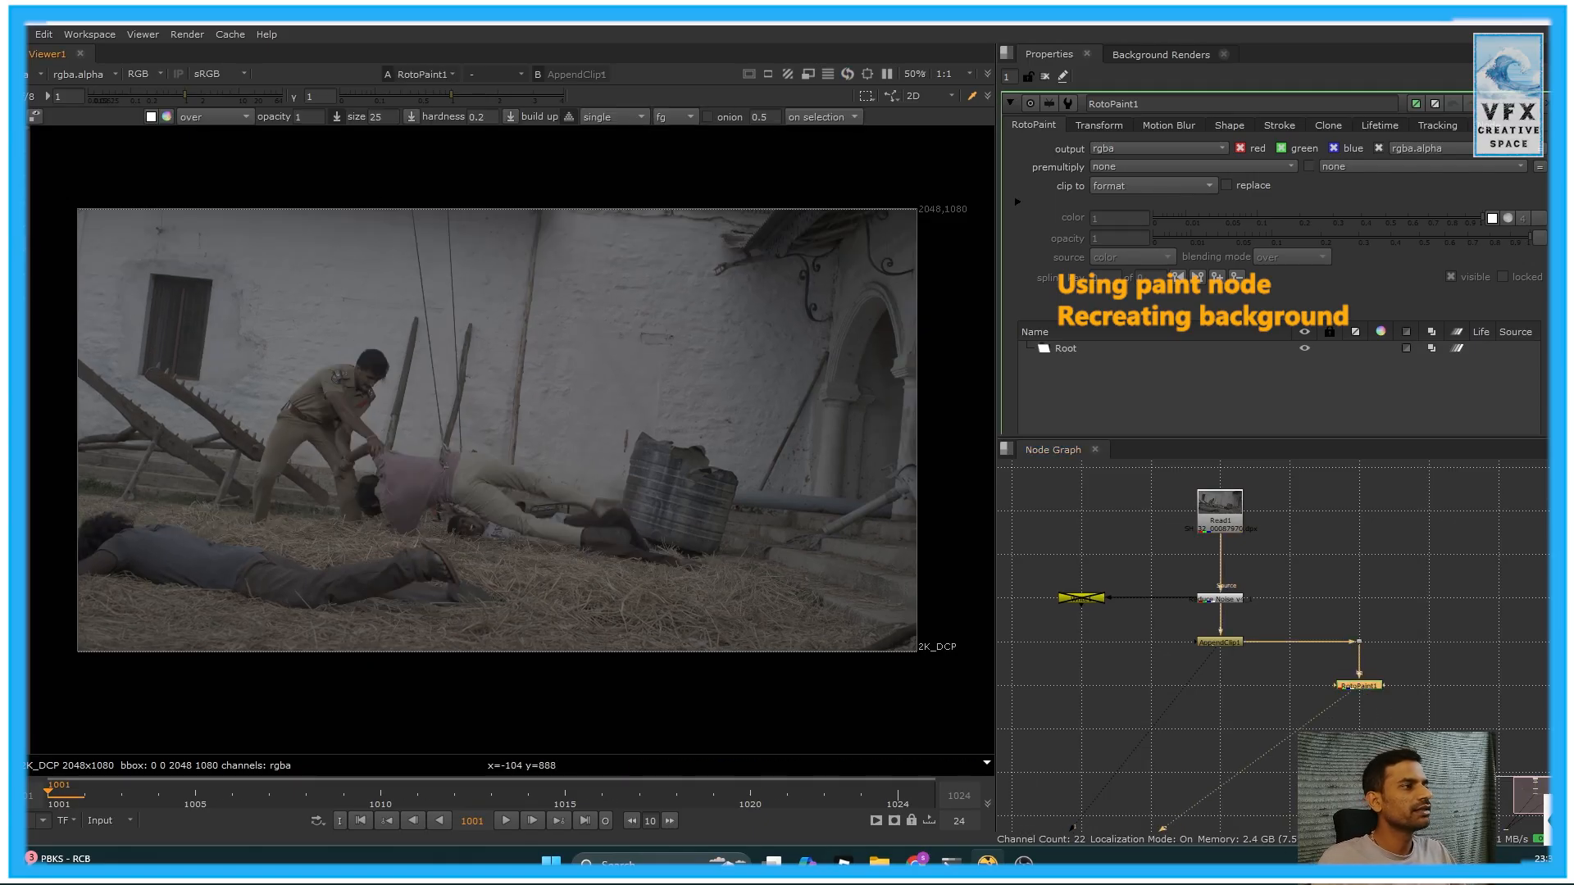
left_click(679, 117)
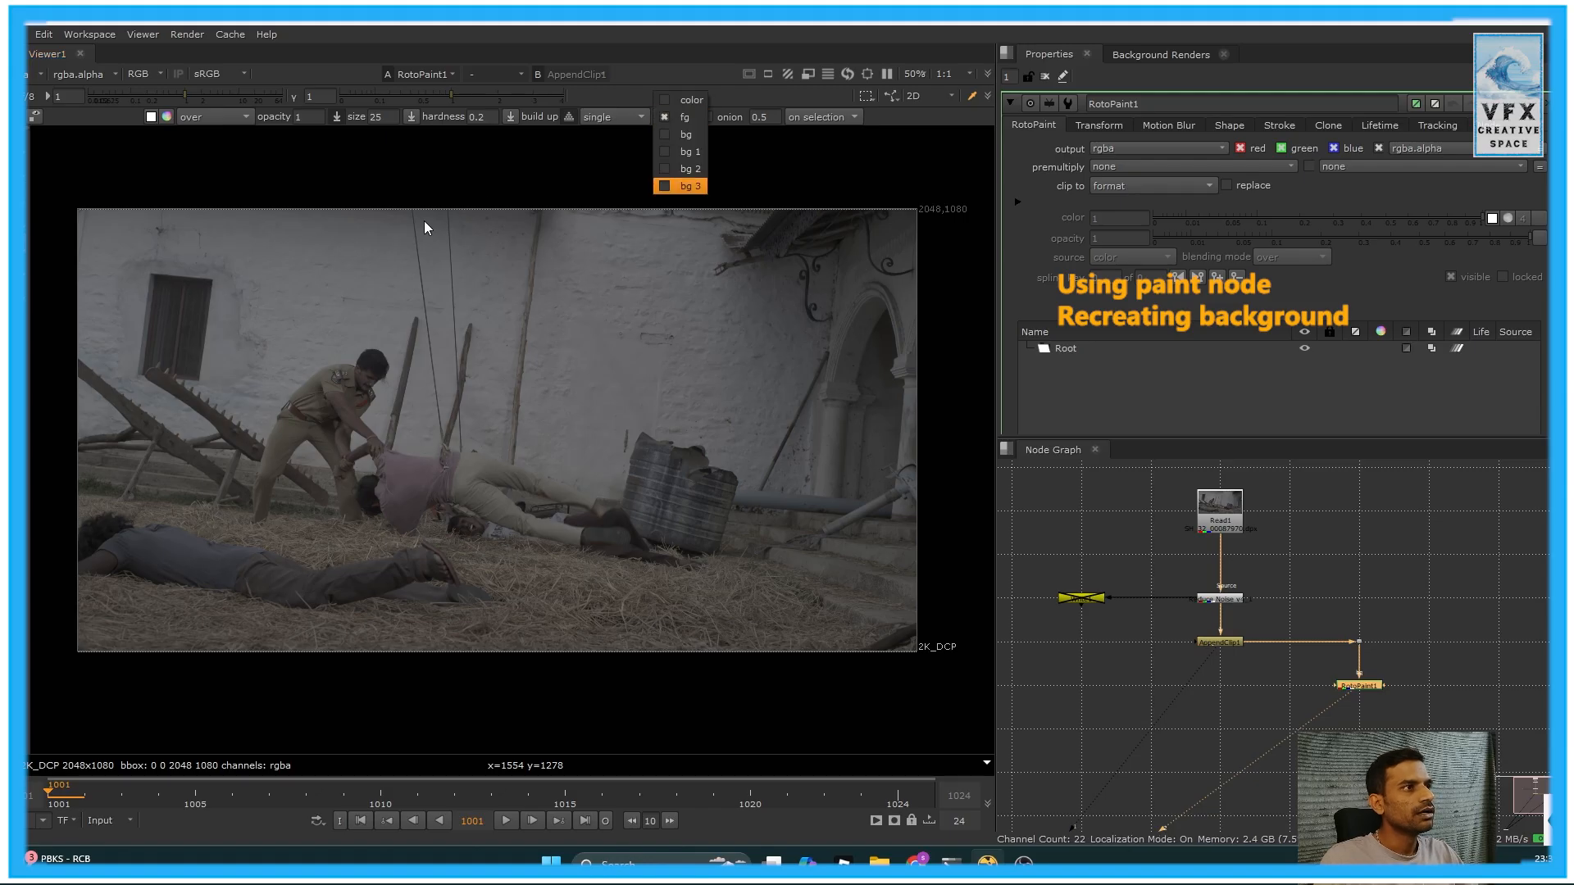
middle_click_drag(465, 433, 475, 439)
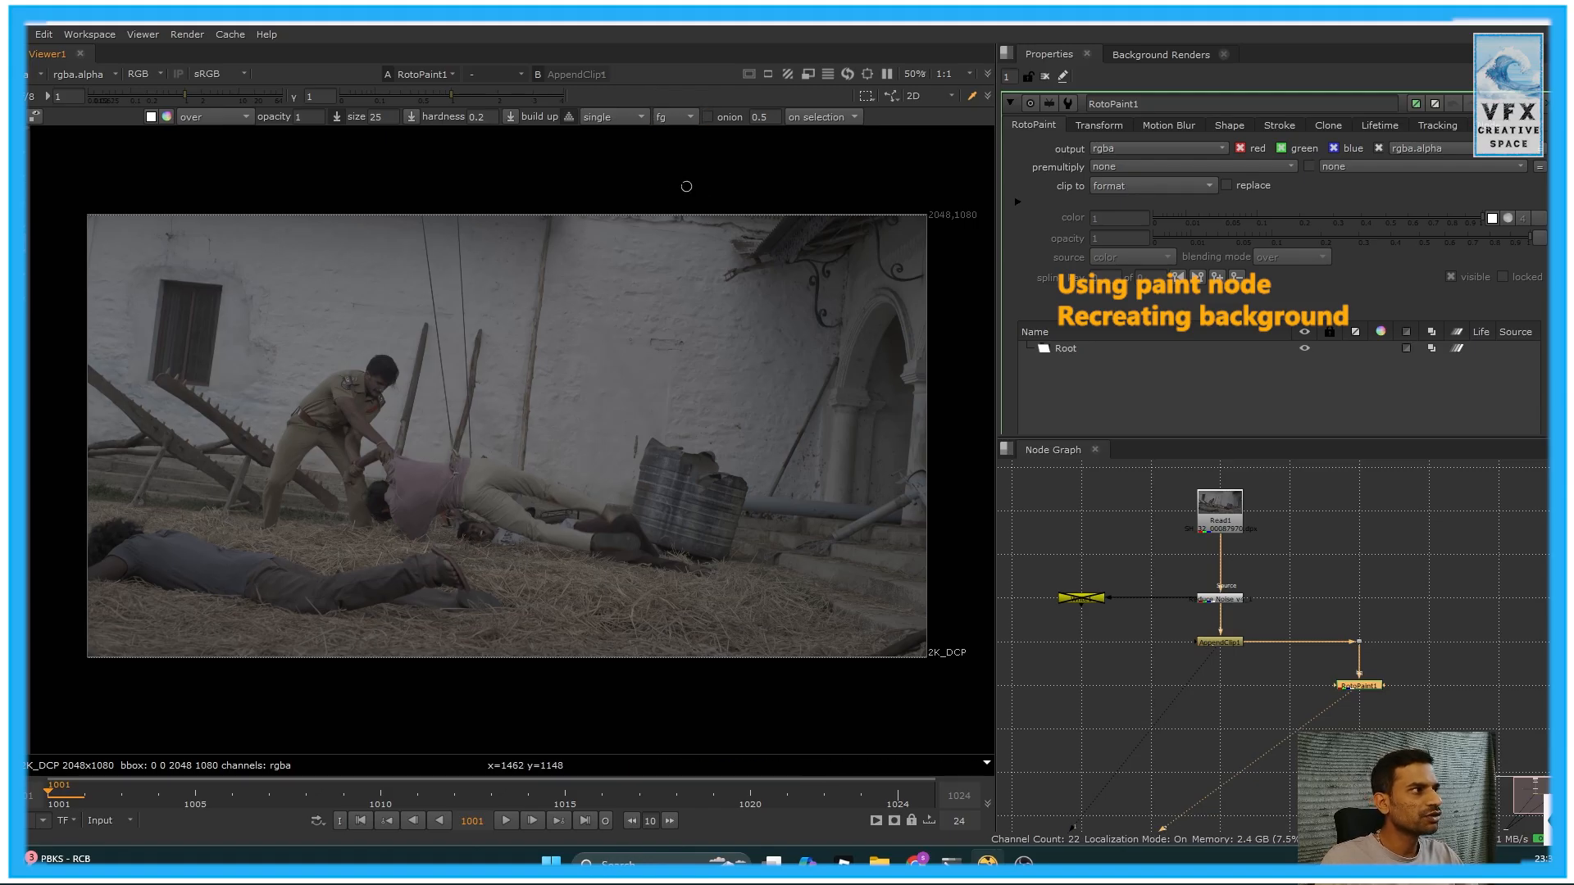
left_click(662, 120)
left_click(672, 133)
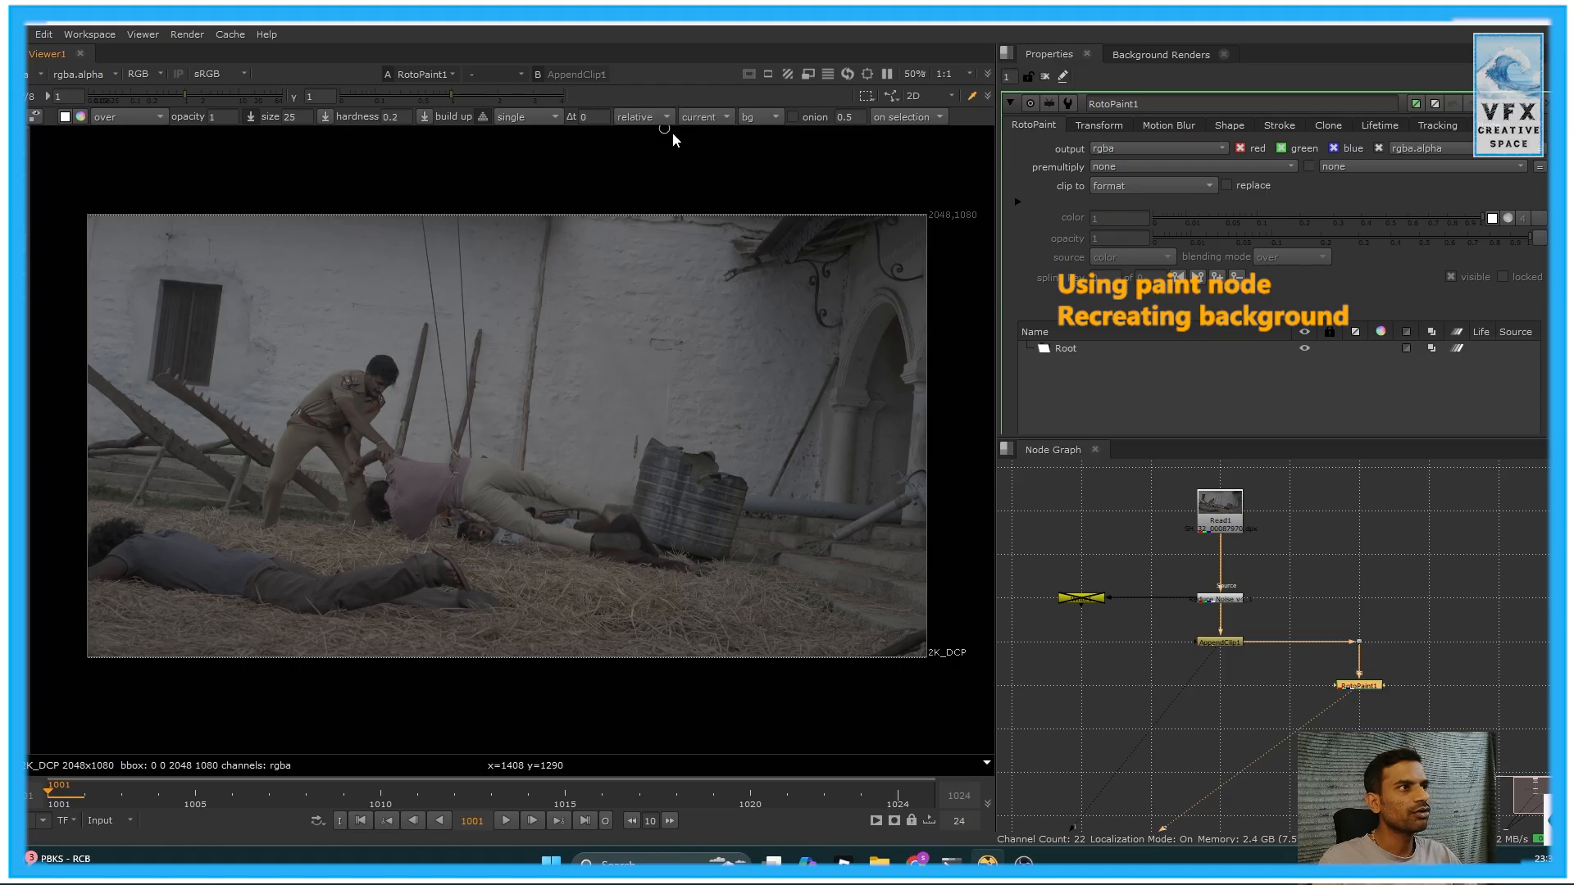
Compare the wires between frames 1001 and 1005, then set the clone source to absolute frame 1005 while on frame 1001
scroll(450, 376, "up", 4)
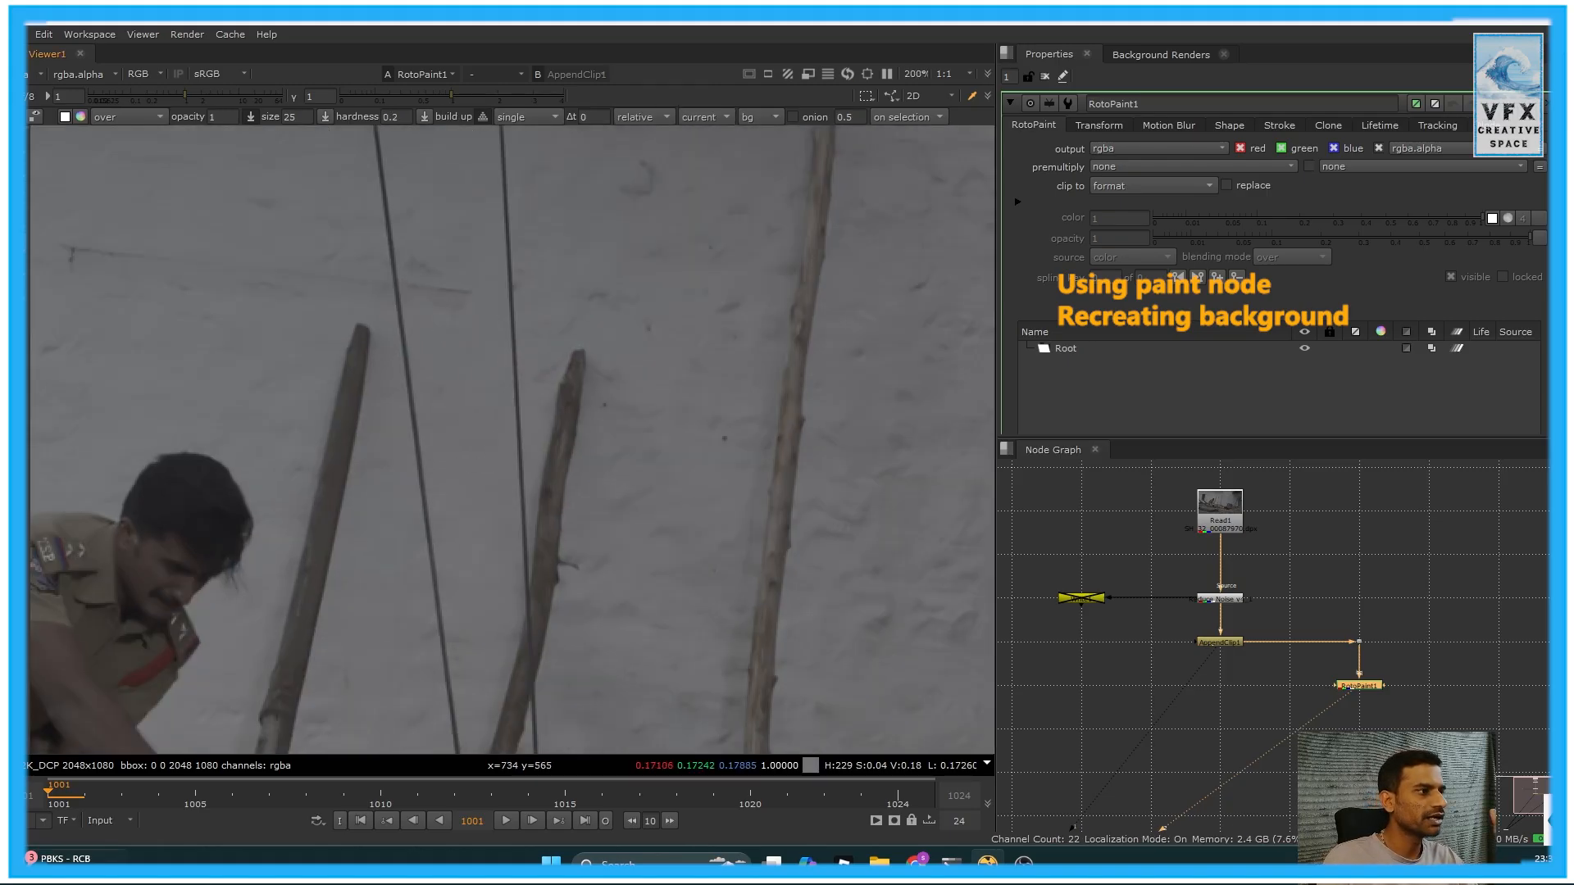
left_click(84, 797)
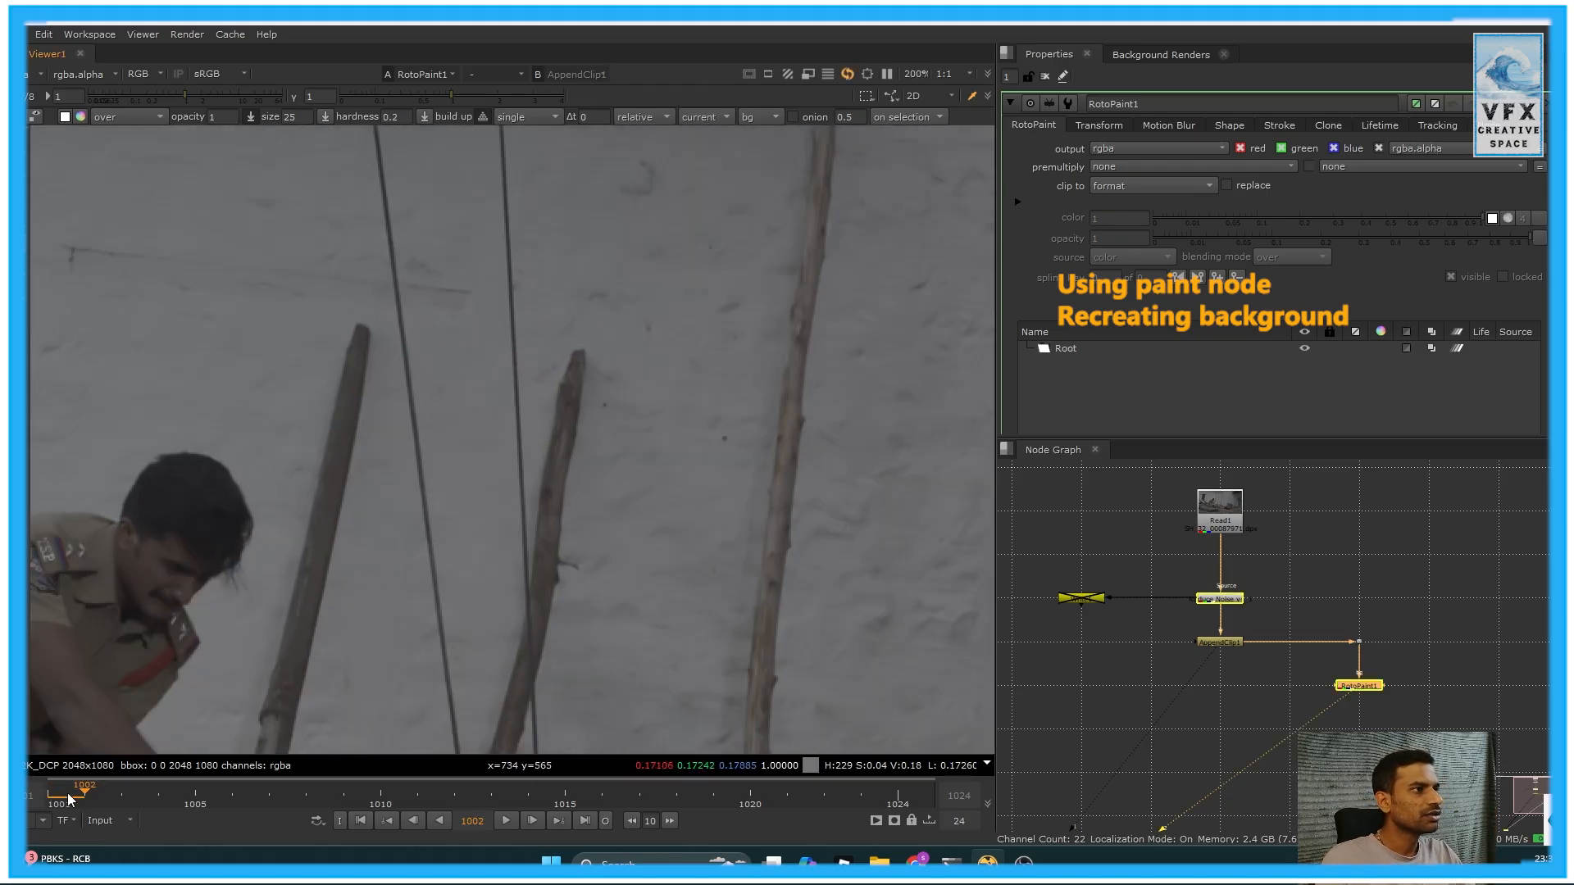
left_click_drag(100, 802, 195, 797)
scroll(658, 285, "down", 2)
middle_click_drag(658, 285, 566, 546)
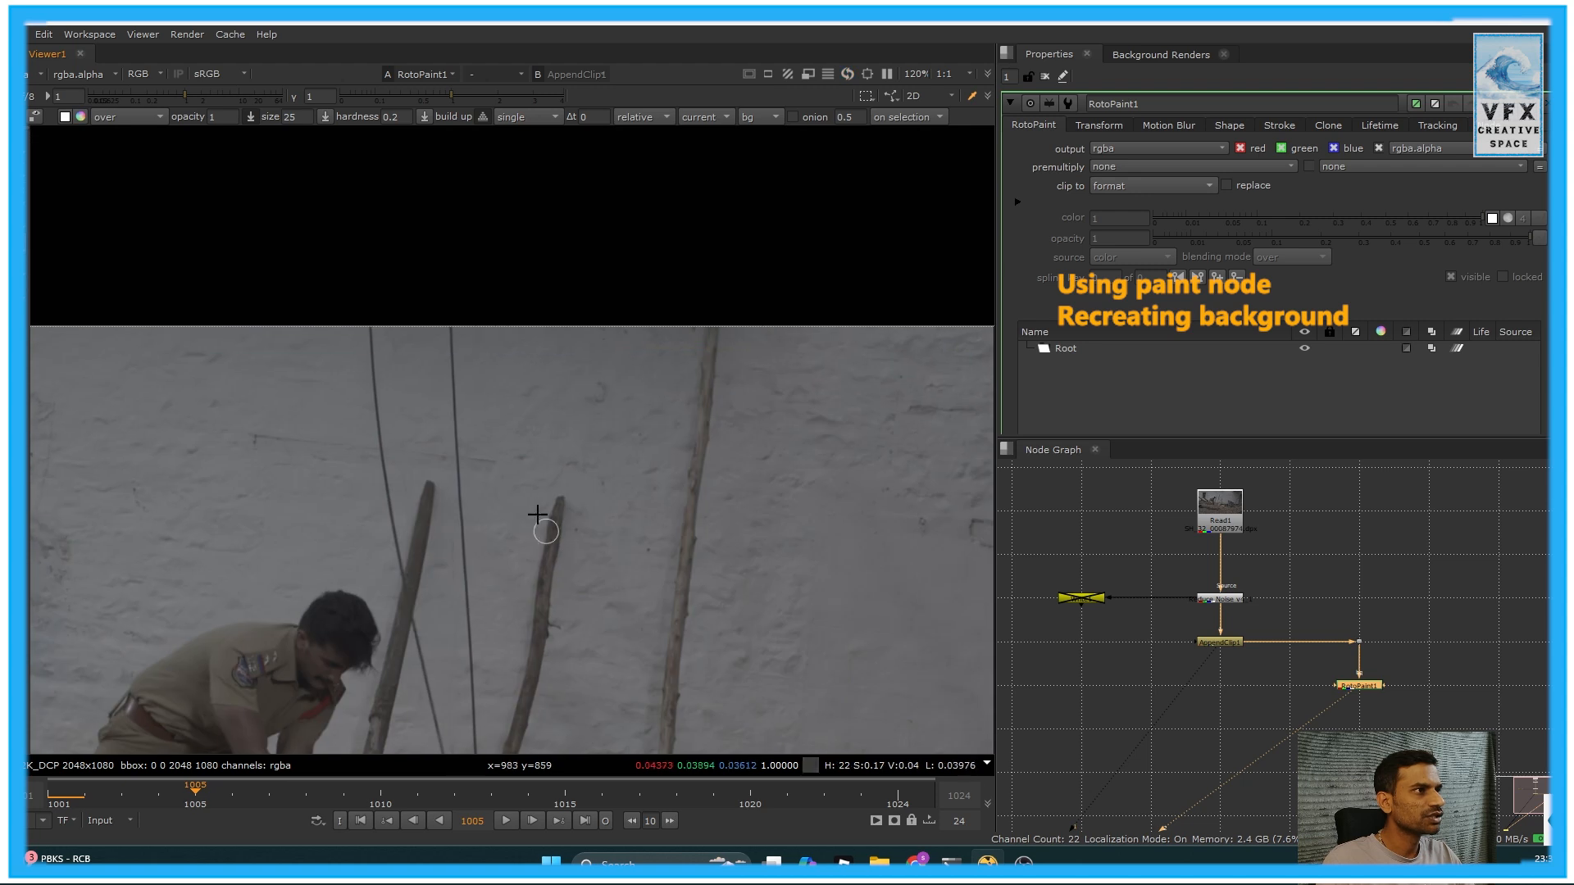
left_click(59, 808)
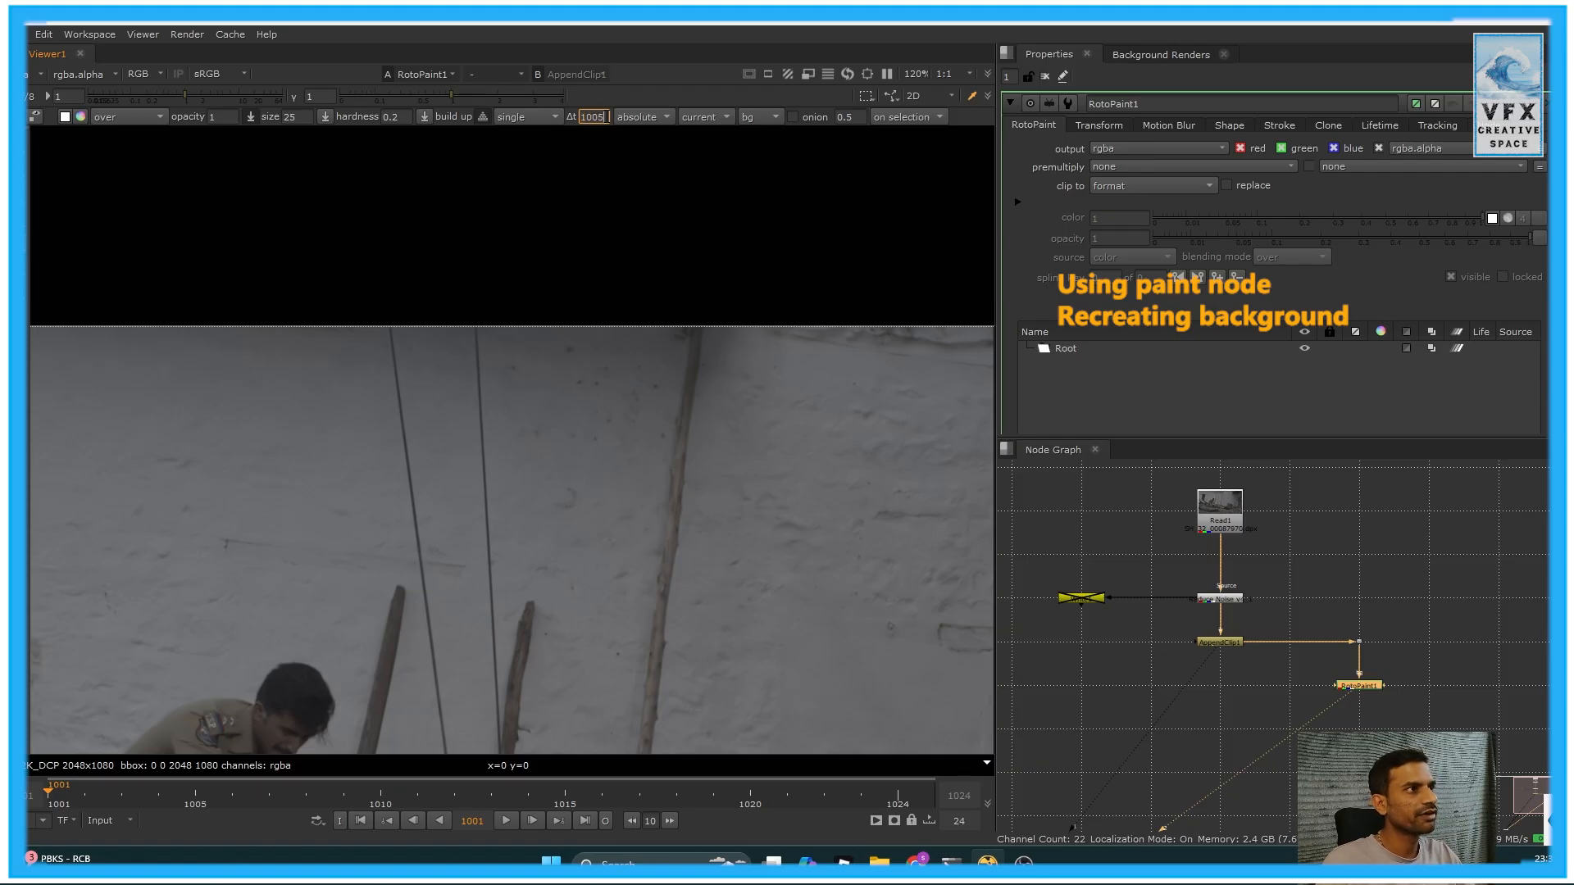
middle_click_drag(487, 476, 548, 364)
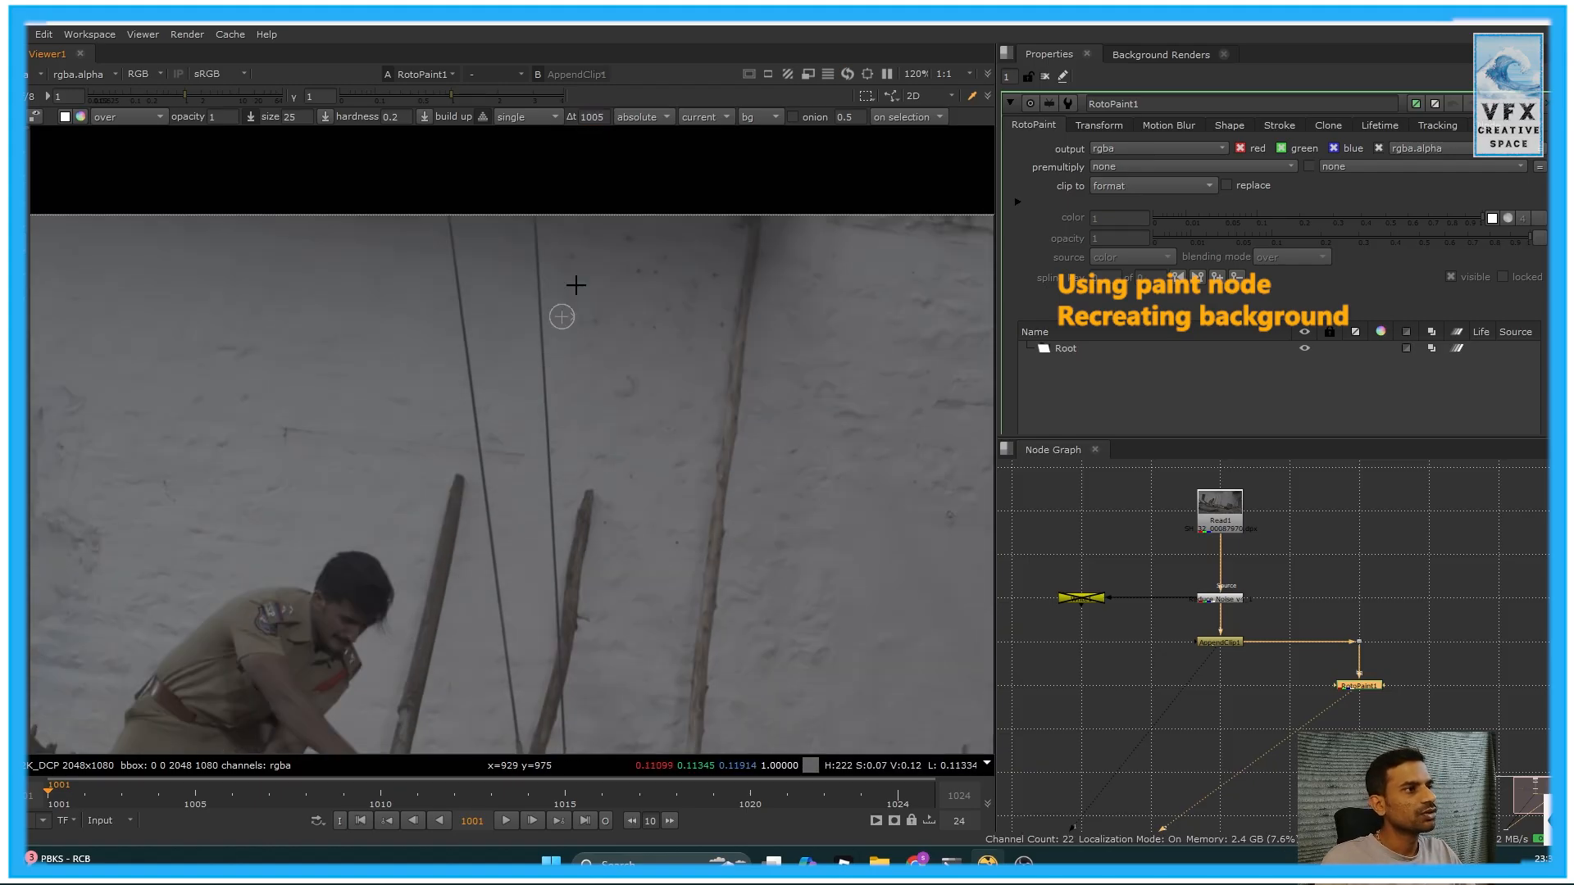
Enable the onion overlay at 0.5 and align the frame 1005 source with the wall and poles on frame 1001
left_click(799, 116)
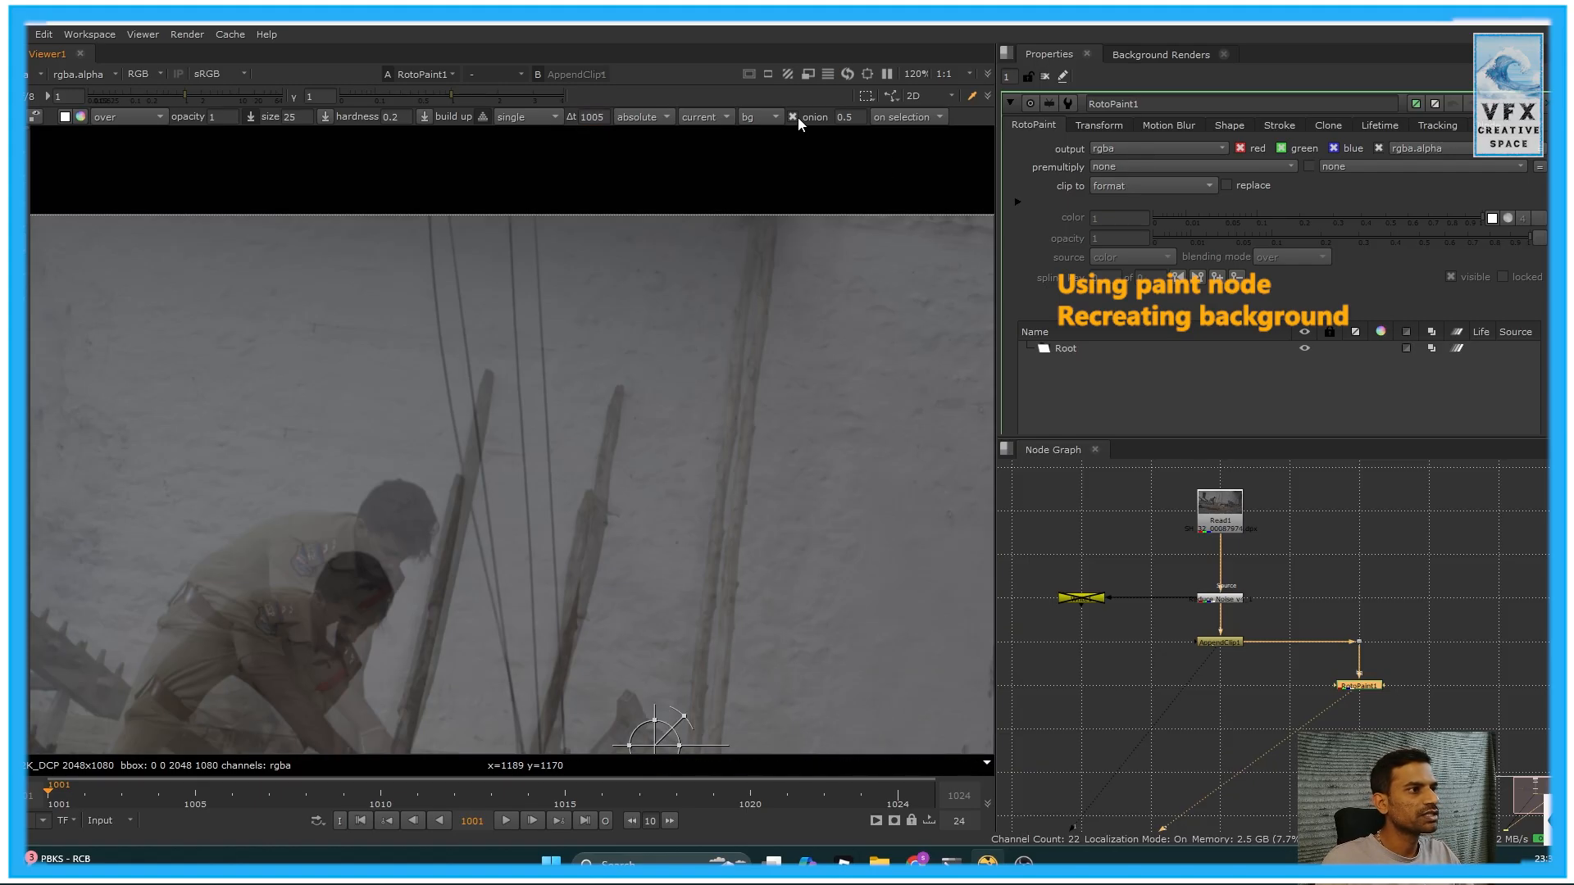
scroll(717, 618, "down", 2)
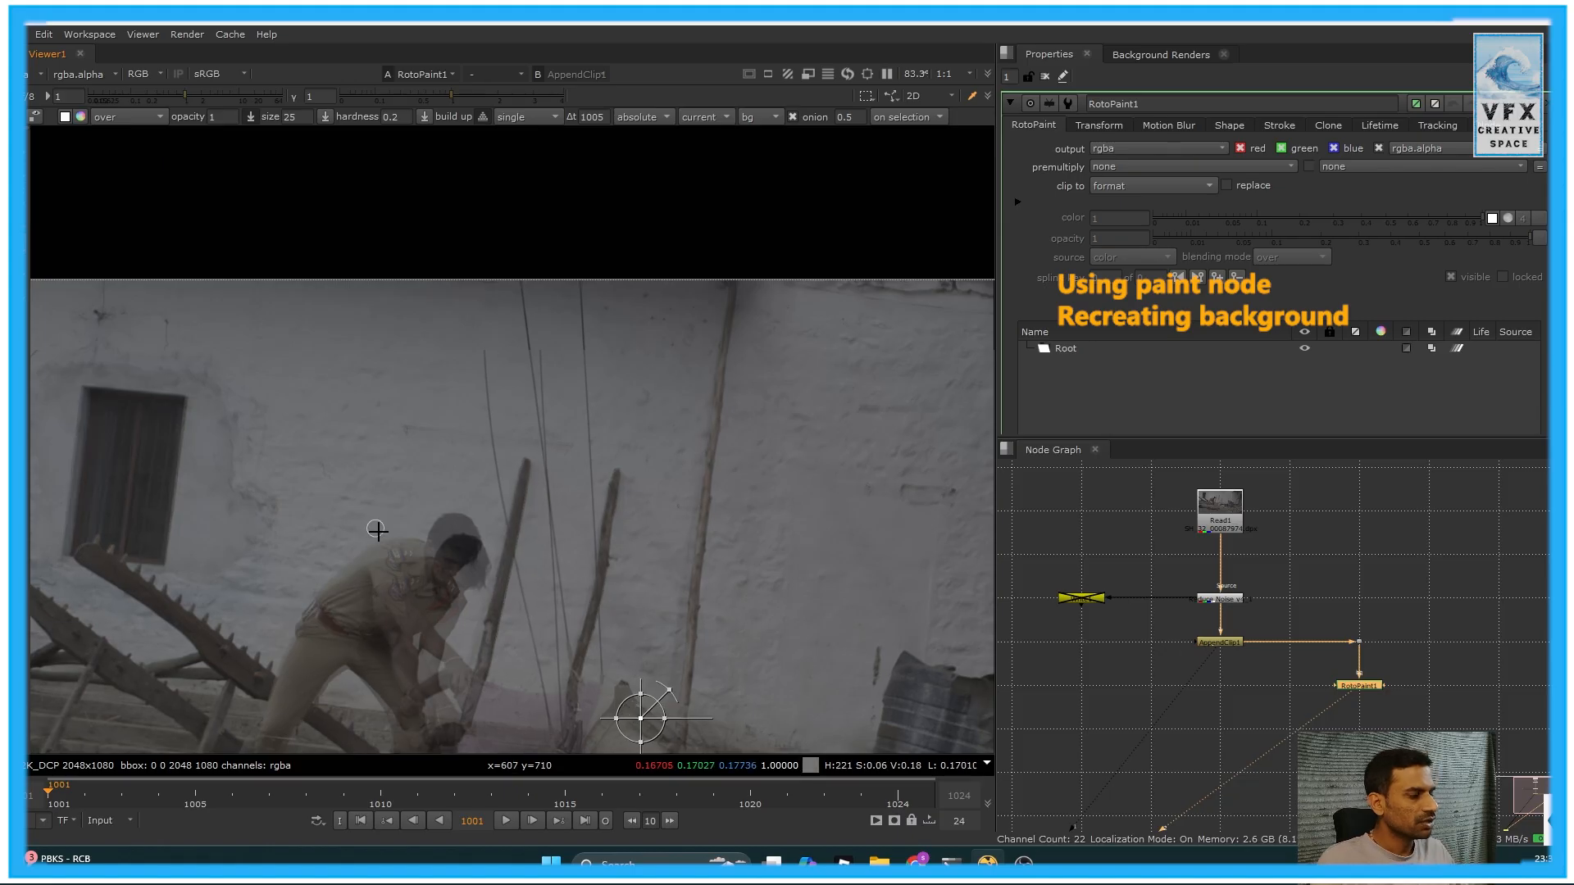
key("1")
key("q")
key("q")
key("q")
key("q")
key("q")
key("q")
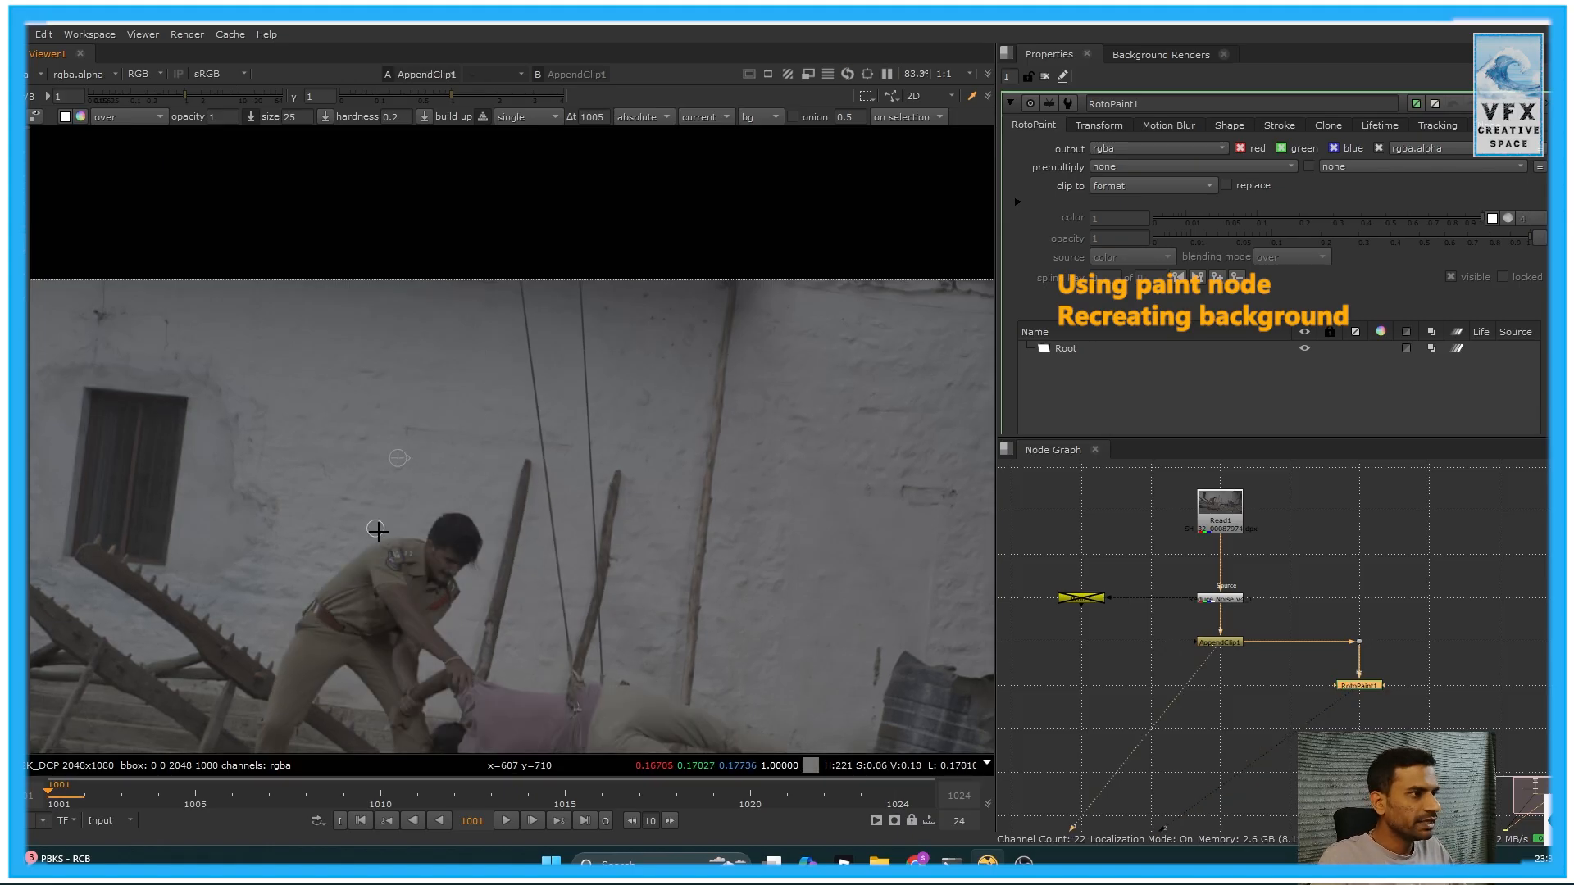
Compare the AppendClip and RotoPaint outputs on neighbouring frames and recheck the aligned overlay on frame 1001
key("Right")
key("Right")
key("2")
key("1")
key("2")
key("t")
key("Left")
key("Left")
key("t")
key("t")
key("t")
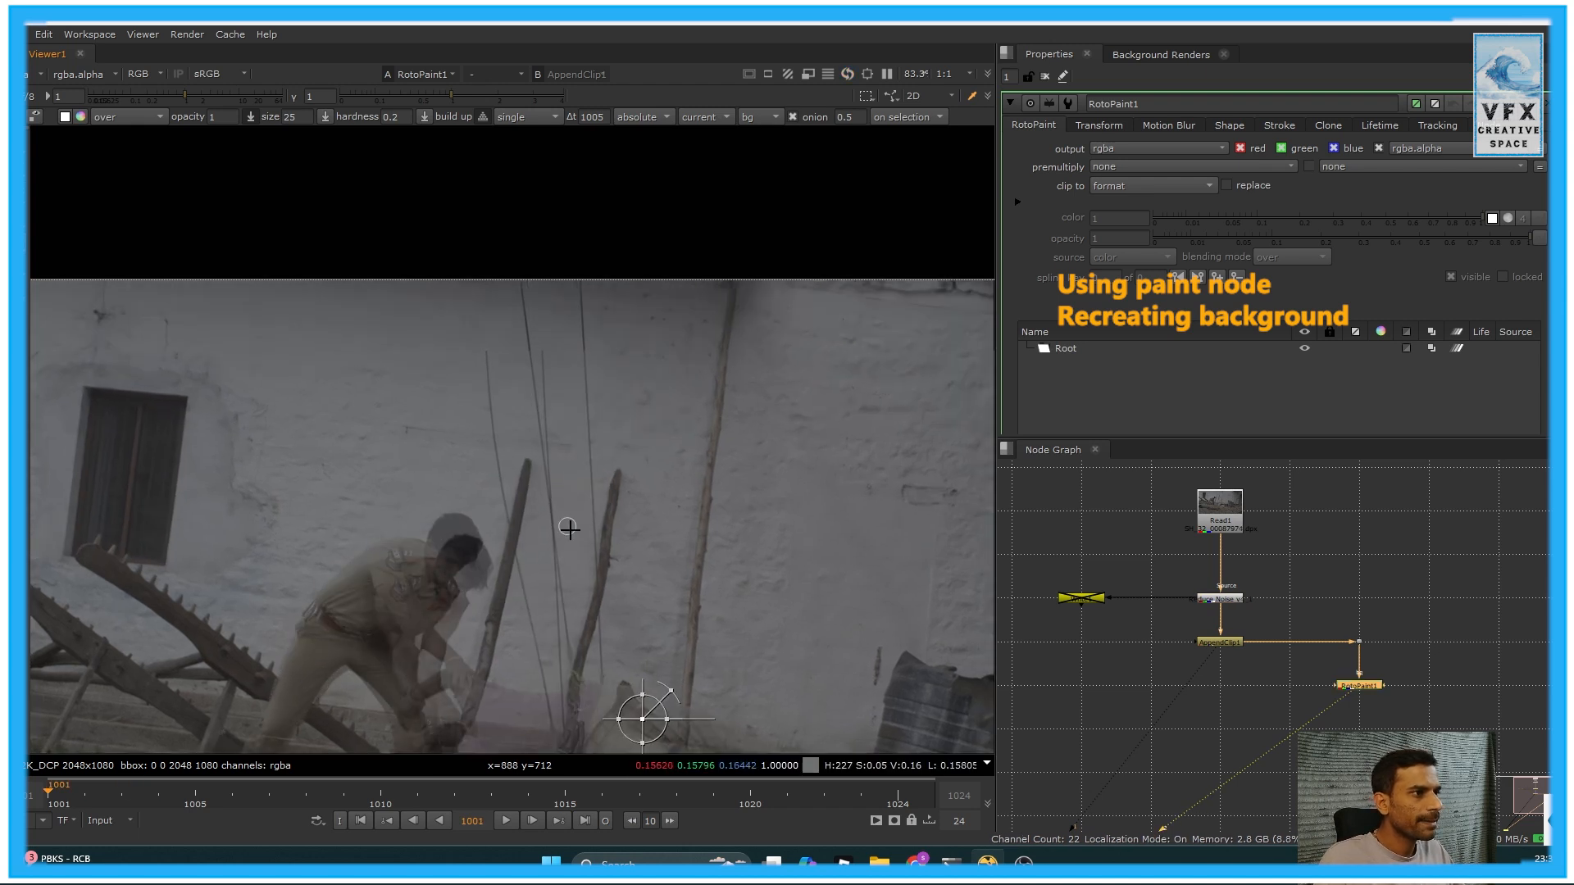
Clone out the right wire along the wall from the aligned frame 1005 source with brush size 27
scroll(607, 579, "up", 3)
key("t")
key("t")
key("t")
key("t")
key("t")
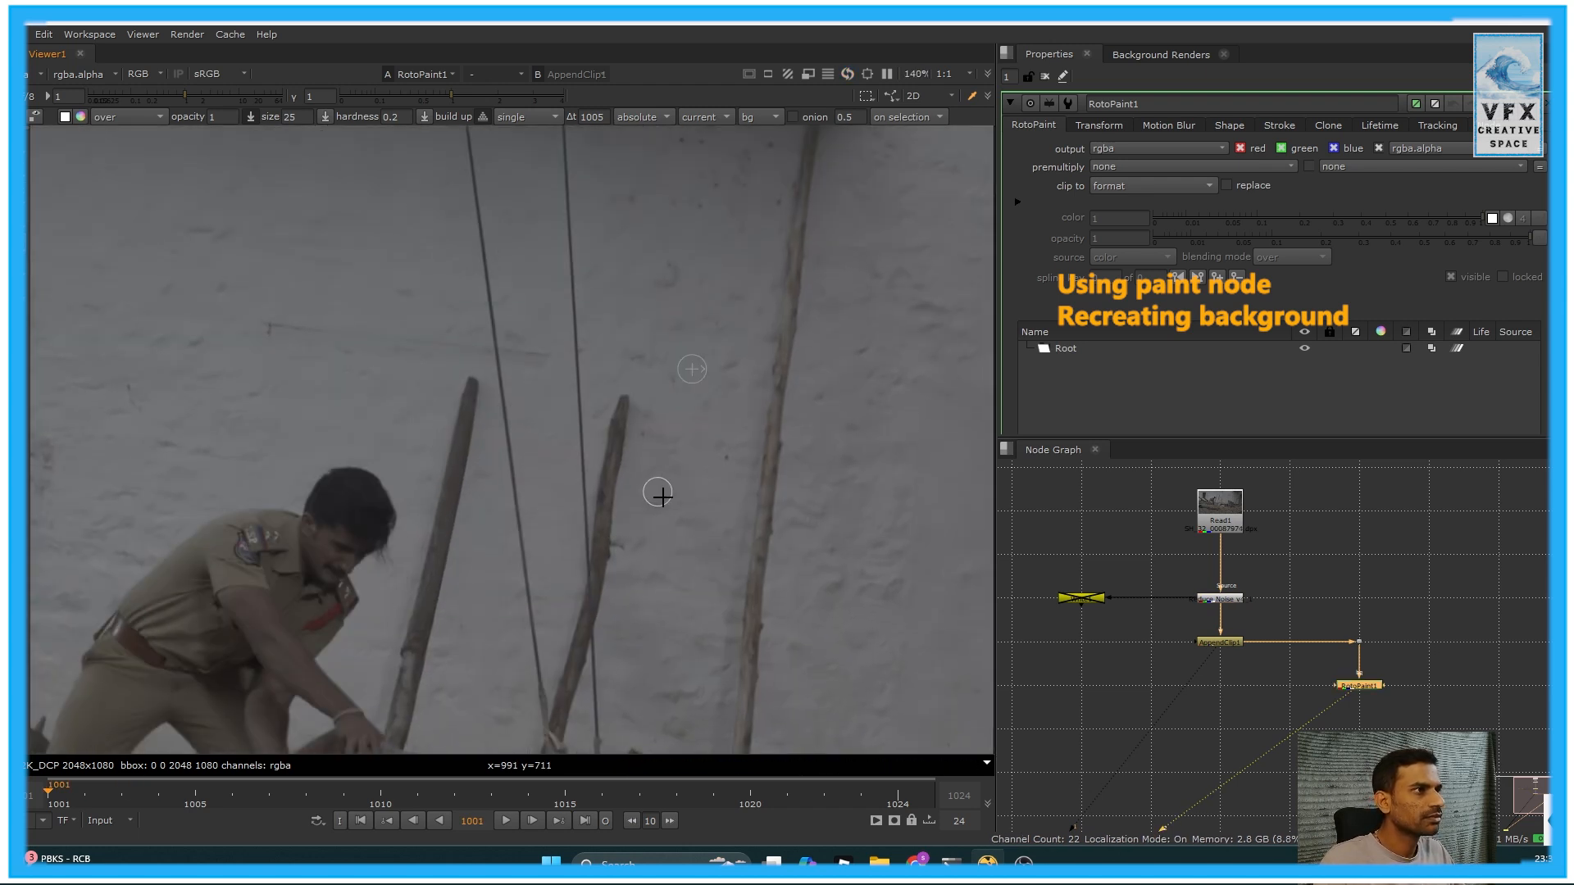
key("t")
key("t")
key("t")
key("t")
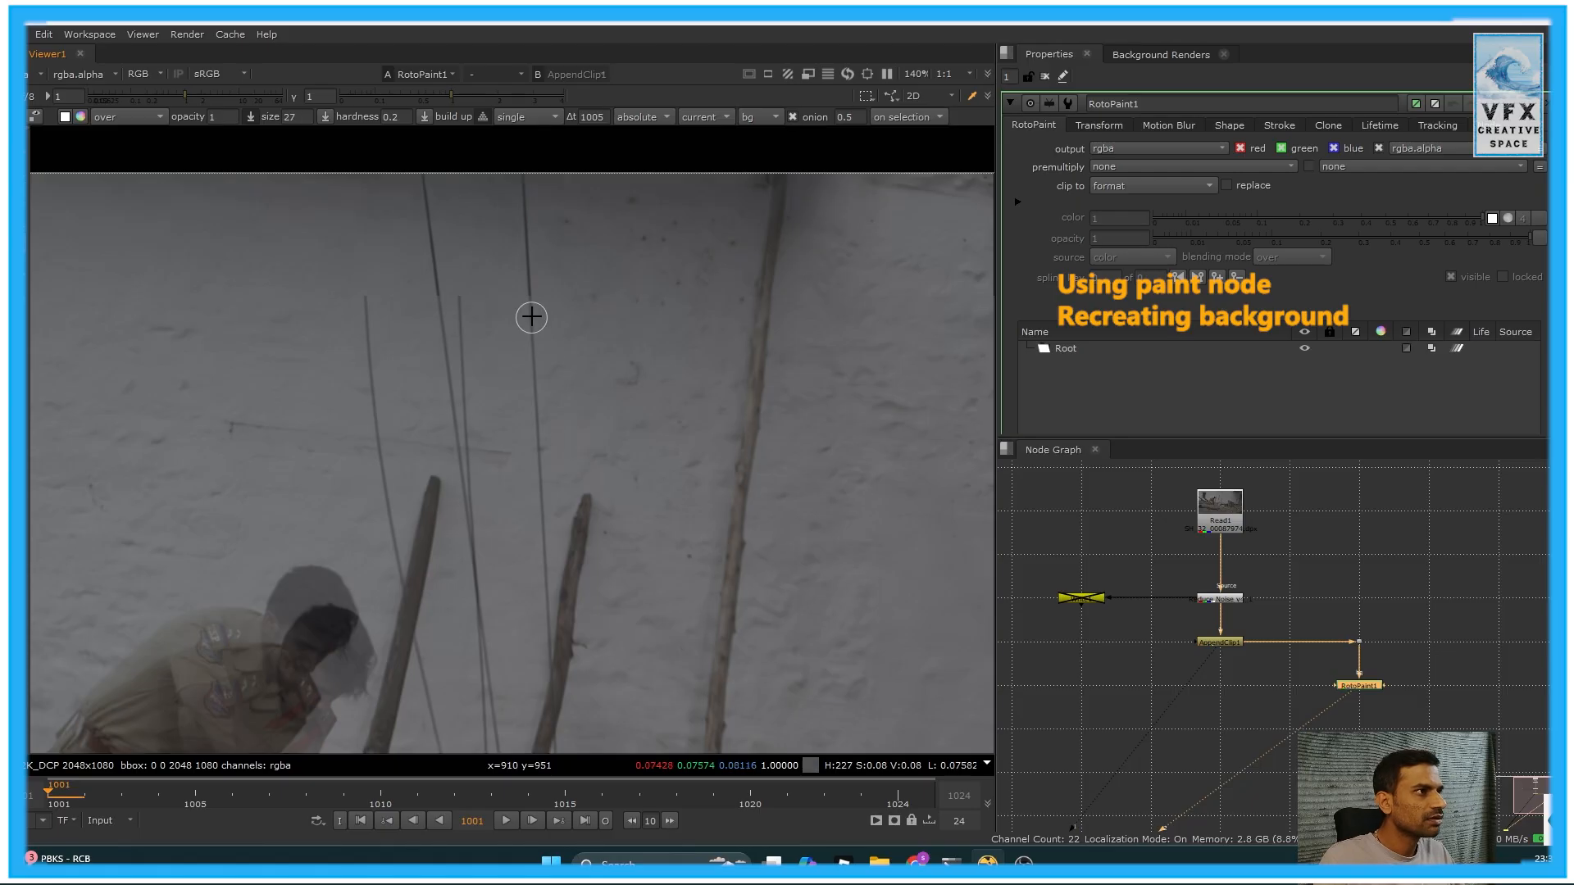
left_click_drag(539, 514, 556, 718)
Clone clean background over the area beside the middle pole's base, just above the lying body
middle_click_drag(598, 743, 514, 411)
left_click(514, 411, "ctrl")
key("t")
key("t")
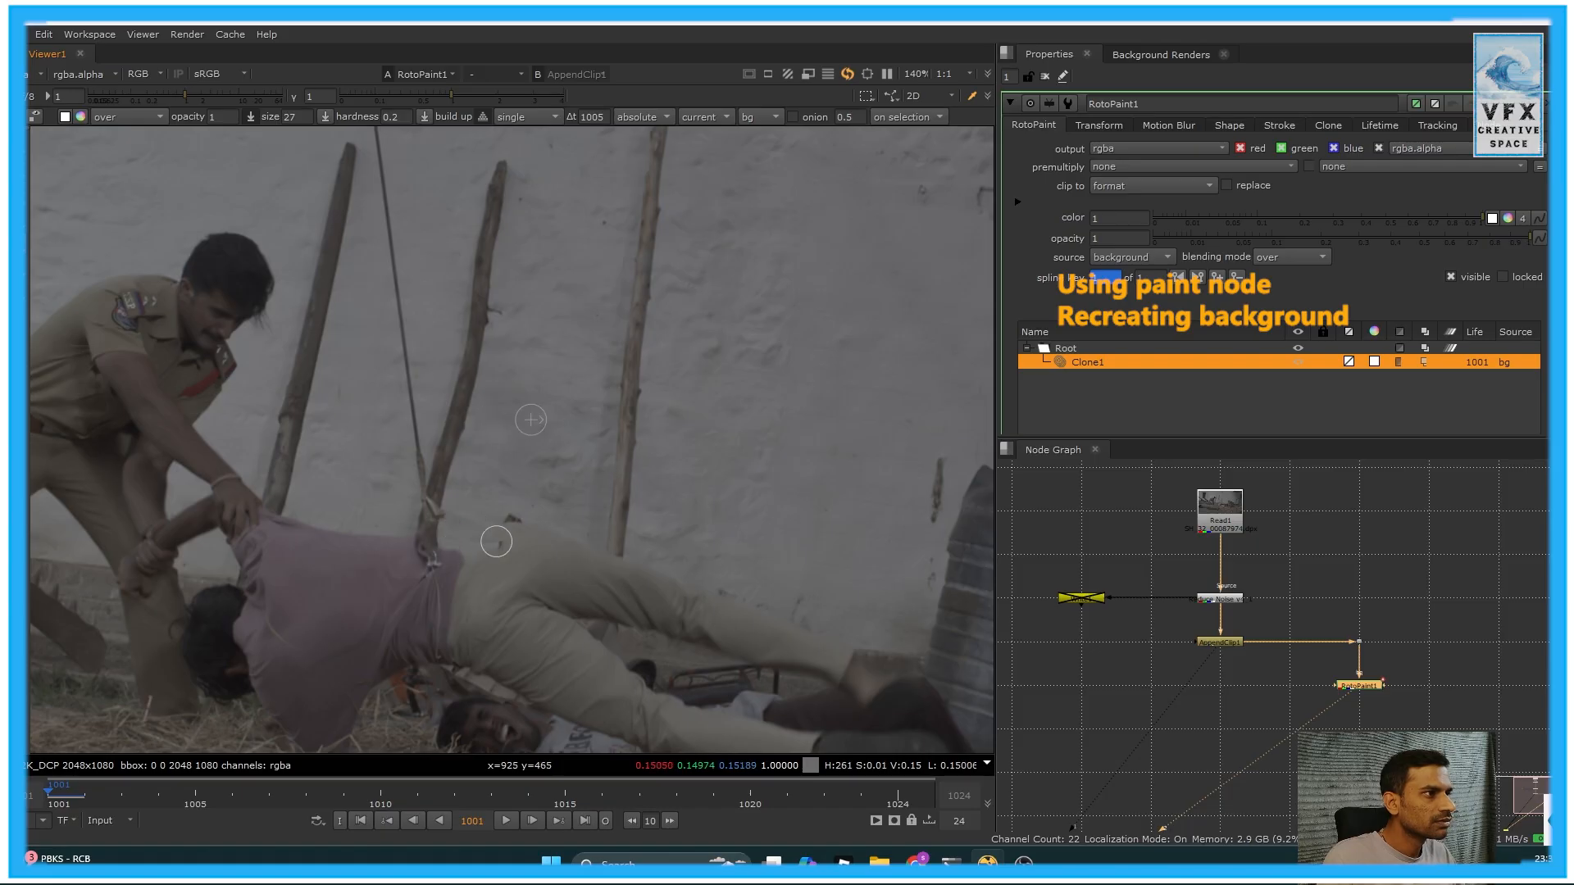
left_click_drag(482, 542, 535, 545)
left_click_drag(443, 583, 490, 572)
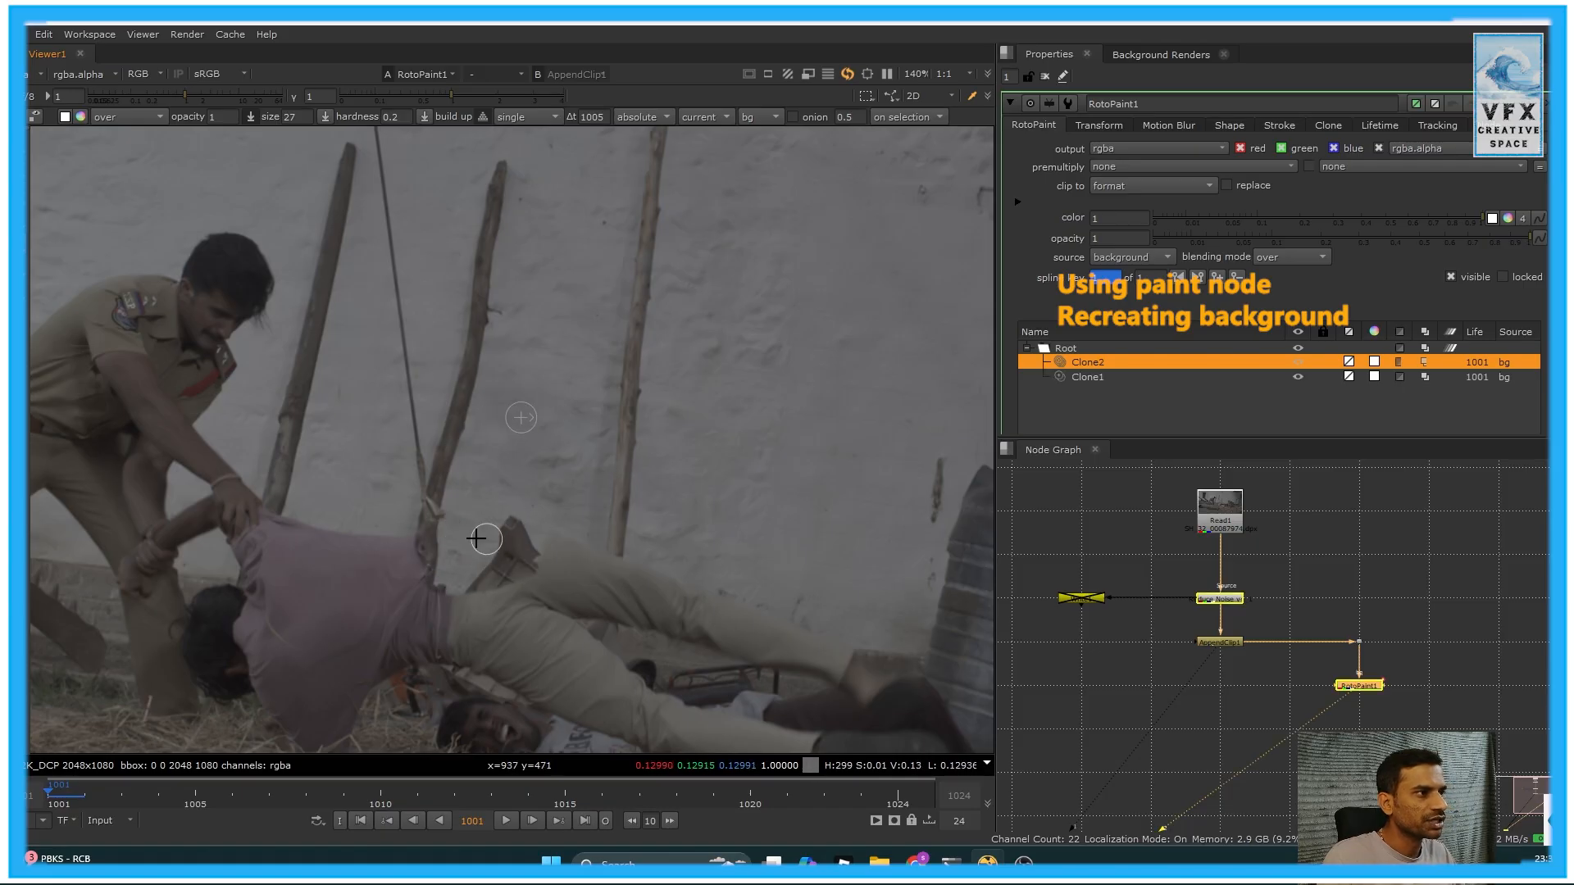
Set the clone source to frame 1004 and line up its overlay with the poles on frame 1001
scroll(525, 578, "down", 3)
key("t")
key("t")
middle_click_drag(497, 447, 514, 516)
left_click_drag(600, 112, 656, 110)
type("4")
middle_click_drag(489, 386, 507, 539)
key("t")
key("t")
key("t")
key("t")
key("t")
key("t")
key("t")
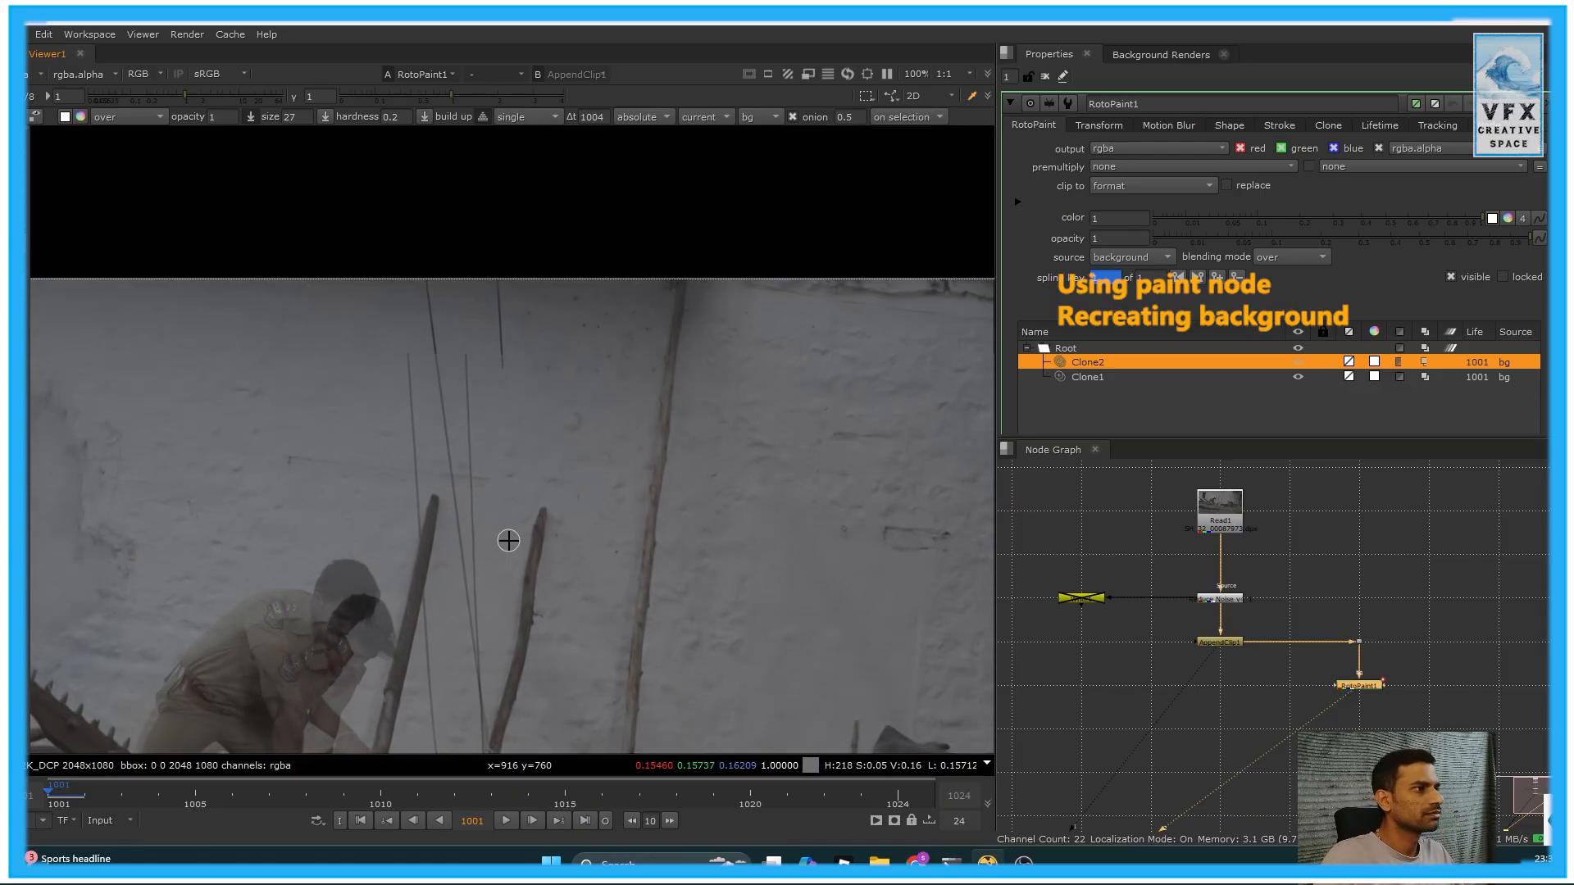
key("t")
Clone out the middle section of the left wire between the two poles with brush size 17.39
scroll(481, 534, "up", 3)
left_click_drag(404, 305, 433, 542)
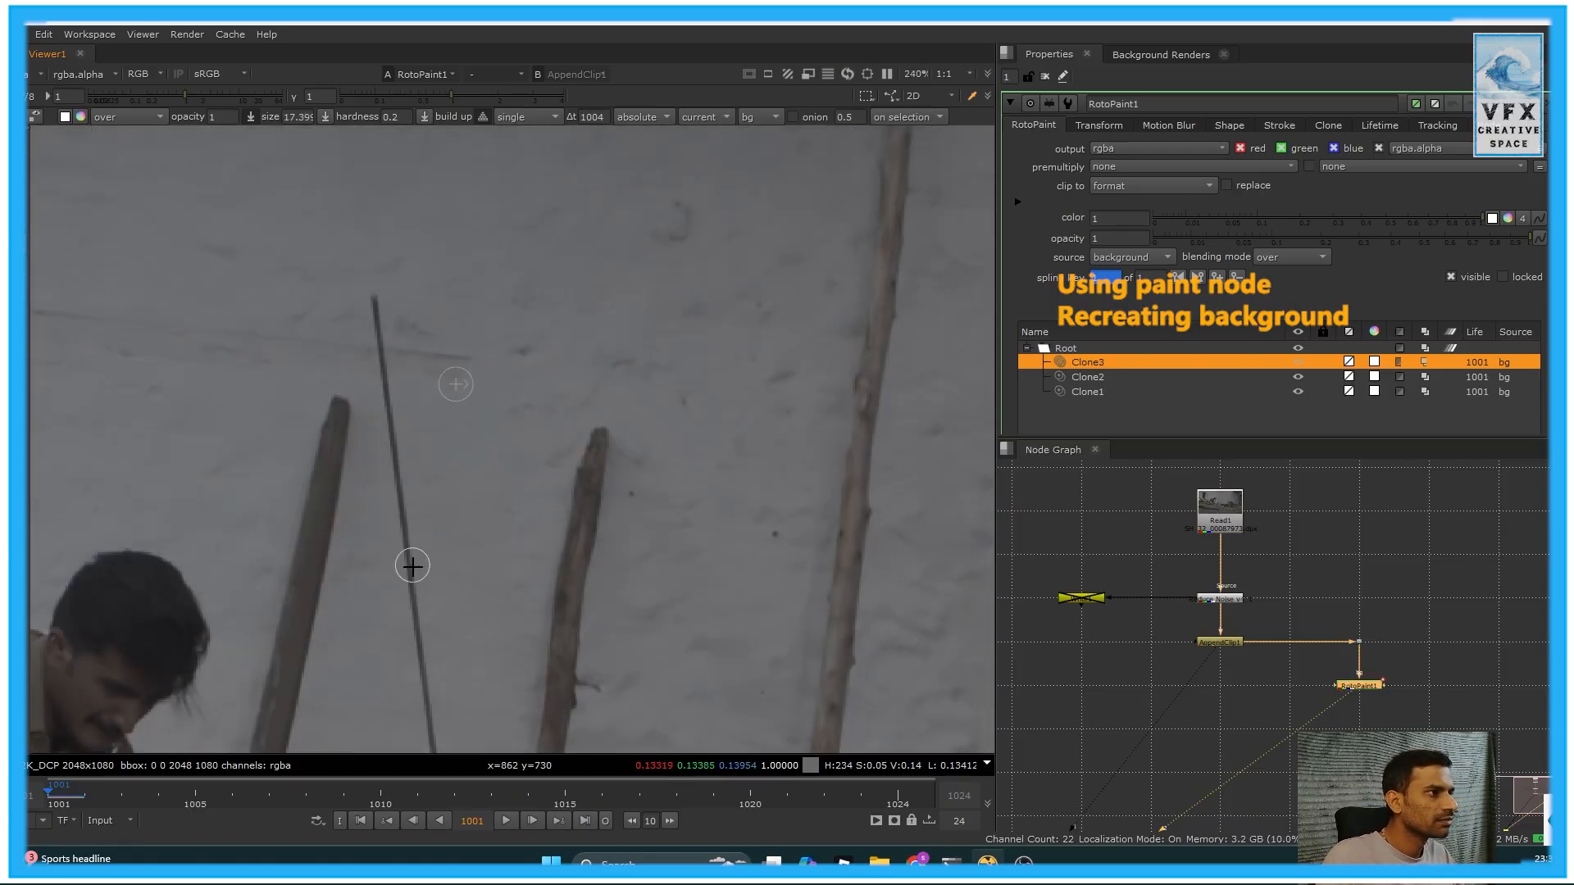
left_click_drag(410, 562, 380, 350)
key("t")
key("t")
left_click_drag(406, 541, 403, 620)
Set the clone source to frame 1006 and nudge its overlay until the poles match frame 1001
middle_click_drag(461, 618, 465, 246)
key("t")
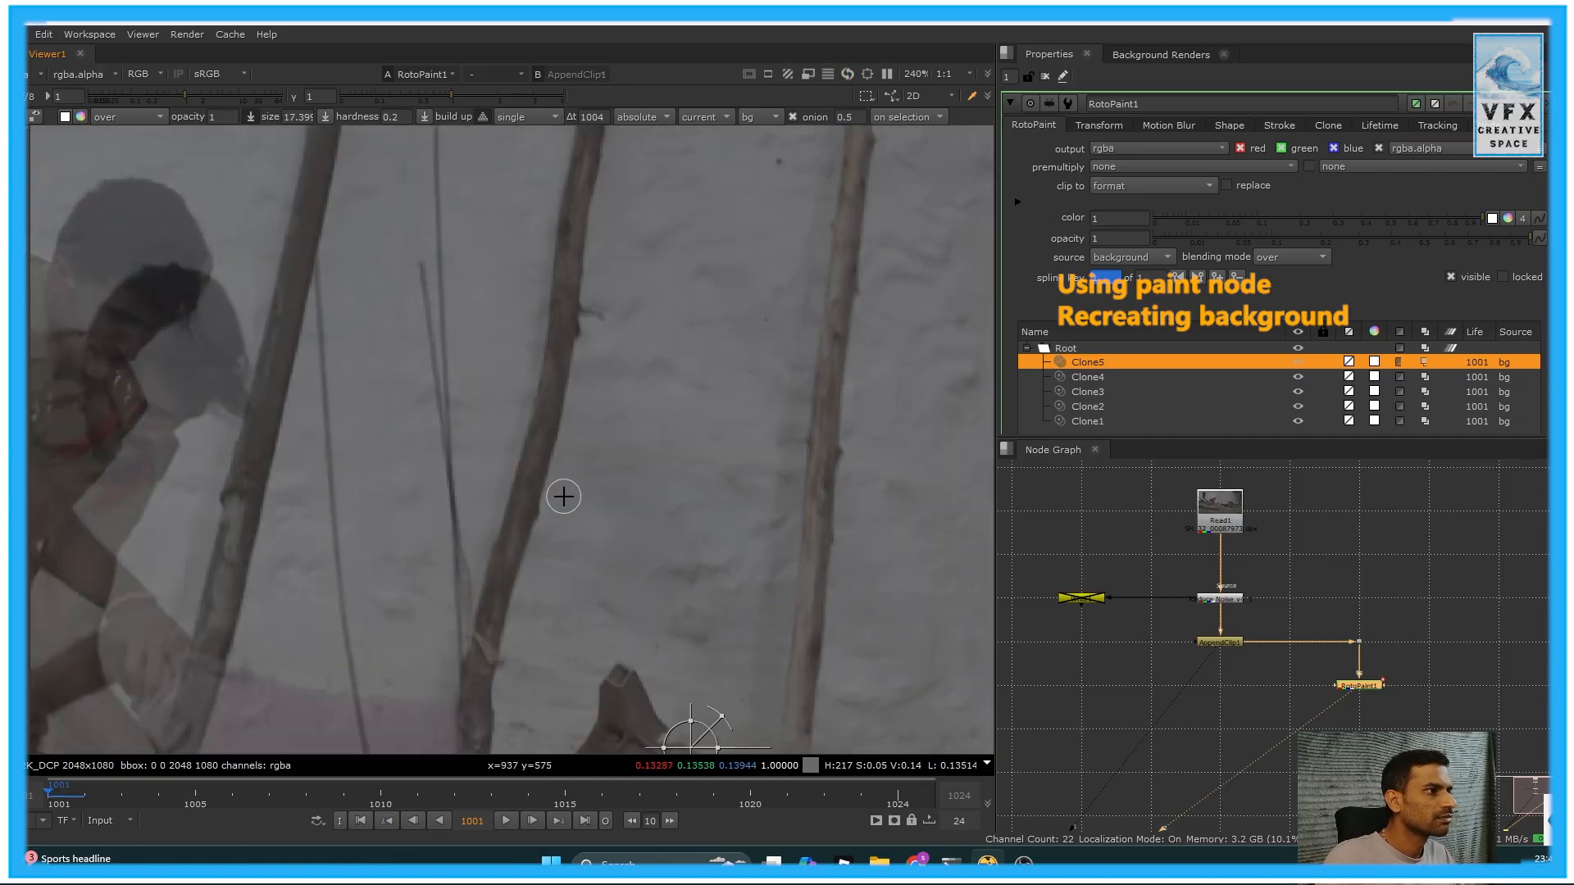
key("t")
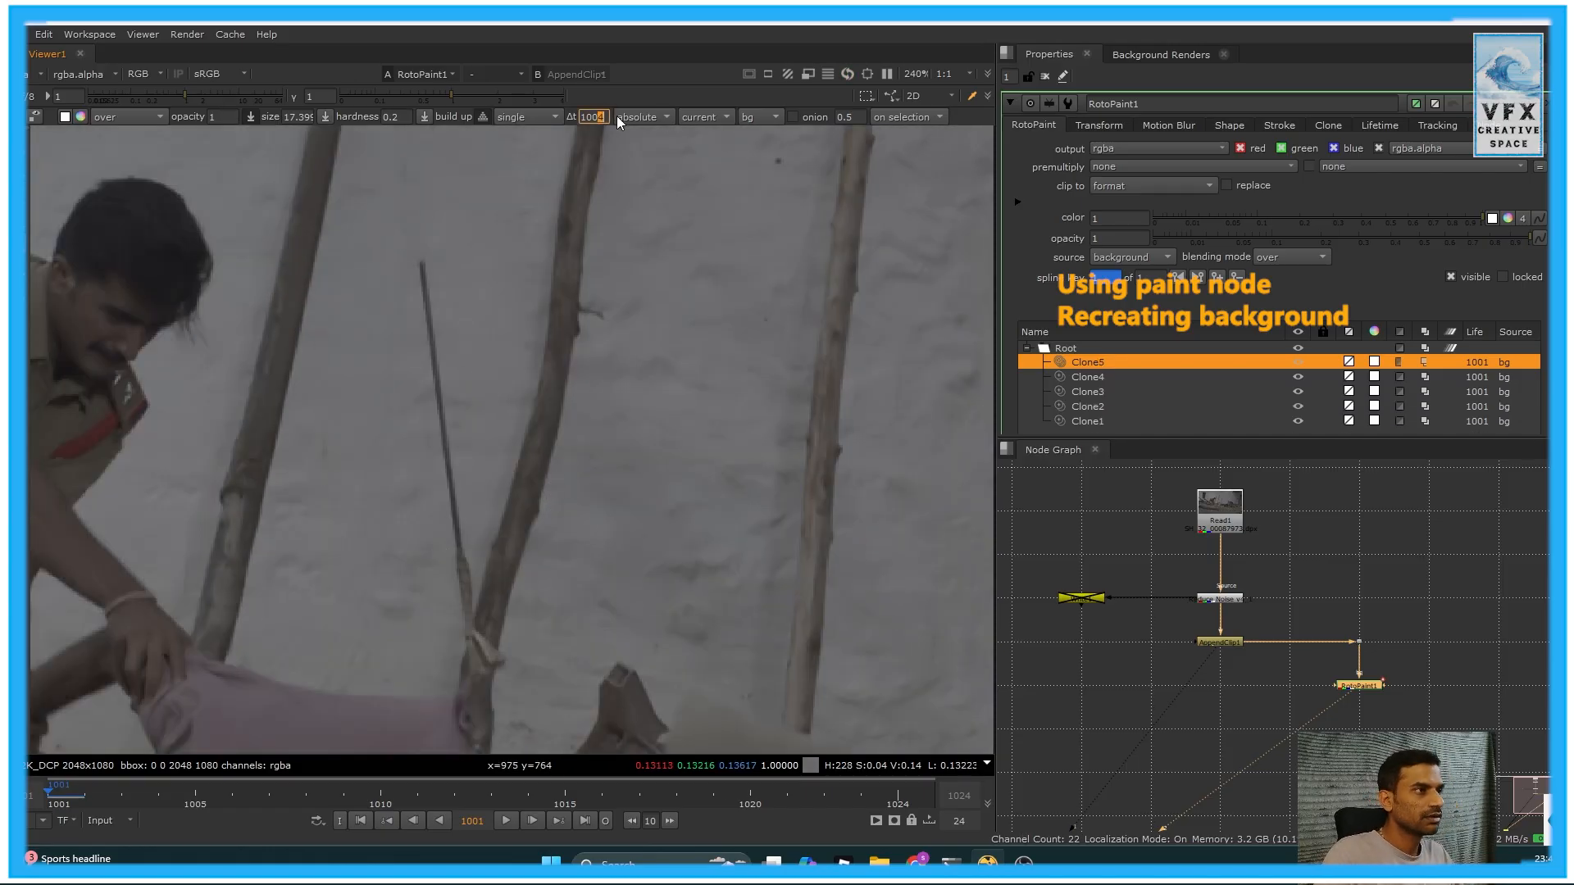
scroll(468, 440, "down", 3)
key("t")
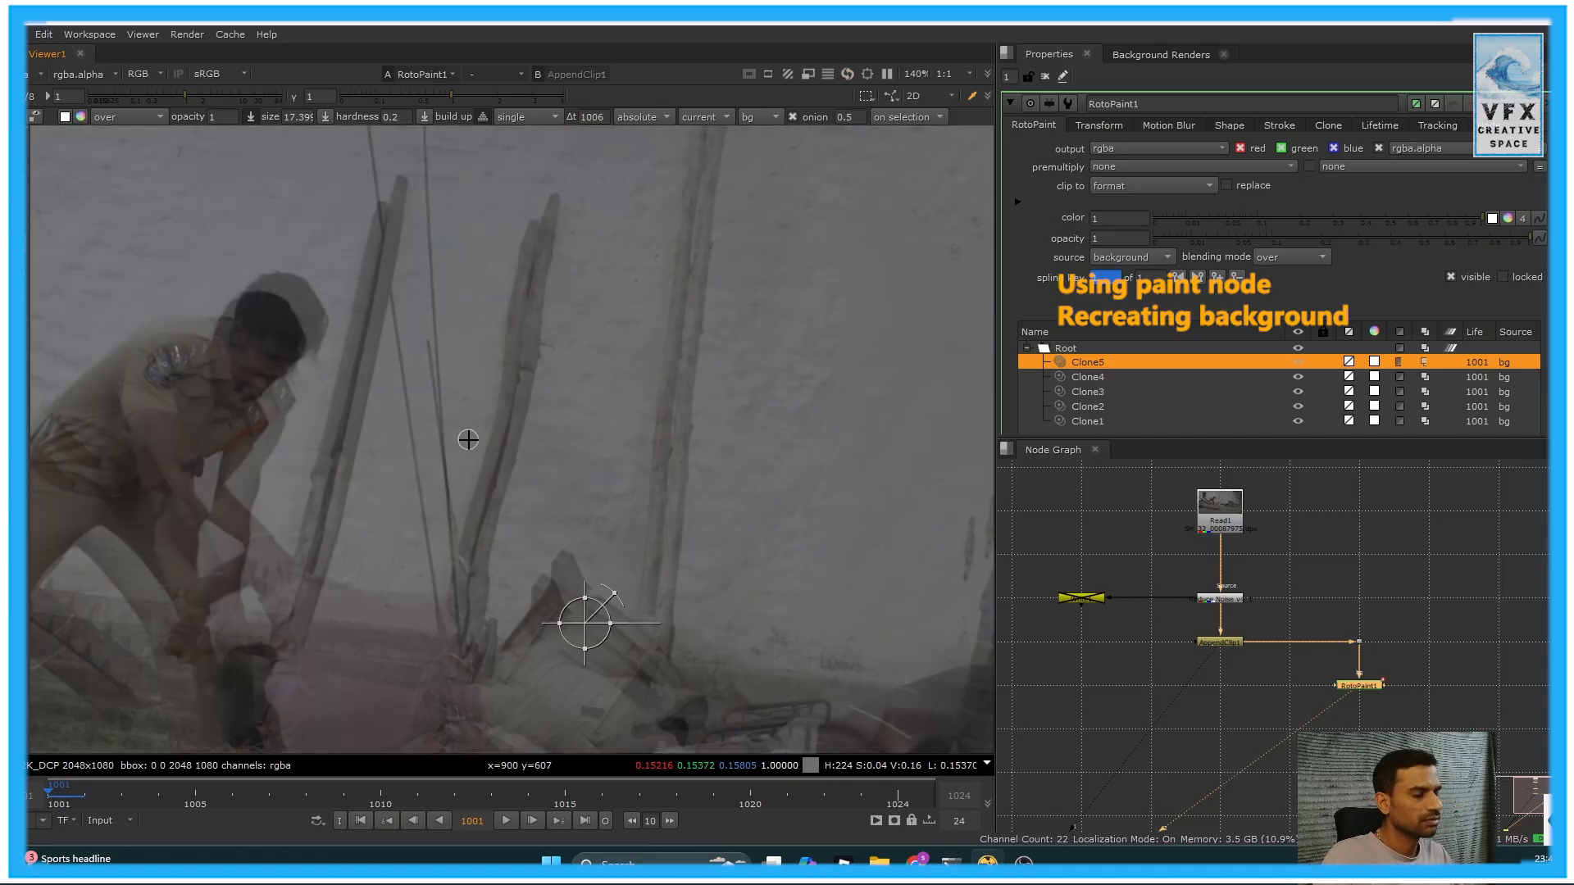
key("KP_4")
key("KP_4")
key("KP_4")
key("KP_4")
key("KP_2")
key("KP_2")
key("KP_2")
key("KP_2")
key("KP_4")
key("KP_4")
key("KP_2")
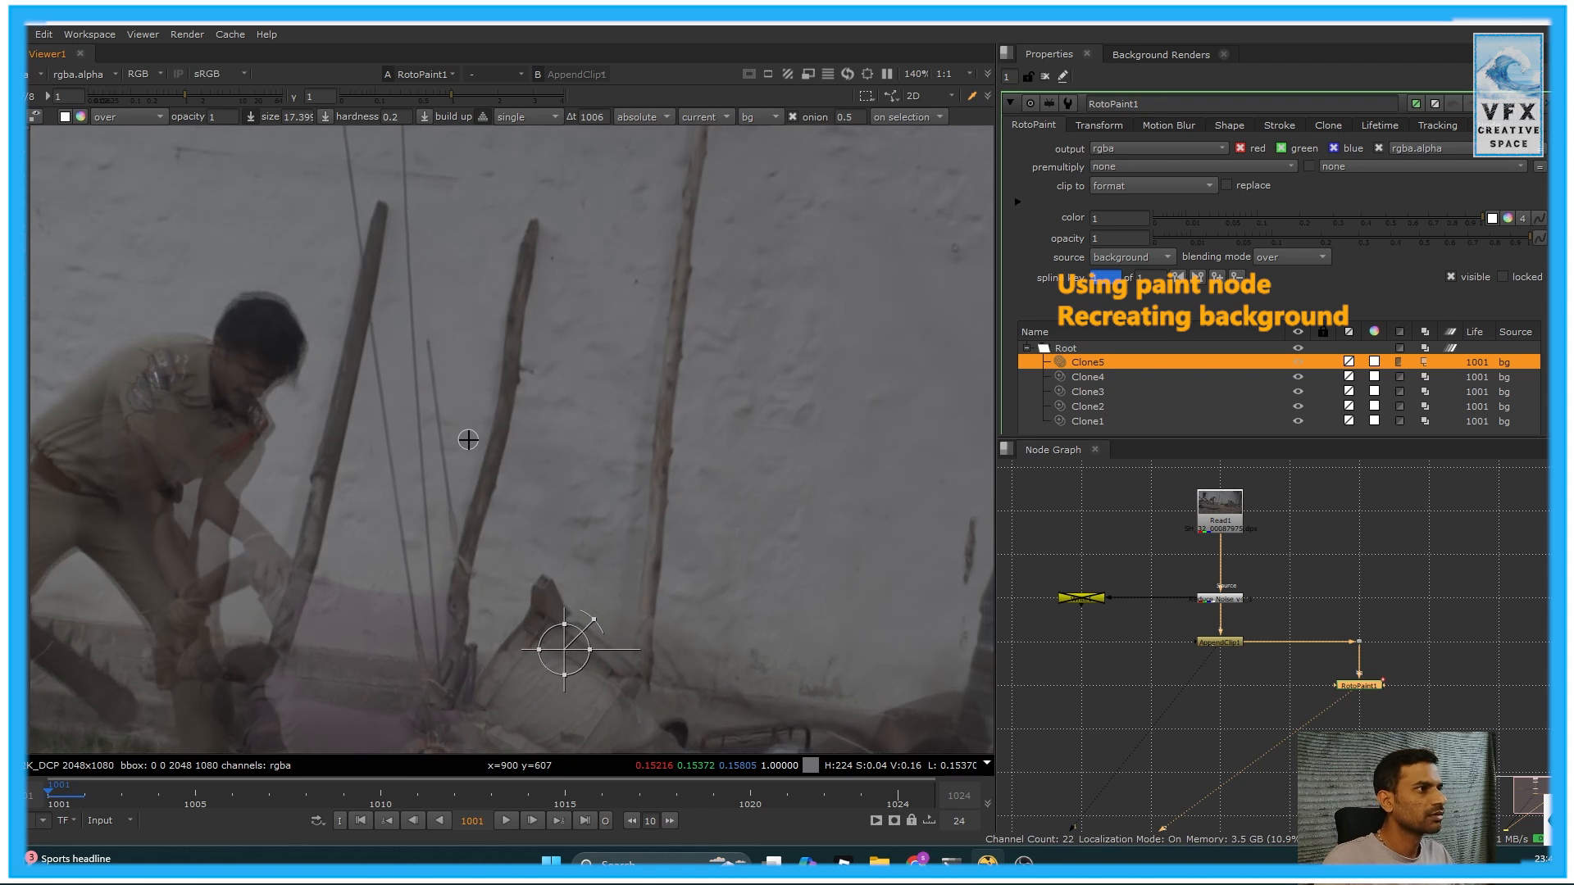
key("t")
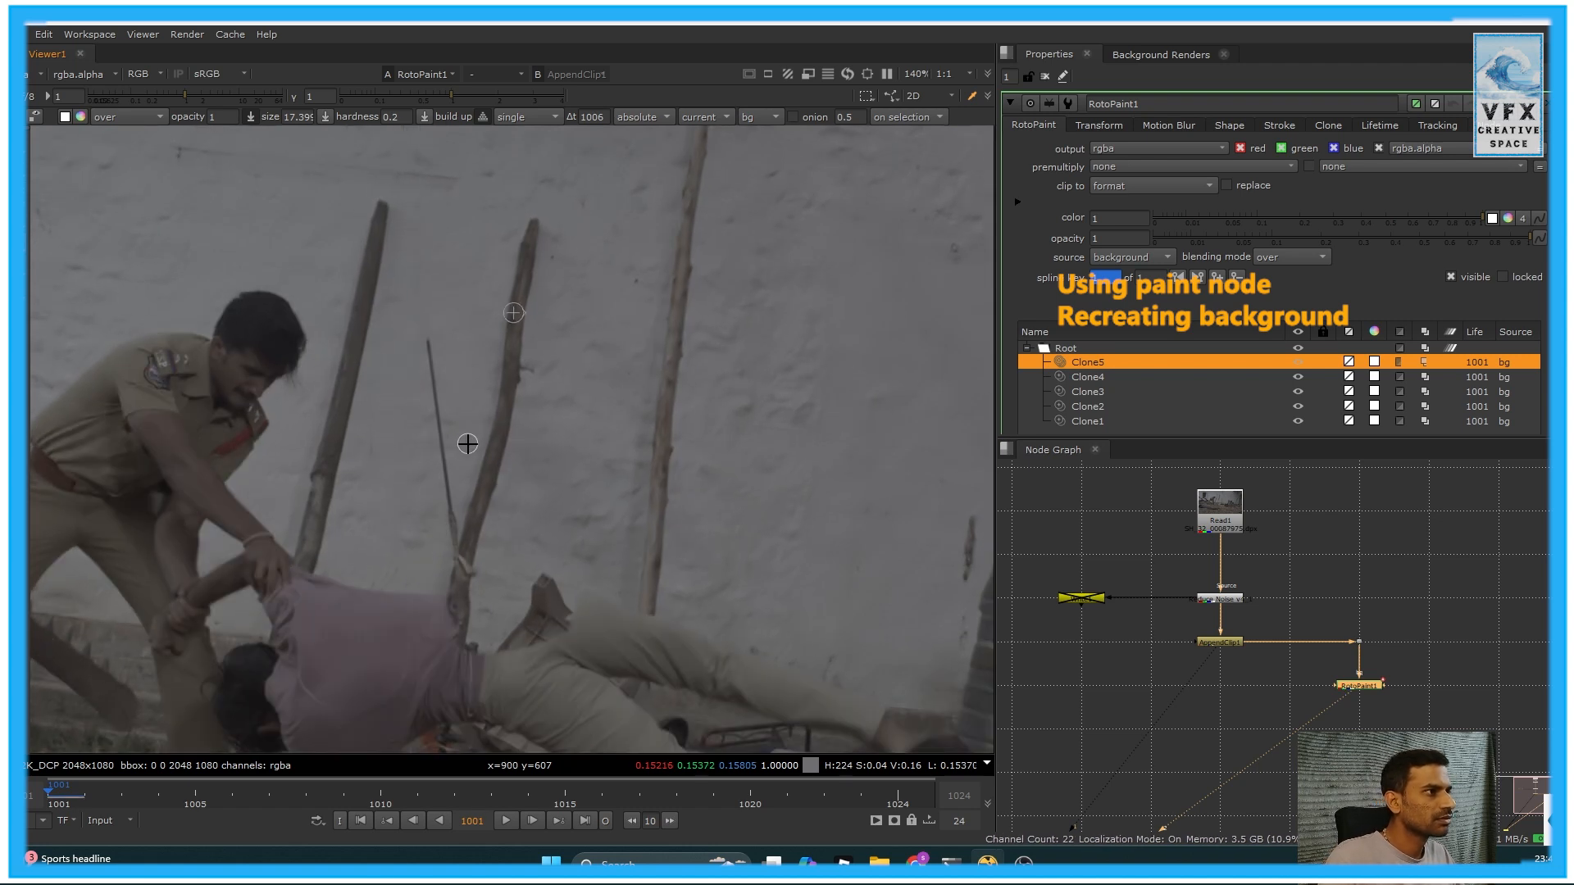
Clone out the lower section of the left wire down to the pole base with brush size 14.8
scroll(451, 453, "up", 4)
key("t")
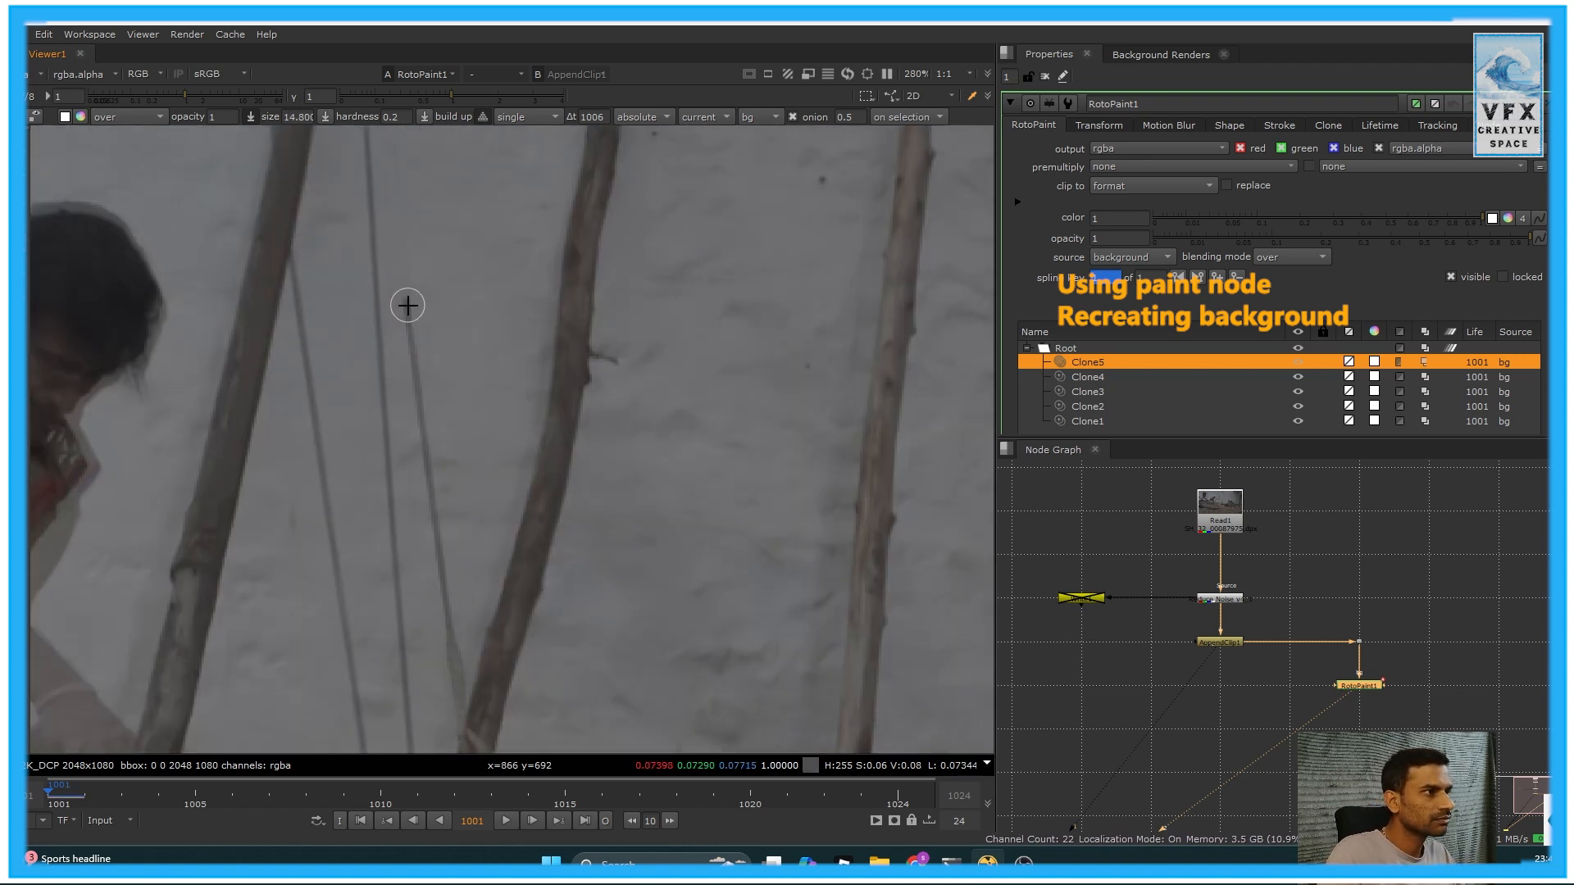
key("t")
left_click_drag(397, 302, 455, 628)
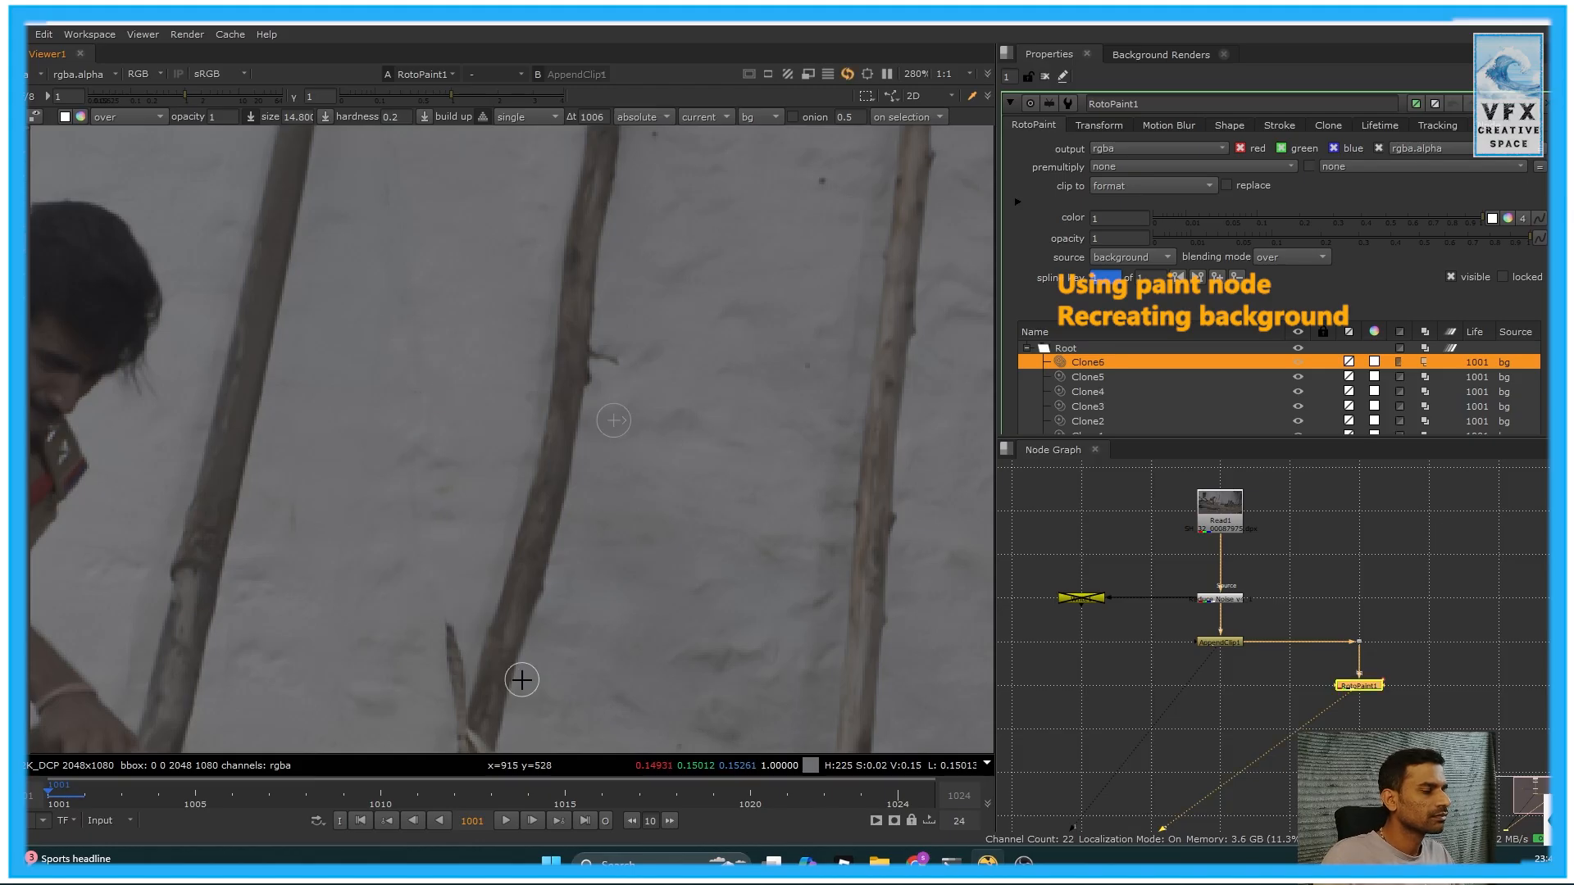
middle_click_drag(521, 676, 454, 446)
key("t")
key("t")
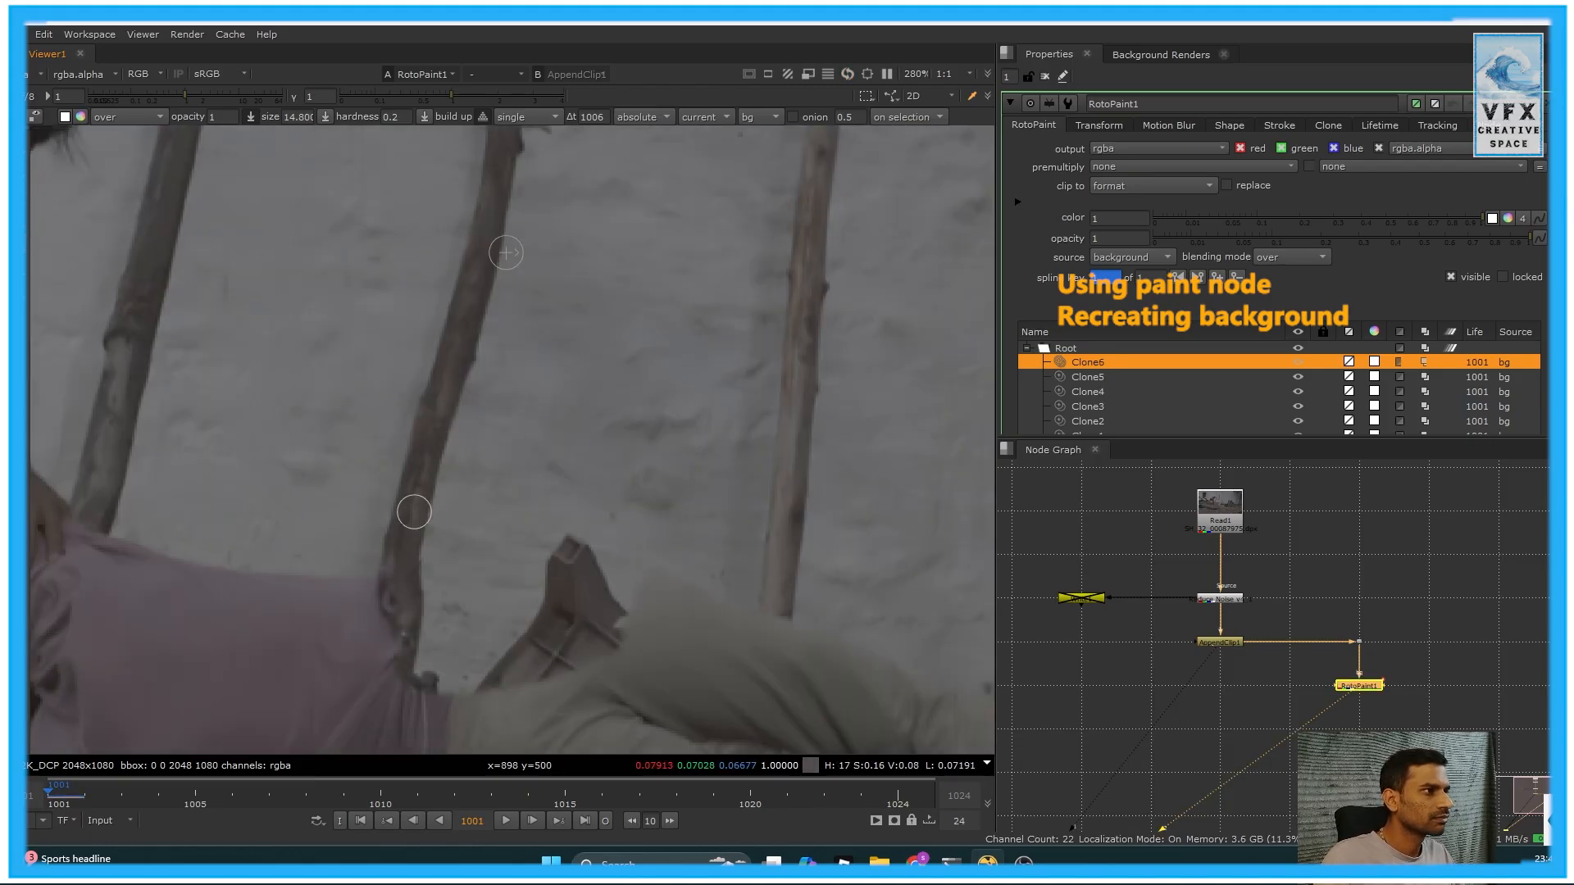
Clone background detail from frame 1006 over the knot and shirt edge at the middle pole's base
mouse_move(400, 622)
left_mouse_down()
mouse_move(414, 693)
mouse_move(435, 627)
left_mouse_up()
middle_click_drag(493, 683, 506, 536)
mouse_move(423, 587)
left_mouse_down()
mouse_move(392, 453)
mouse_move(506, 541)
left_mouse_up()
middle_click_drag(577, 591, 670, 573)
Set the clone source to frame 1009, align its overlay, and clone wall over the shirt's edge beside the middle pole
key("t")
key("t")
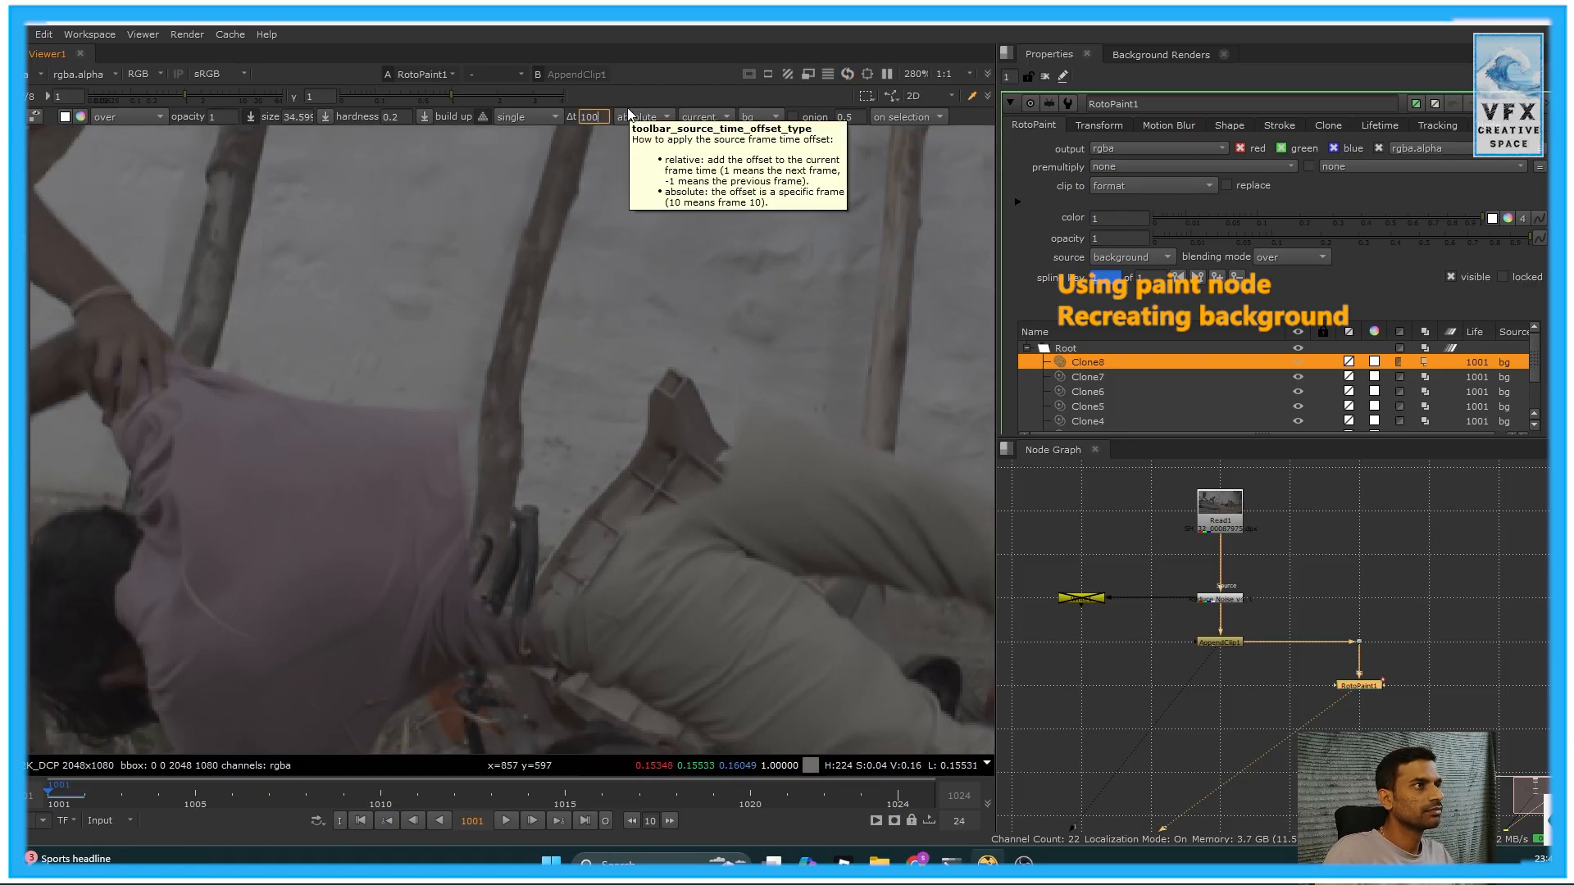
key("t")
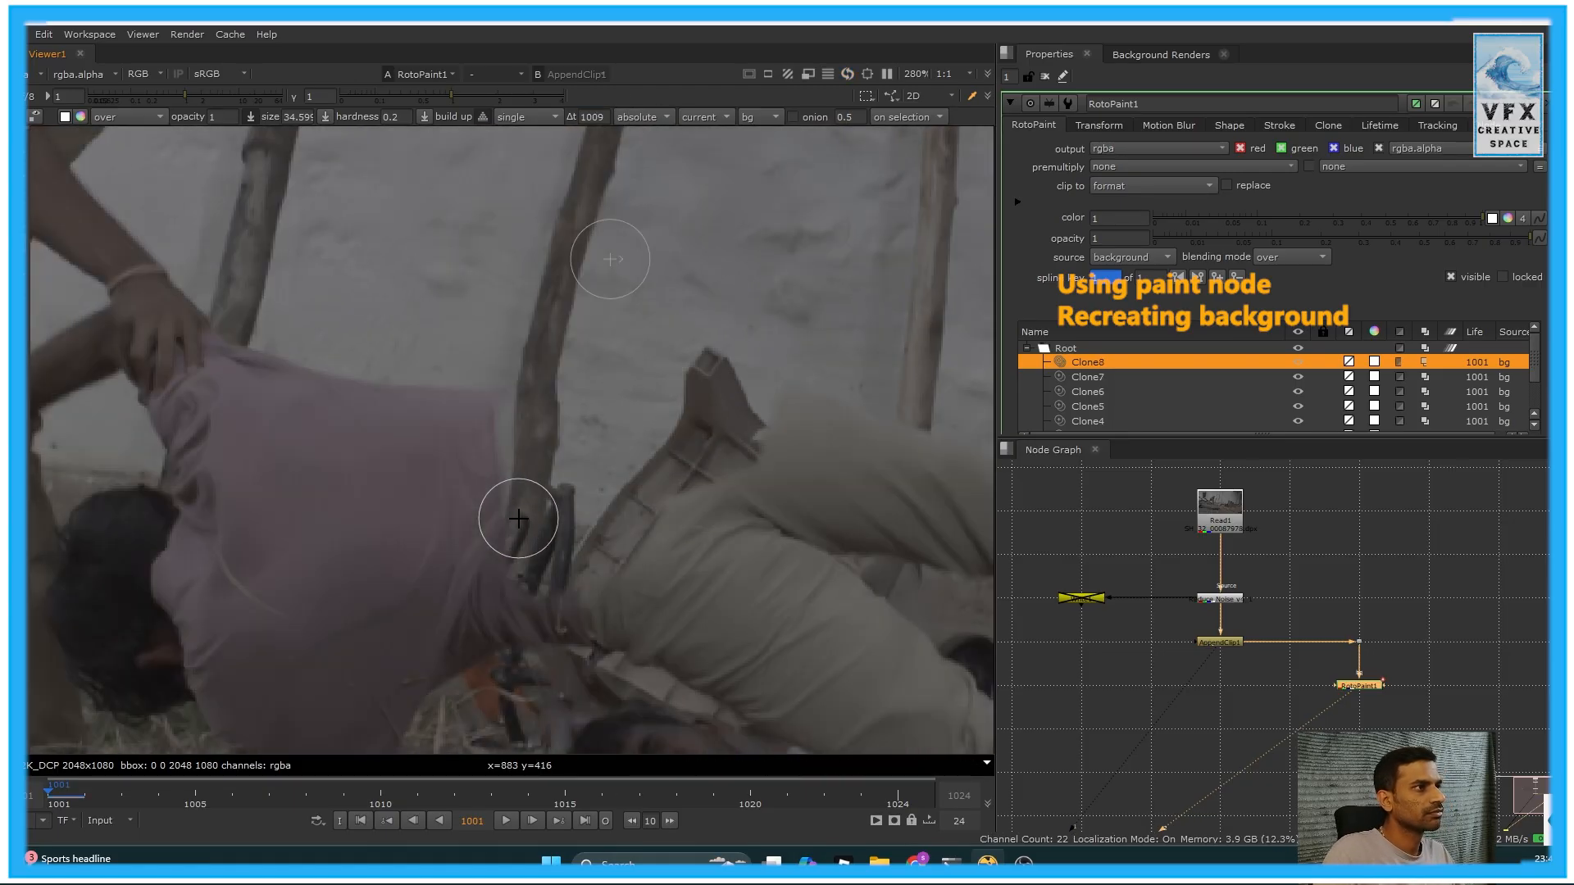
key("t")
key("t")
key("t")
key("t")
key("t")
left_click_drag(508, 536, 496, 535, "shift")
mouse_move(494, 391)
left_mouse_down()
mouse_move(481, 457)
mouse_move(486, 420)
left_mouse_up()
key("t")
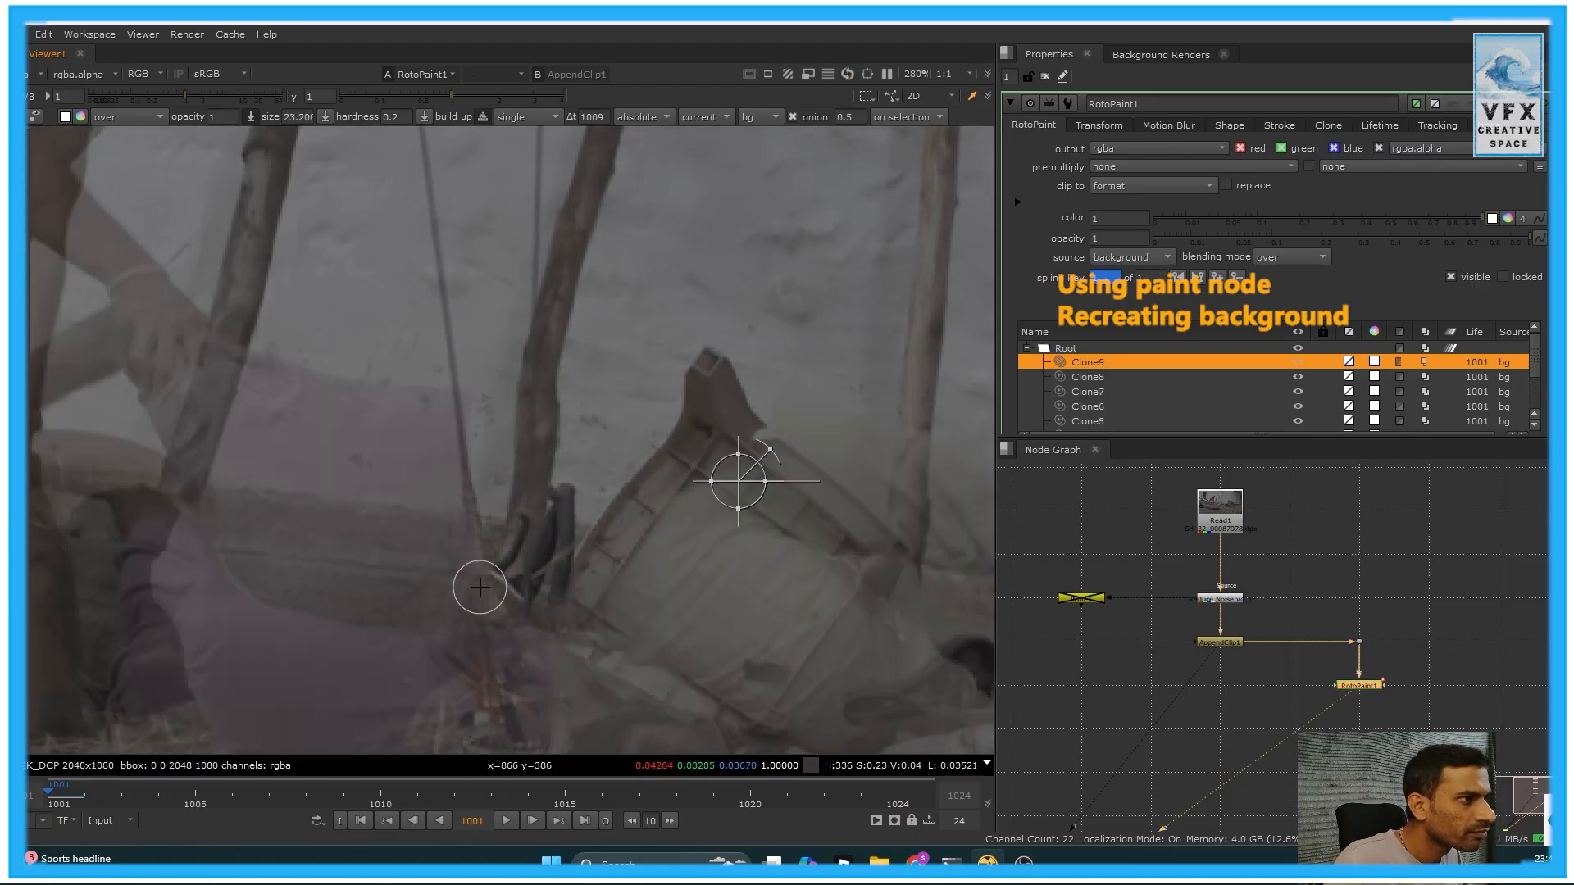
Try frames 1006 and 1015 as clone sources, checking each overlay for clean background behind the shirt
key("t")
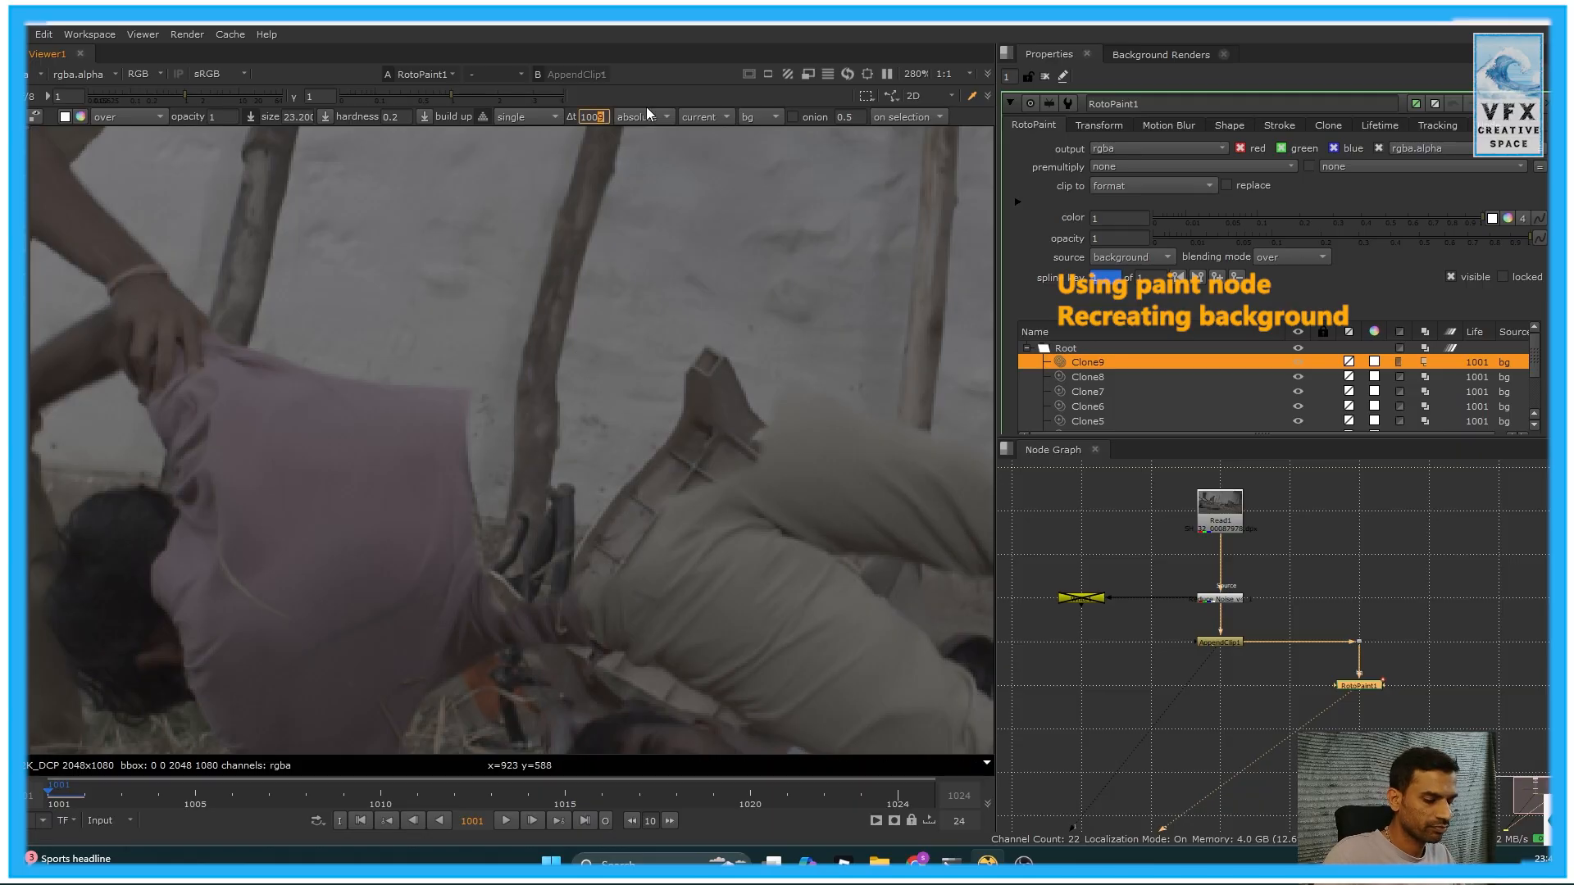
type("1006")
key("Return")
key("t")
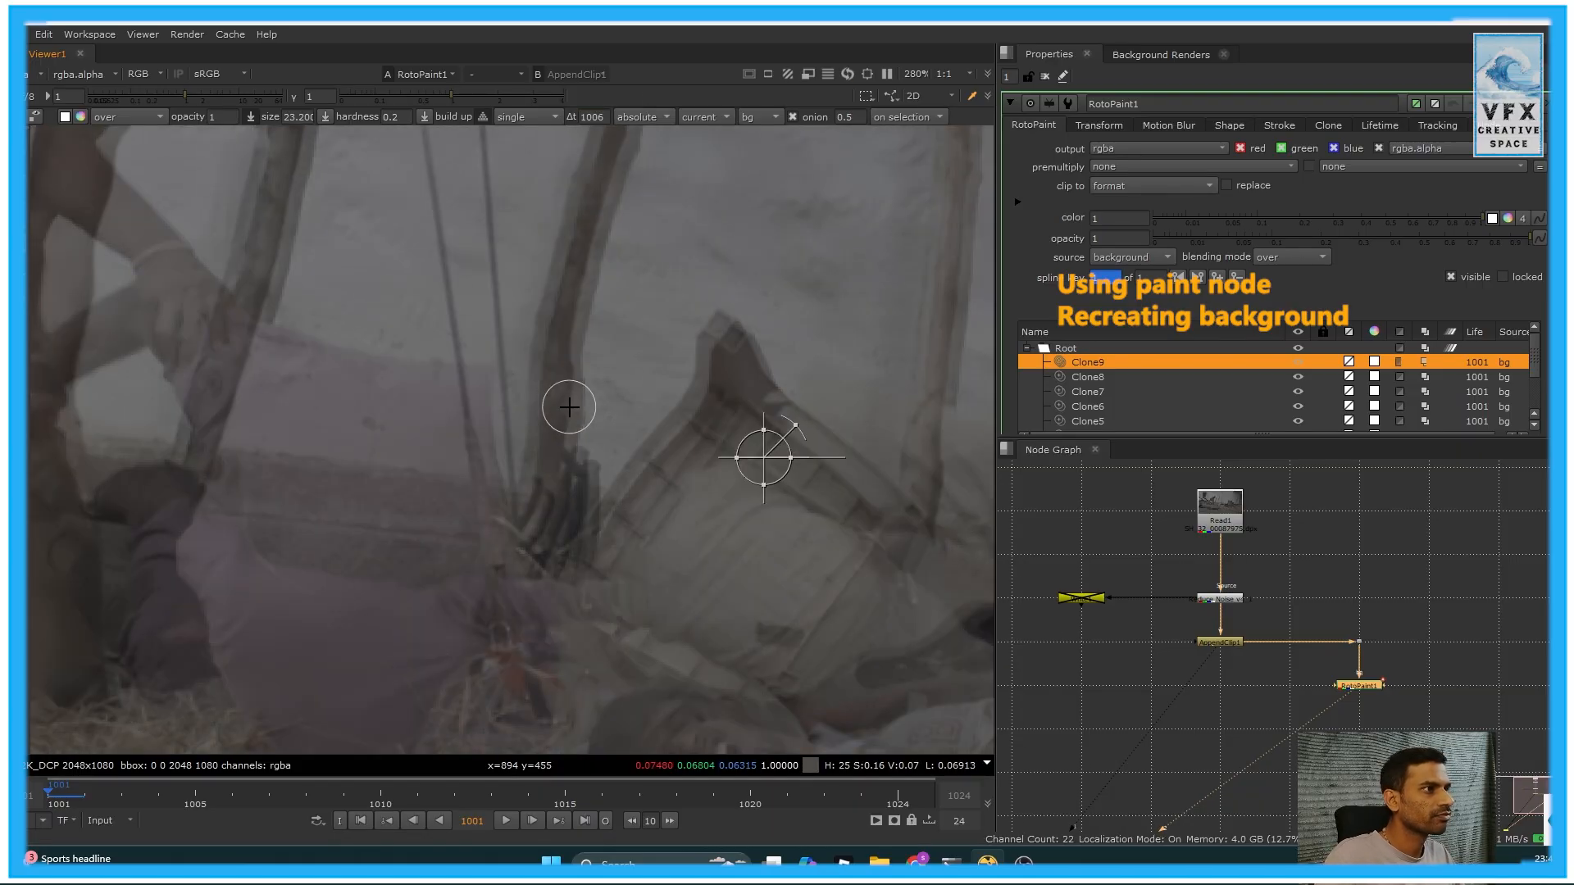
key("t")
key("t")
key("t")
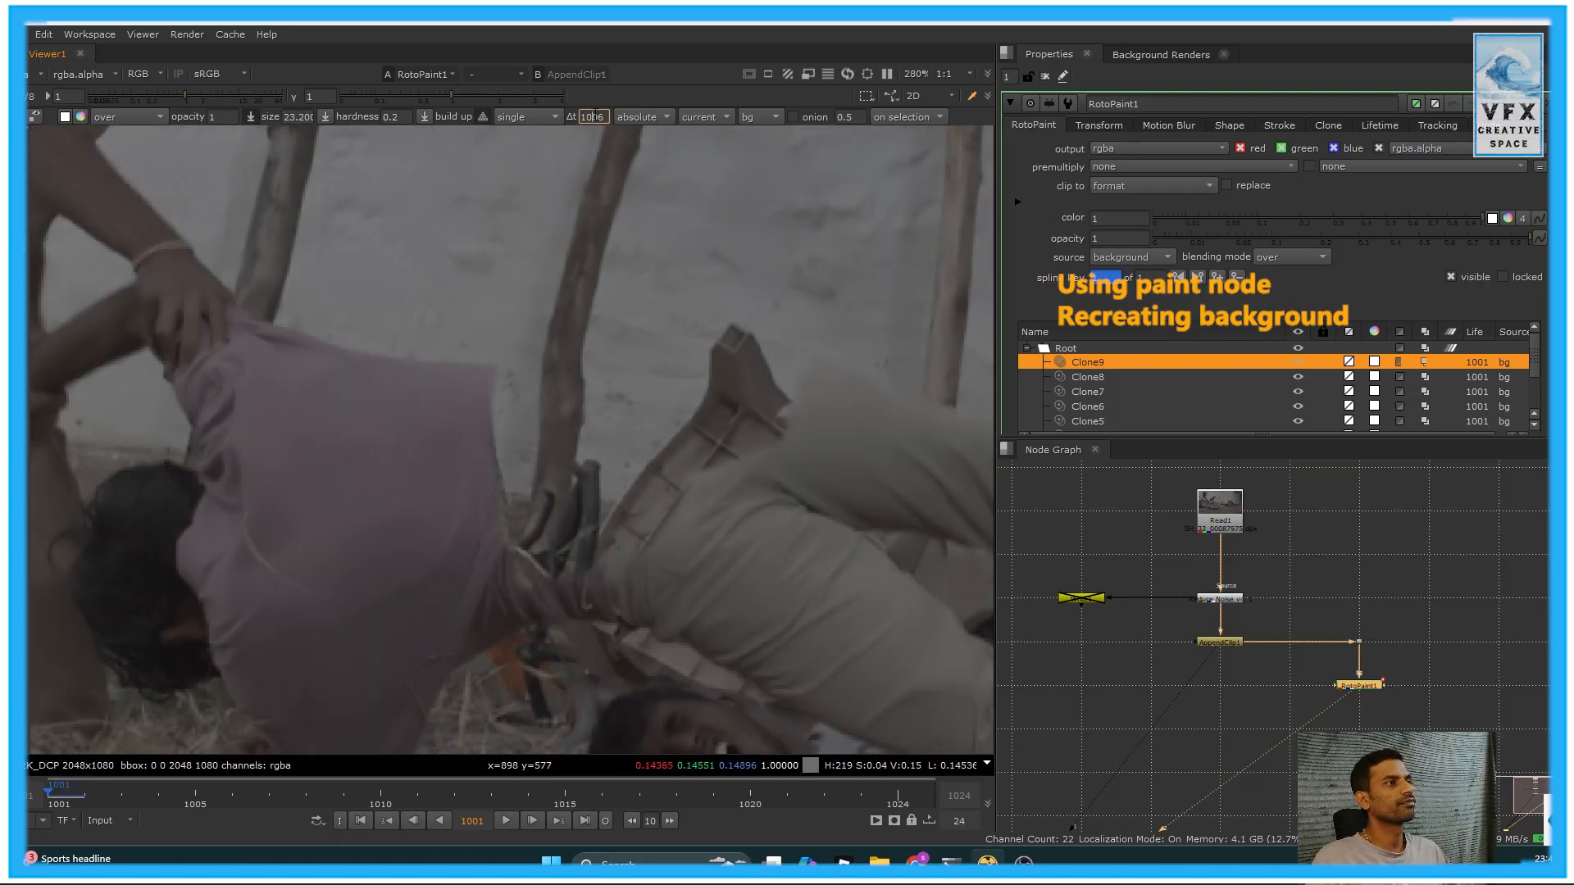
type("1015")
key("Return")
key("t")
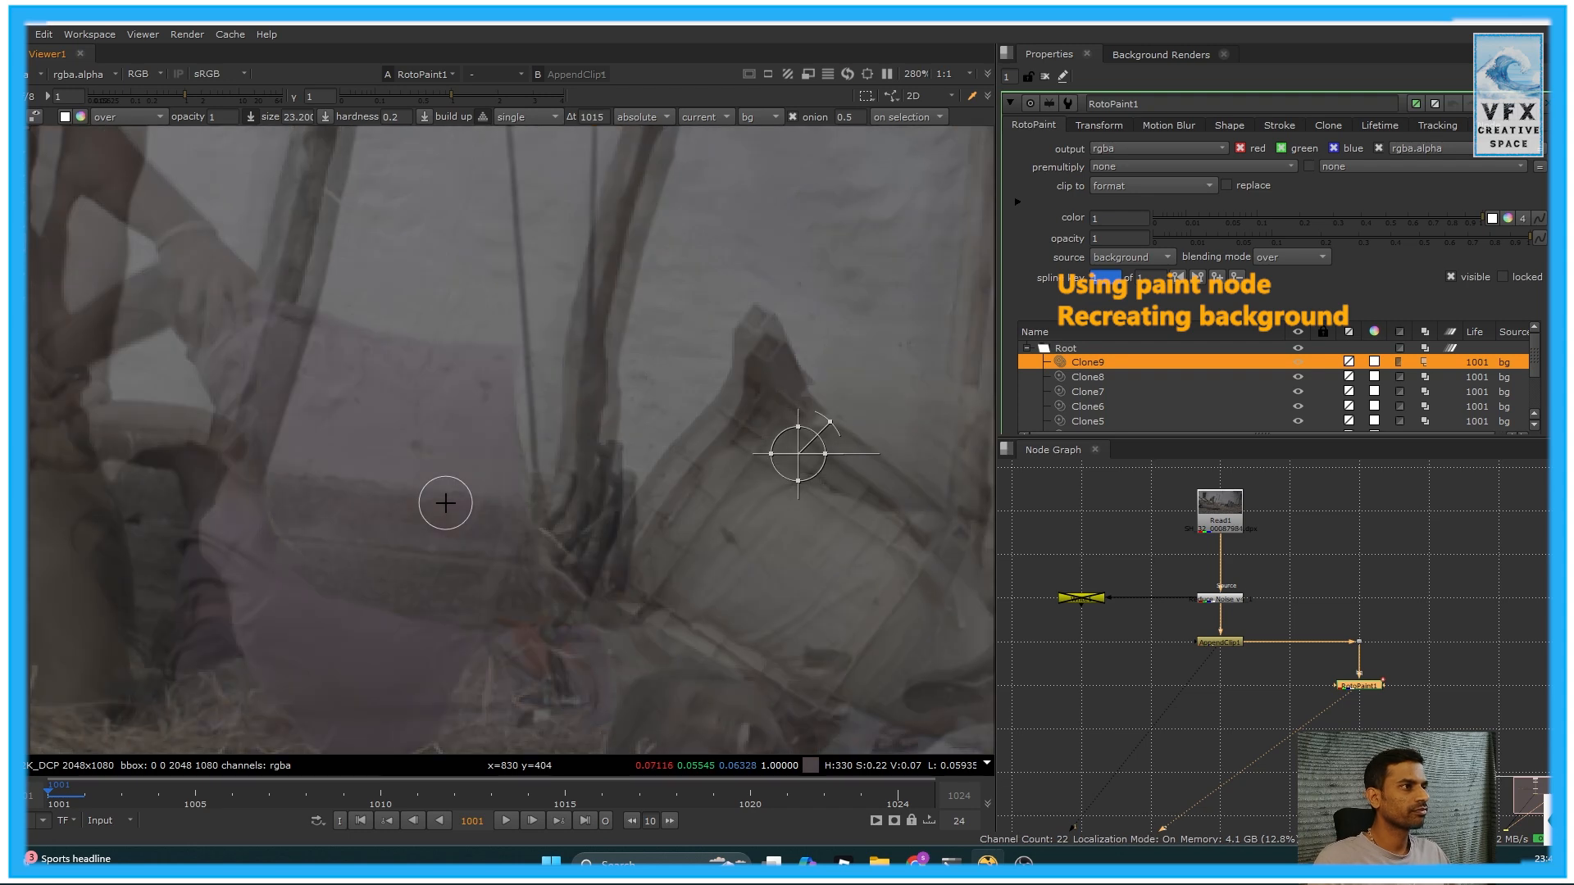
key("t")
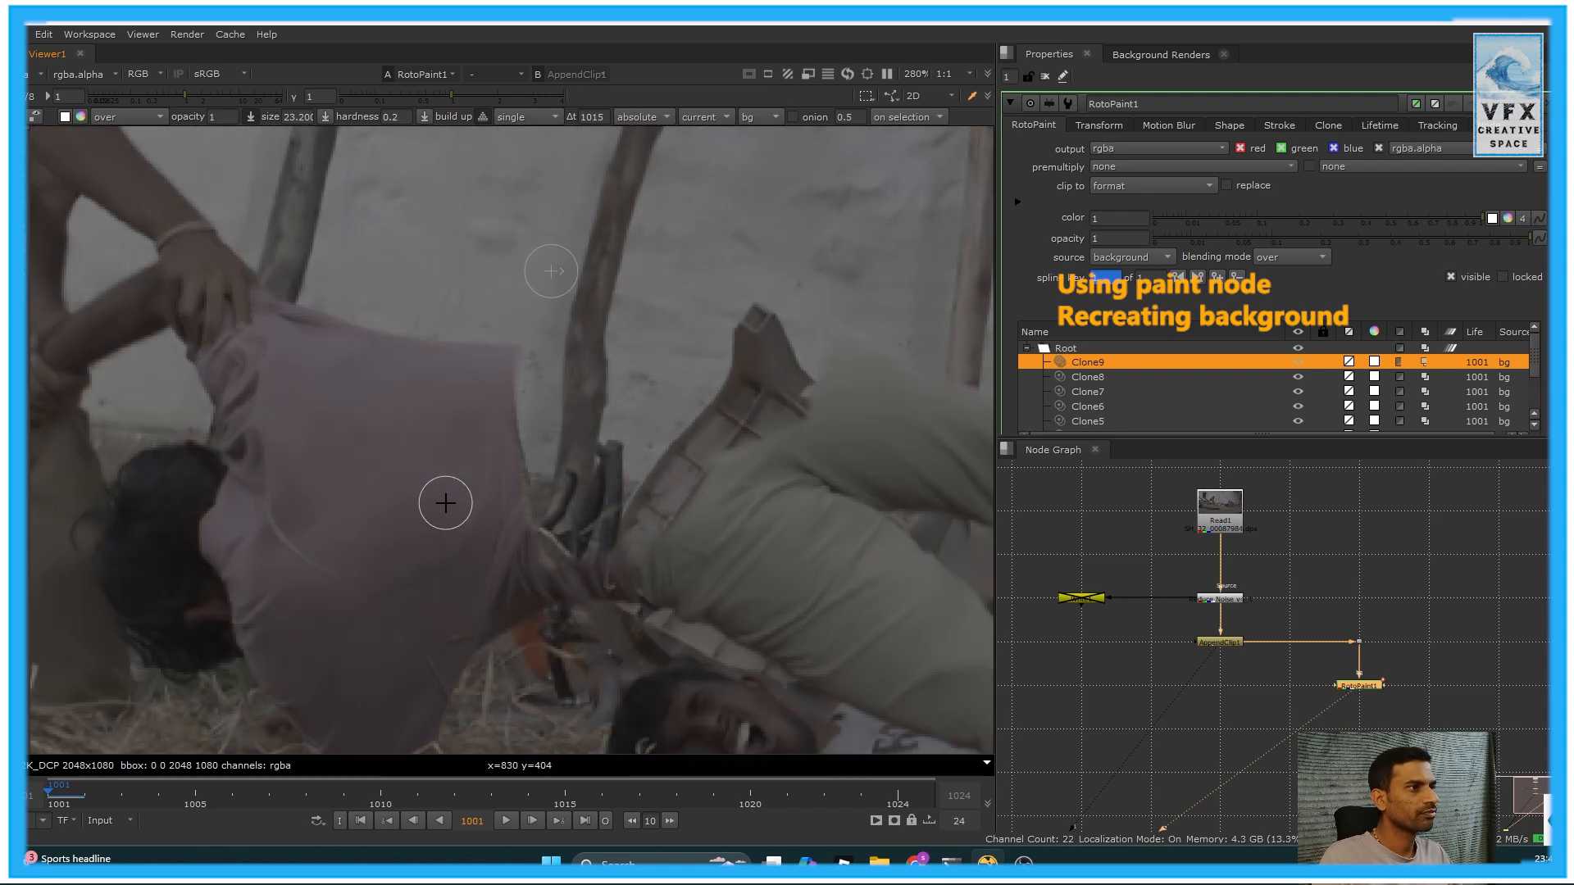
Set the clone source to frame 1020 and nudge its overlay to match the pole and wooden frame
type("20")
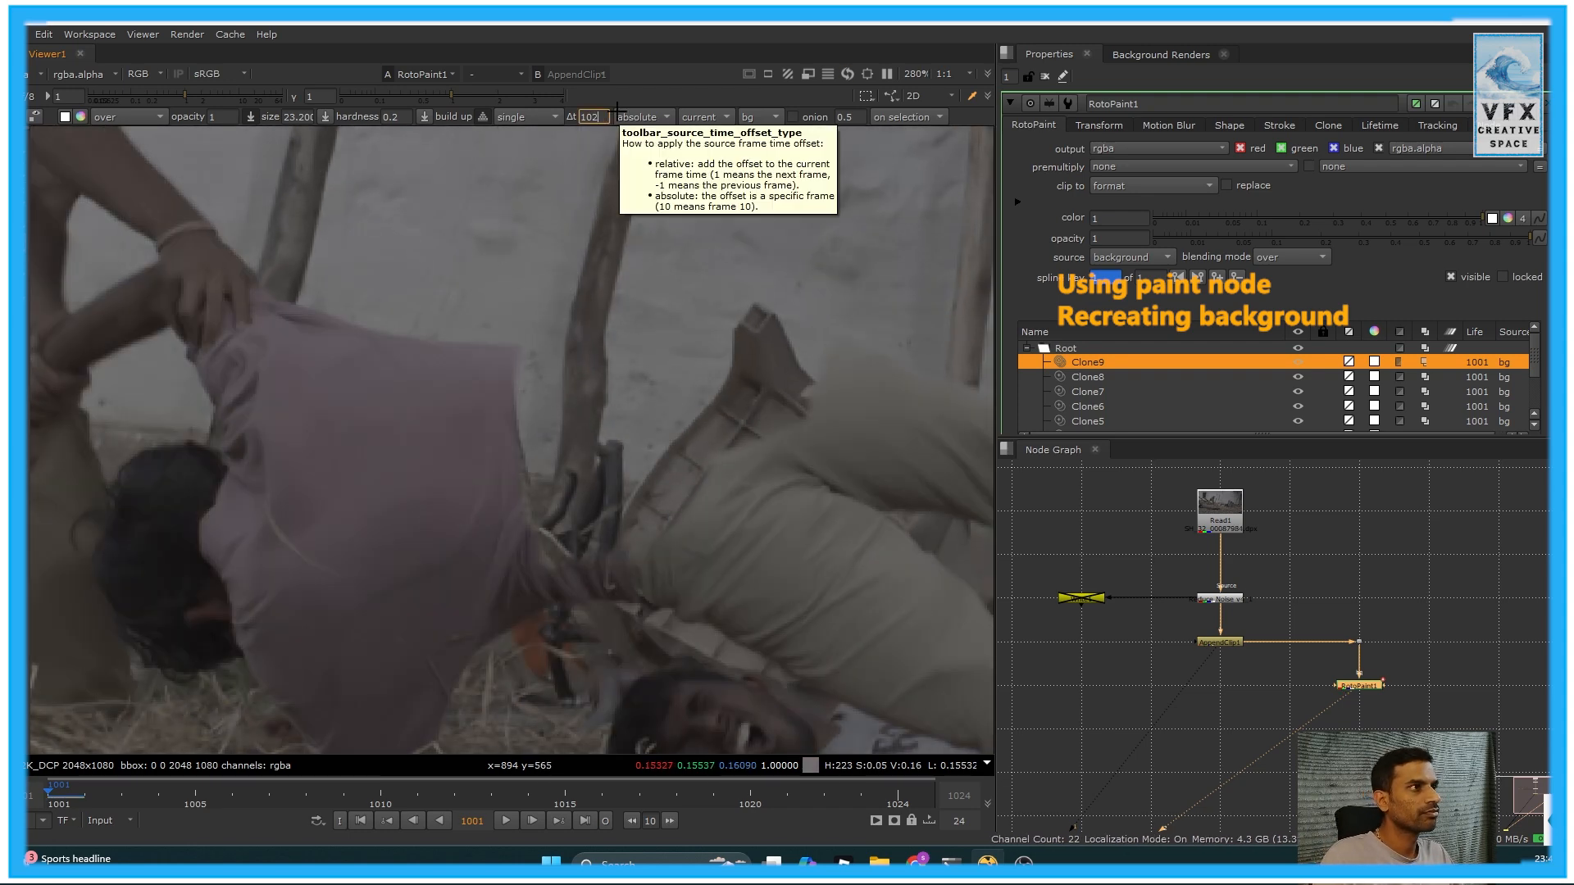
key("Return")
key("t")
key("KP_8")
key("KP_8")
key("KP_8")
key("KP_8")
key("KP_8")
key("KP_8")
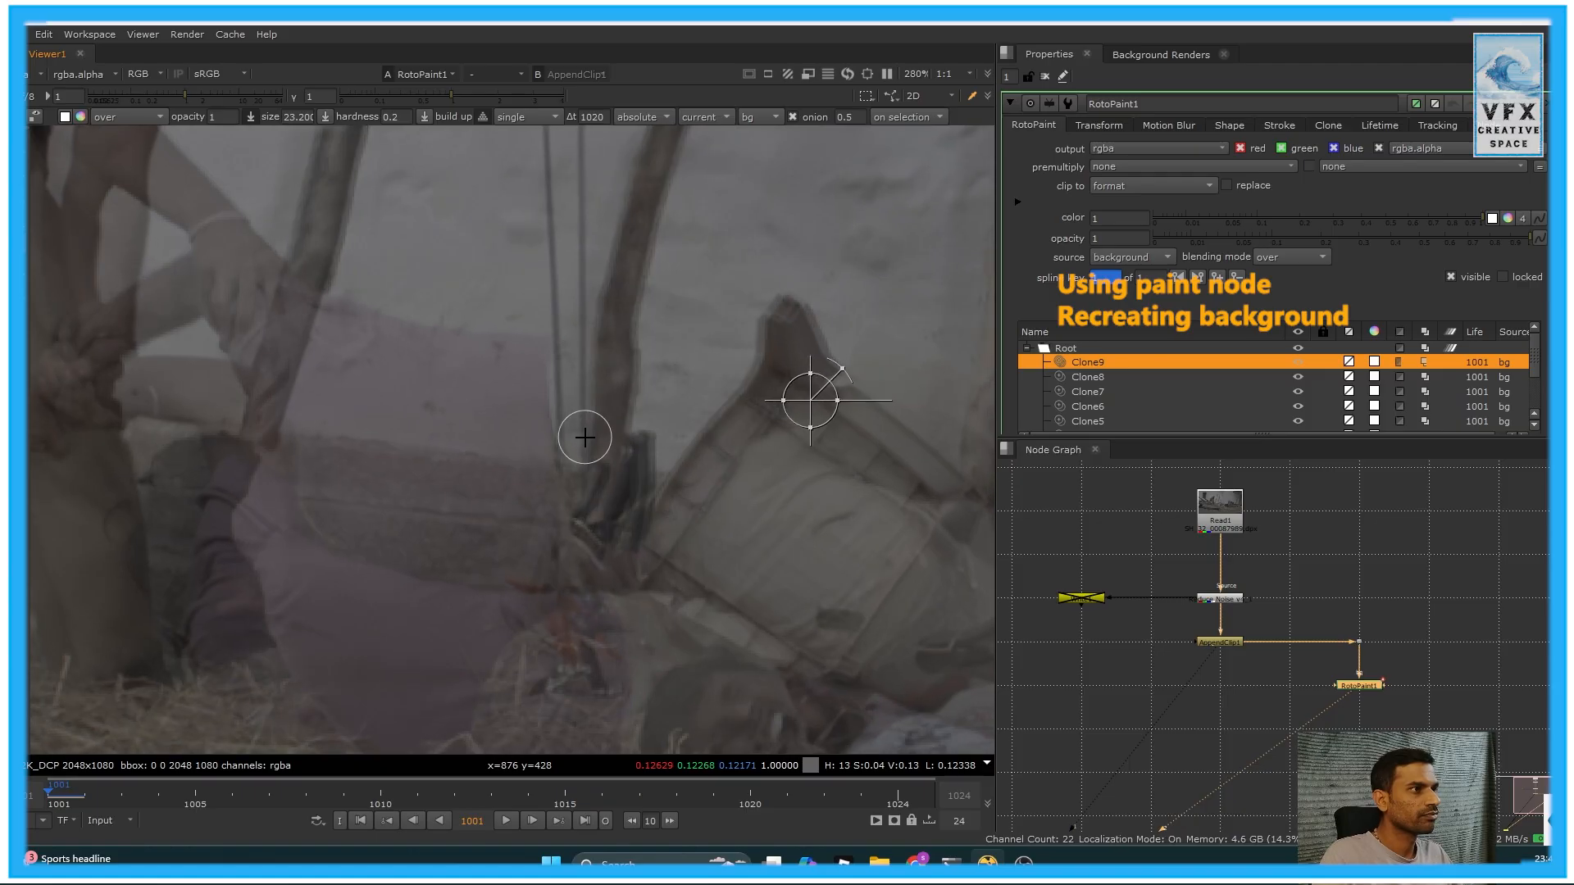
key("t")
Clone the wall, ledge and pole base from frame 1020 over the shirt's edge, adjusting the brush size to 25.2
mouse_move(498, 572)
left_mouse_down()
mouse_move(555, 490)
mouse_move(556, 525)
left_mouse_up()
mouse_move(540, 413)
left_mouse_down()
mouse_move(541, 502)
mouse_move(540, 355)
left_mouse_up()
left_click_drag(518, 413, 537, 413, "shift")
left_click_drag(509, 382, 497, 522)
mouse_move(513, 521)
left_mouse_down()
mouse_move(552, 573)
mouse_move(566, 564)
left_mouse_up()
left_click_drag(465, 426, 471, 358)
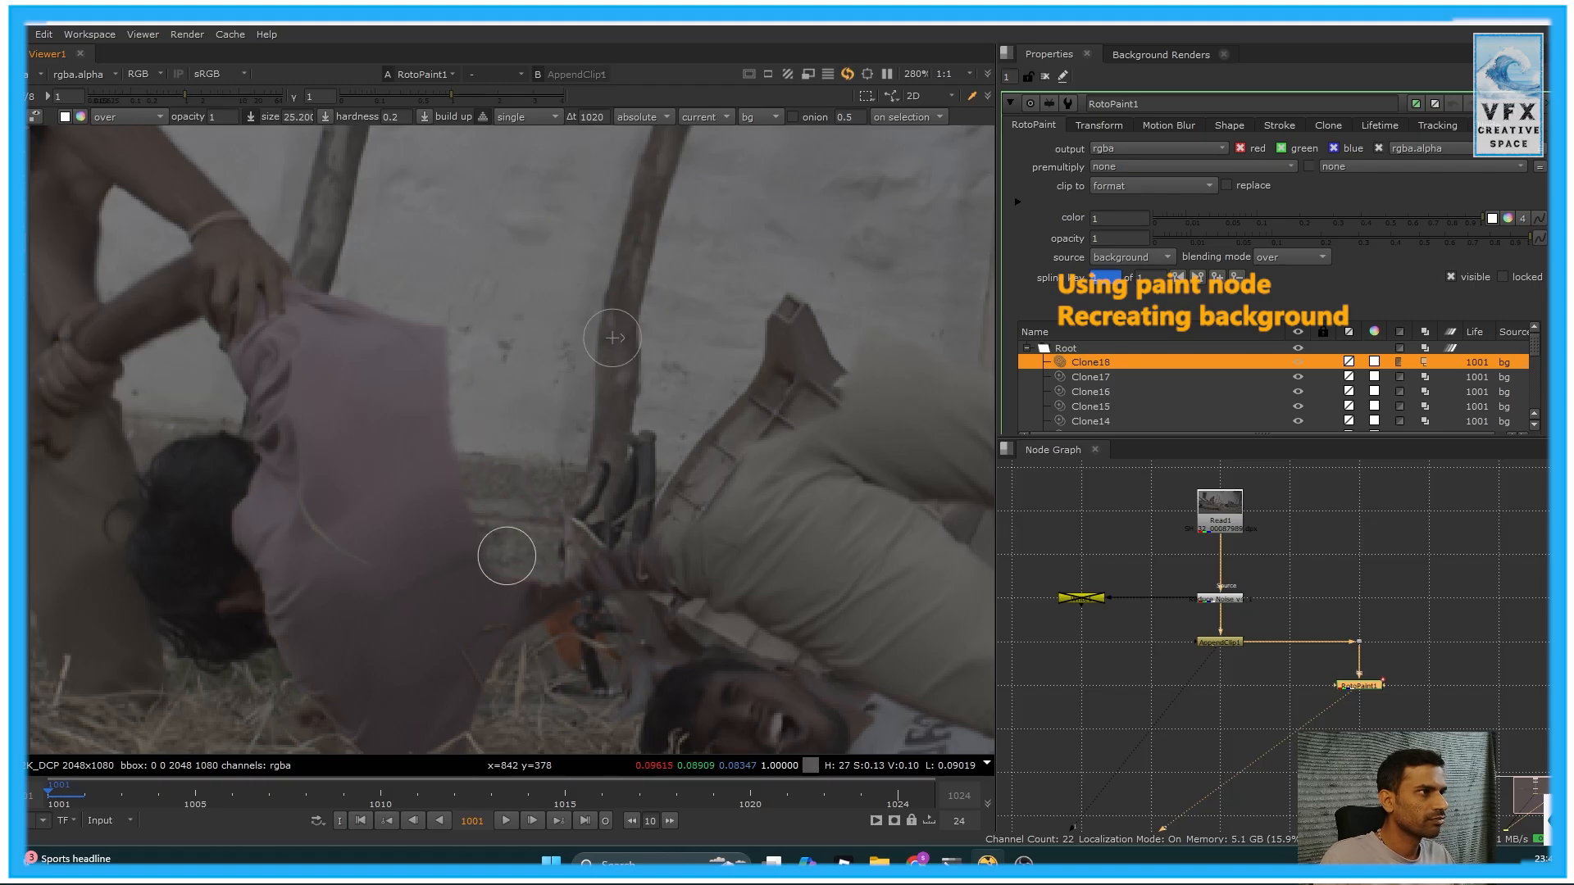
Compare the original plate with the painted result, then inspect the remaining wire ends at the plate's upper edge
scroll(495, 468, "down", 5)
key("1")
key("2")
scroll(579, 400, "down", 3)
middle_click_drag(579, 400, 566, 537)
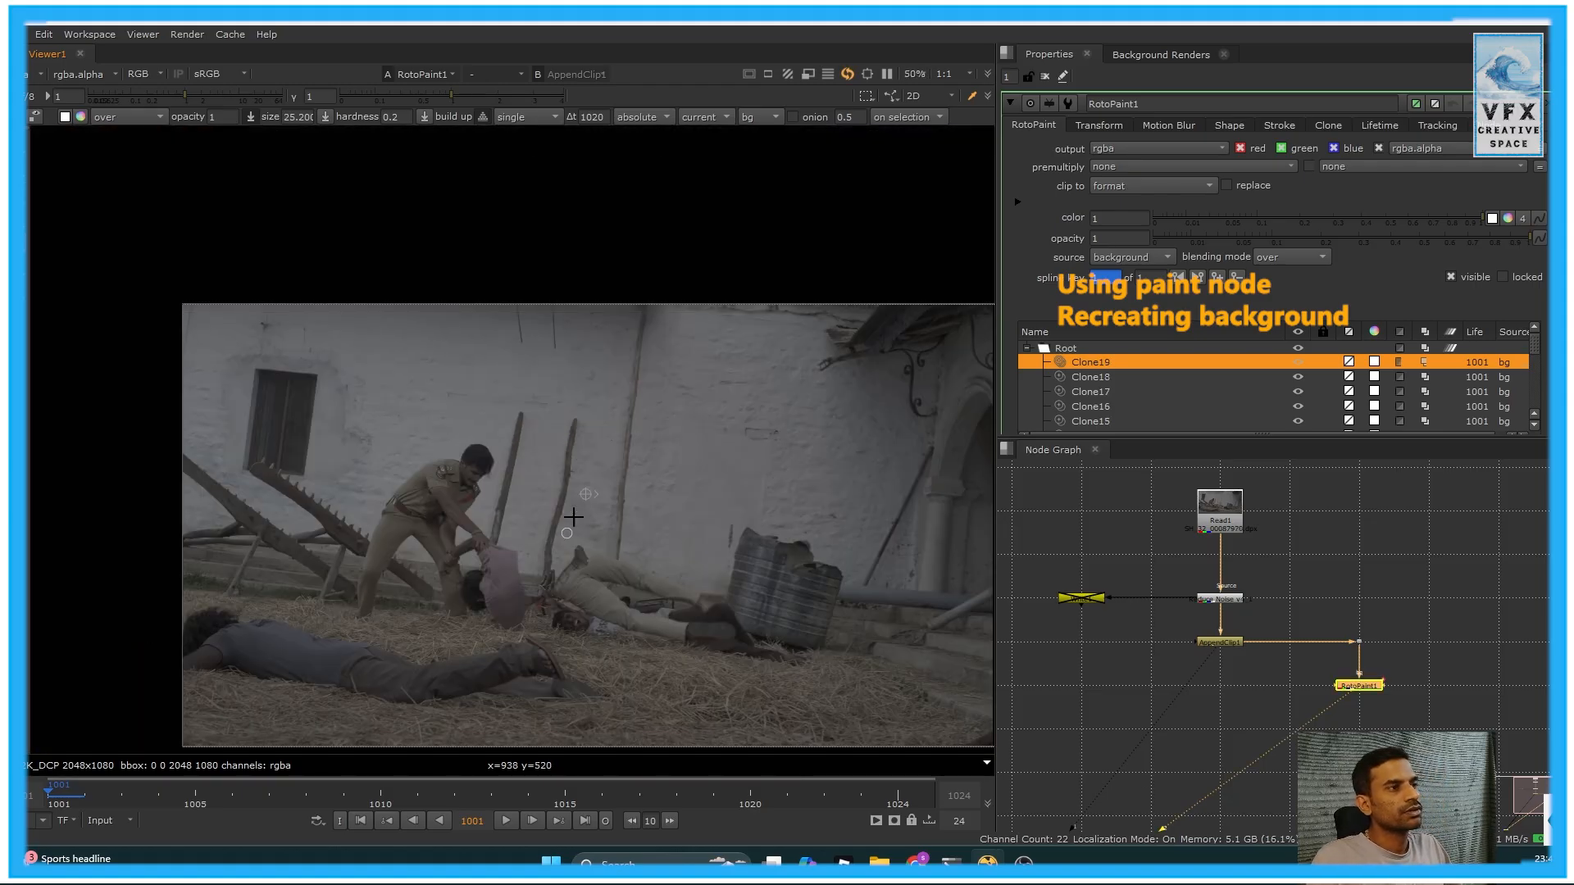
middle_click_drag(576, 443, 576, 499)
scroll(574, 442, "up", 6)
middle_click_drag(498, 395, 502, 426)
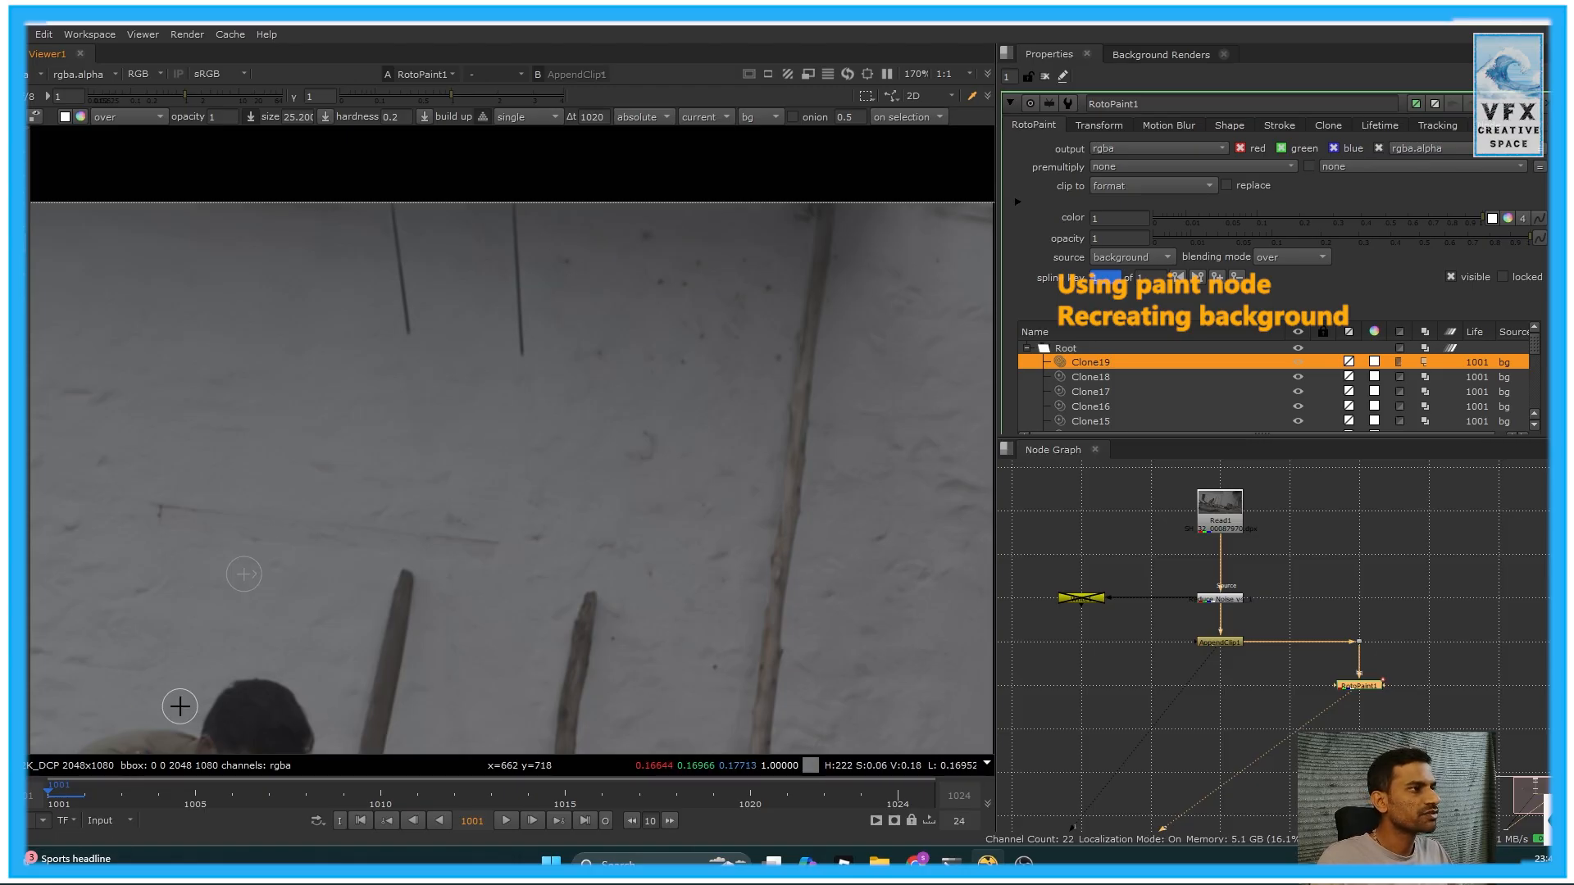
Set the clone source to frame 1002 and the brush size to 30.2, show its onion overlay and reset the clone transform
key("Right")
key("Left")
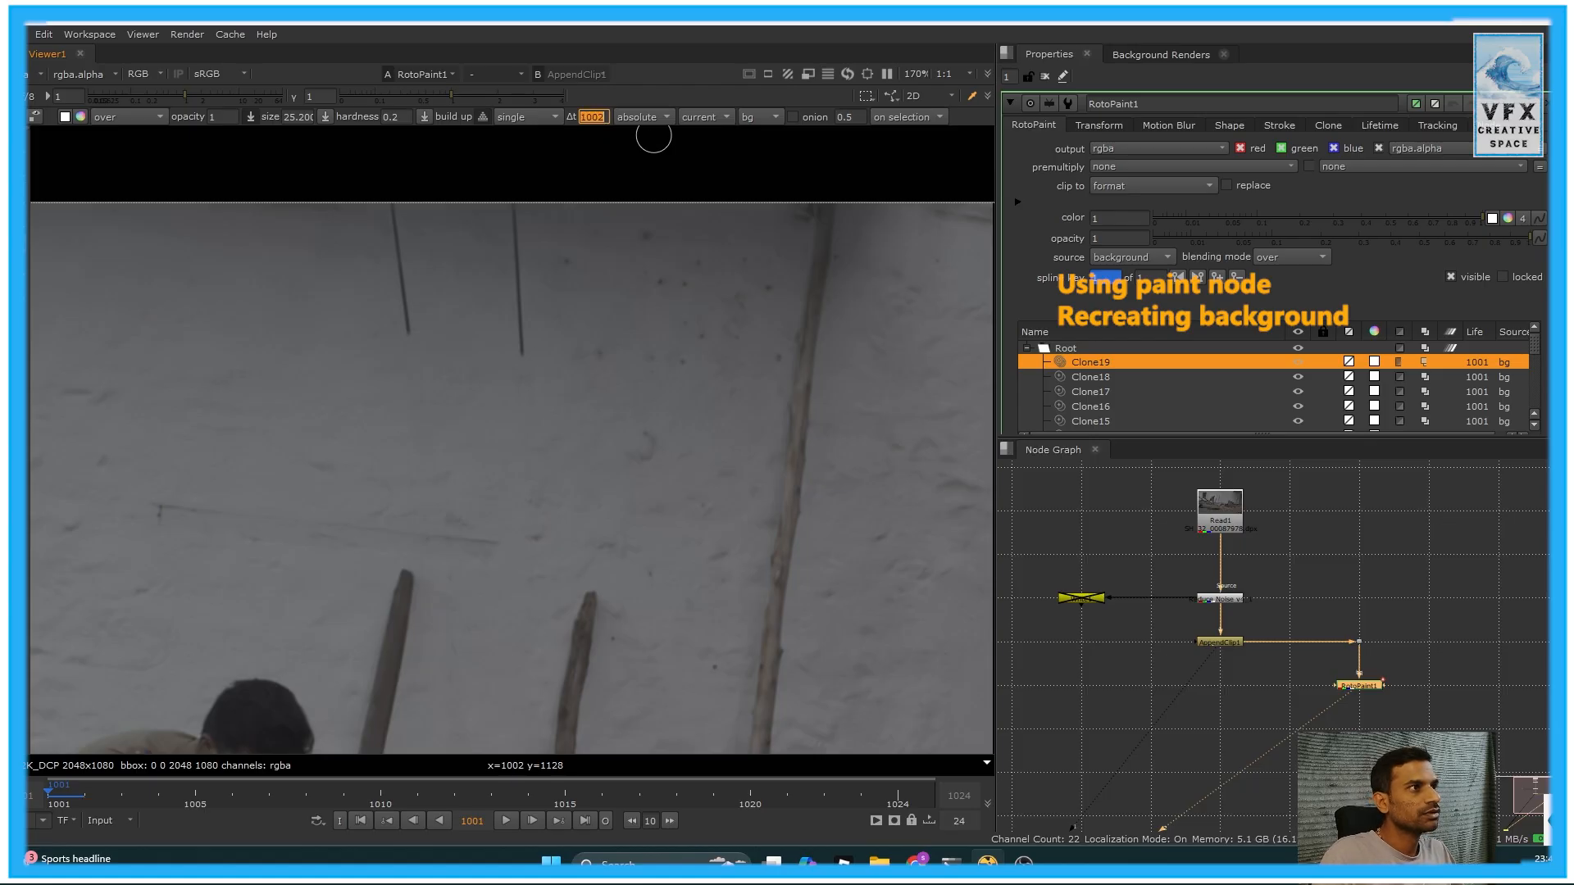
left_click_drag(466, 384, 470, 383, "shift")
middle_click_drag(511, 359, 503, 371)
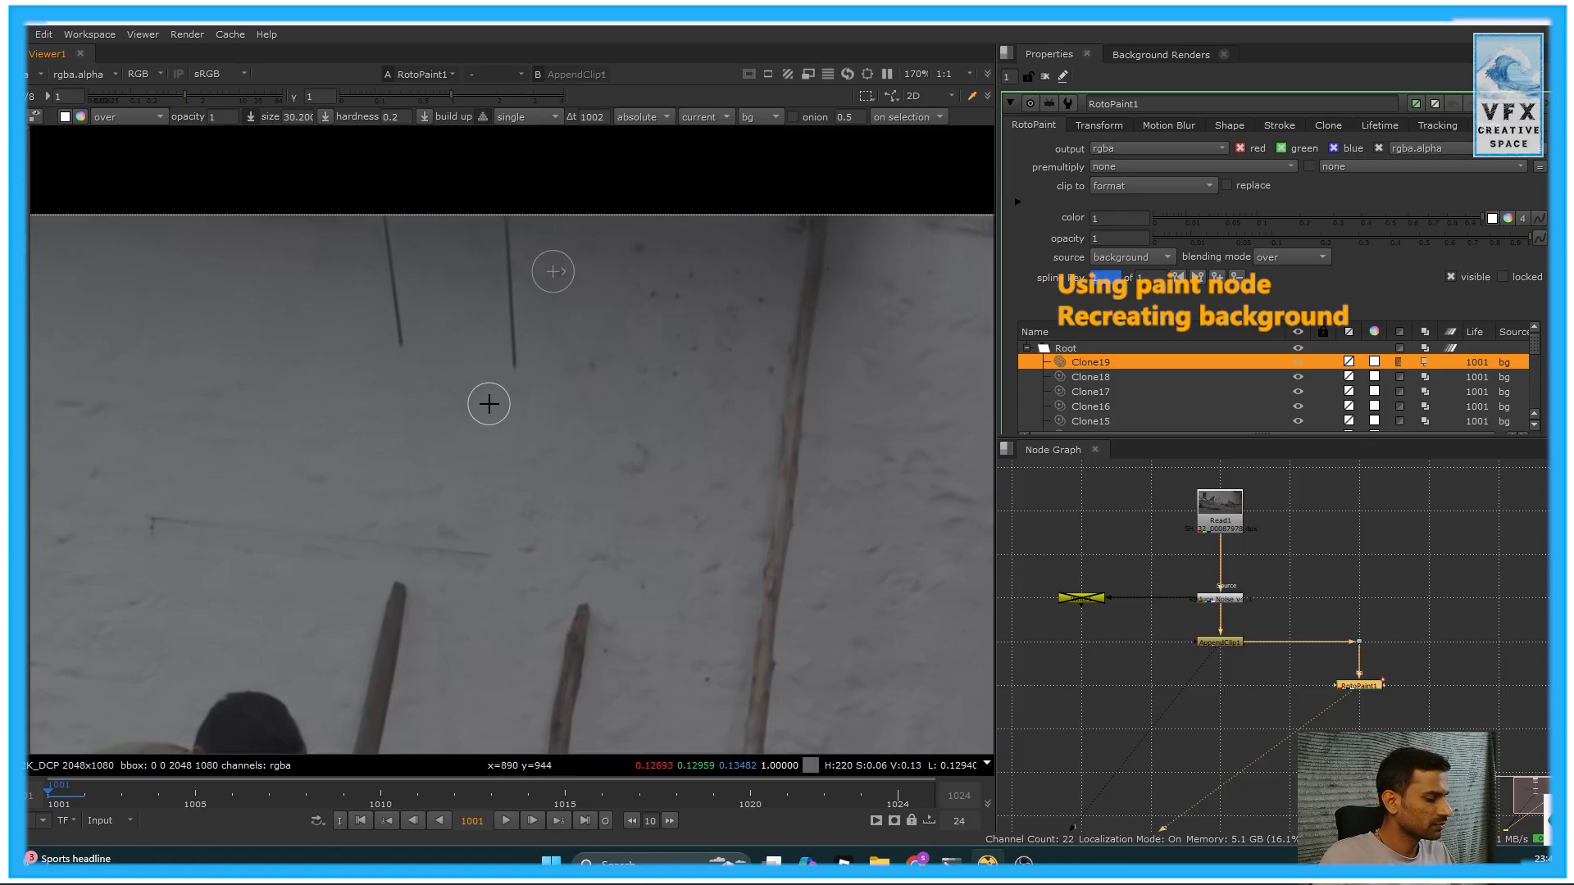
key("t")
key("t")
key("t")
key("t")
key("t")
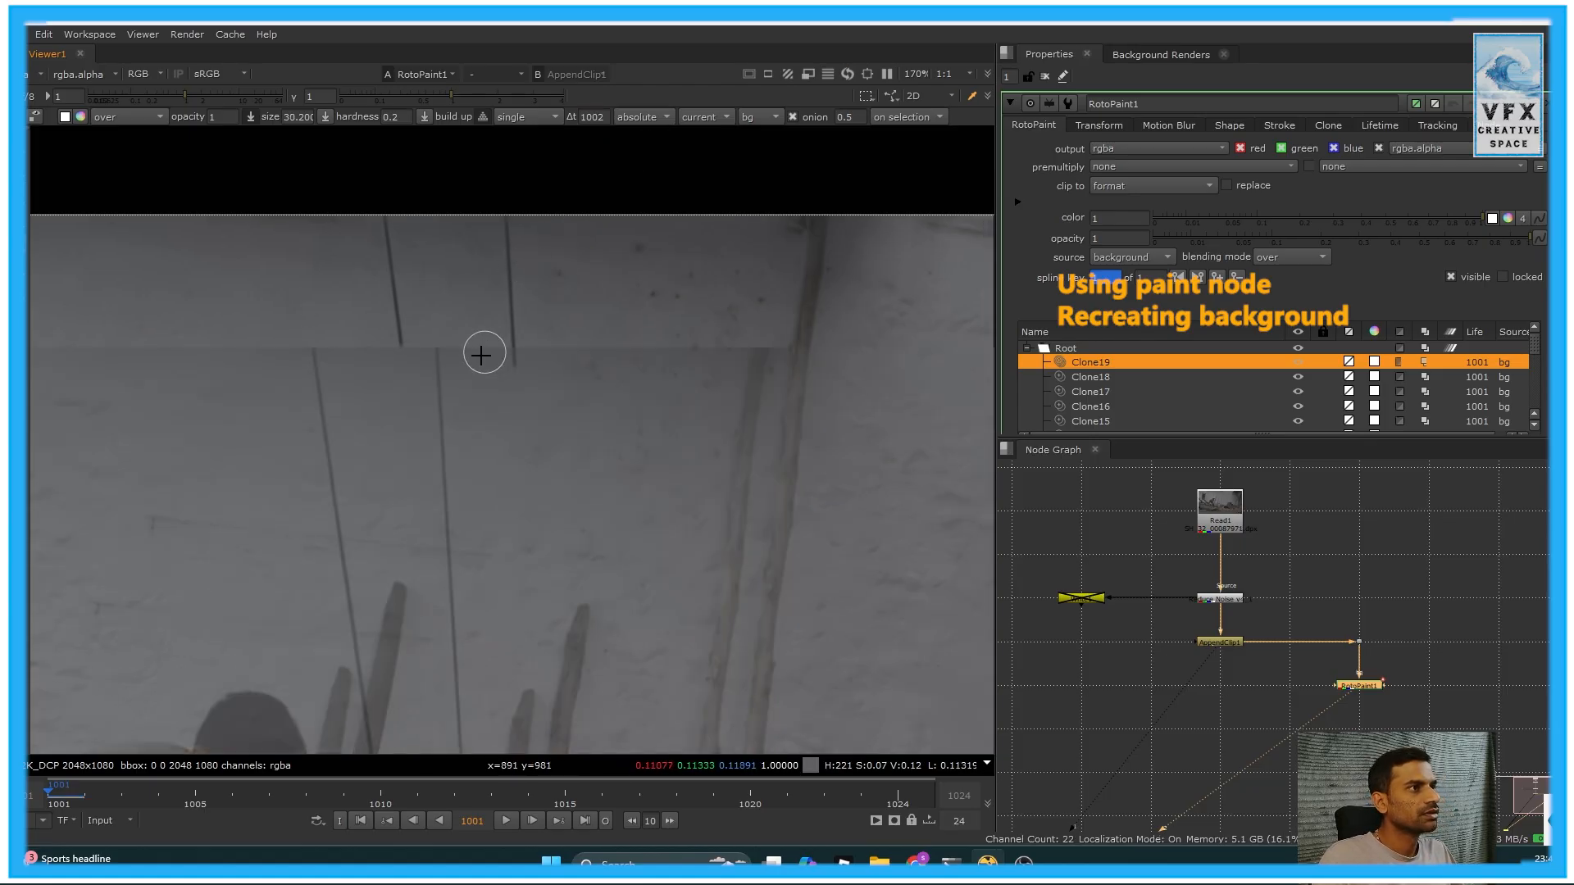
left_click(34, 116)
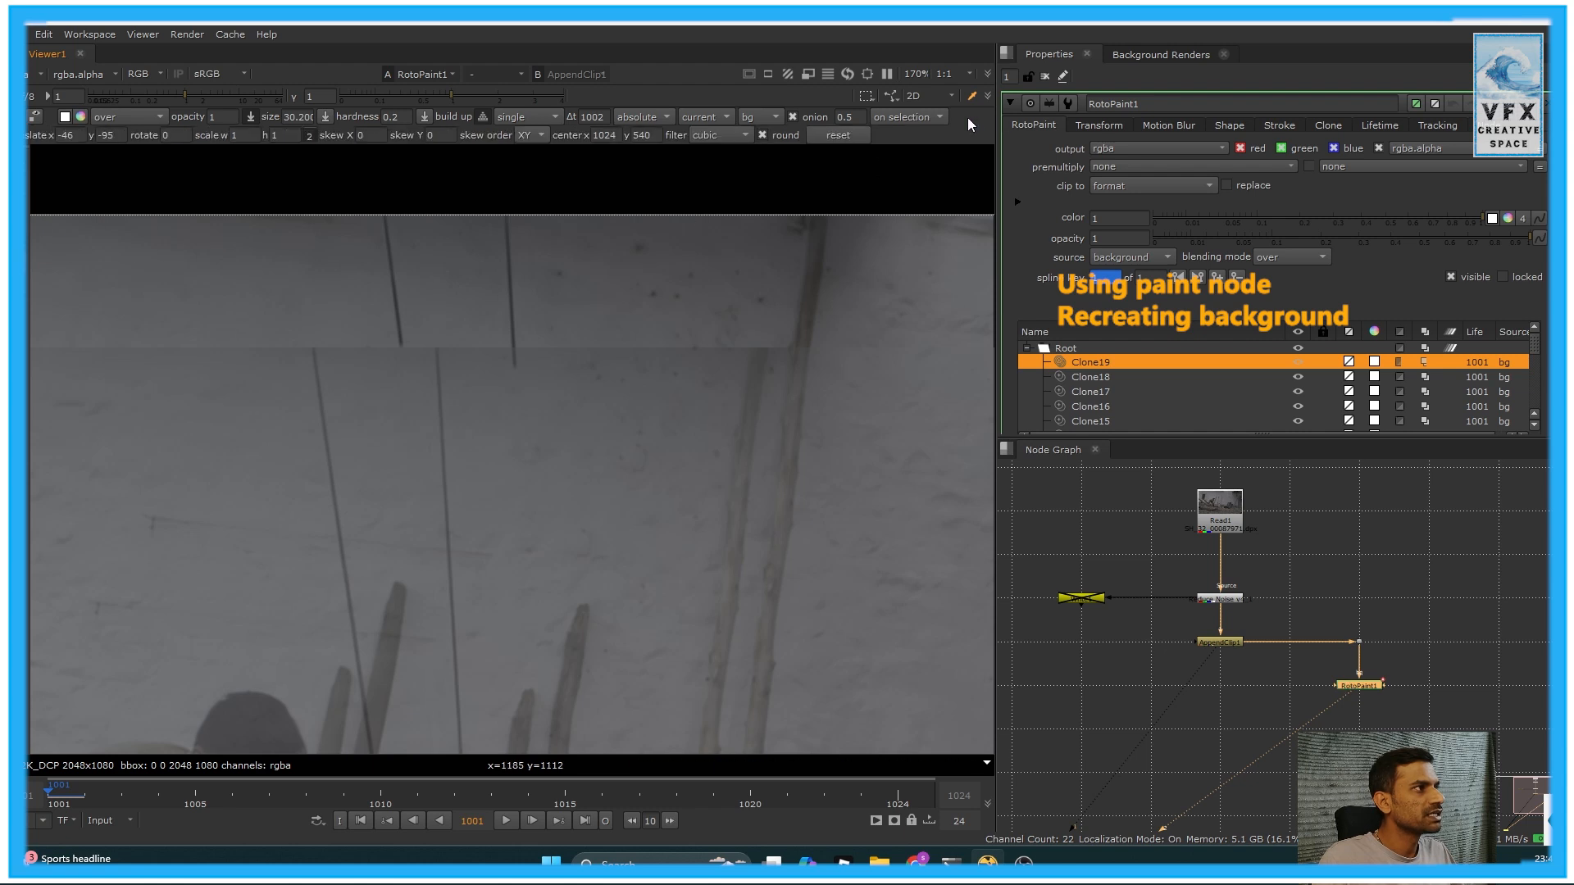
left_click(843, 137)
middle_click_drag(450, 404, 500, 471)
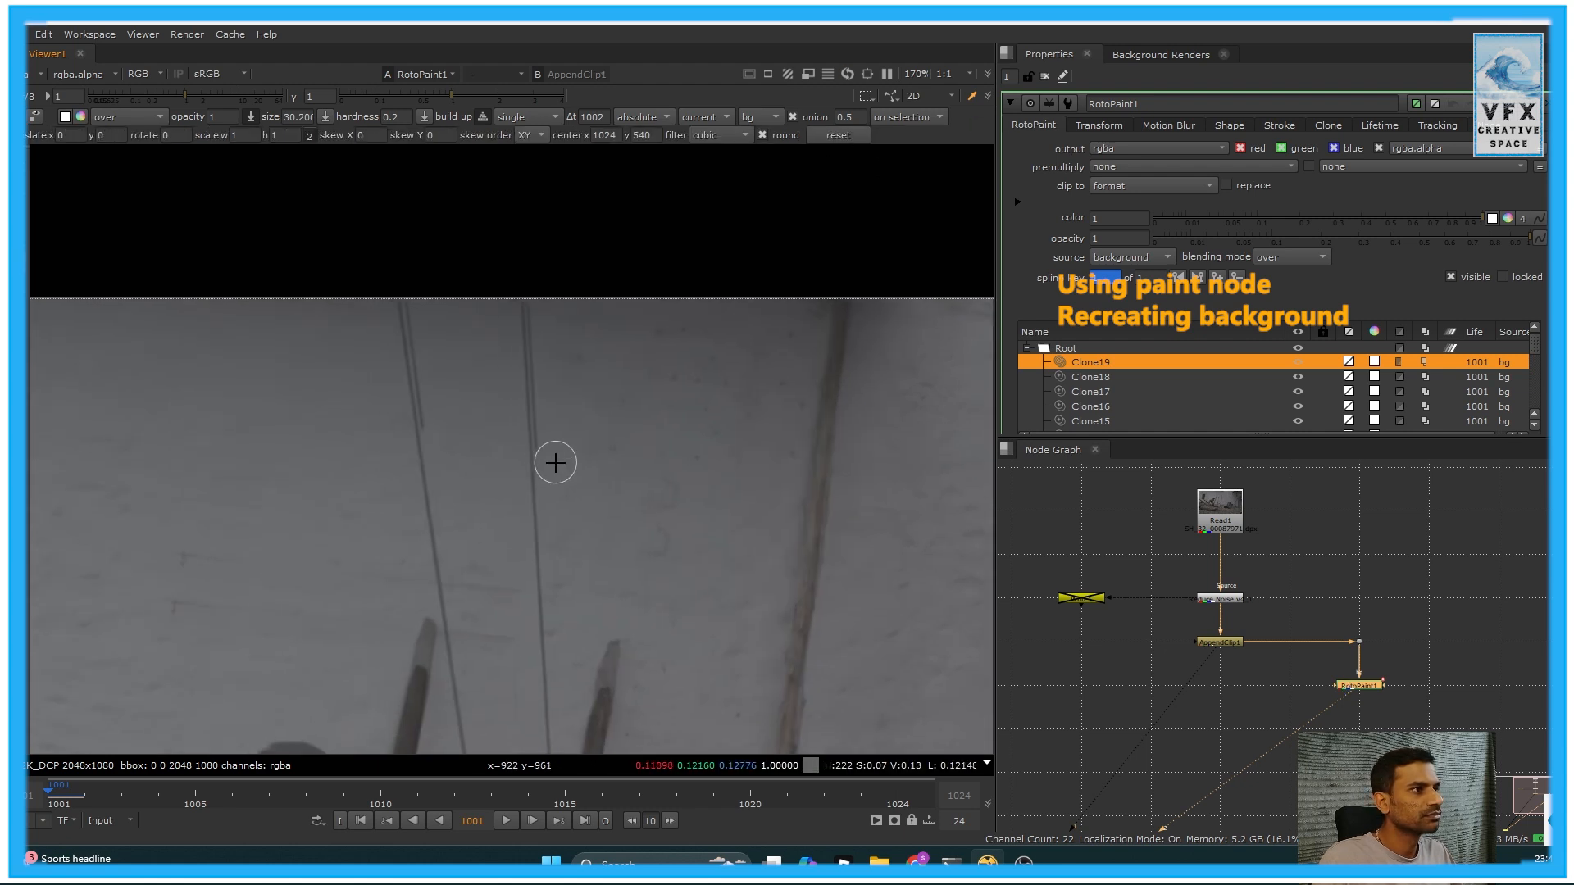
scroll(555, 401, "up", 2)
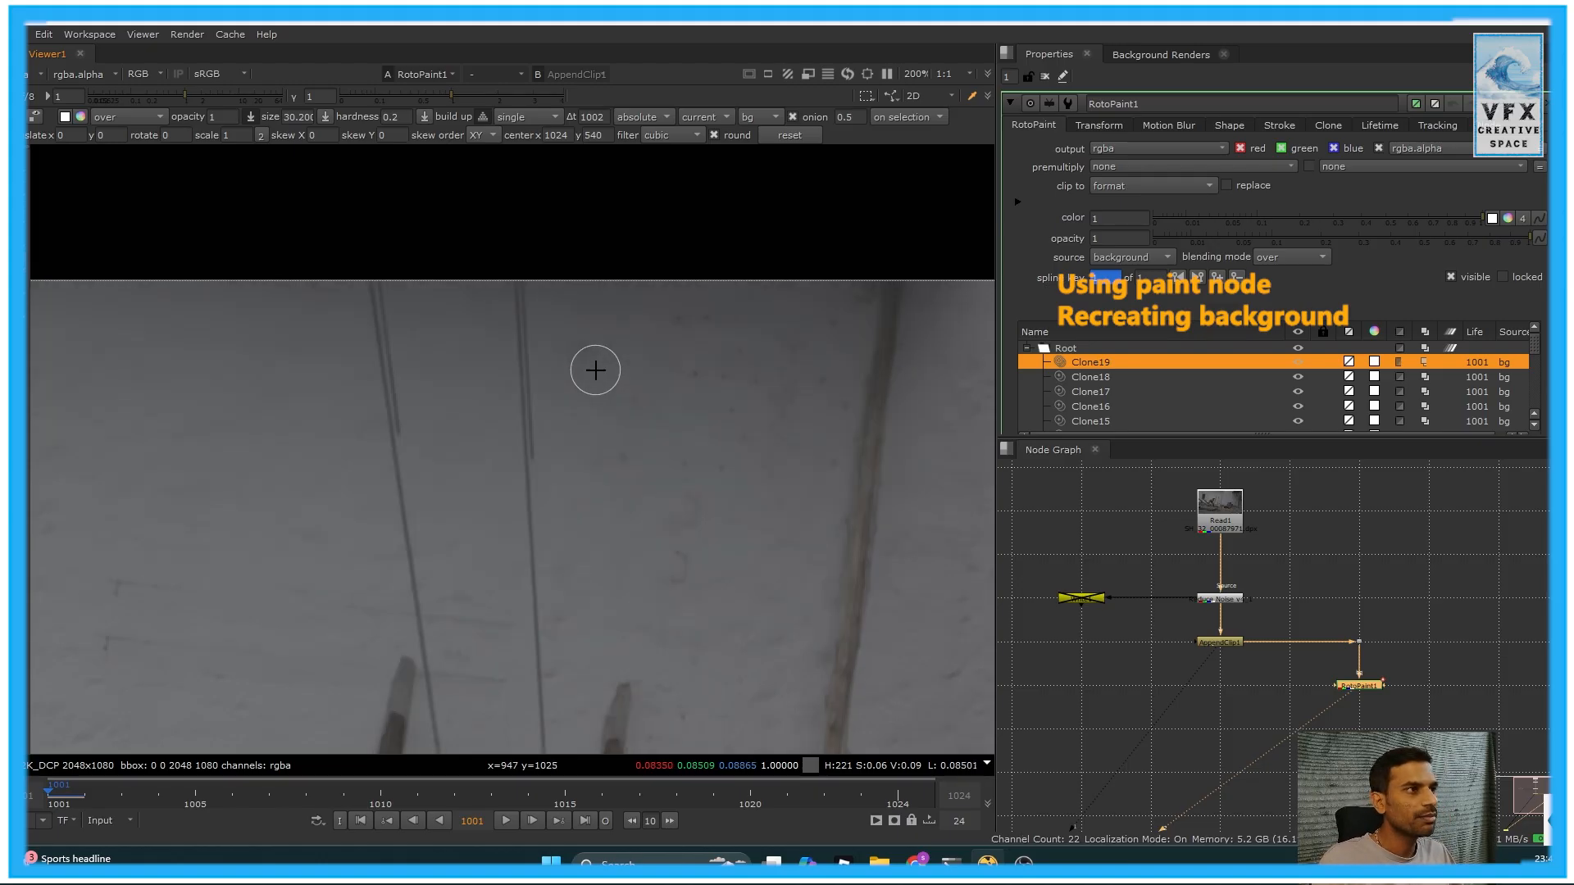
Nudge the frame 1002 overlay to an offset of x -6, y -35 so it matches the wall, then hide the overlay
key("KP_4")
key("KP_4")
key("KP_4")
key("KP_4")
key("KP_4")
key("KP_4")
key("KP_4")
key("KP_4")
key("KP_4")
key("KP_4")
key("KP_4")
key("KP_4")
key("KP_4")
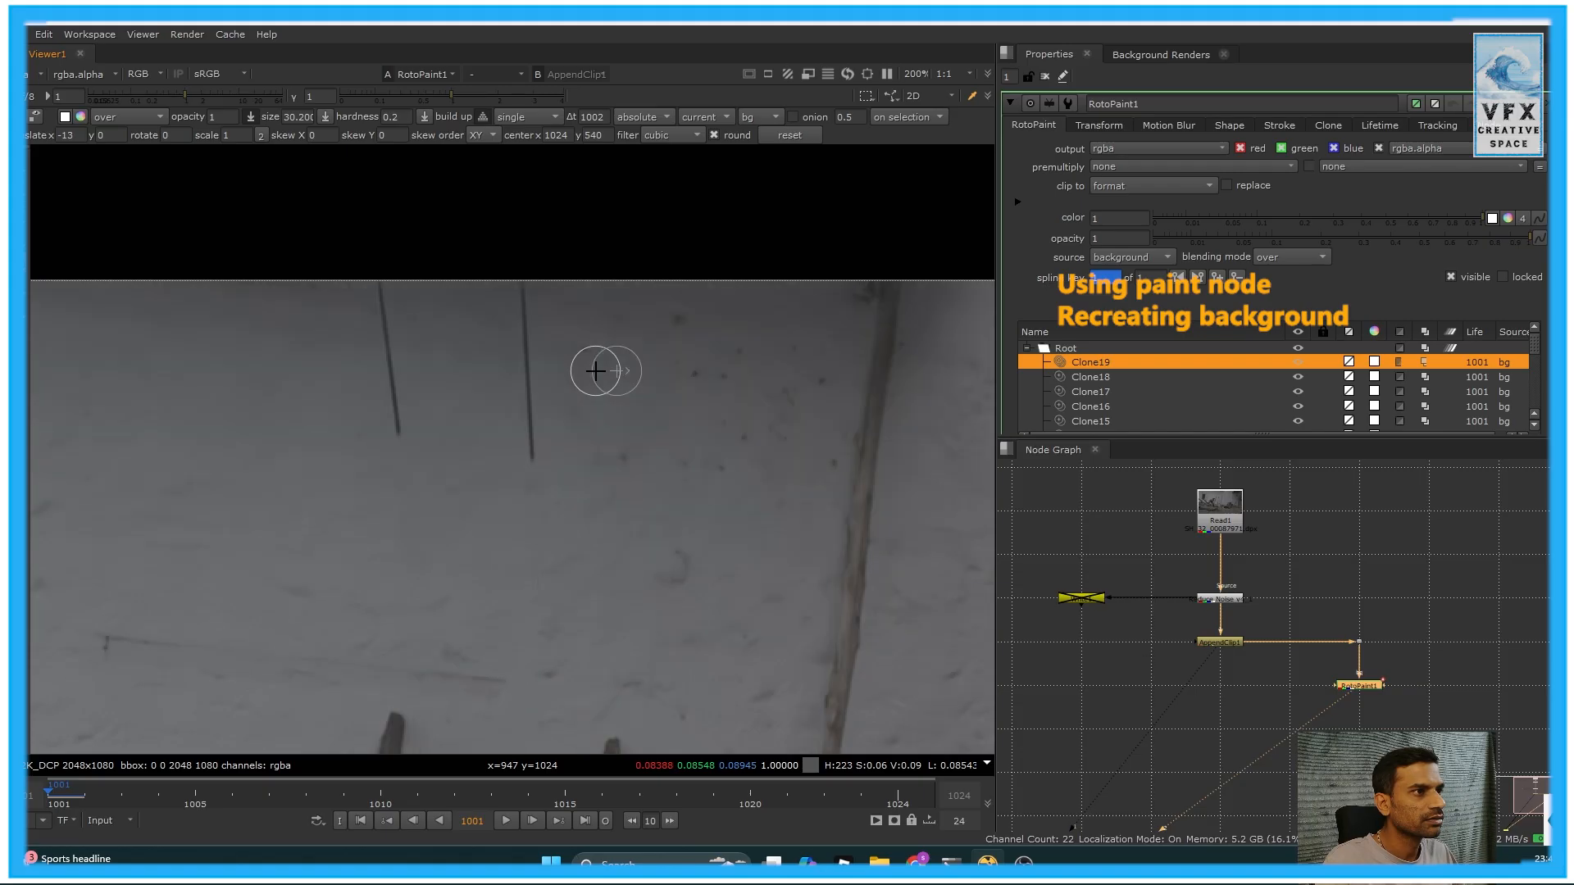
key("KP_6")
key("KP_6")
key("KP_6")
key("KP_6")
key("KP_6")
key("KP_6")
key("KP_6")
key("KP_6")
key("KP_6")
key("KP_6")
key("KP_6")
key("KP_6")
key("shift+KP_2")
key("shift+KP_2")
key("shift+KP_2")
key("shift+KP_4")
key("KP_6")
key("KP_6")
key("KP_6")
key("KP_6")
key("KP_2")
key("KP_2")
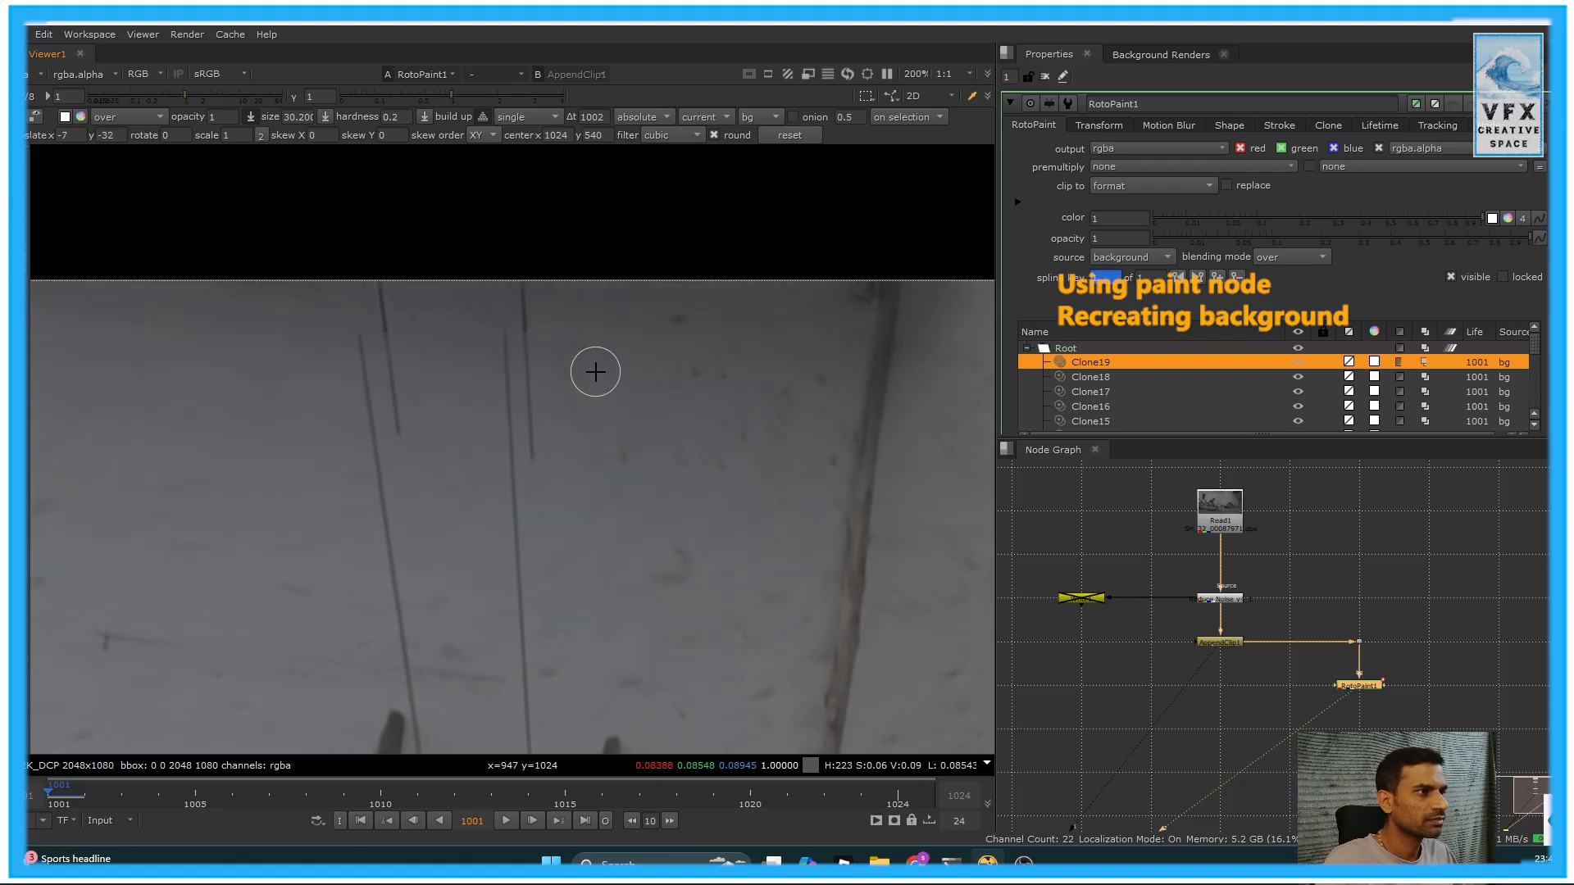
key("KP_6")
key("KP_2")
key("KP_2")
key("t")
key("t")
key("t")
Clone wall texture from frame 1002 over the lower parts of both remaining wires with a brush size of about 14.39
scroll(544, 386, "up", 5)
left_click_drag(570, 444, 548, 464, "shift")
mouse_move(516, 387)
left_mouse_down()
mouse_move(502, 310)
mouse_move(527, 578)
left_mouse_up()
middle_click_drag(470, 592, 812, 598)
left_click_drag(512, 290, 546, 526)
scroll(598, 412, "down", 7)
middle_click_drag(604, 464, 574, 513)
scroll(574, 573, "down", 2)
middle_click_drag(569, 602, 555, 414)
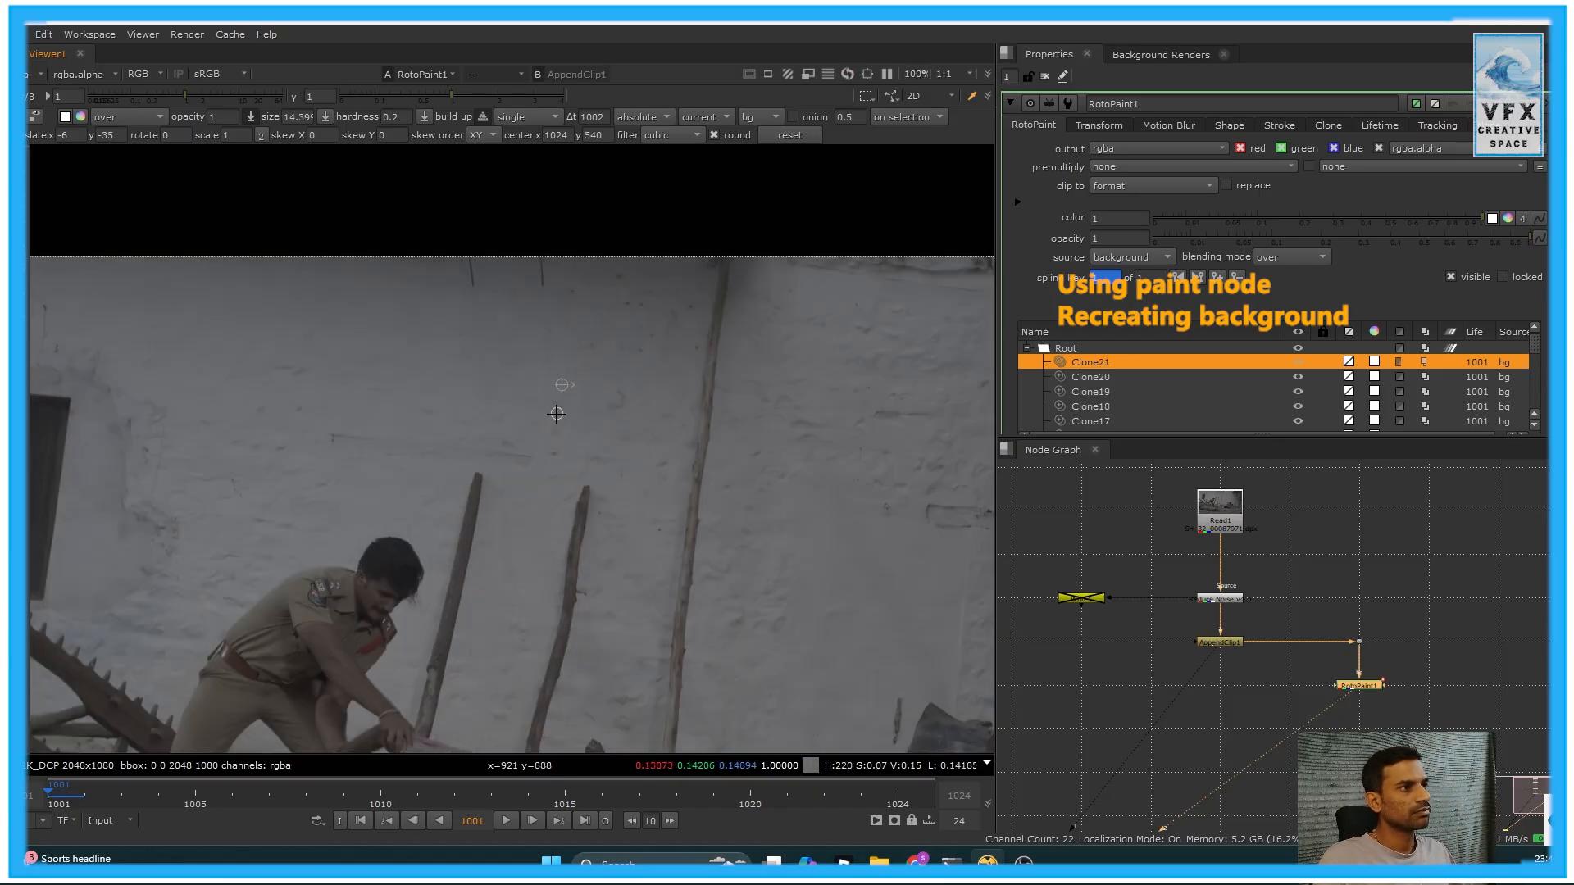
Switch the clone source to fg and clone adjacent wall over the last wire ends at the plate's upper edge
scroll(640, 168, "up", 4)
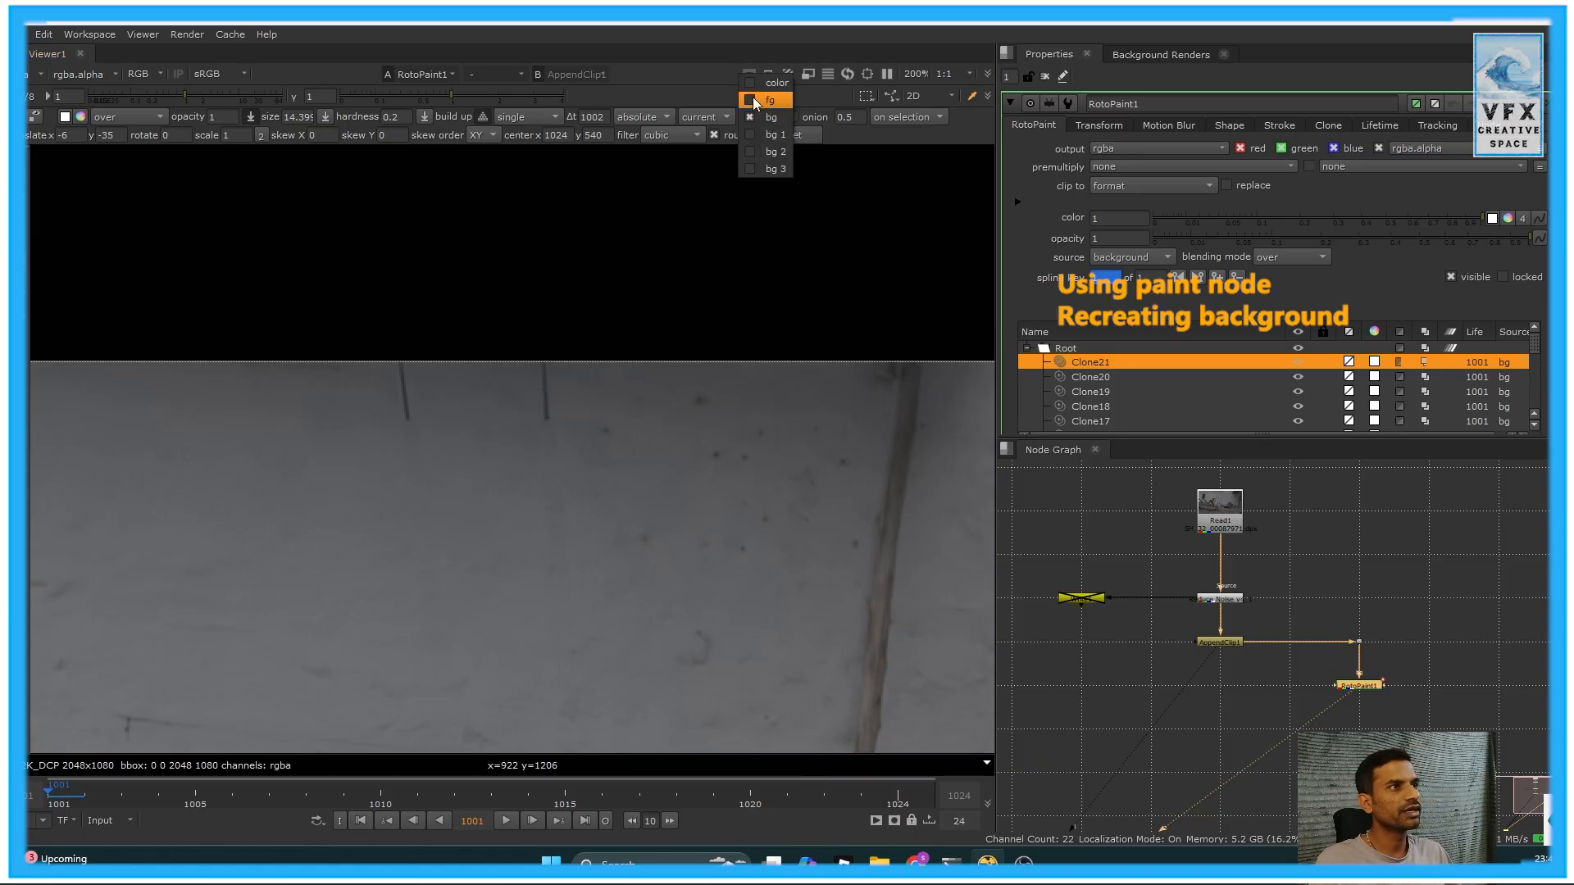
left_click(748, 102)
scroll(605, 375, "up", 2)
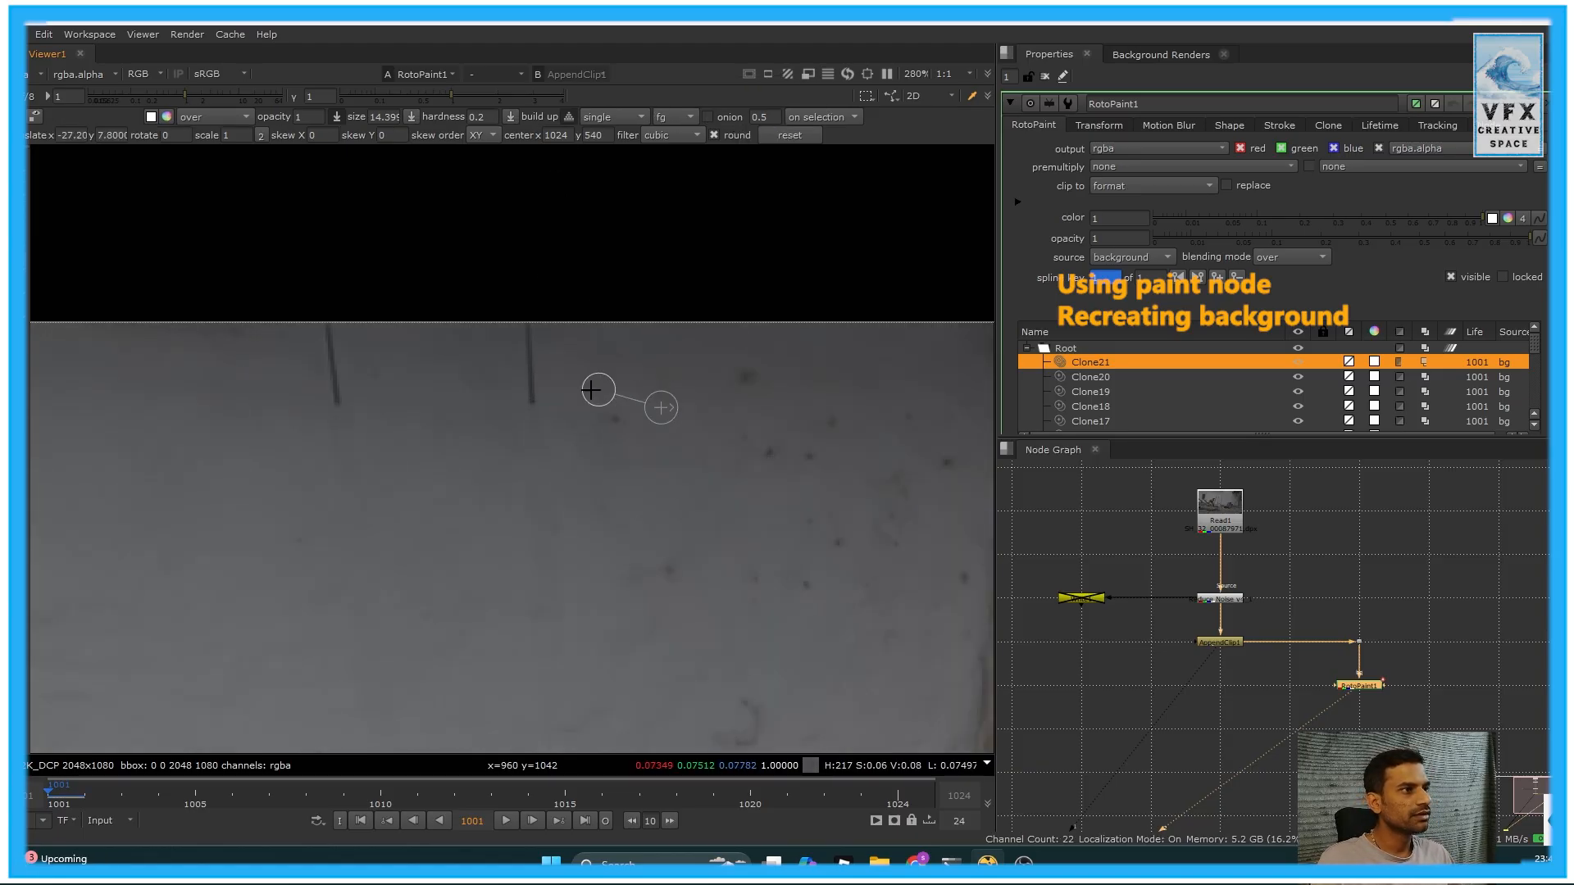
left_click_drag(535, 400, 535, 377)
left_click_drag(528, 320, 527, 412)
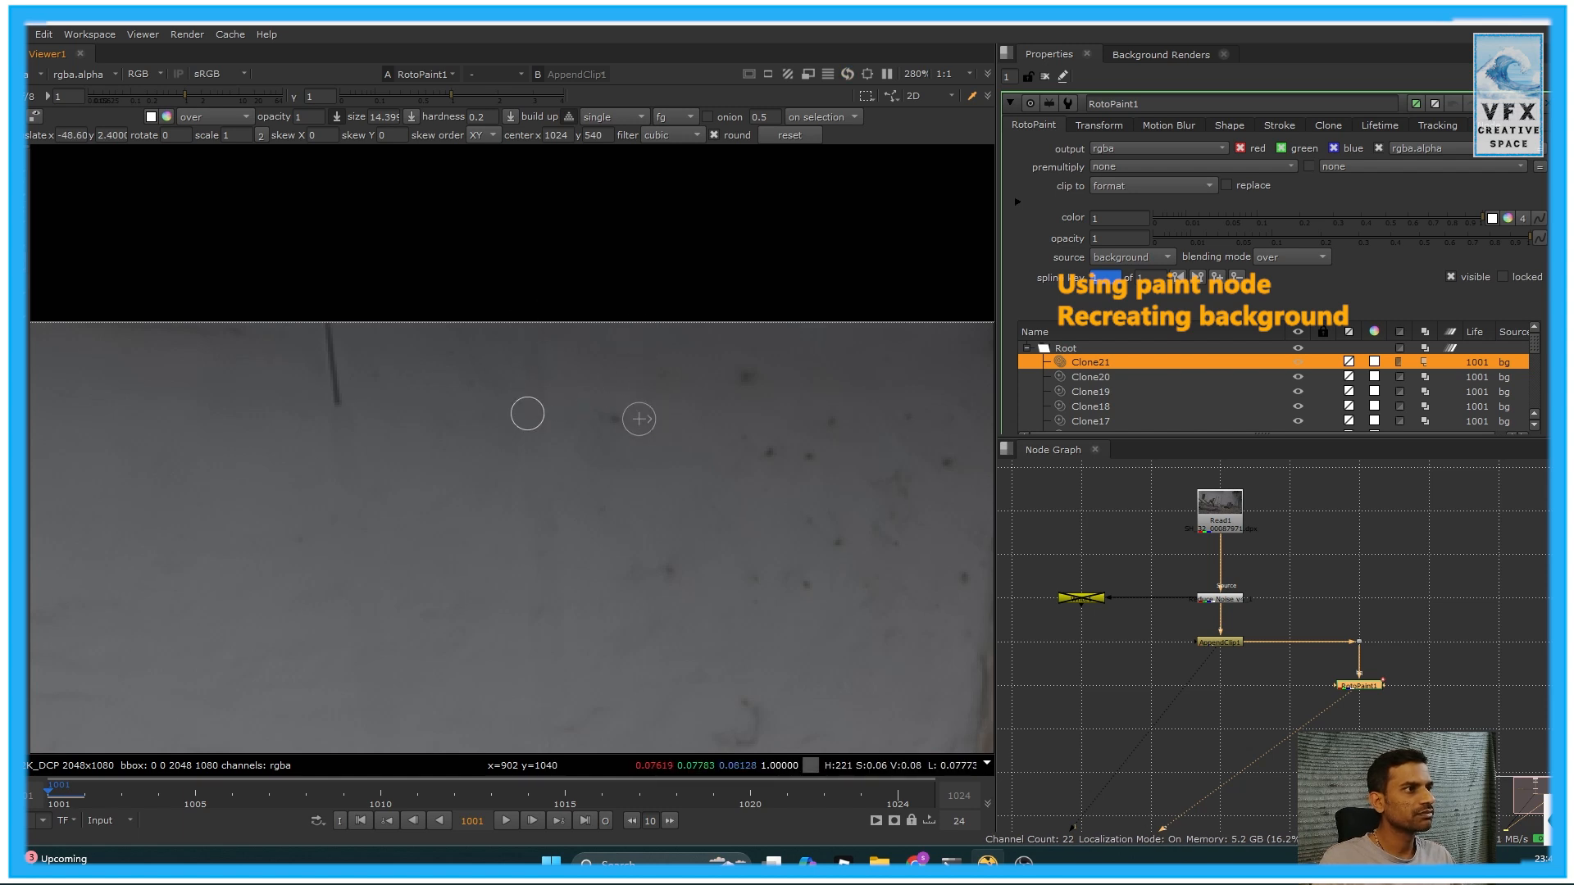
mouse_move(337, 402)
left_mouse_down()
mouse_move(332, 369)
mouse_move(326, 392)
left_mouse_up()
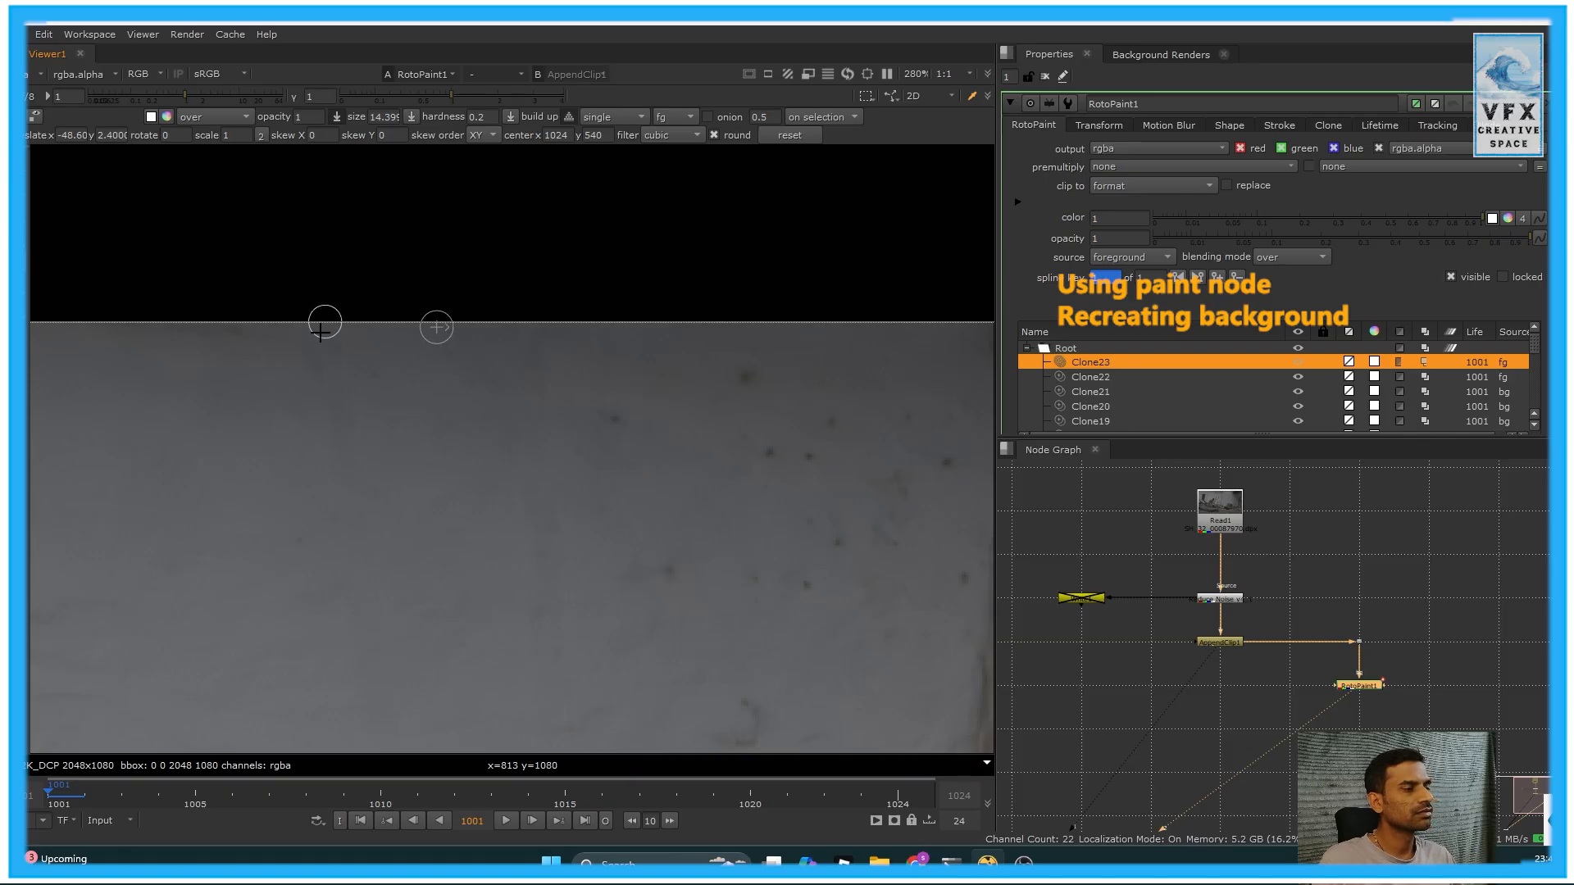
scroll(323, 426, "down", 8)
Compare the RotoPaint1 result with the unpainted plate several times, then check the wires on frame 1002 and return to frame 1001
left_click_drag(1402, 615, 1341, 661)
key("1")
left_click(1350, 686)
key("2")
left_click(1303, 690)
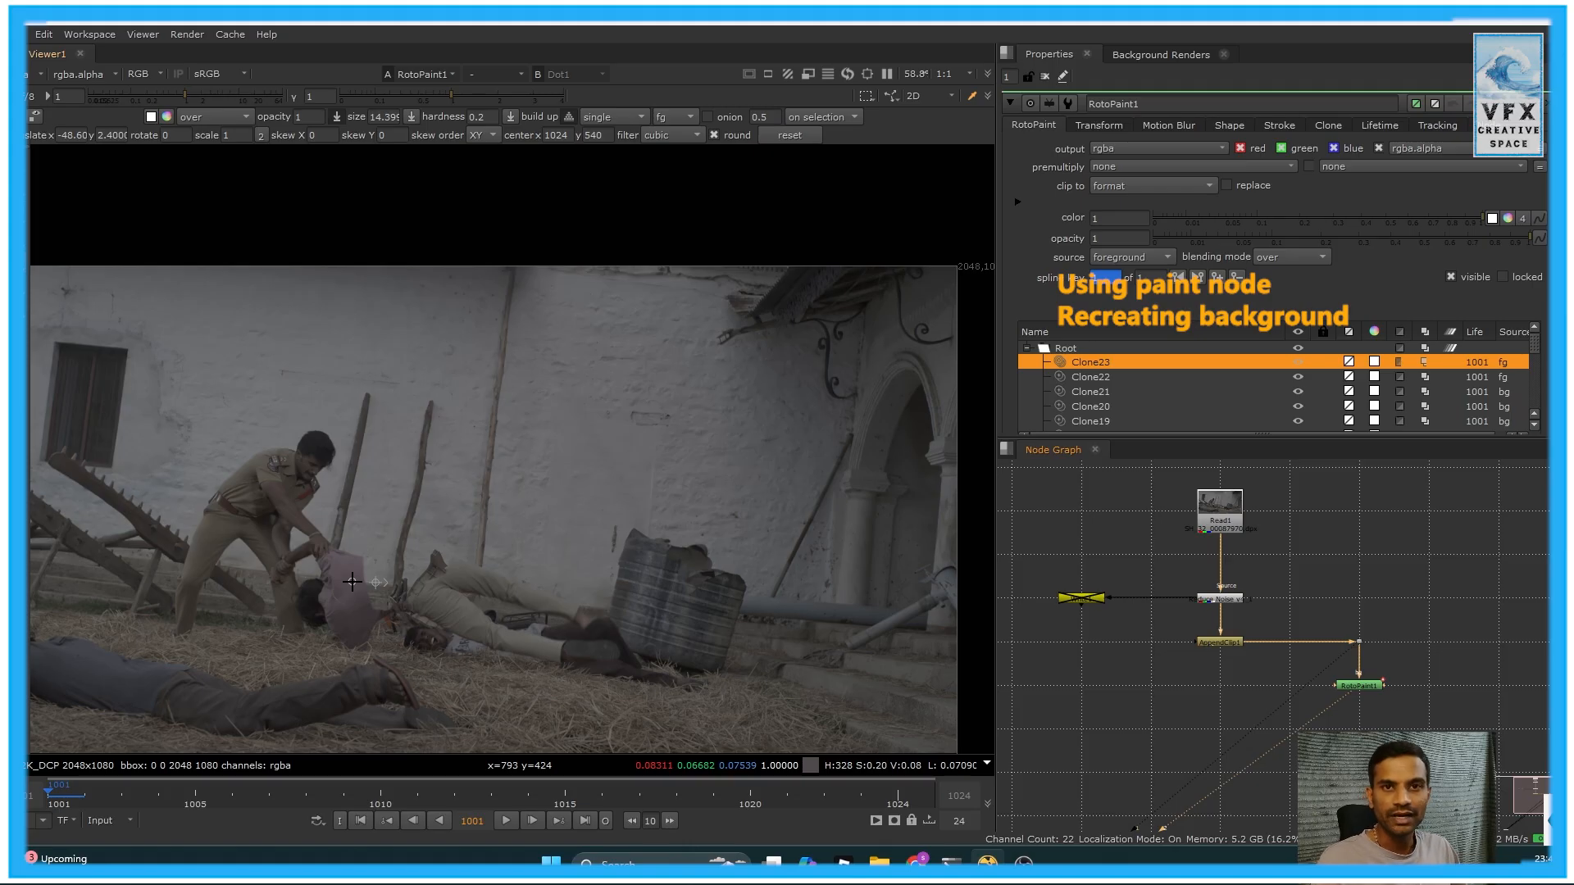
key("1")
key("2")
key("1")
key("2")
key("1")
key("2")
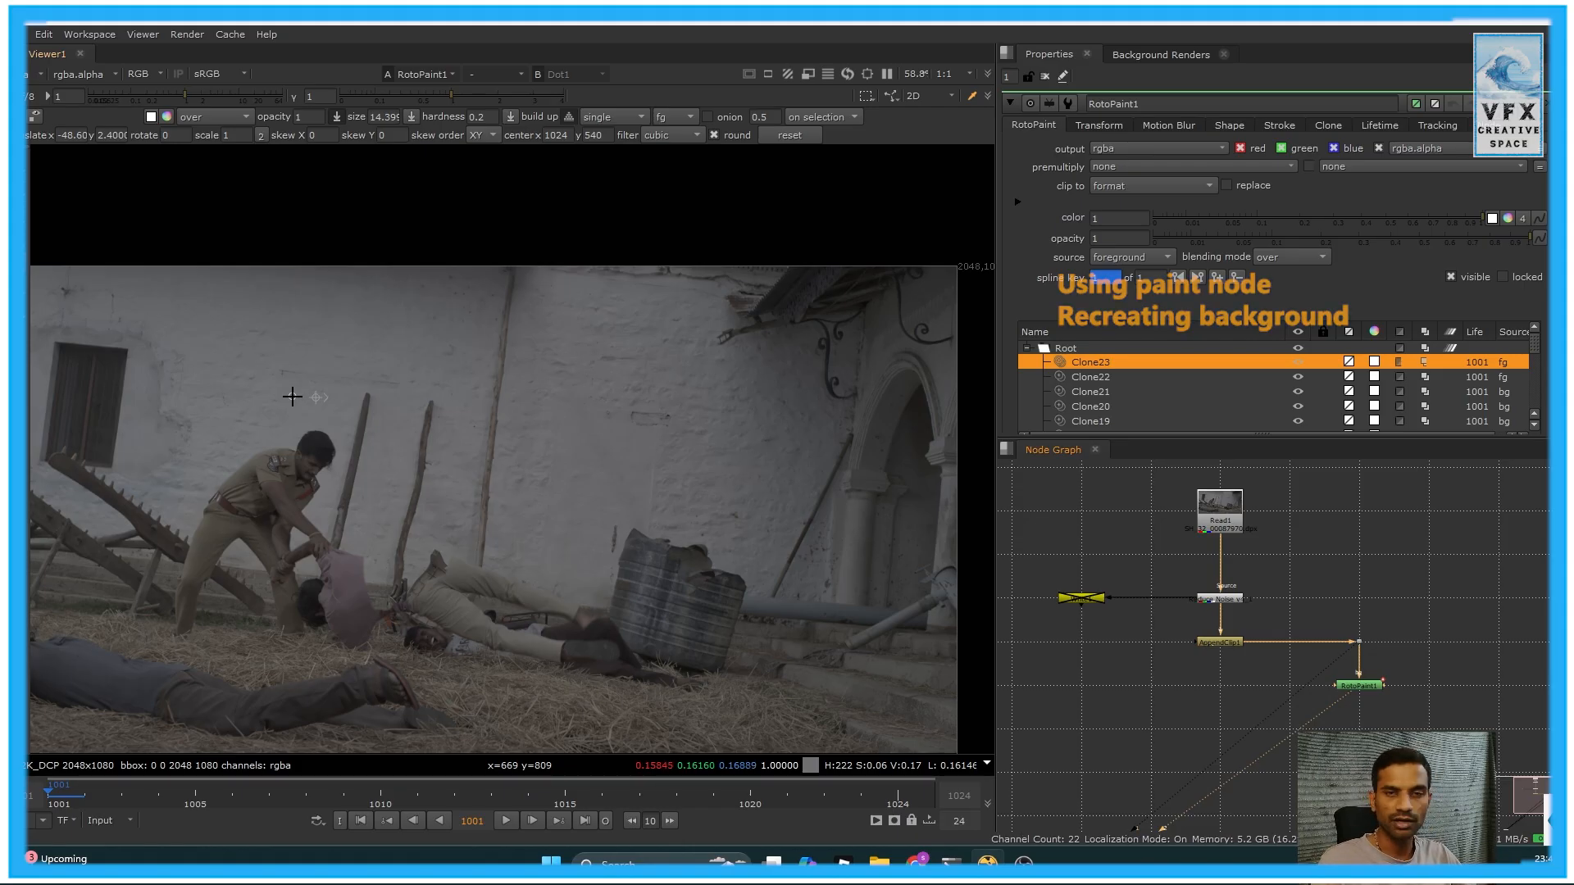
key("Right")
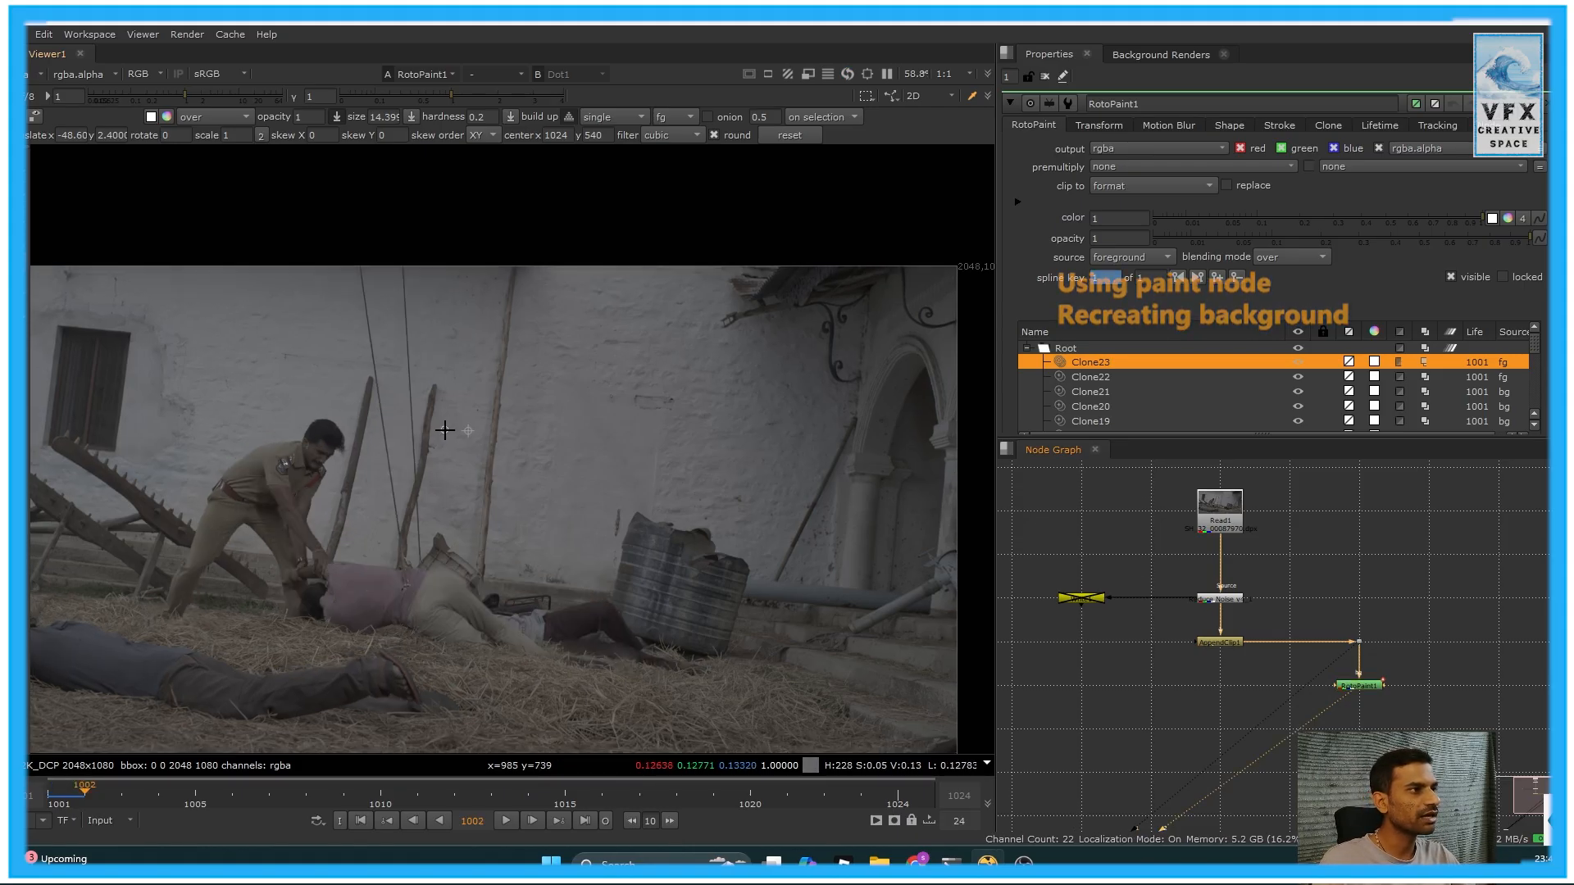
scroll(415, 444, "up", 4)
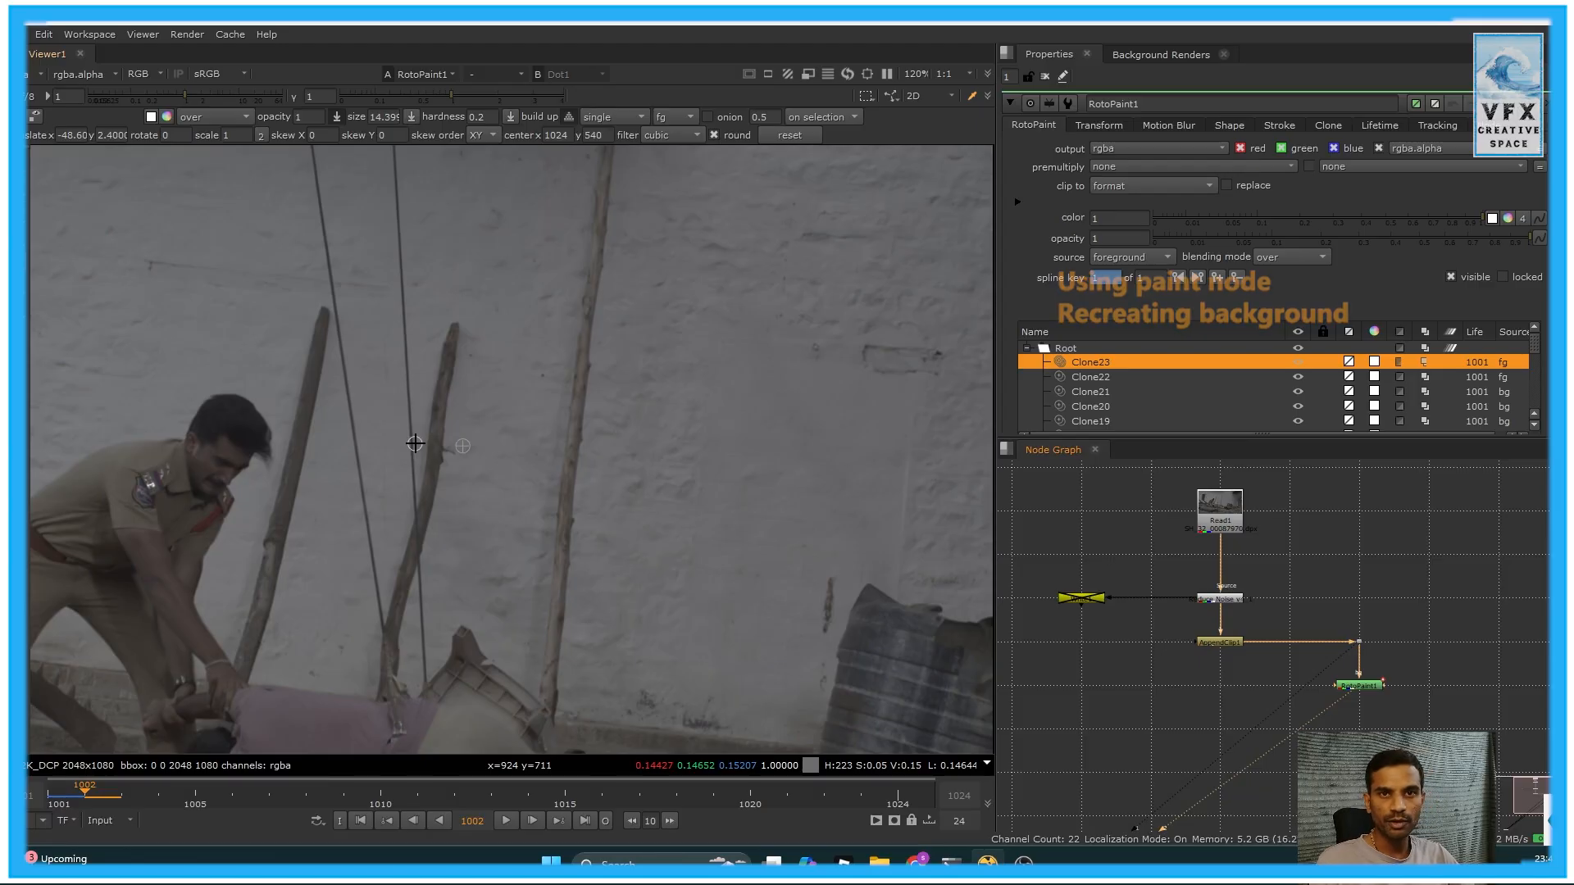
key("Left")
Add a FrameHold node at frame 1001 below RotoPaint1 and view its full output
left_click(1334, 725)
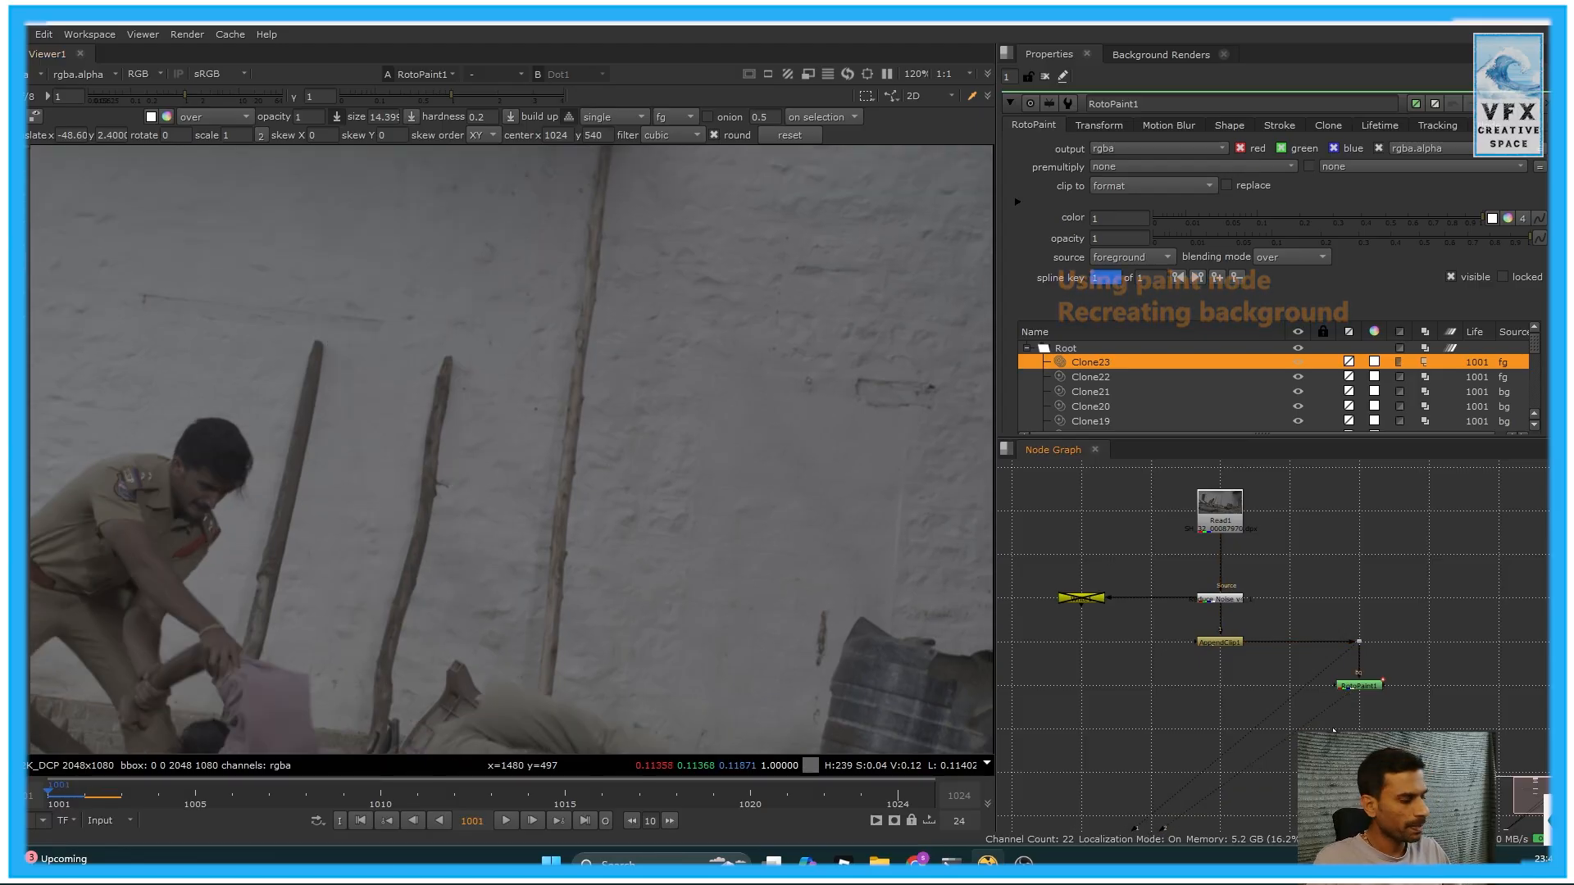
key("Tab")
type("frame")
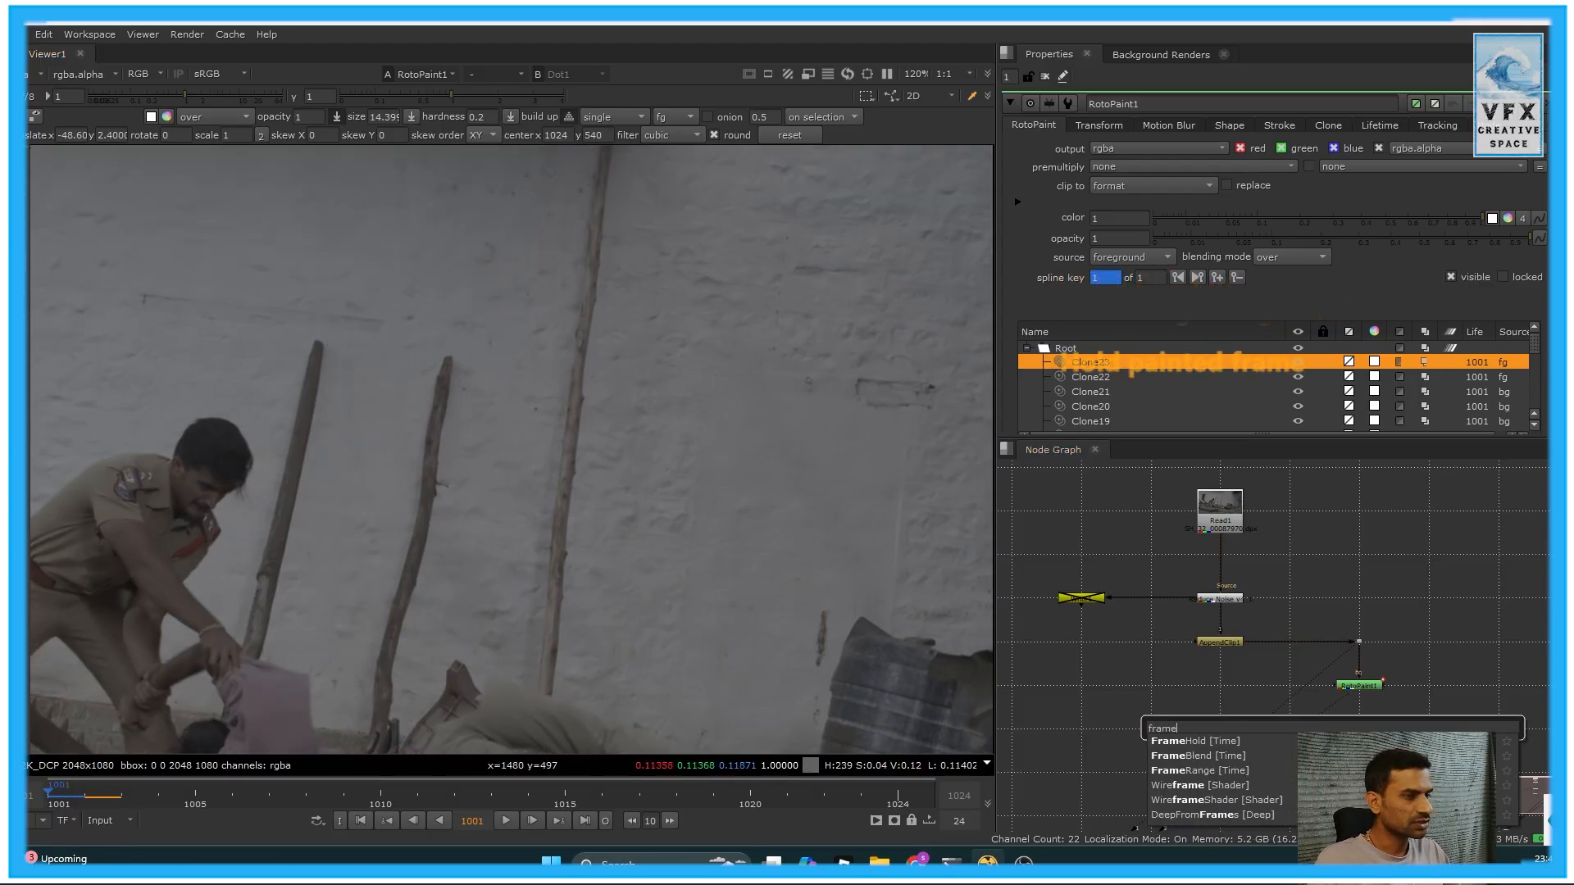
left_click(1222, 743)
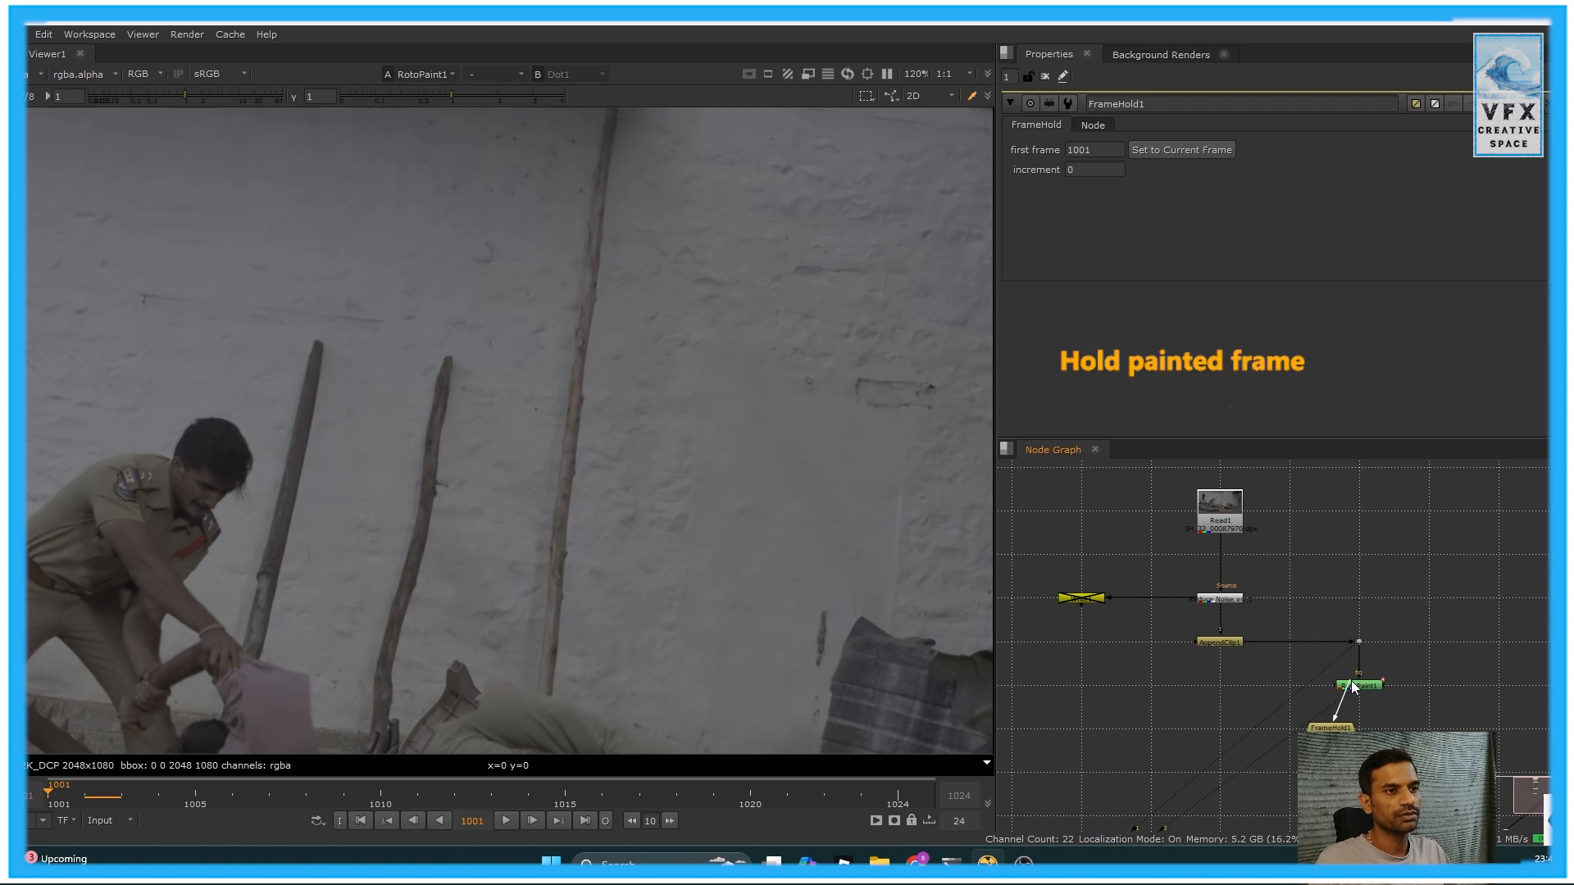
left_click_drag(1331, 728, 1353, 730)
key("1")
key("f")
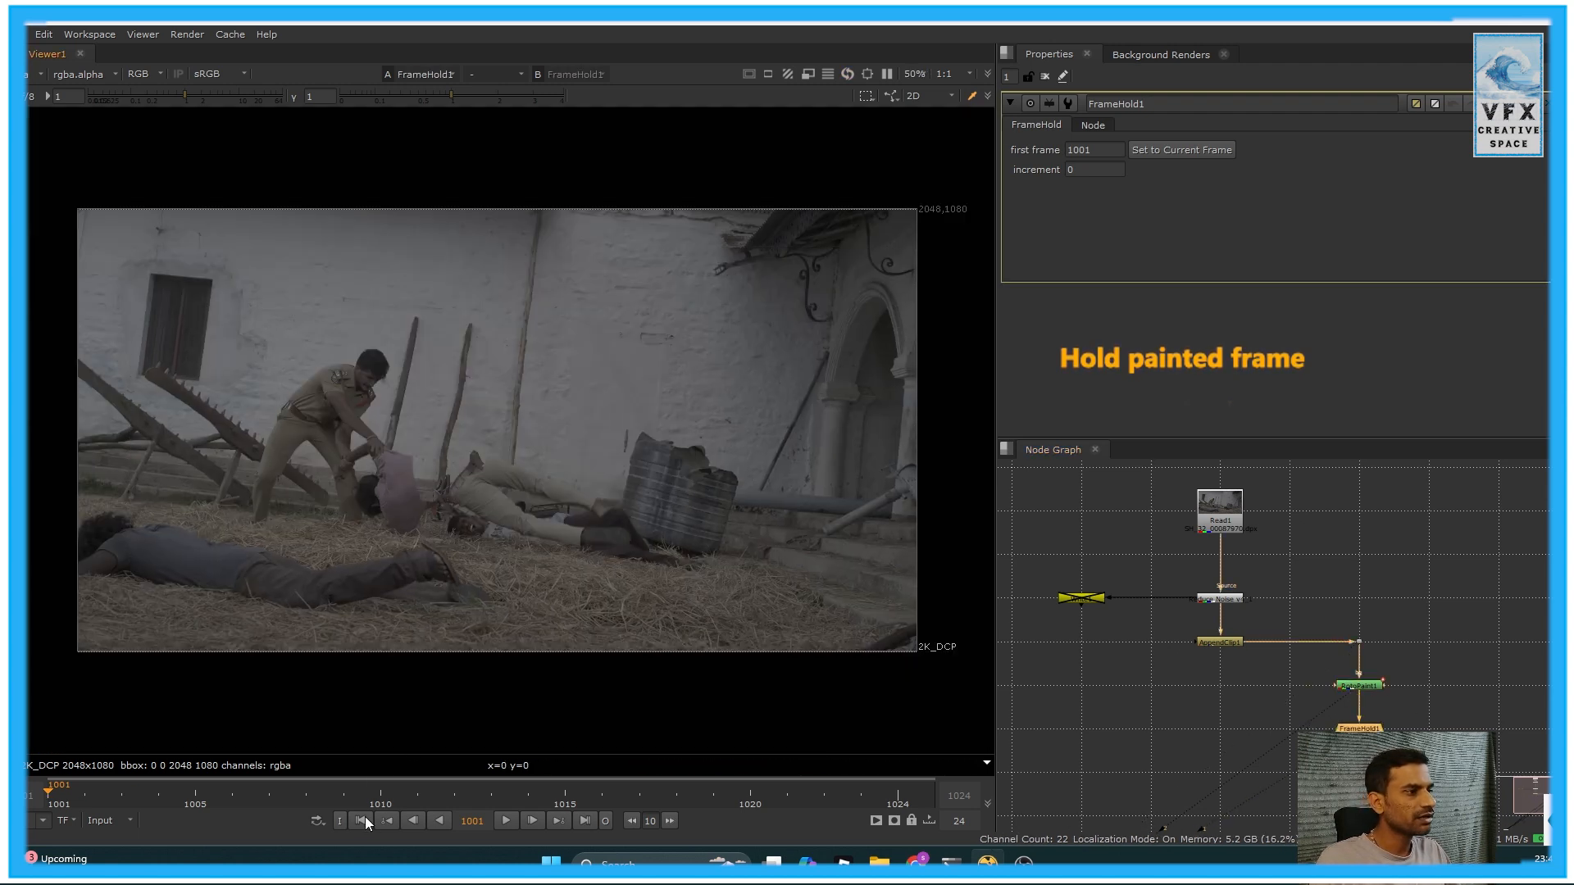
Play back the held clean frame and the moving AppendClip1 plate to compare the wire area, then return to the first frame
left_click(509, 816)
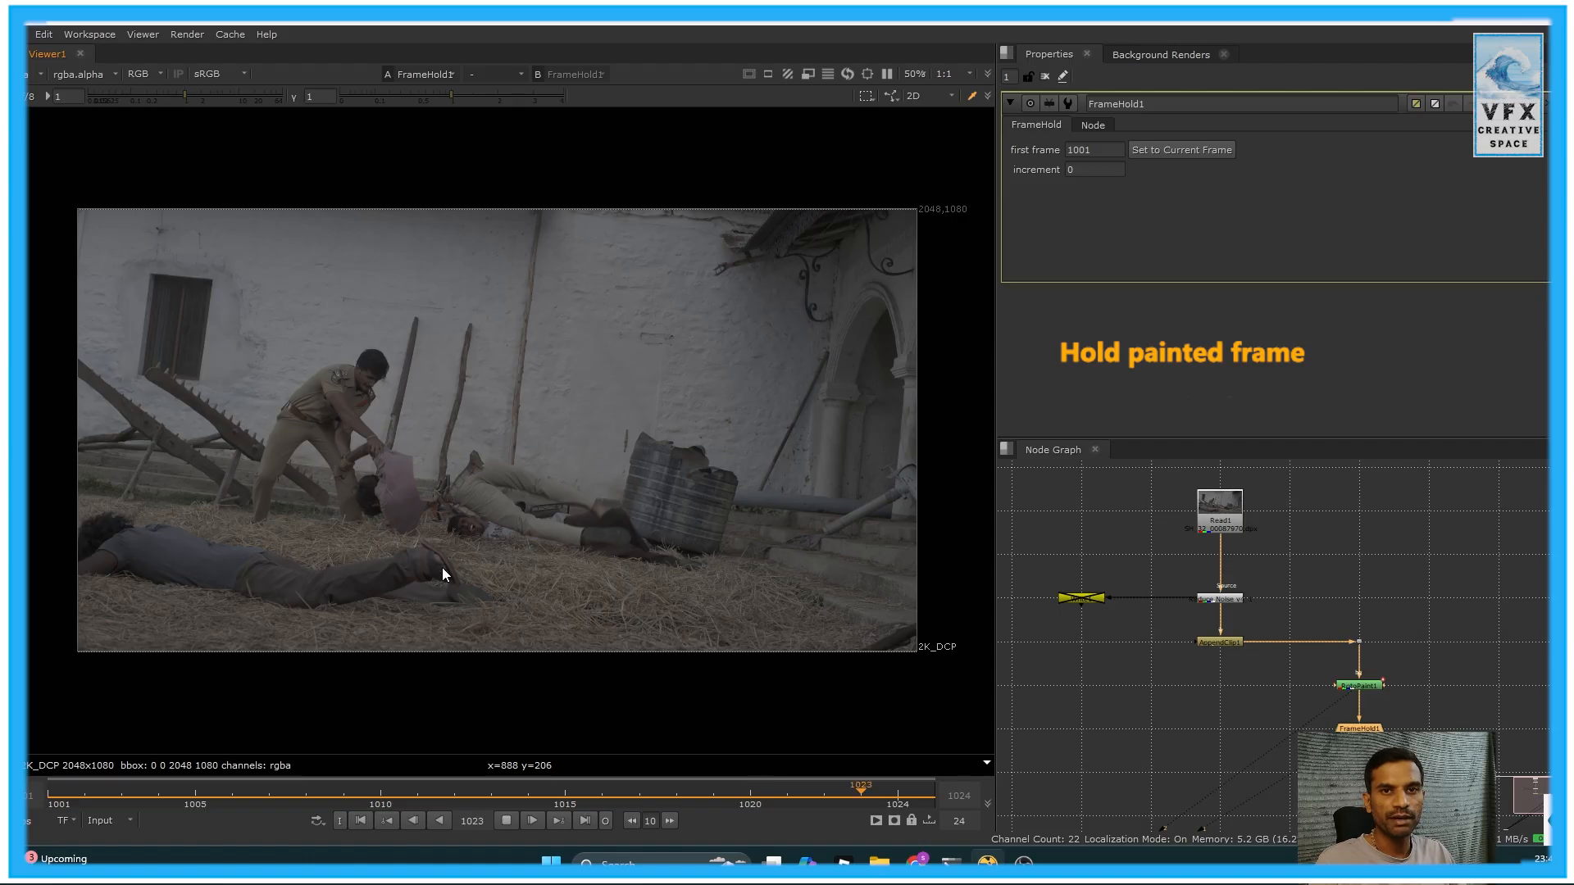
left_click(503, 820)
left_click(361, 821)
middle_click_drag(1310, 710, 1273, 664)
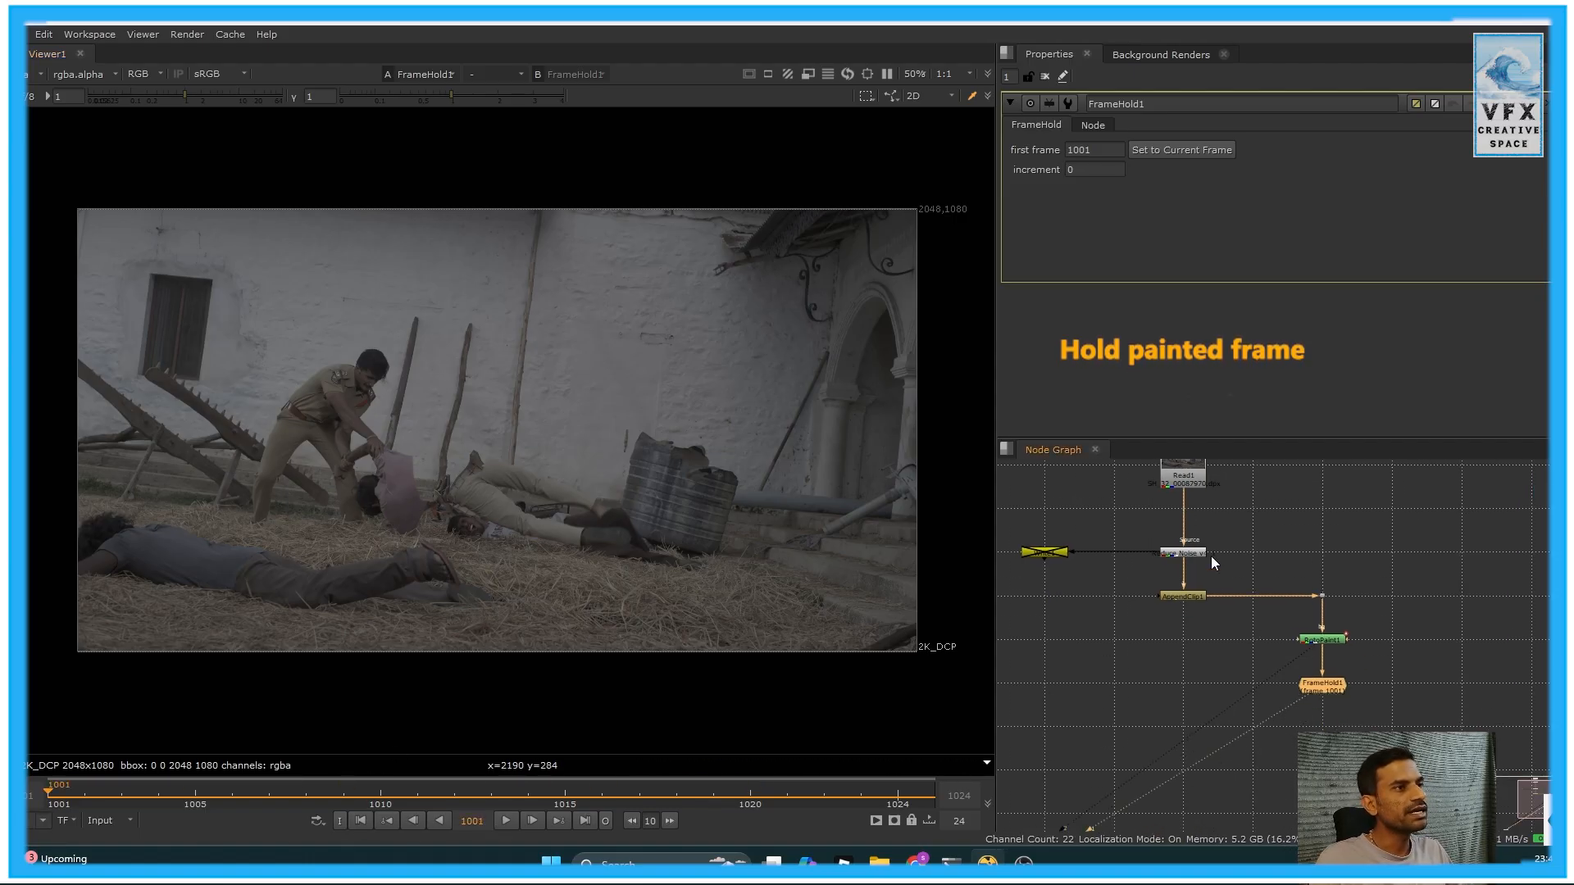
left_click_drag(1227, 568, 1153, 623)
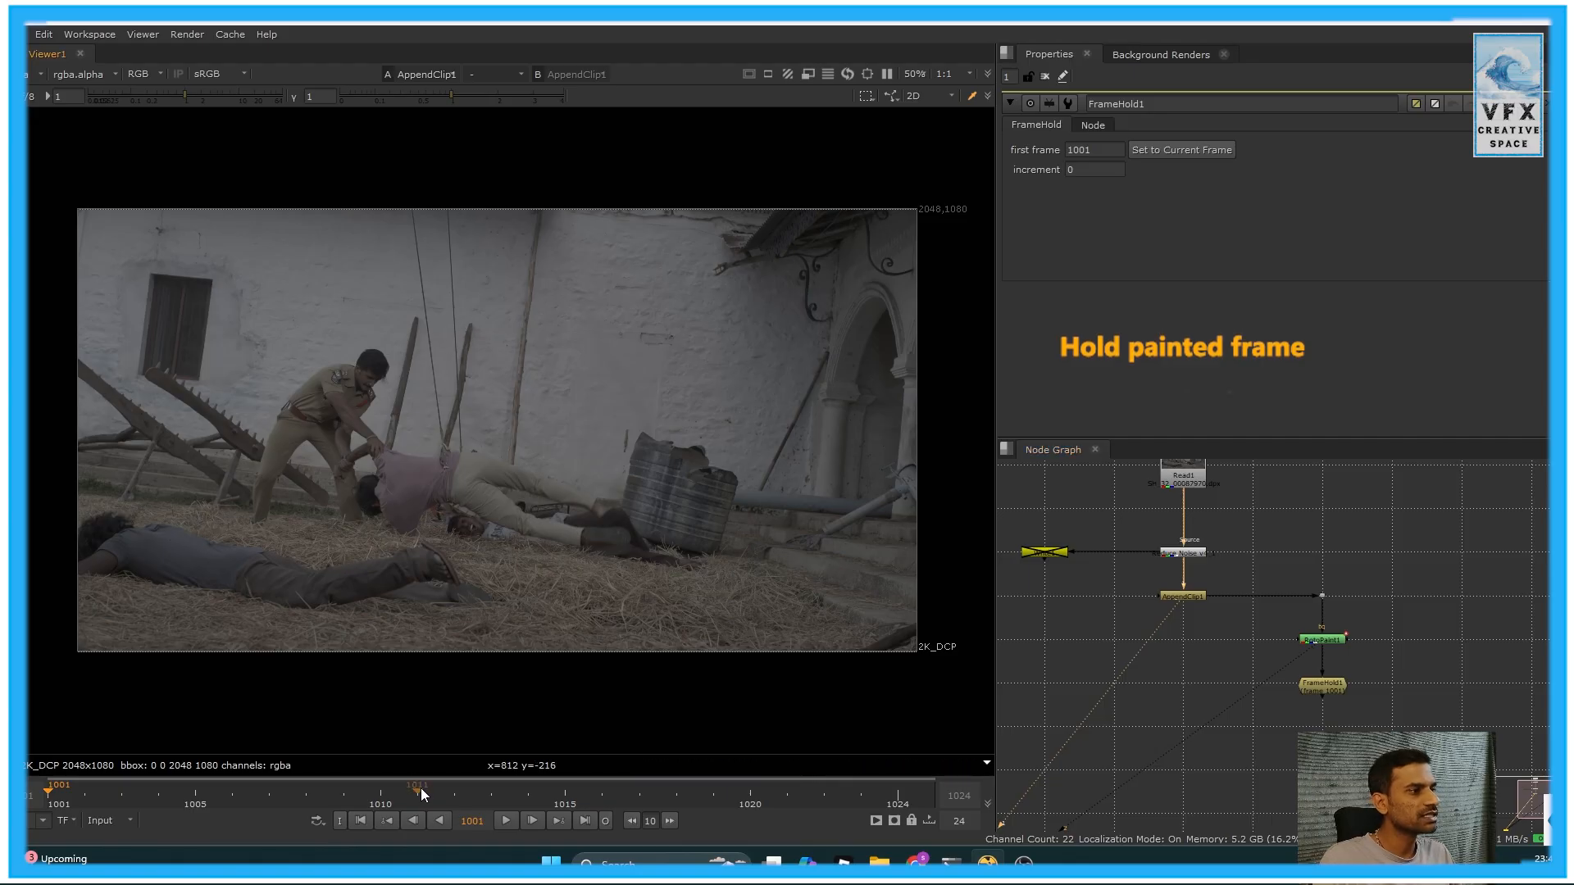
left_click(505, 821)
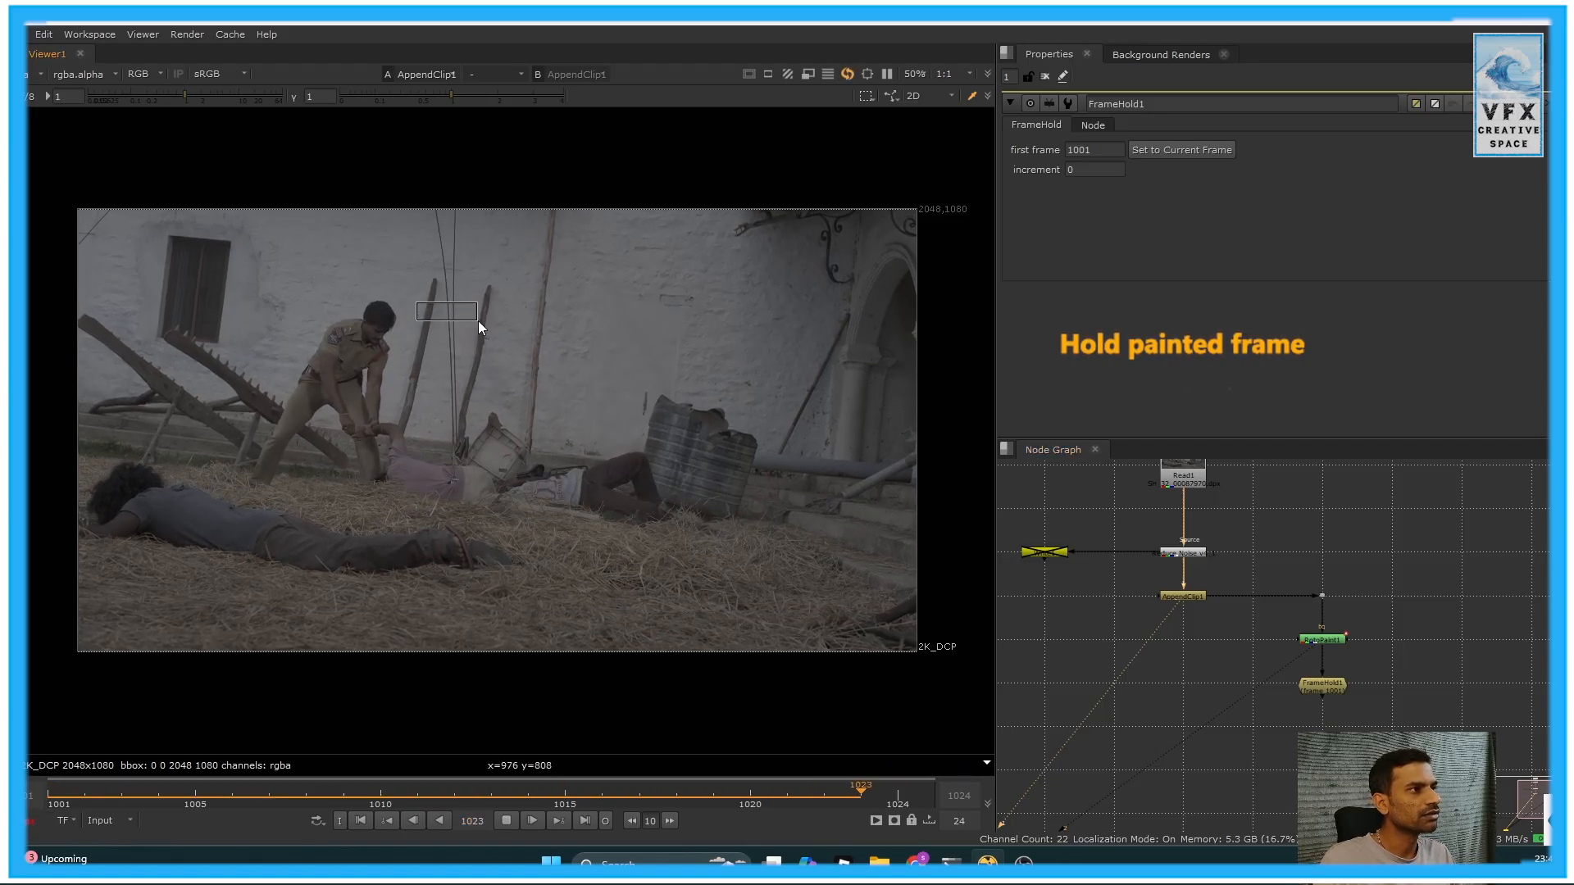
left_click_drag(404, 195, 495, 460)
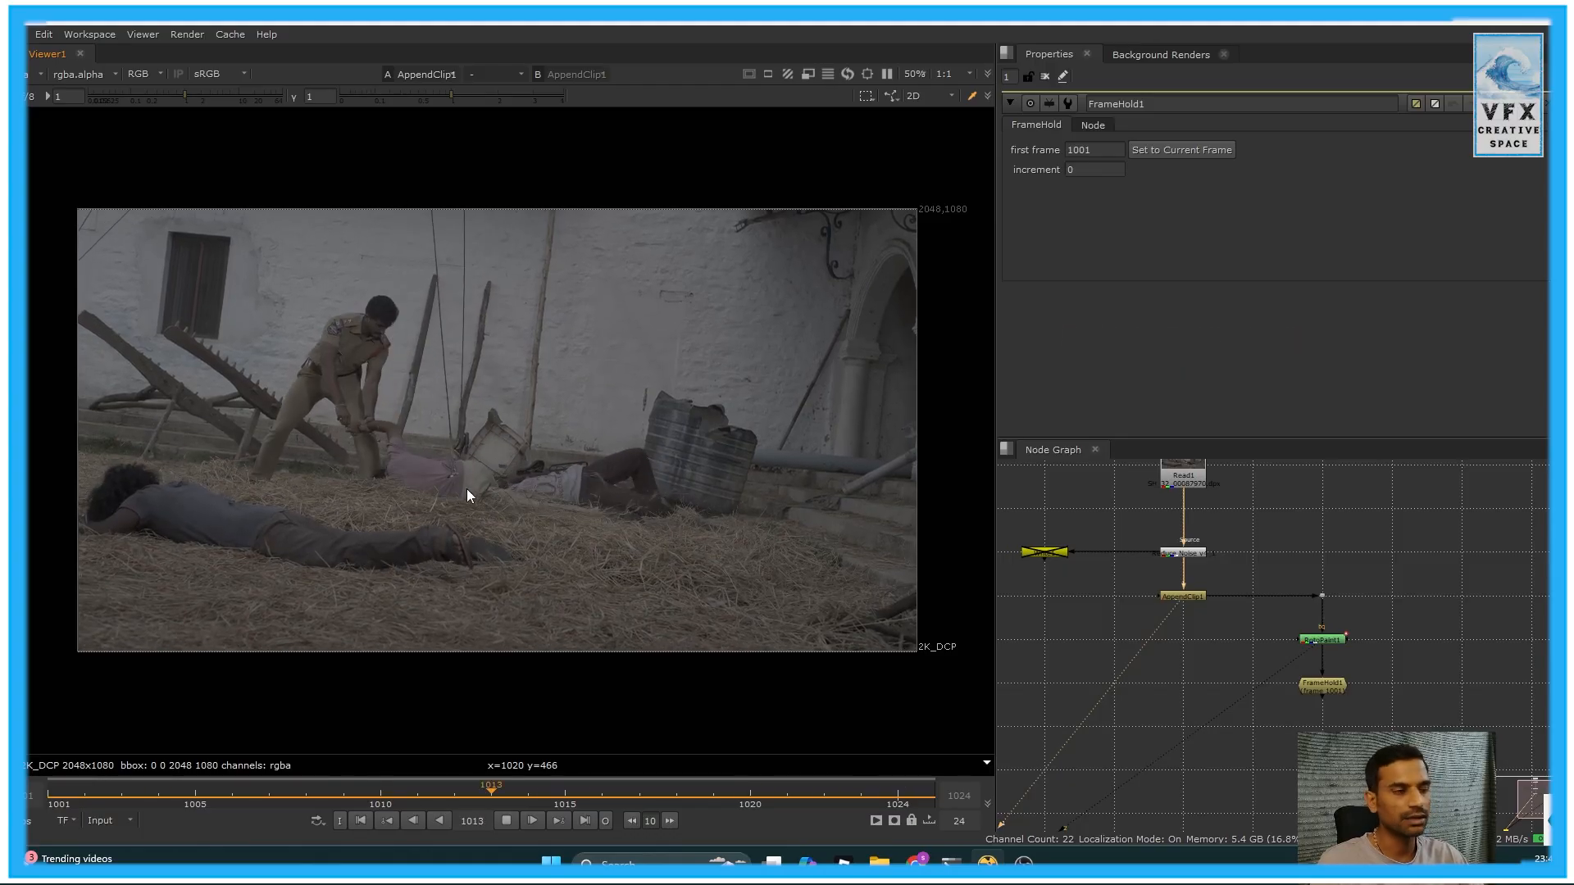
left_click(506, 821)
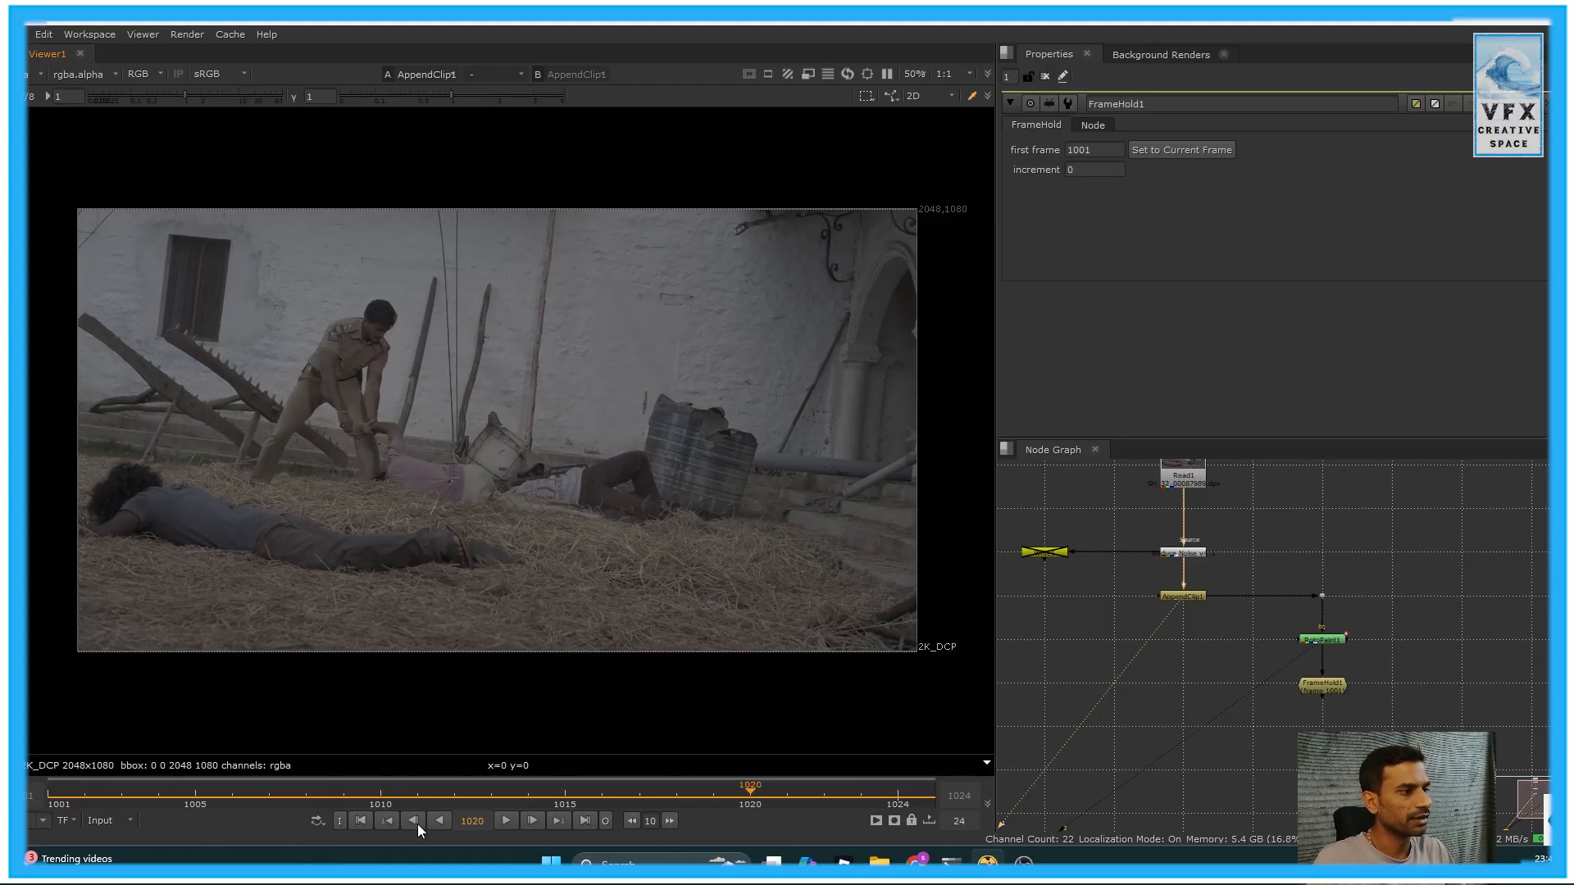
left_click(361, 820)
View FrameHold1 again and add a Roto node directly below it
scroll(1320, 691, "up", 3)
left_click(1322, 687)
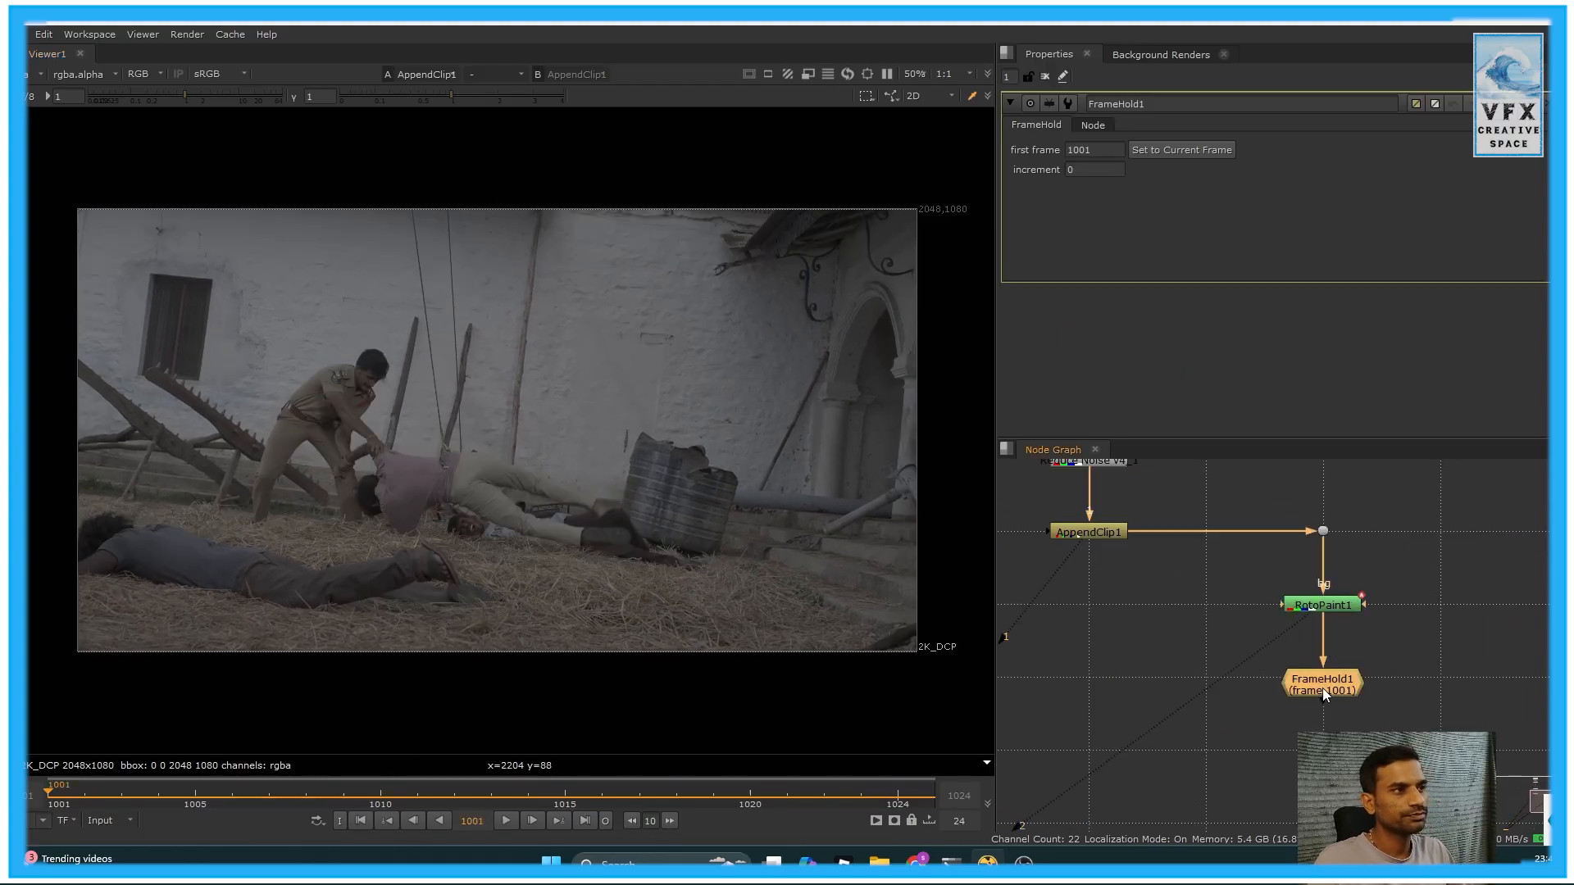
key("1")
left_click(1344, 759)
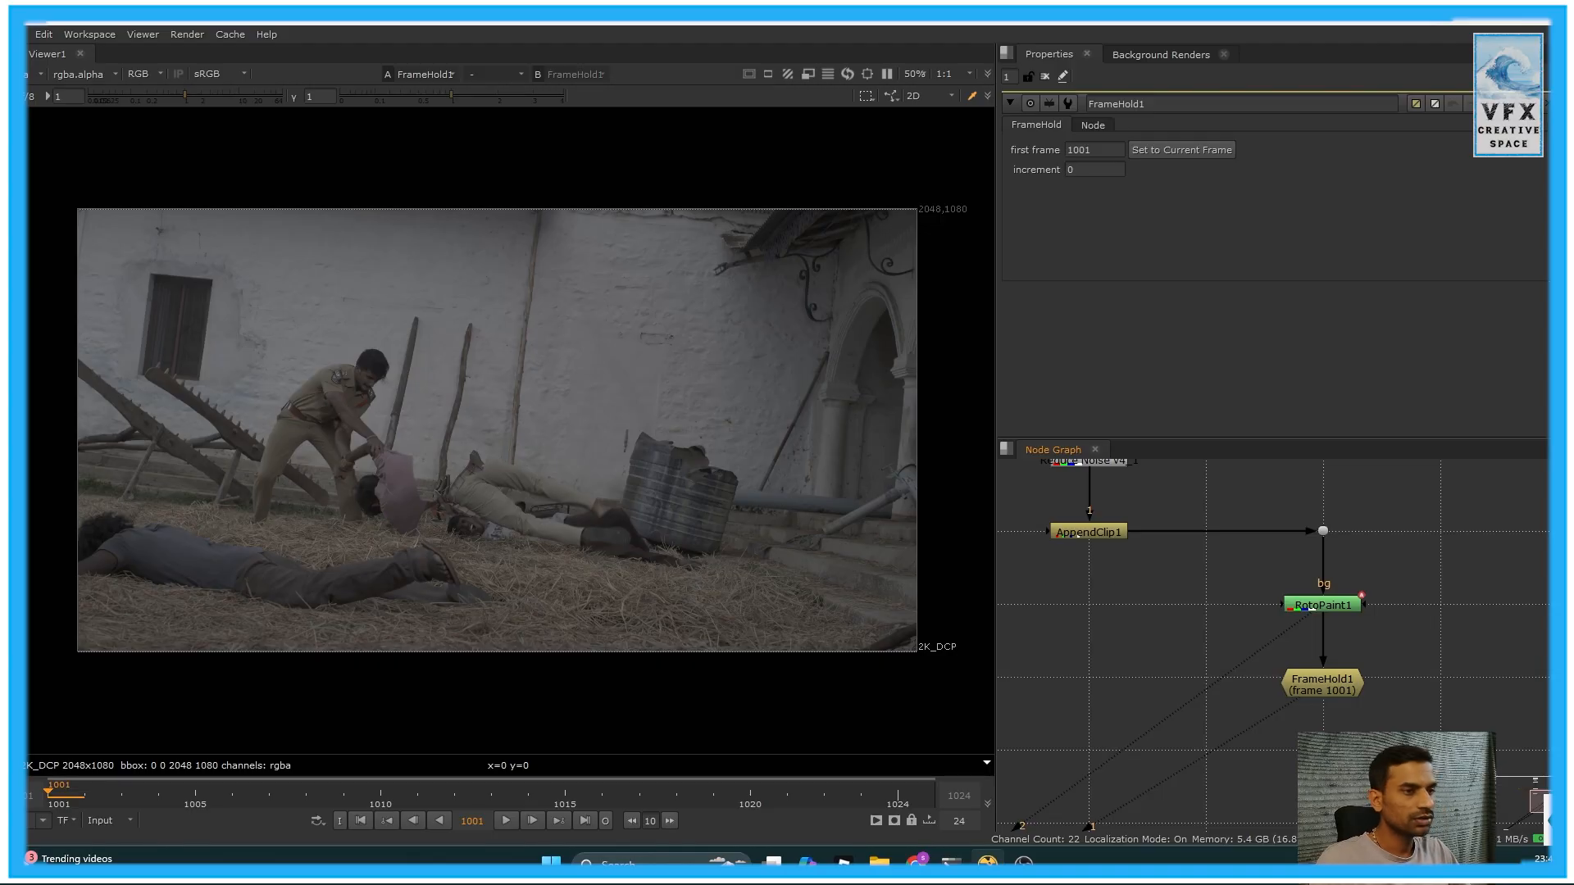
key("o")
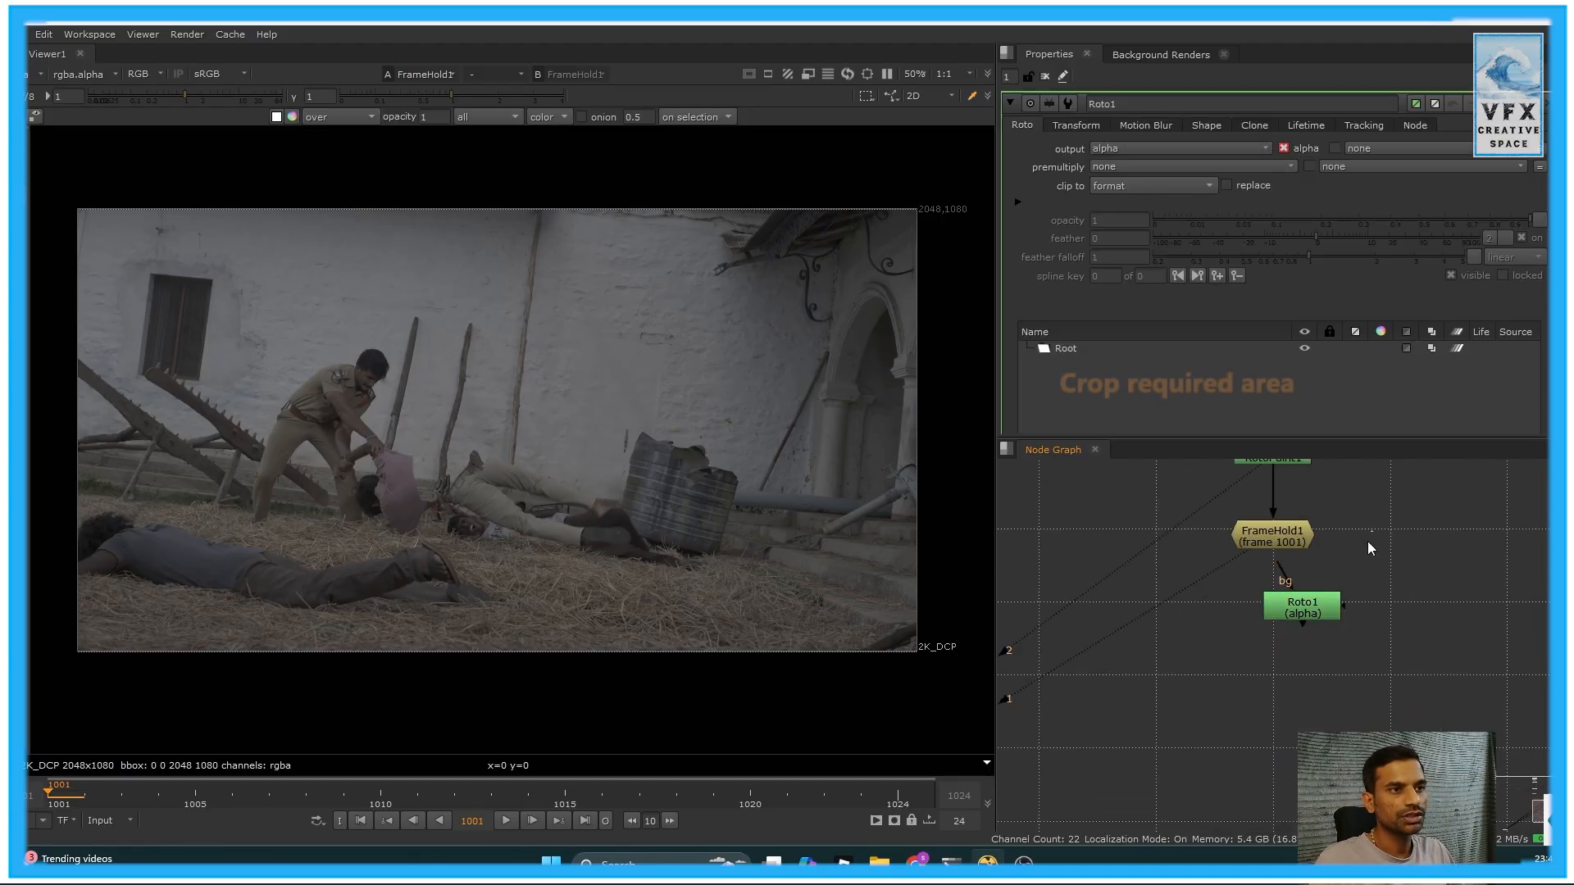
mouse_move(1312, 615)
left_mouse_down()
mouse_move(1292, 640)
mouse_move(1283, 611)
left_mouse_up()
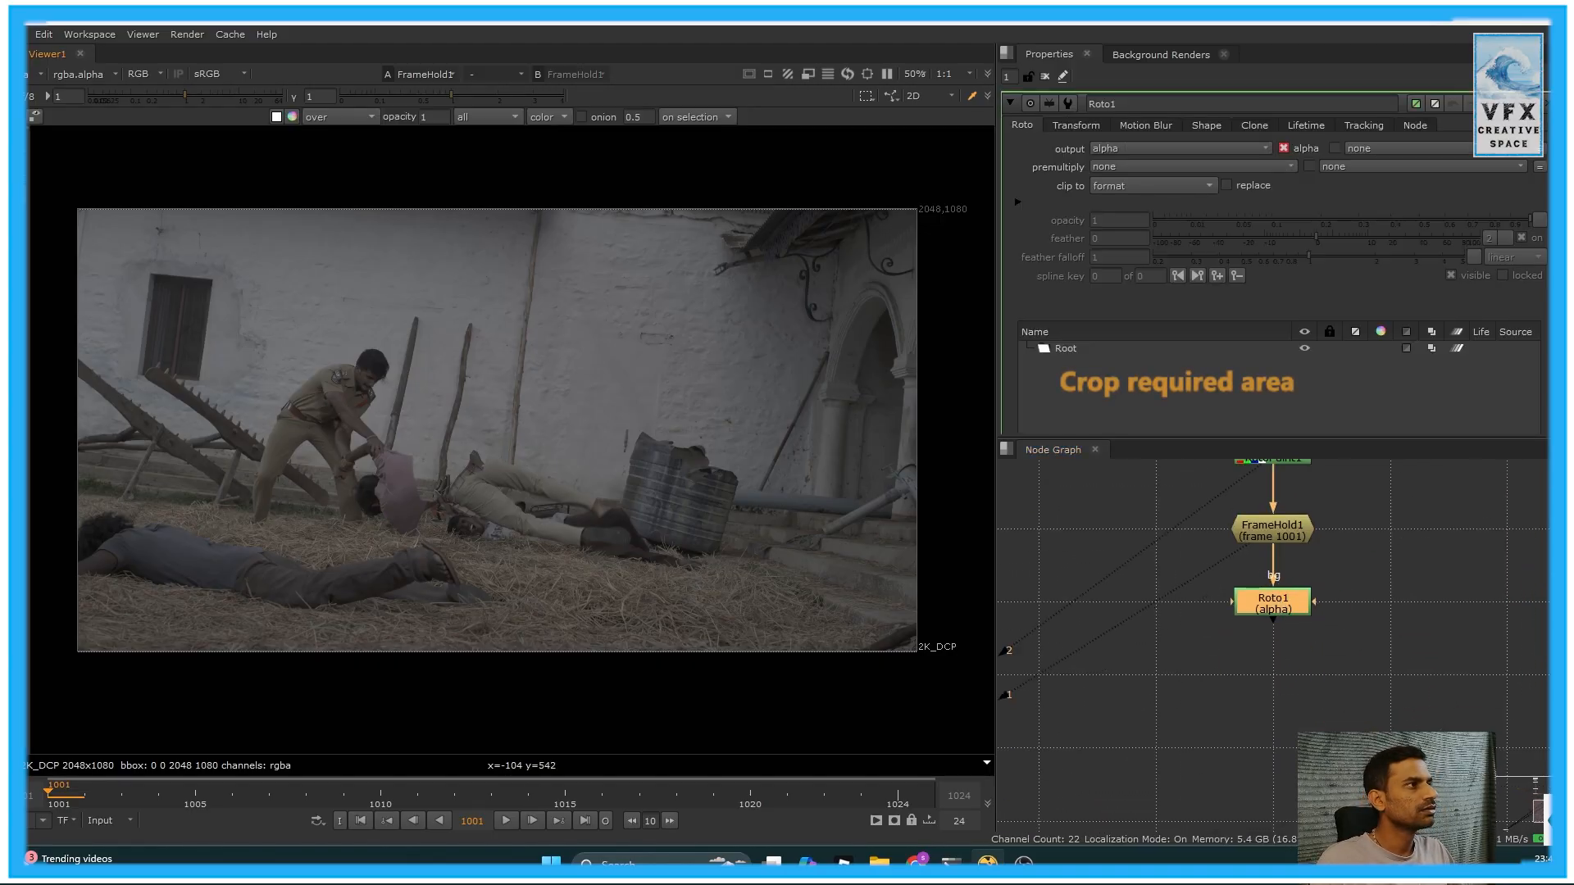
Draw a closed Bezier shape around the painted wire area, from the plate's upper edge down to the lying man's shirt, and view Roto1
left_click(370, 209)
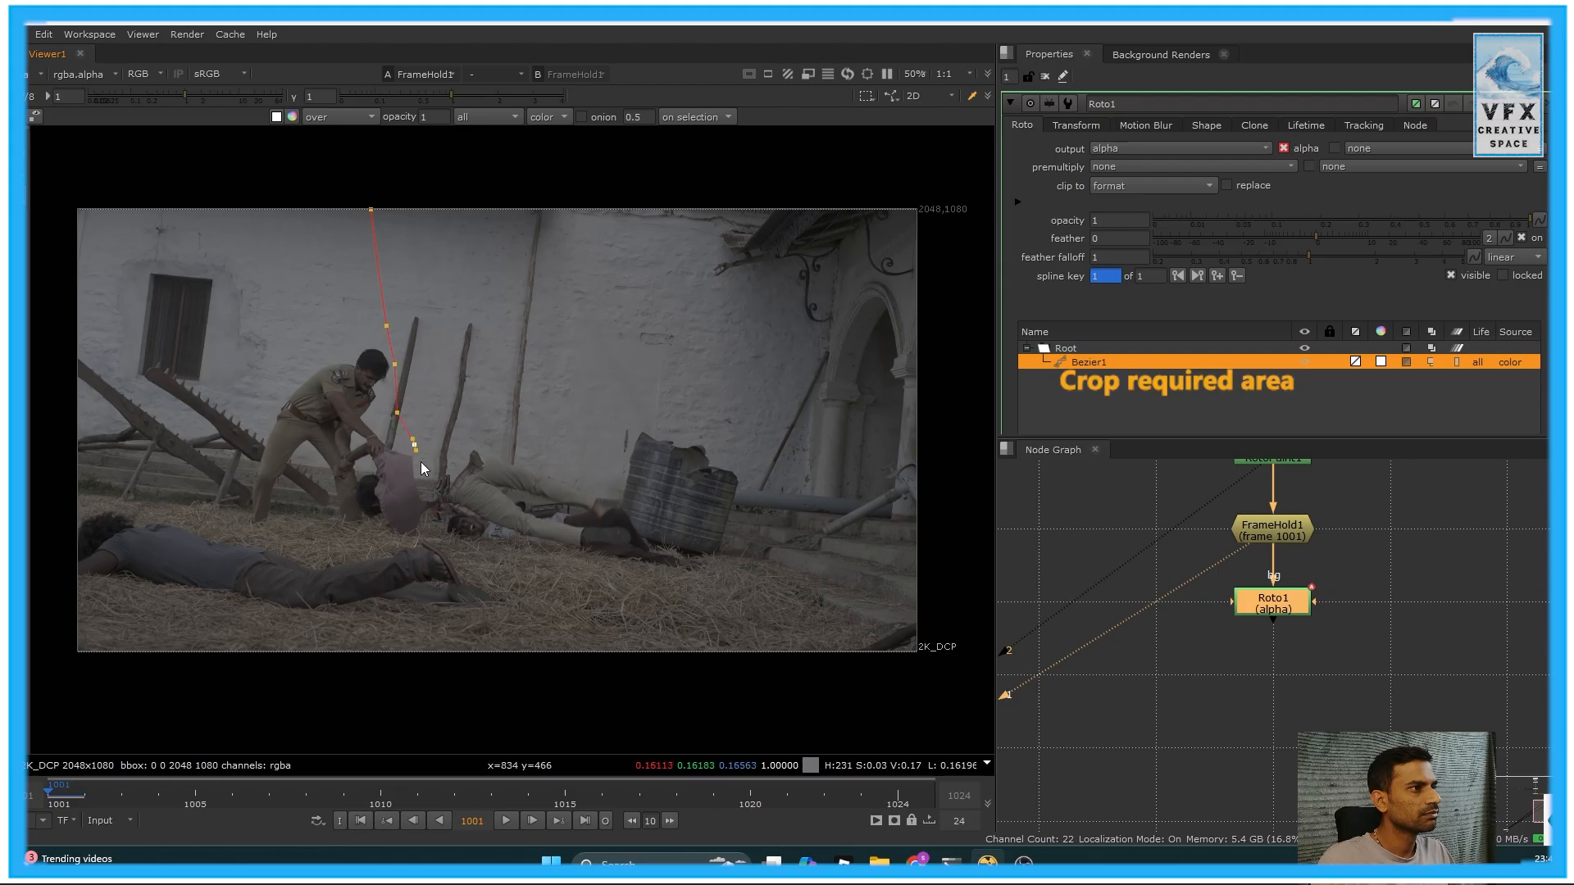
left_click(371, 209)
left_click_drag(492, 294, 503, 300)
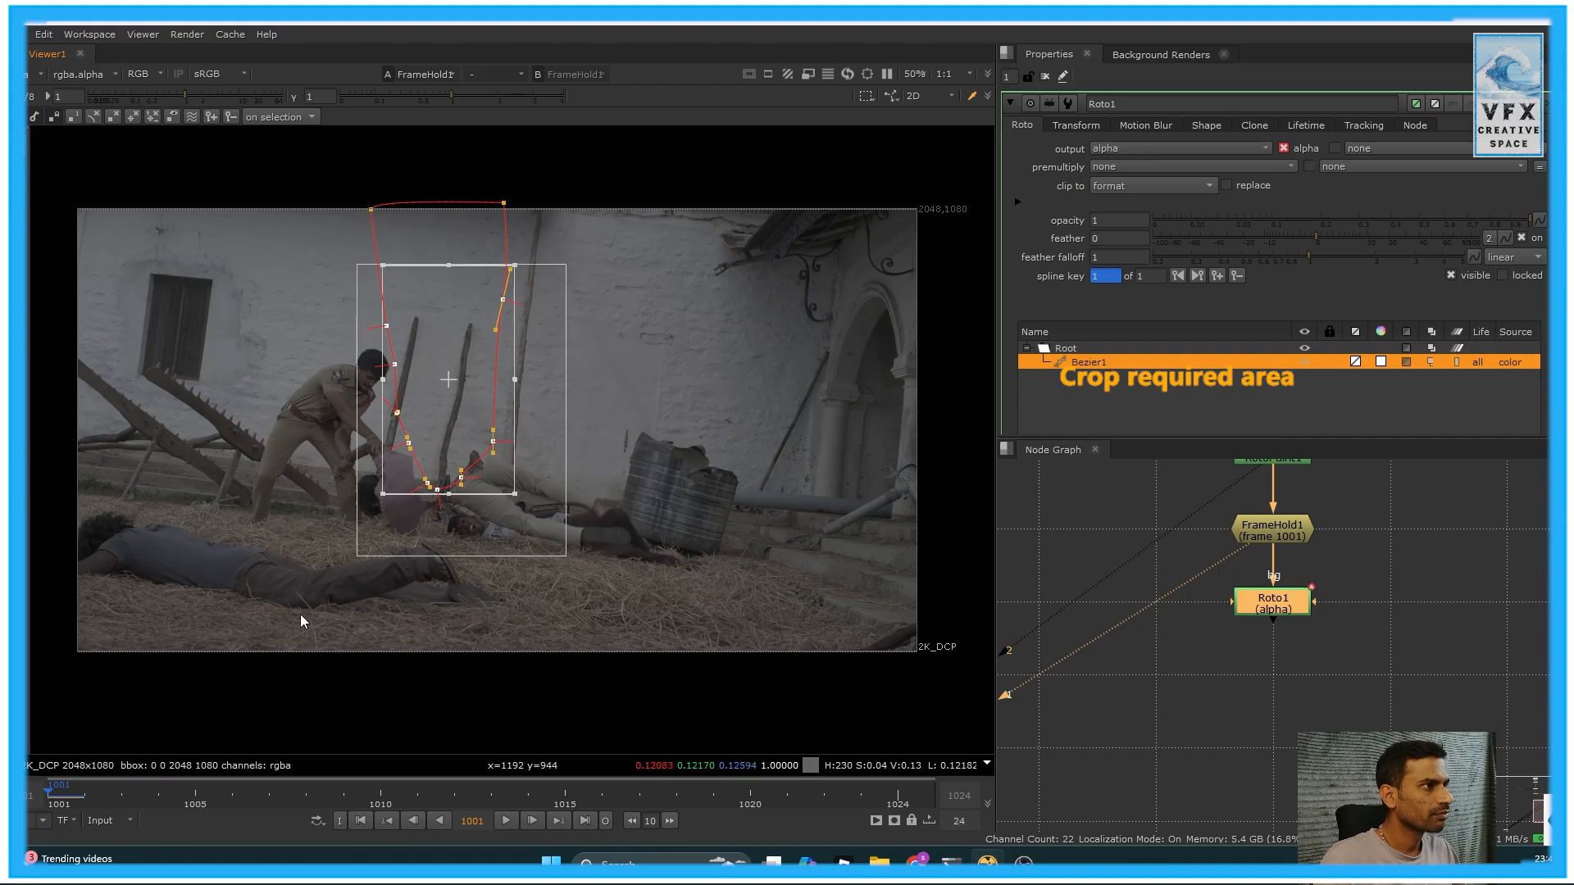
left_click_drag(300, 613, 285, 628)
key("z")
left_click(603, 389)
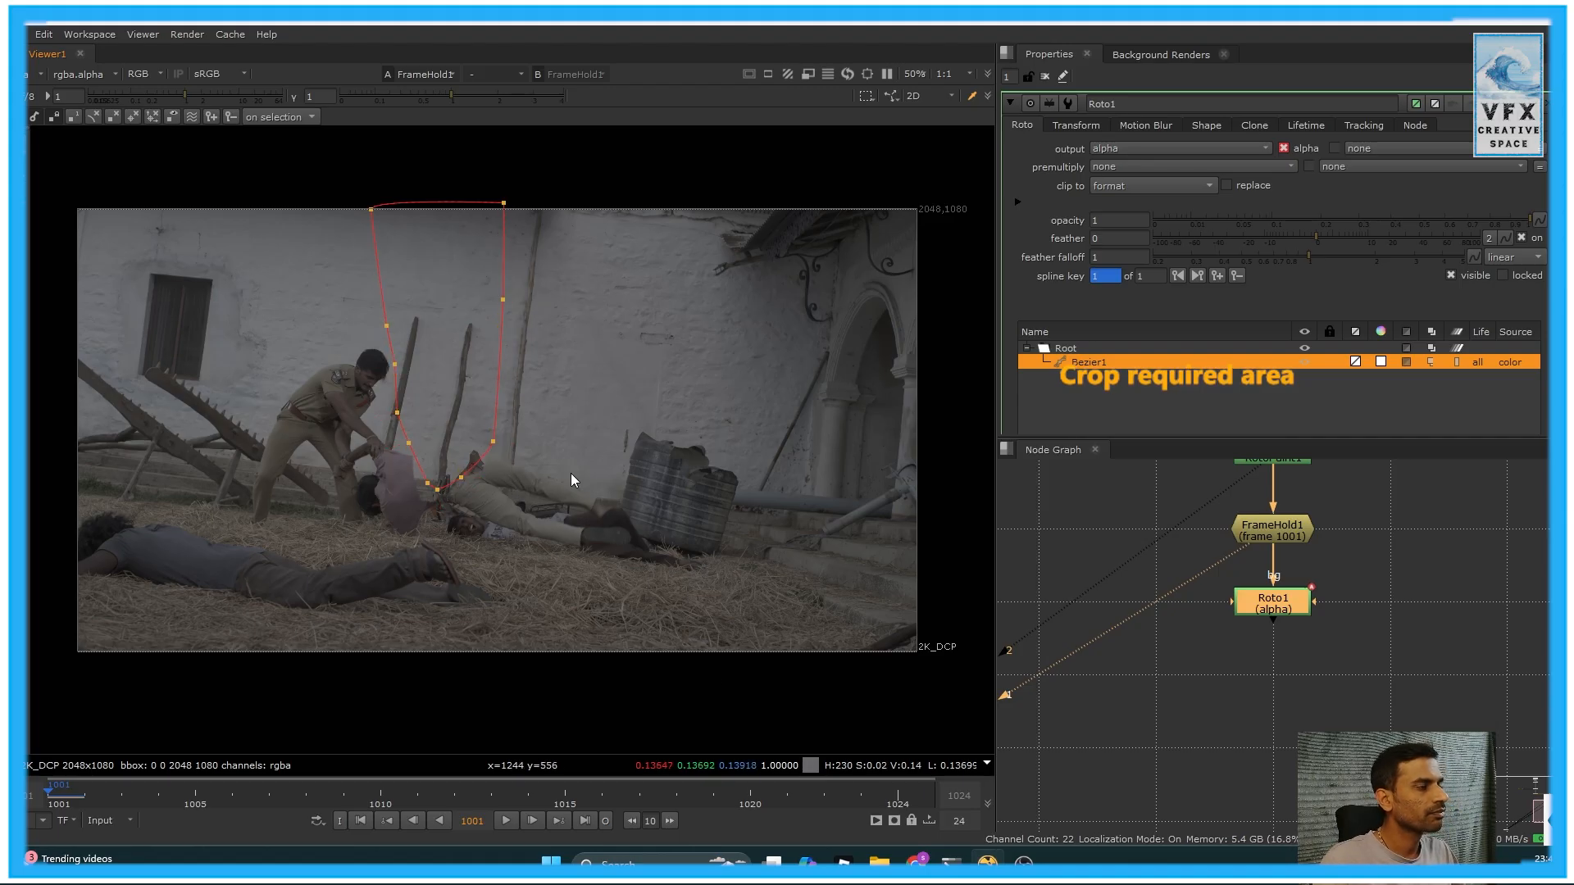
left_click(1252, 682)
key("1")
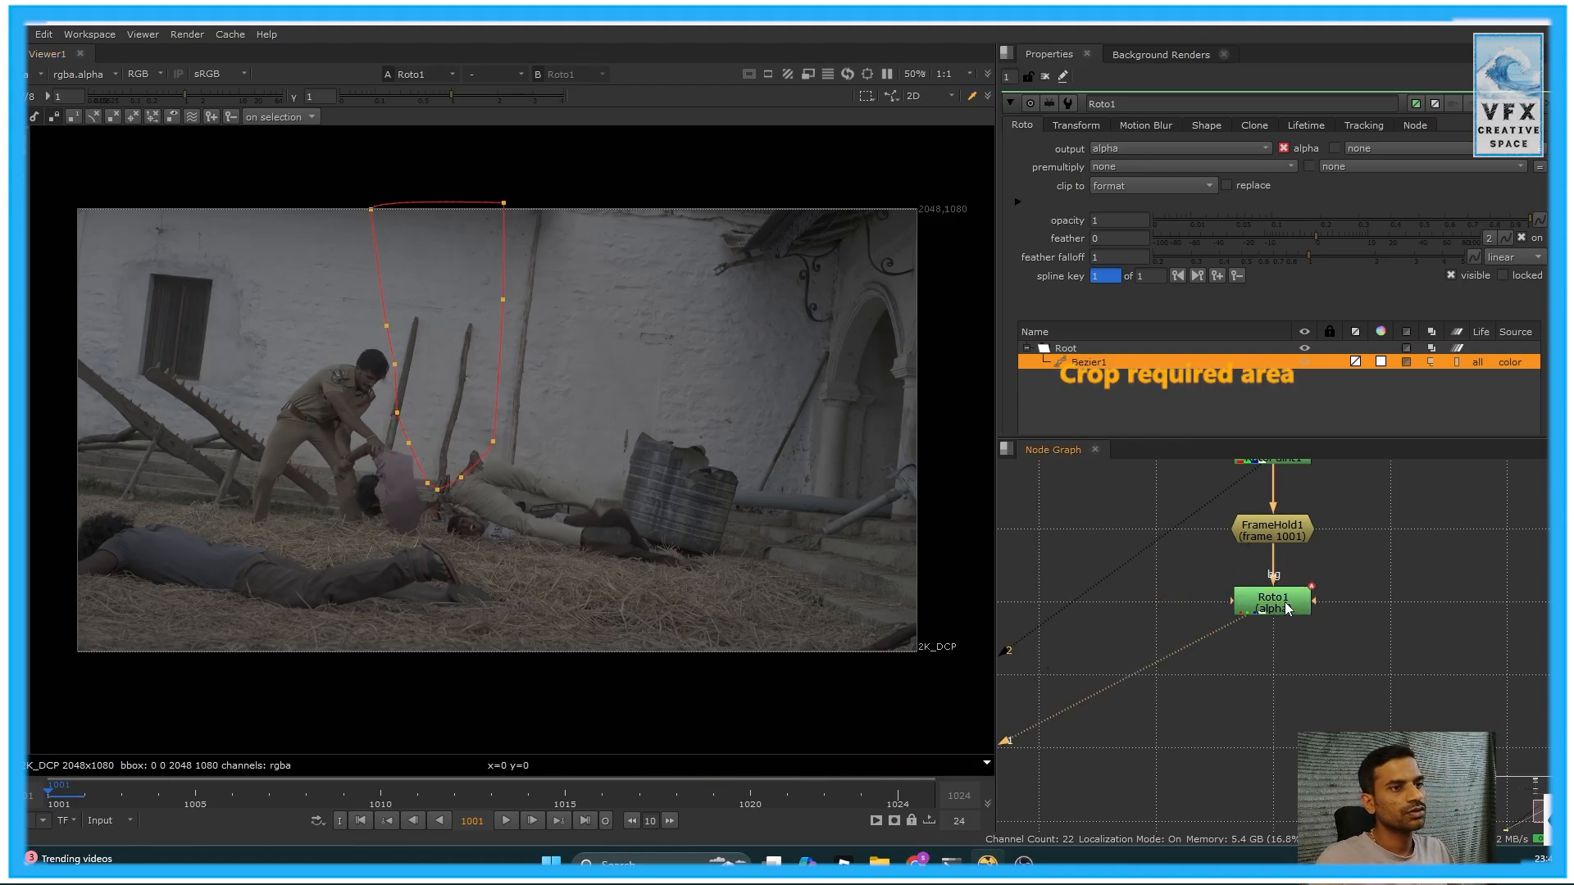
Switch the viewer between alpha and colour to examine Roto1's matte over the plate
key("a")
key("a")
key("a")
key("a")
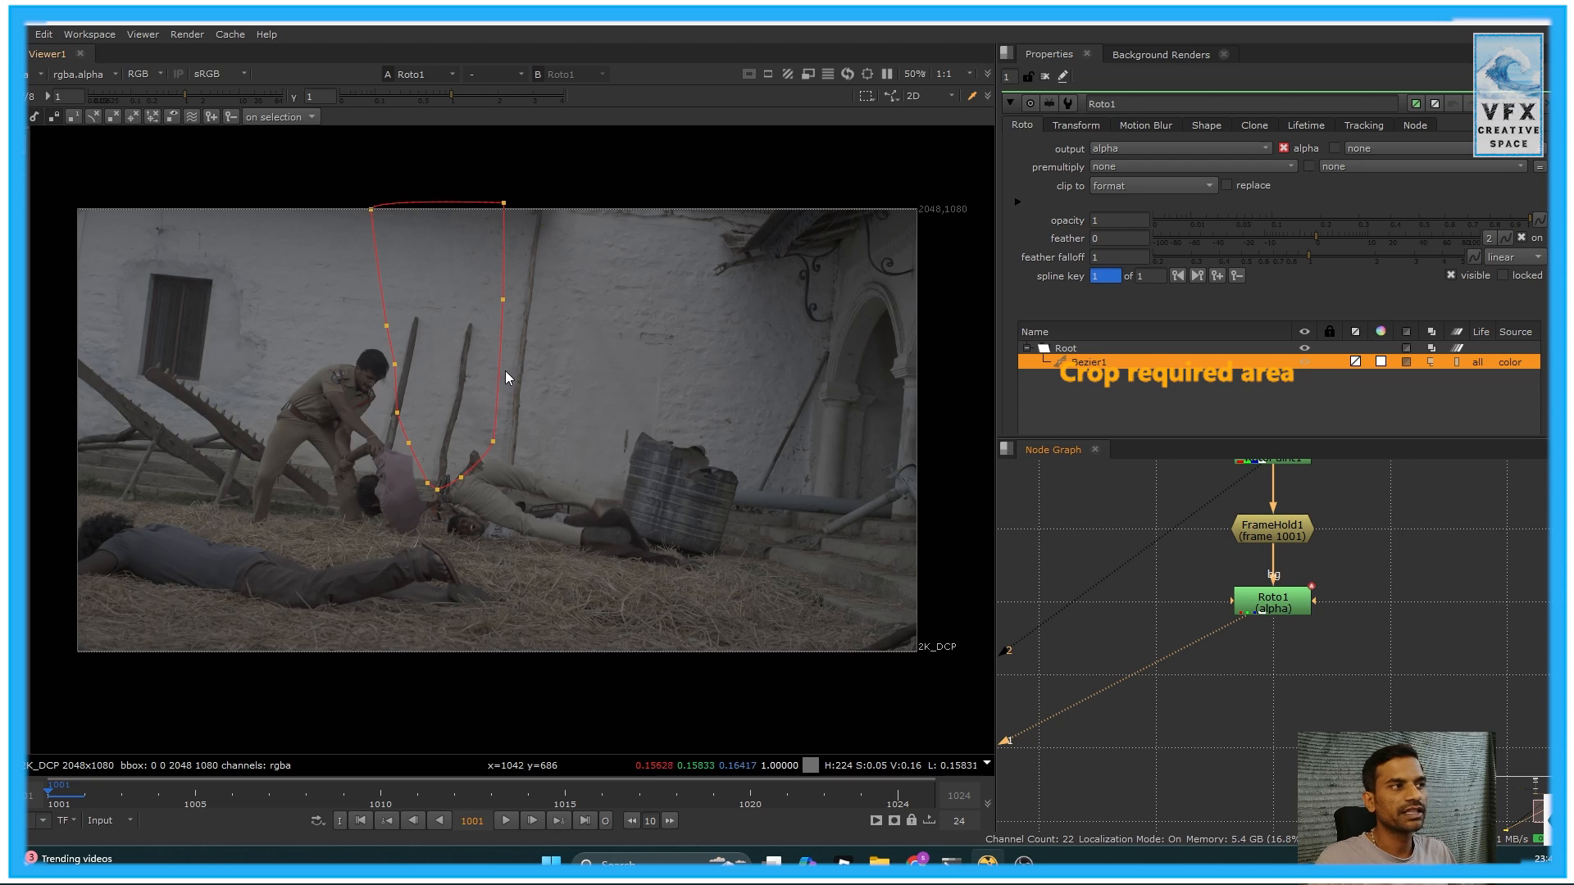
key("a")
key("a")
key("a")
key("a")
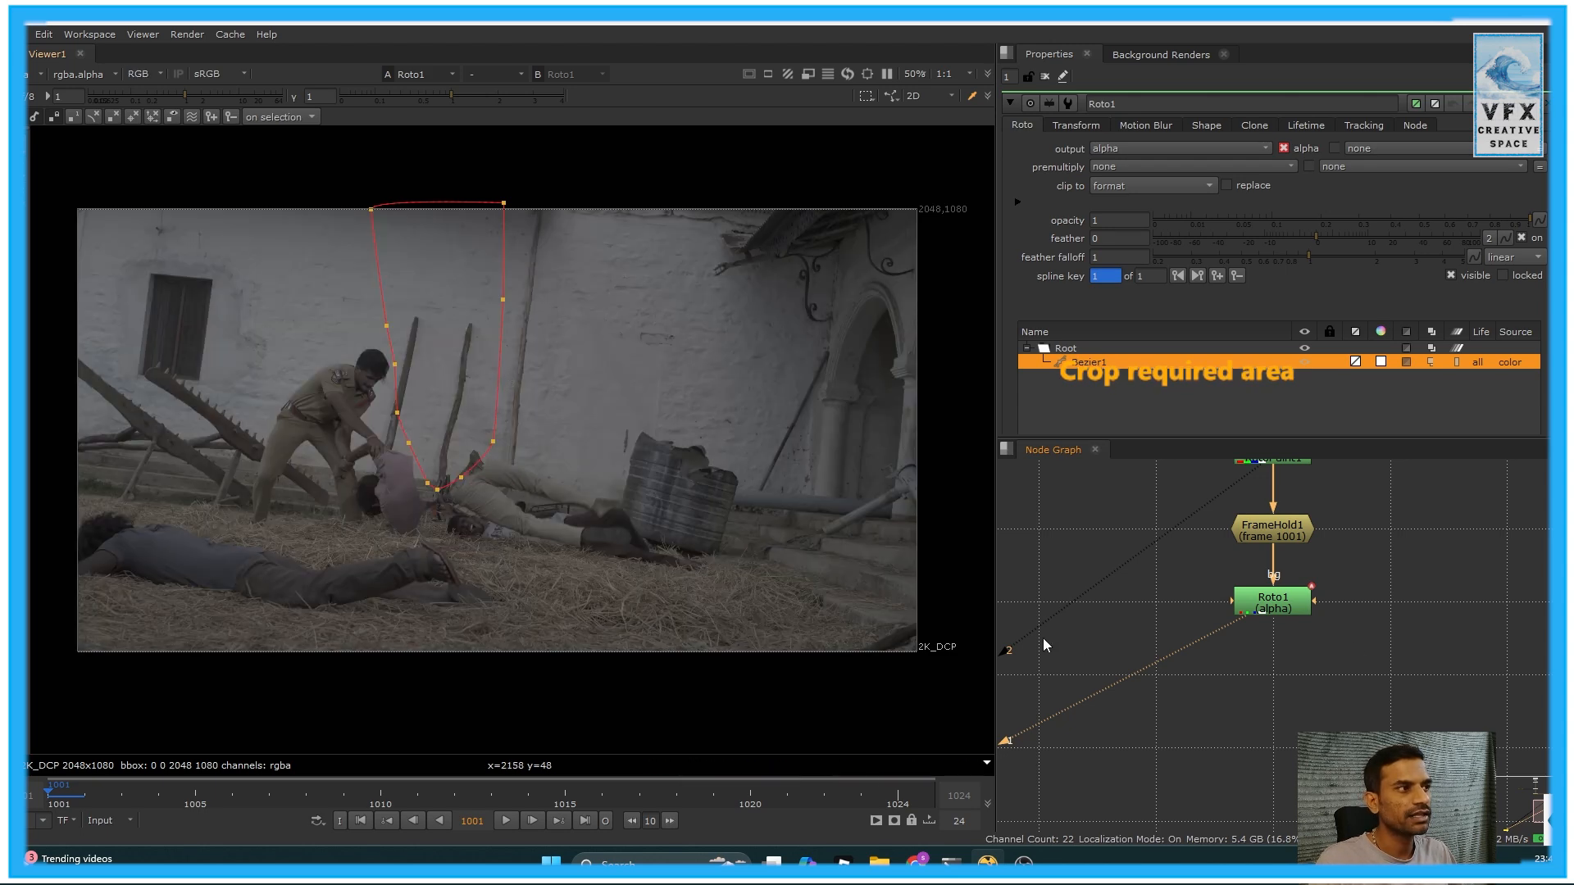
Enable replace on Roto1 and check its alpha against the colour image
left_click(1299, 615)
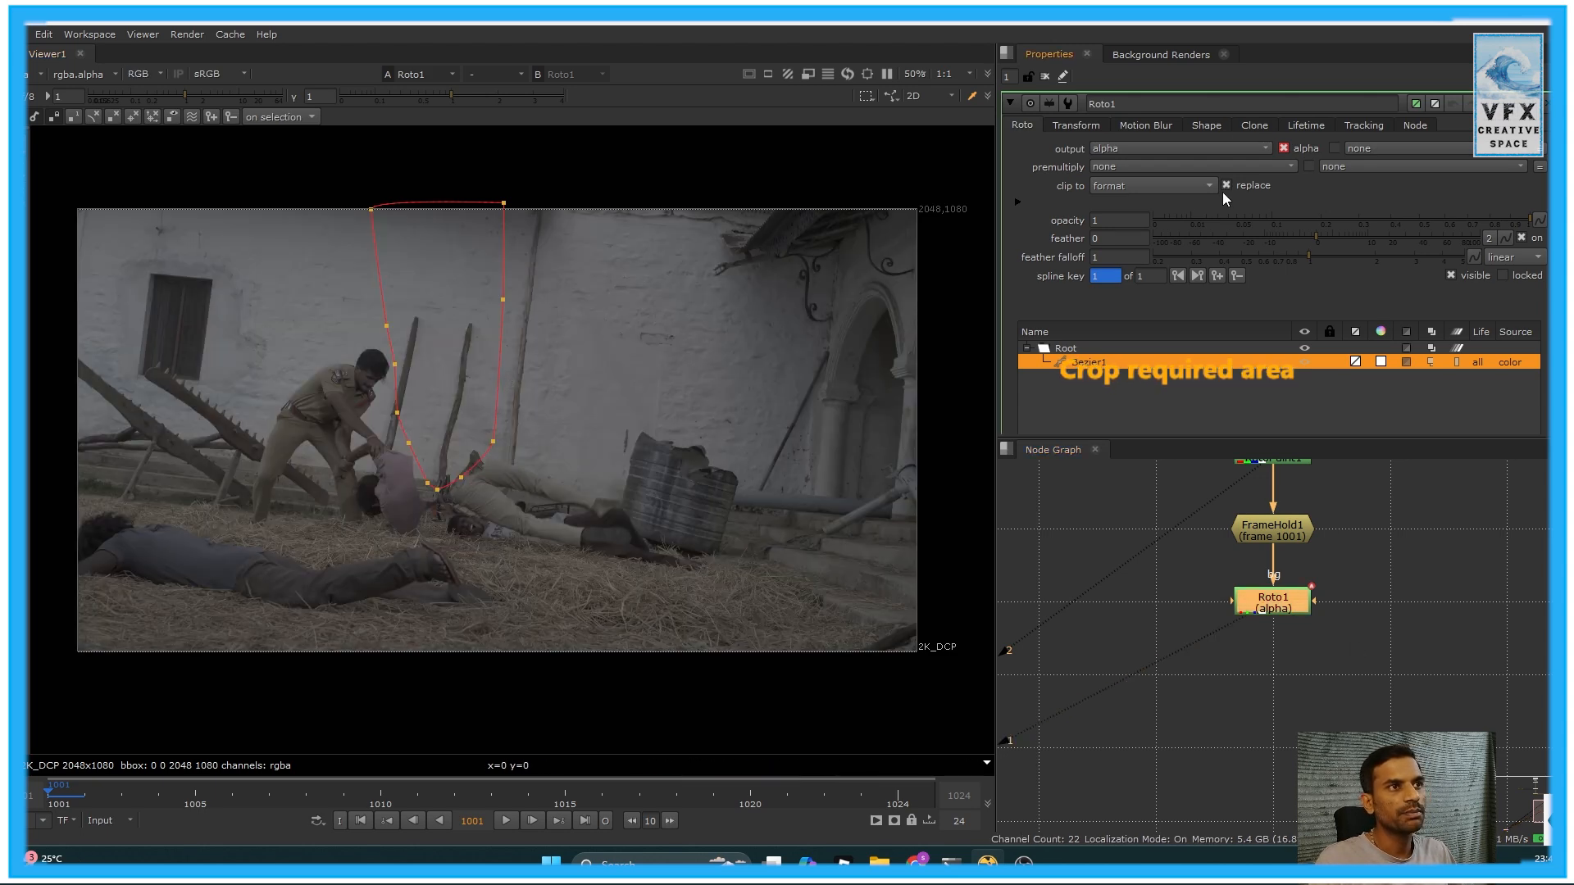
left_click(625, 426)
key("a")
key("a")
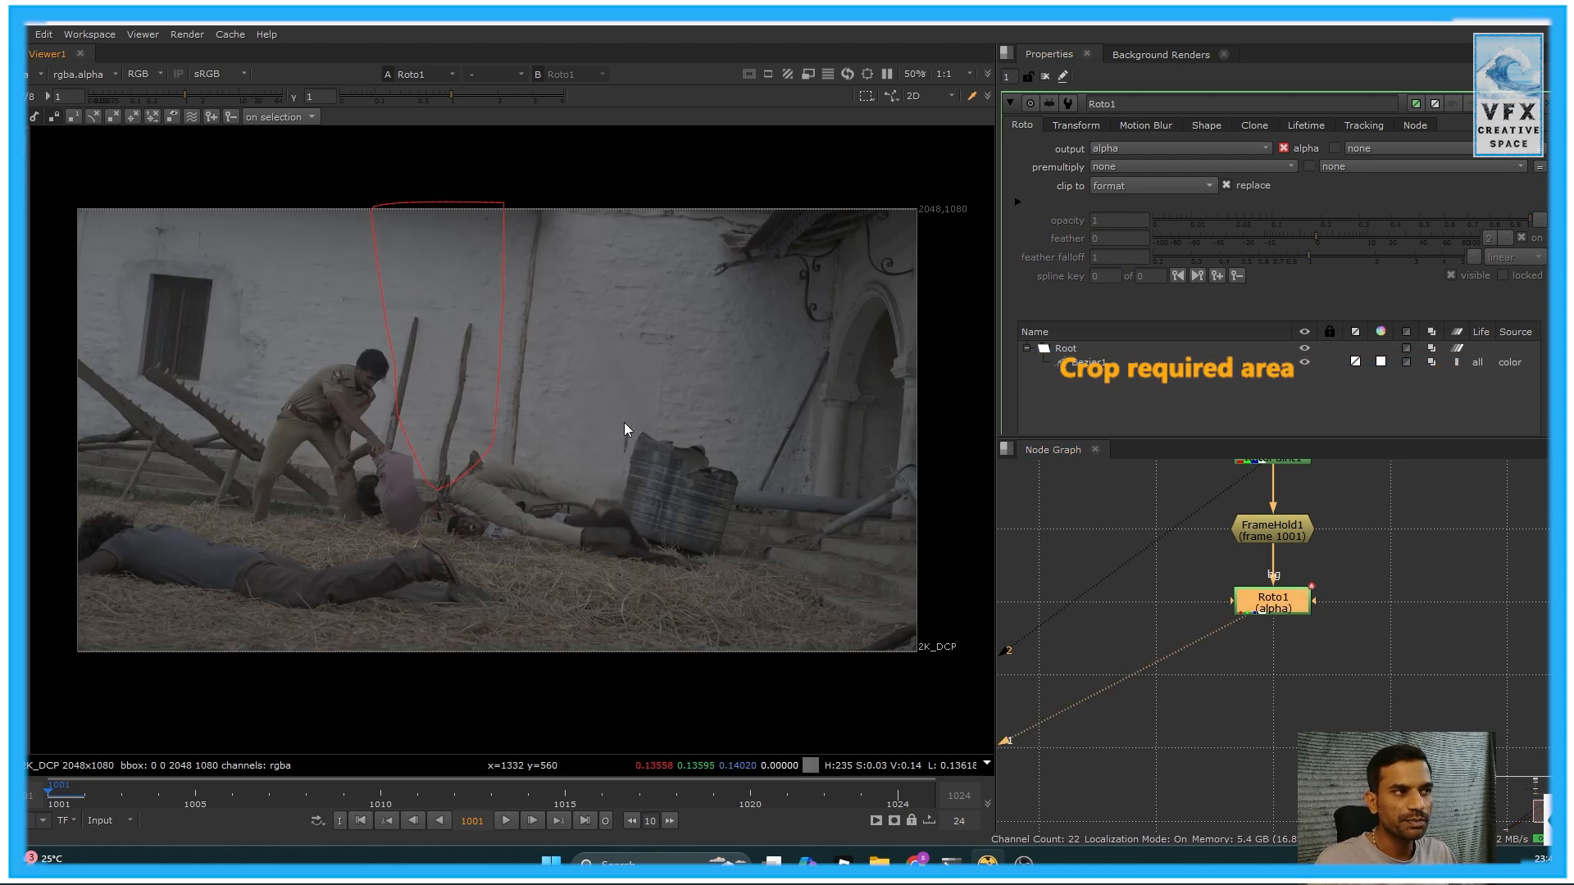
key("a")
key("a")
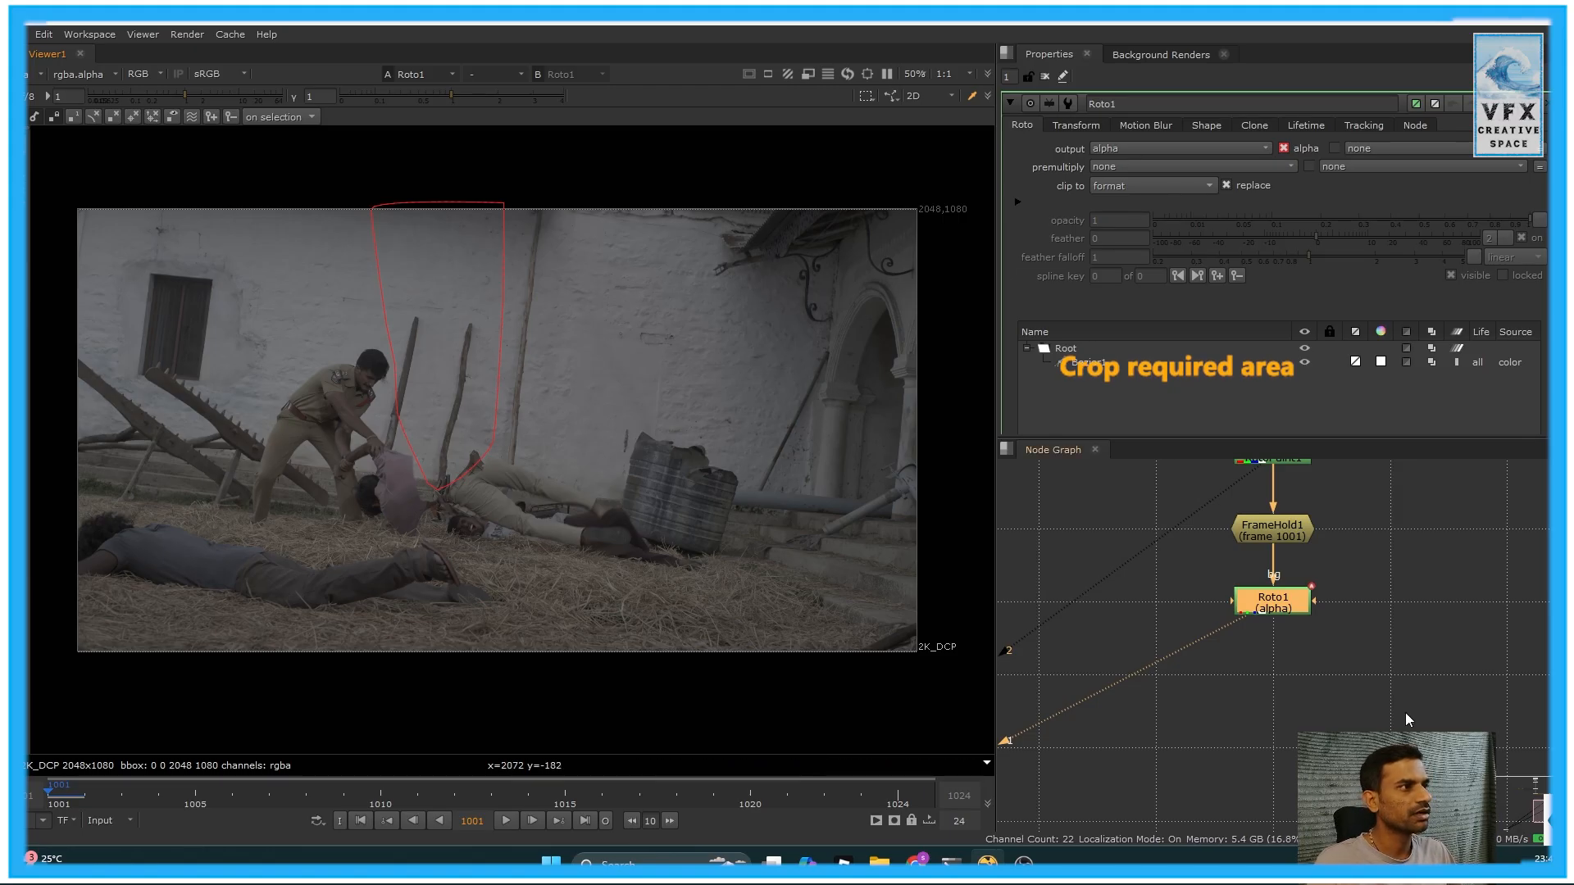
Add a Premult node directly below Roto1, align it with the branch and view its output
left_click(1251, 677)
key("Tab")
type("pe")
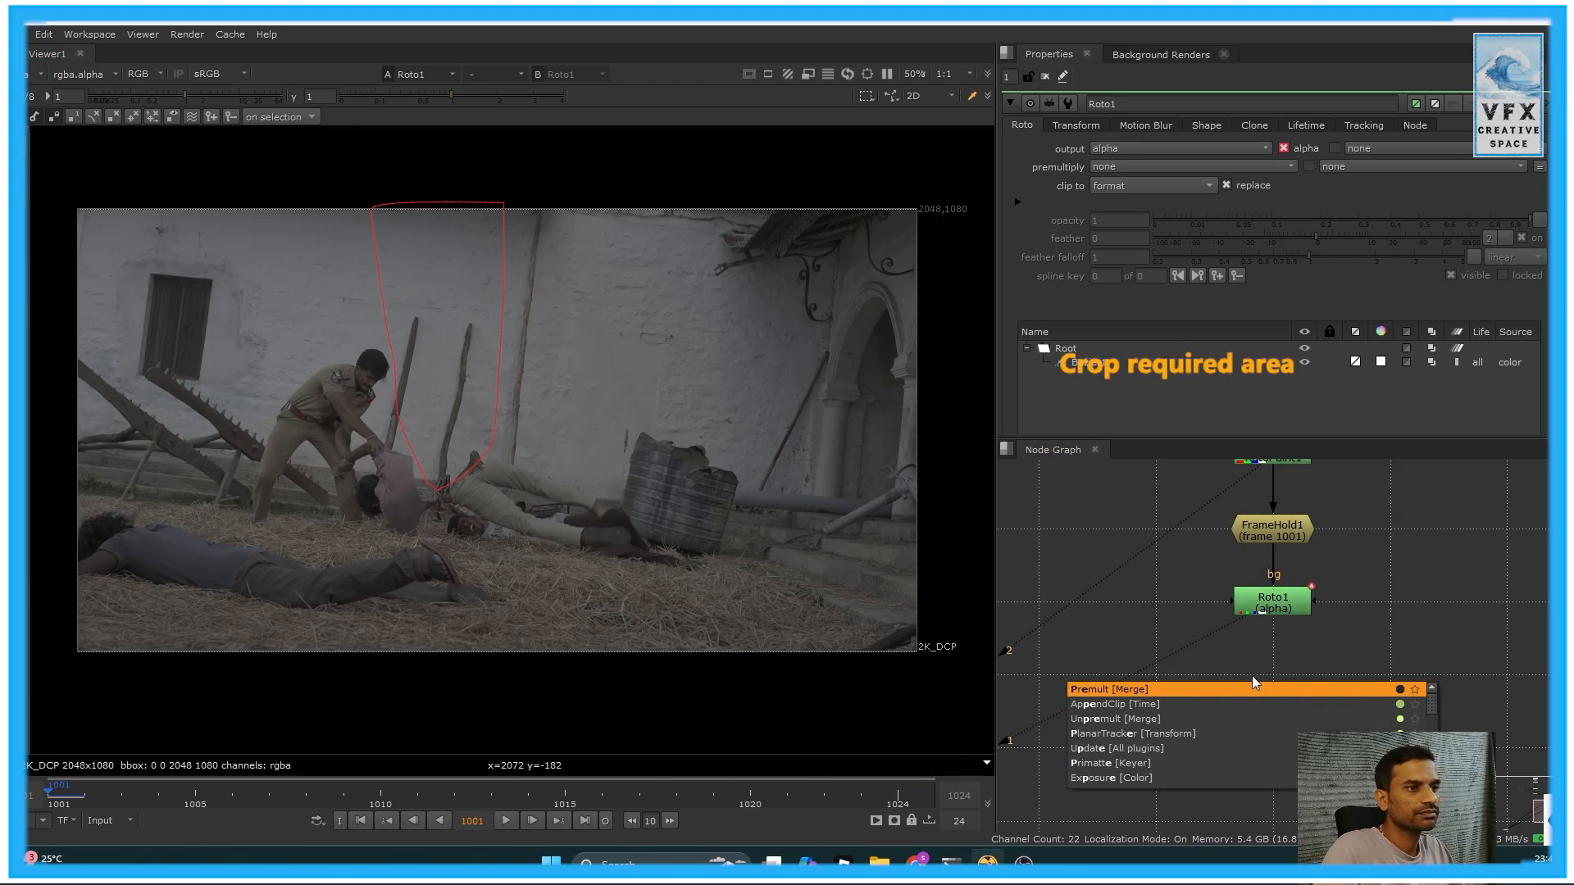
key("Return")
left_click_drag(1232, 643, 1270, 604)
left_click(1330, 628)
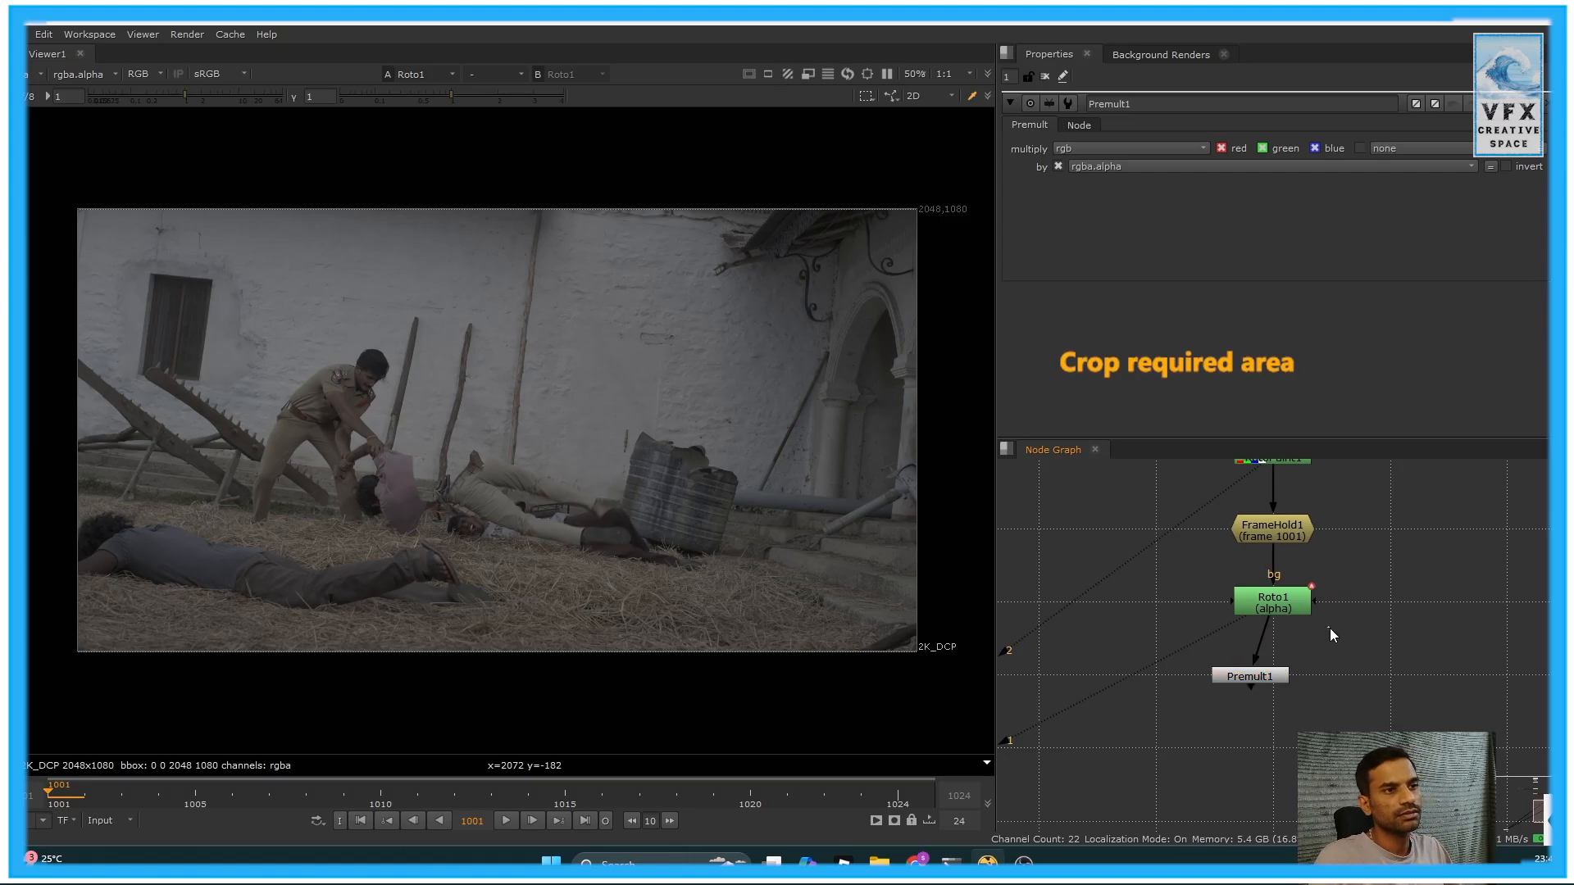
left_click_drag(1266, 676, 1277, 677)
key("2")
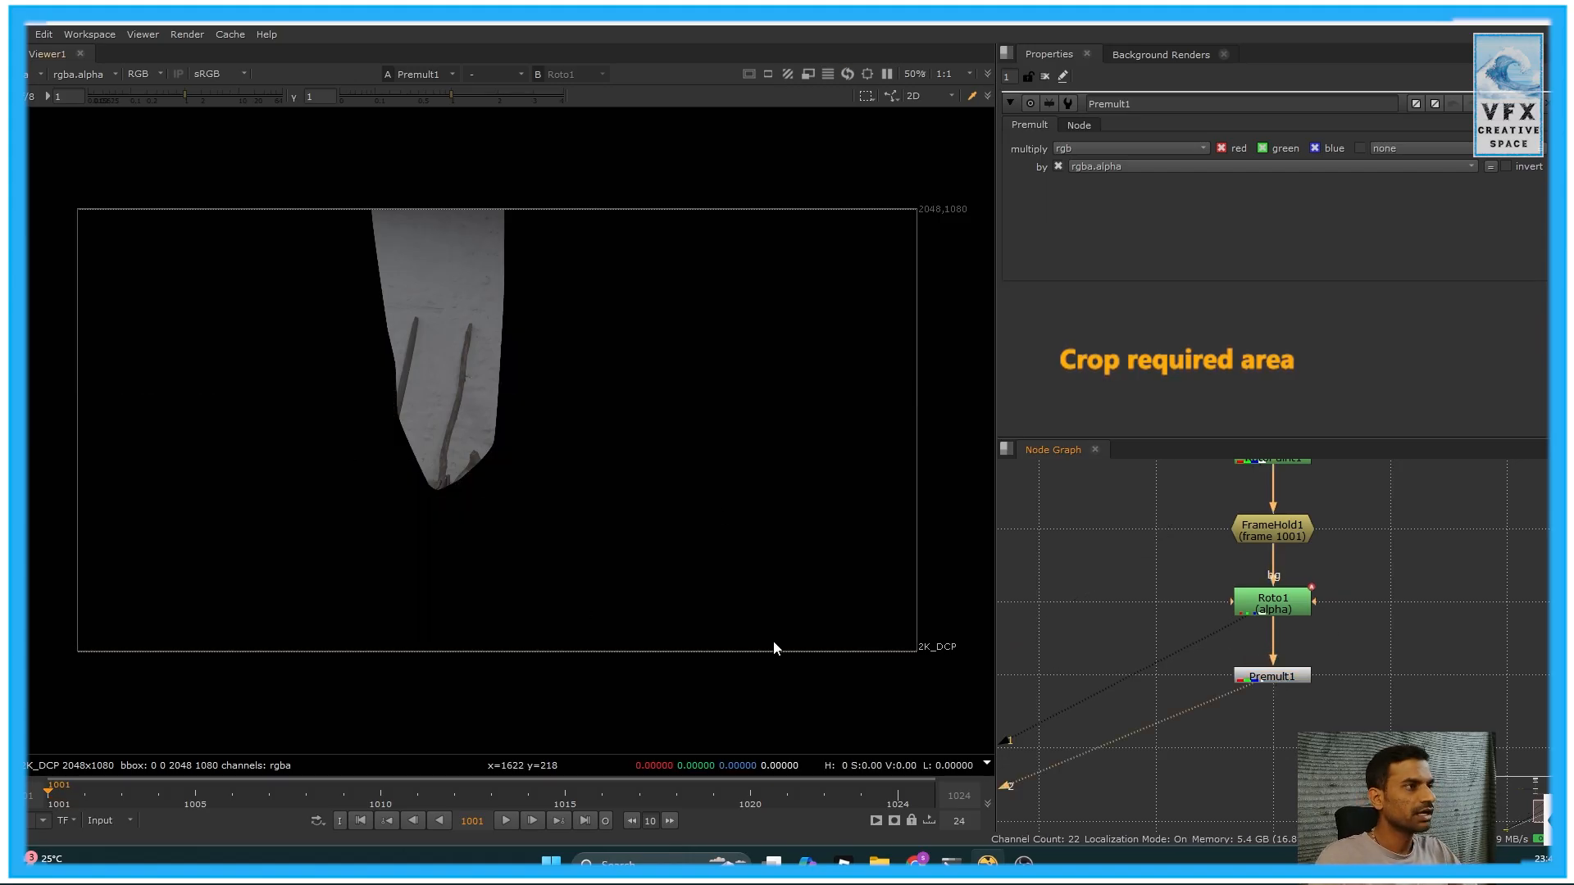
Add an over Merge node with AppendClip1 as B input and Premult1 as A input, and view the composite
scroll(1290, 724, "down", 5)
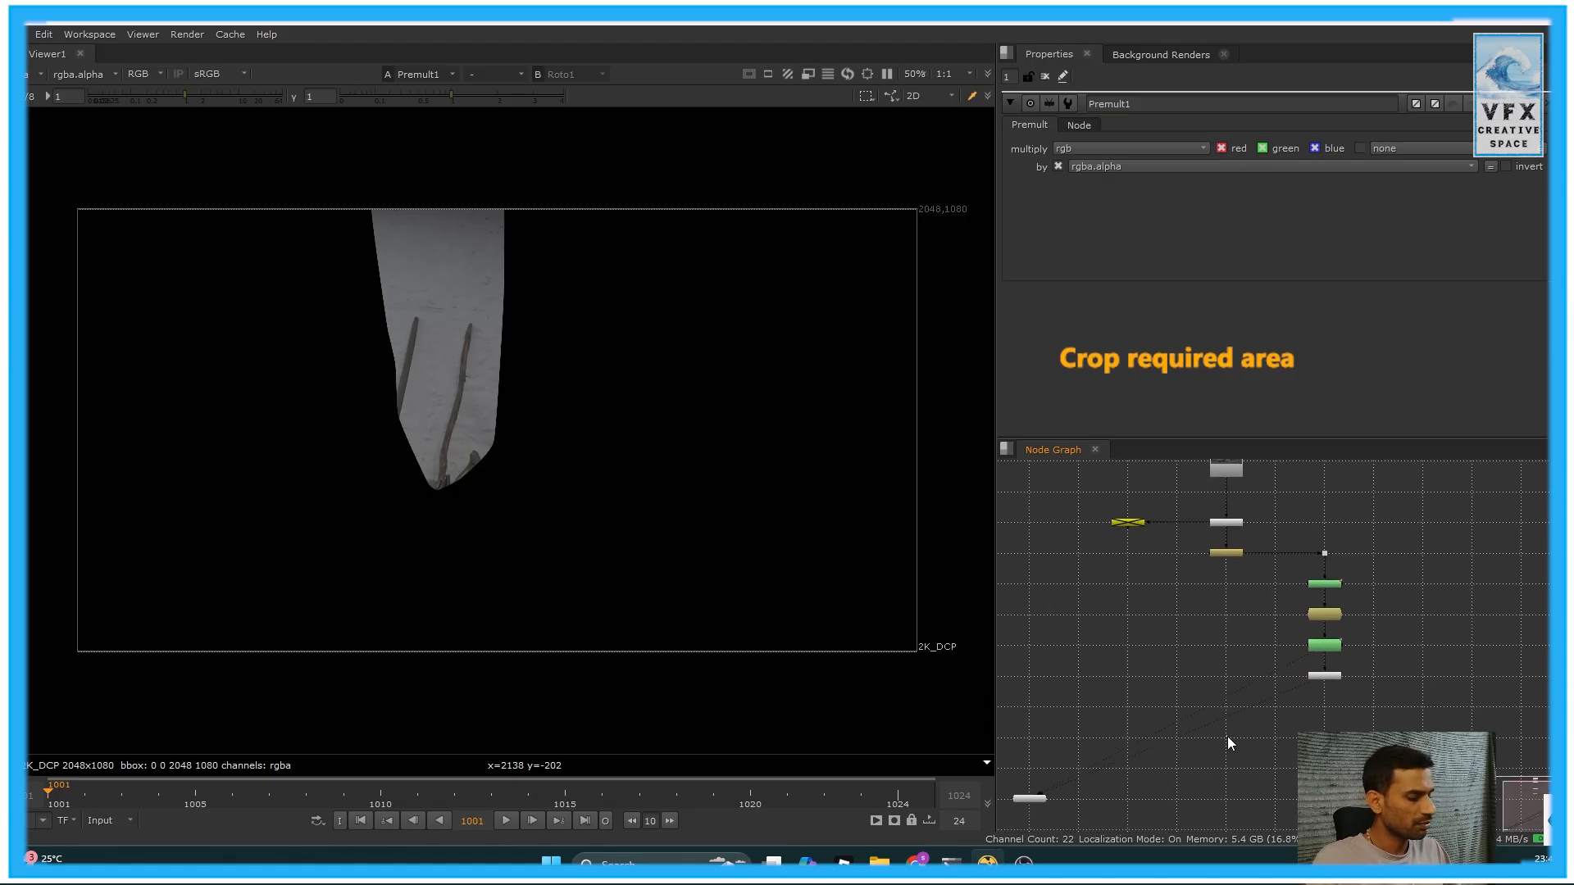
key("m")
scroll(1247, 731, "up", 3)
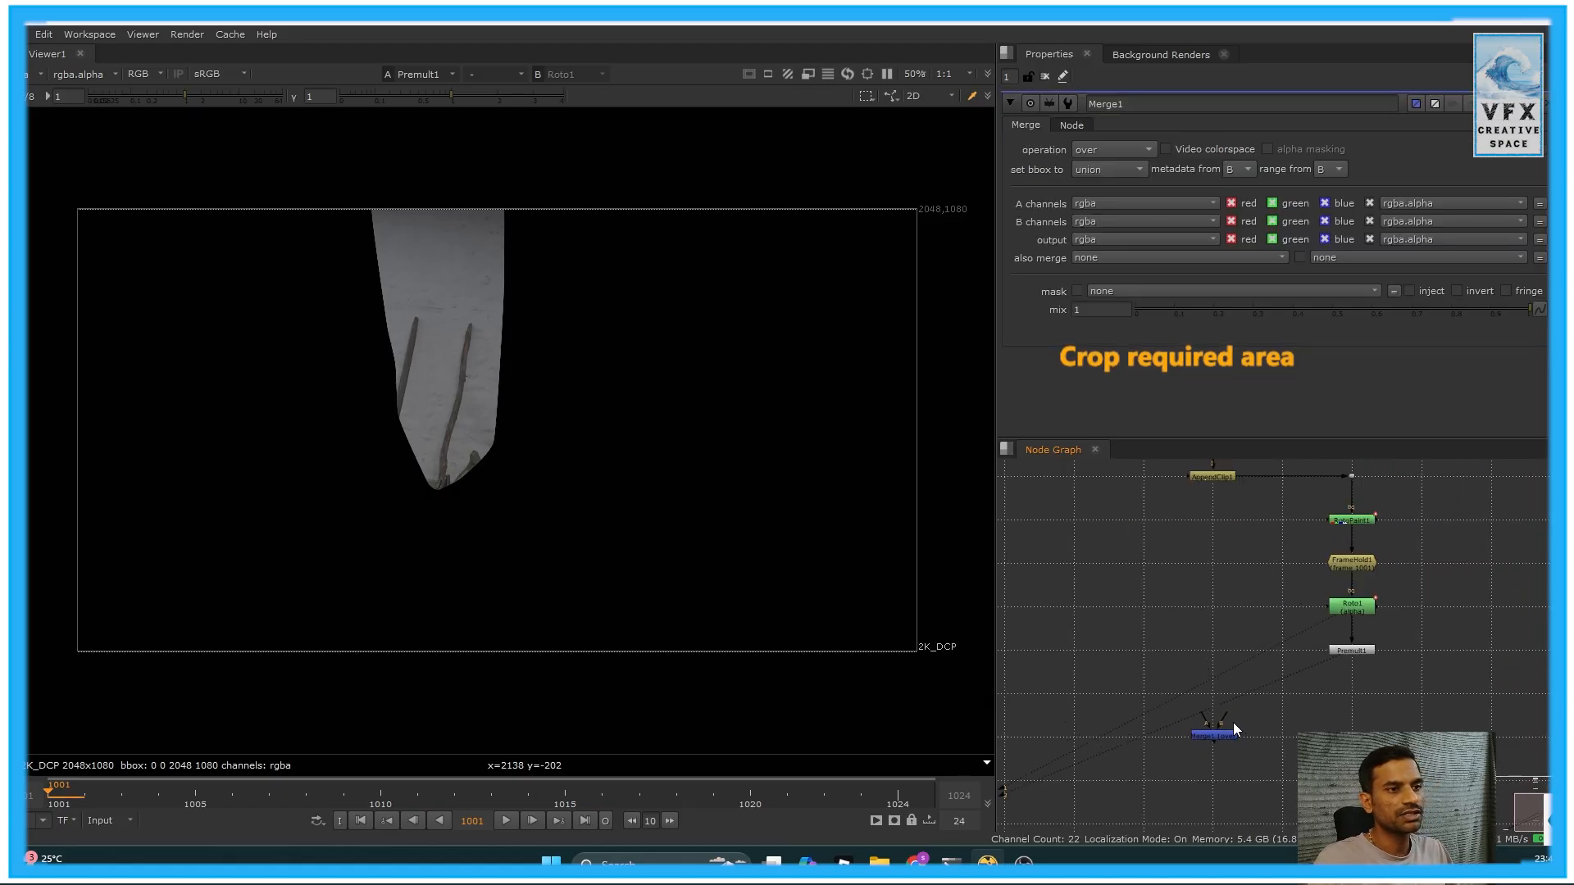
left_click_drag(1222, 720, 1222, 484)
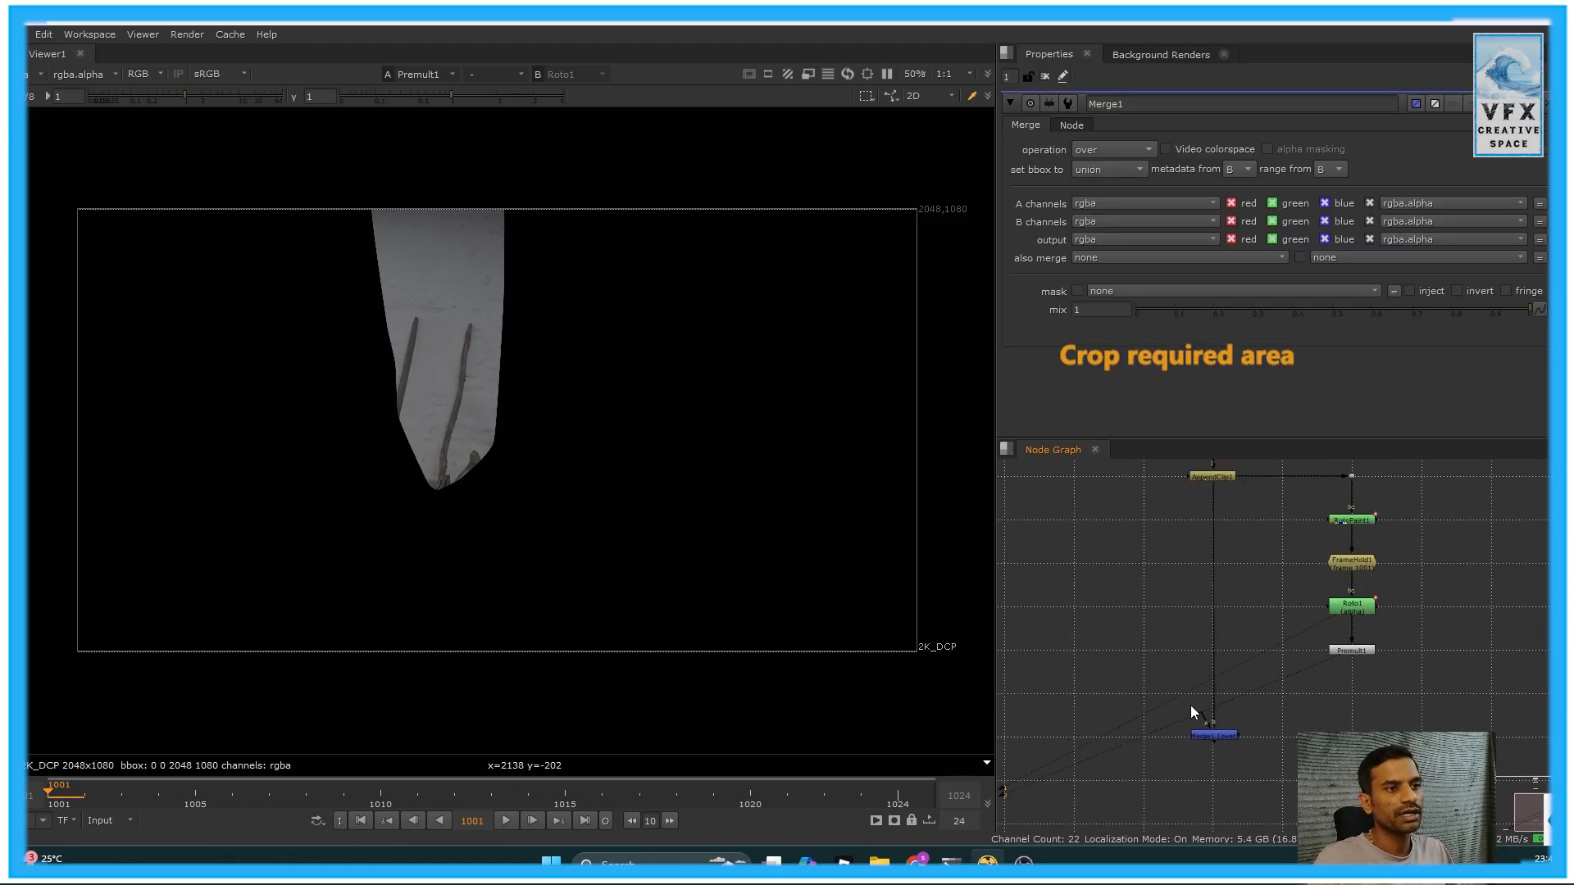
left_click(1229, 735)
key("1")
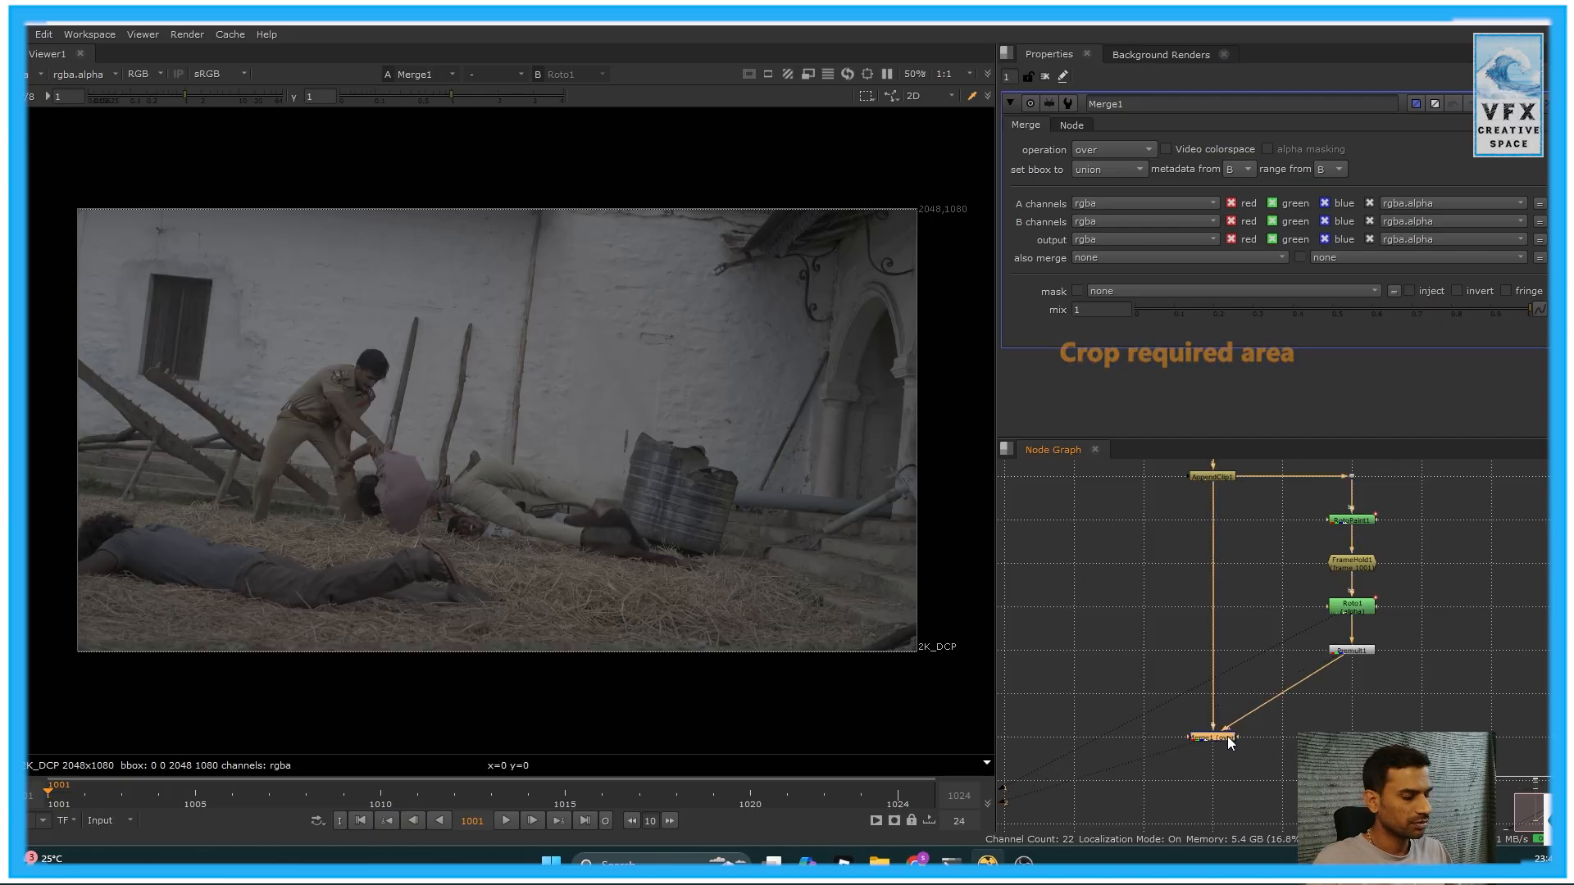
Play back the Merge1 composite around the patch and open the properties of Roto1 and Premult1
left_click(1152, 727)
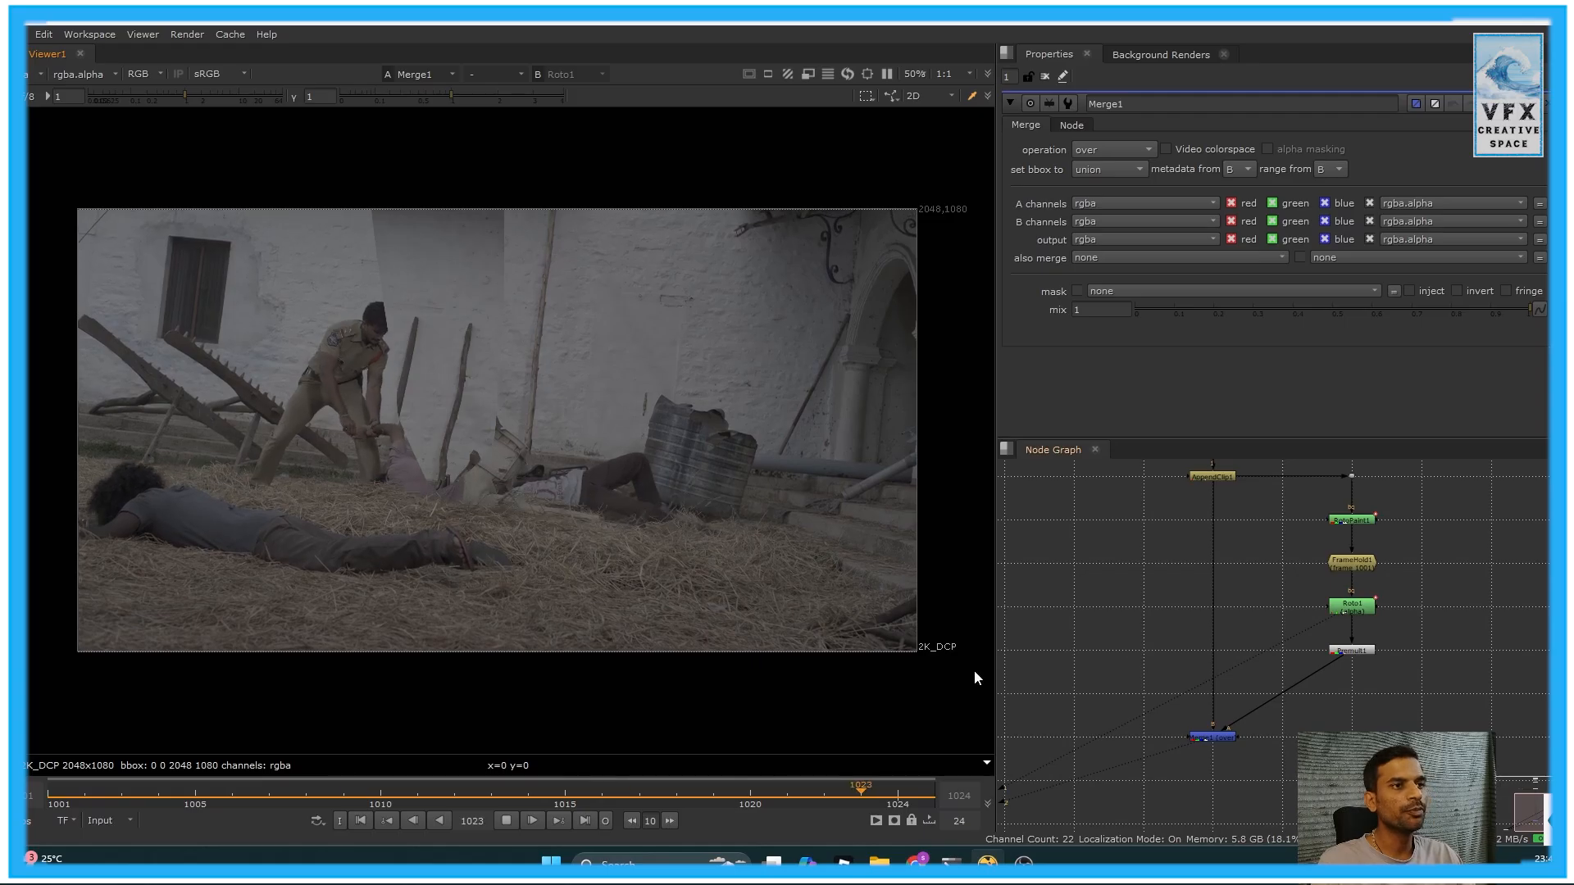
scroll(481, 323, "up", 2)
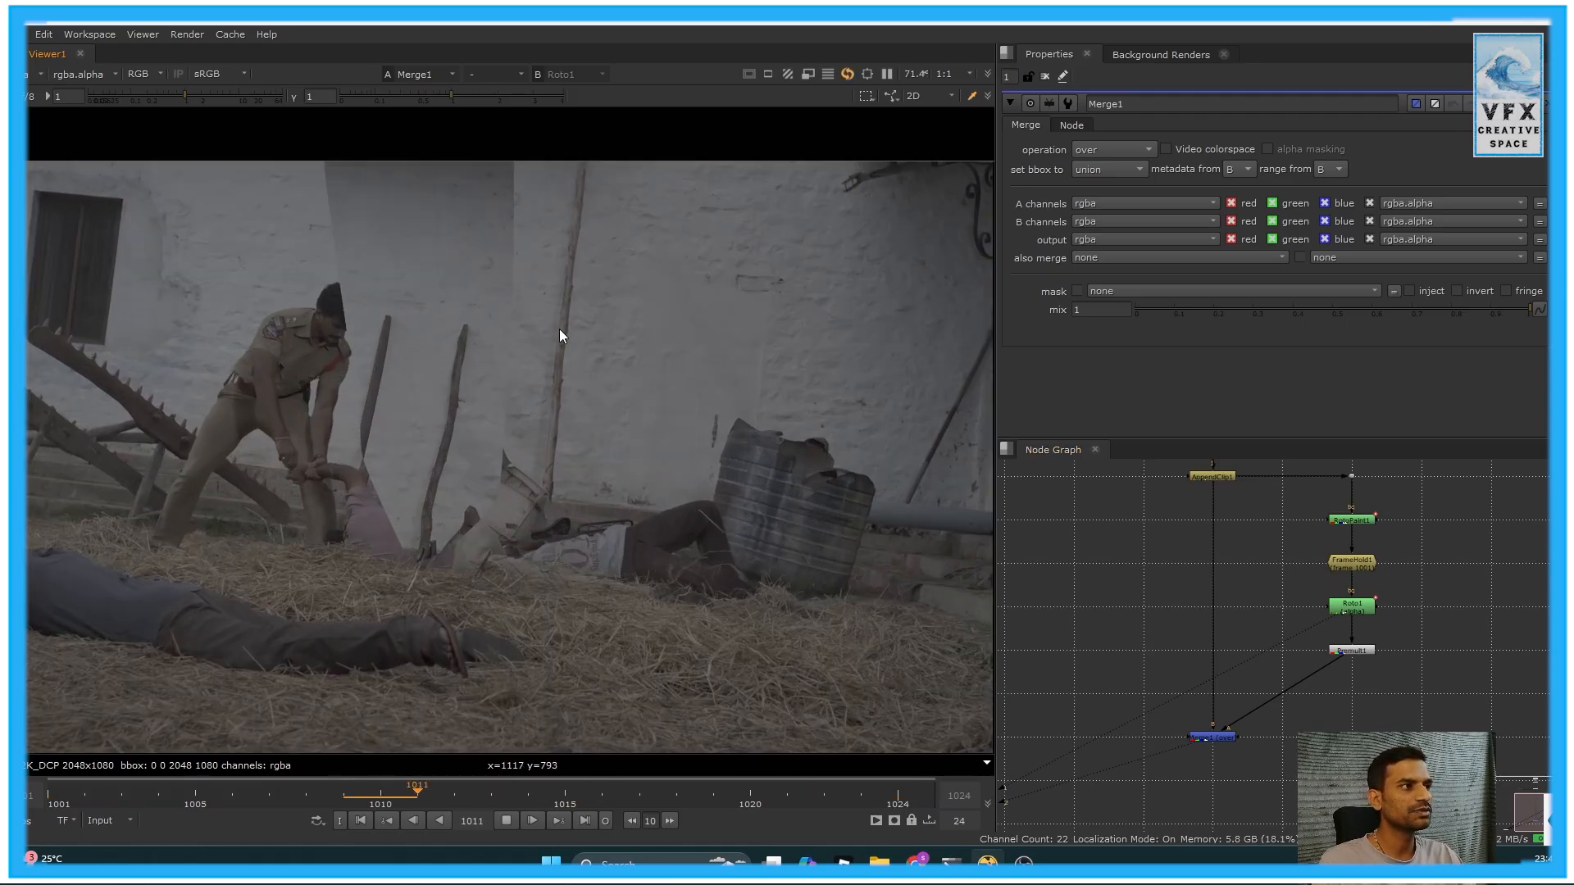
middle_click_drag(562, 333, 554, 377)
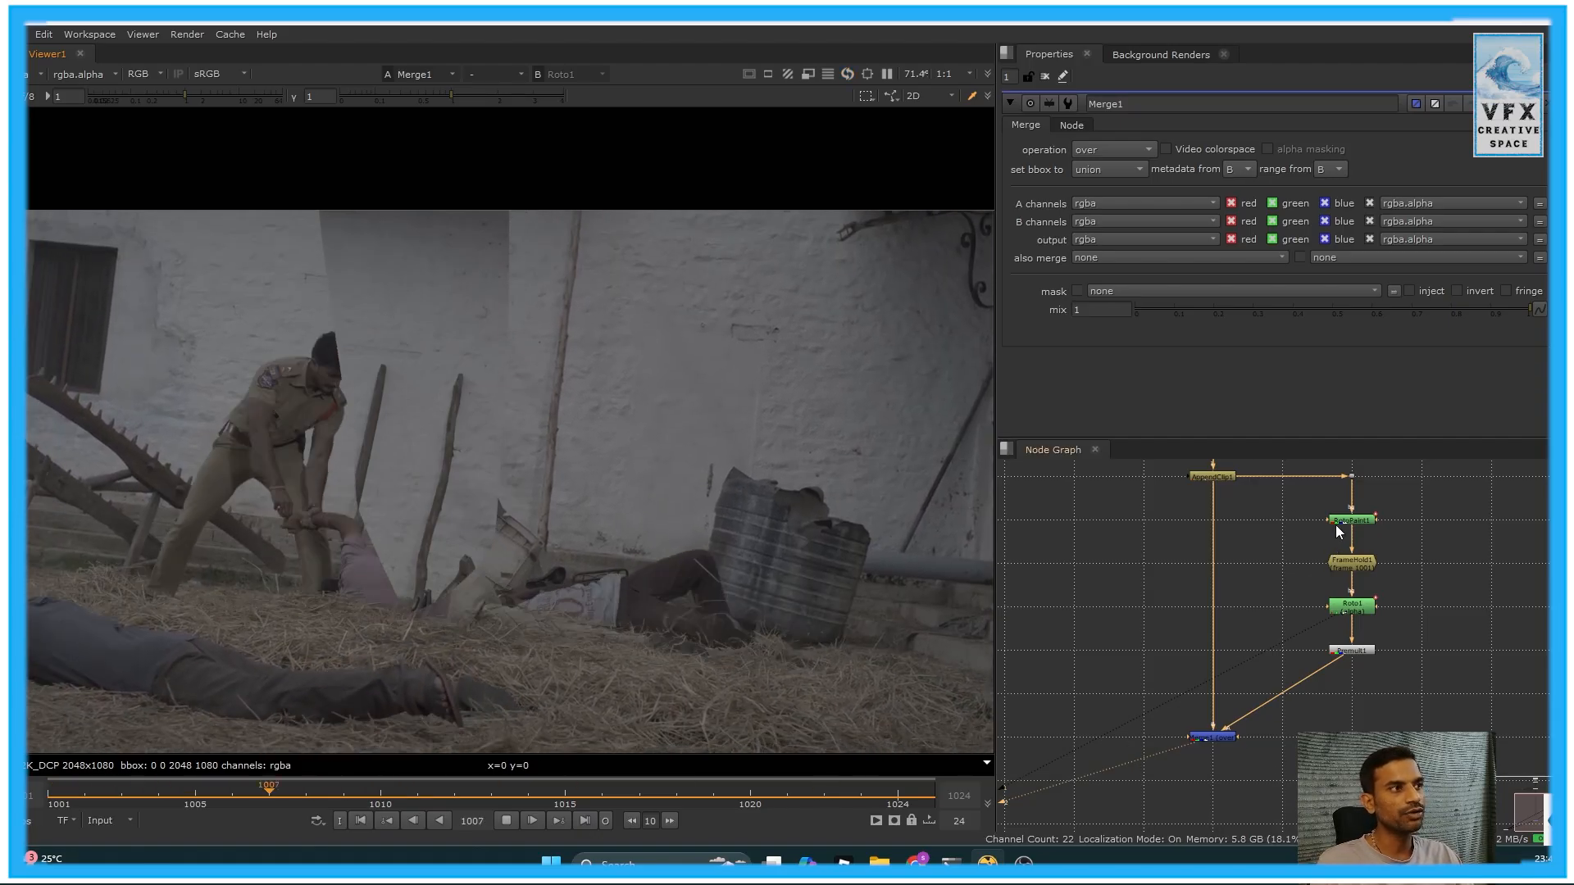
left_click(1358, 609)
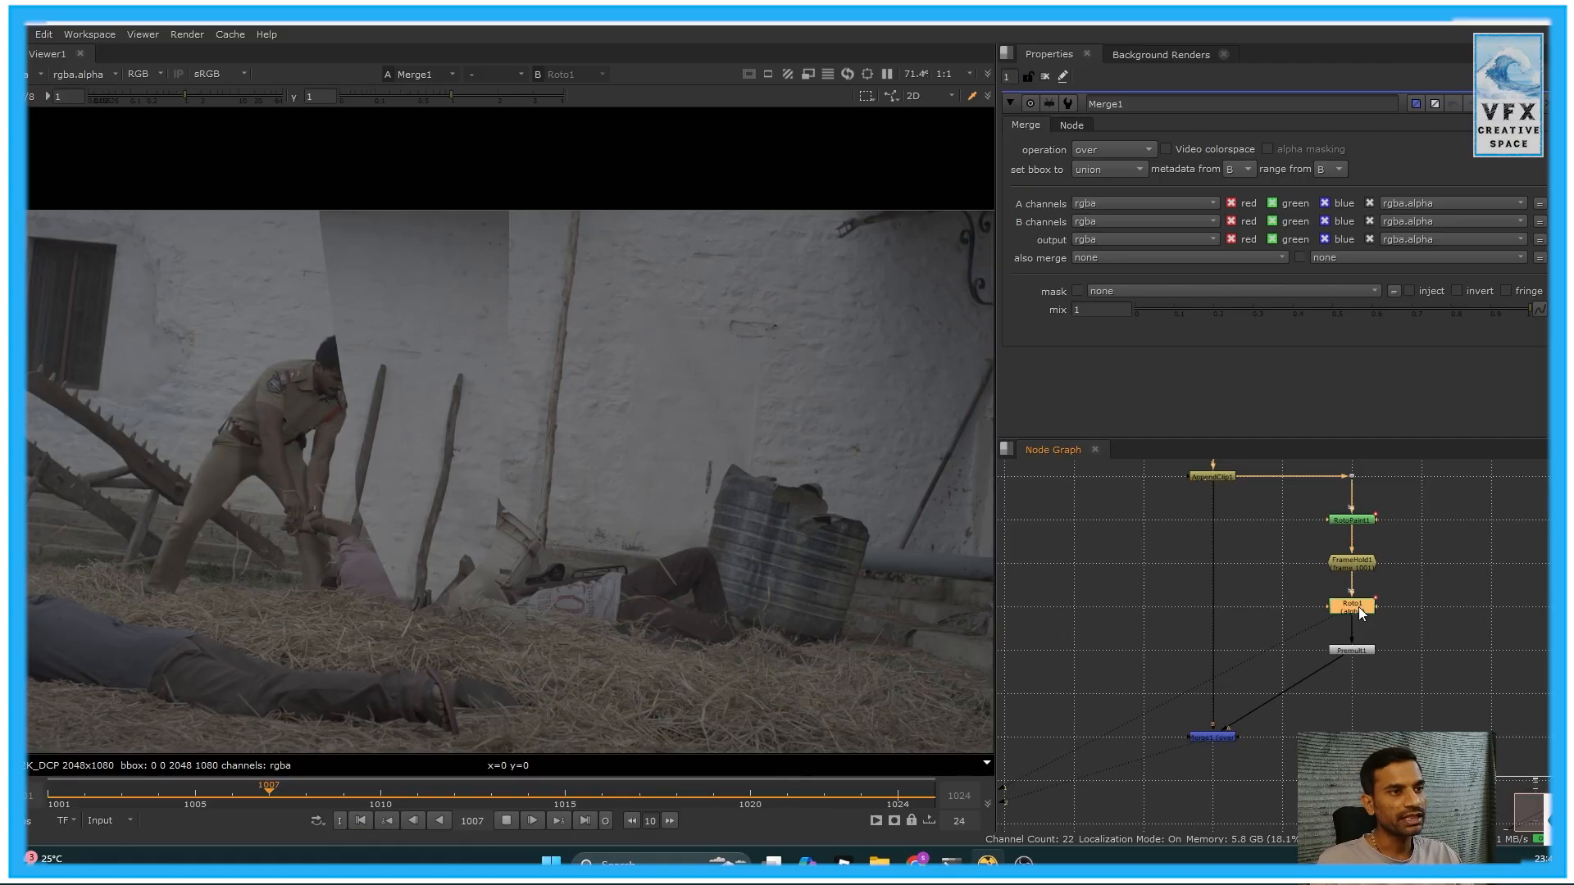
double_click(1358, 607)
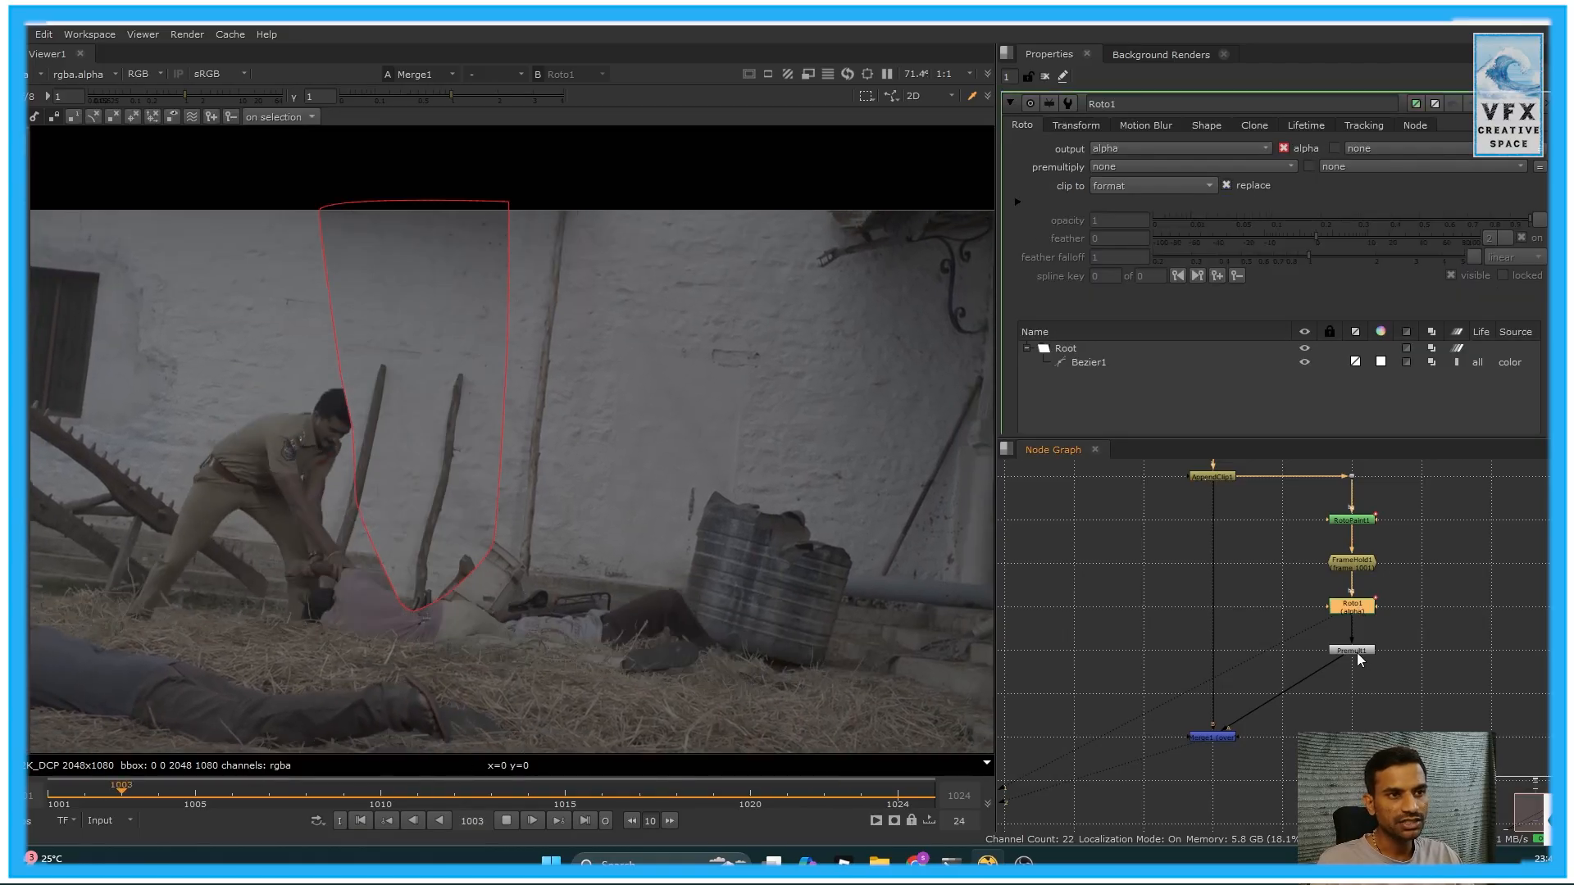
double_click(1356, 652)
Compare the static patch with the moving wall in the Merge1 composite, and return to the first frame
left_click_drag(595, 267, 469, 475)
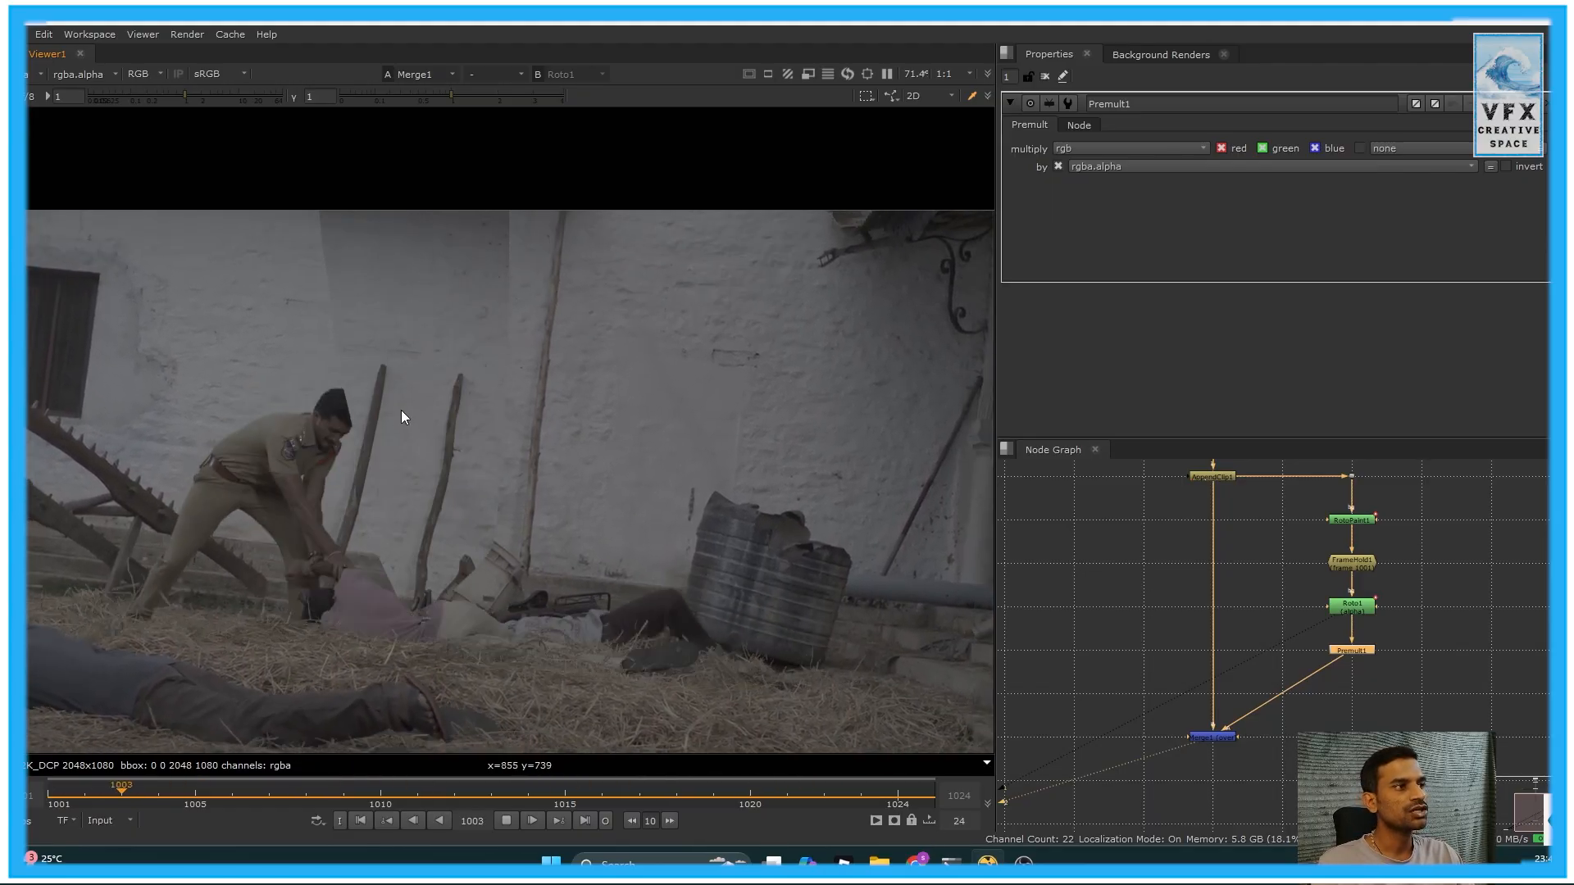
left_click_drag(726, 281, 623, 457)
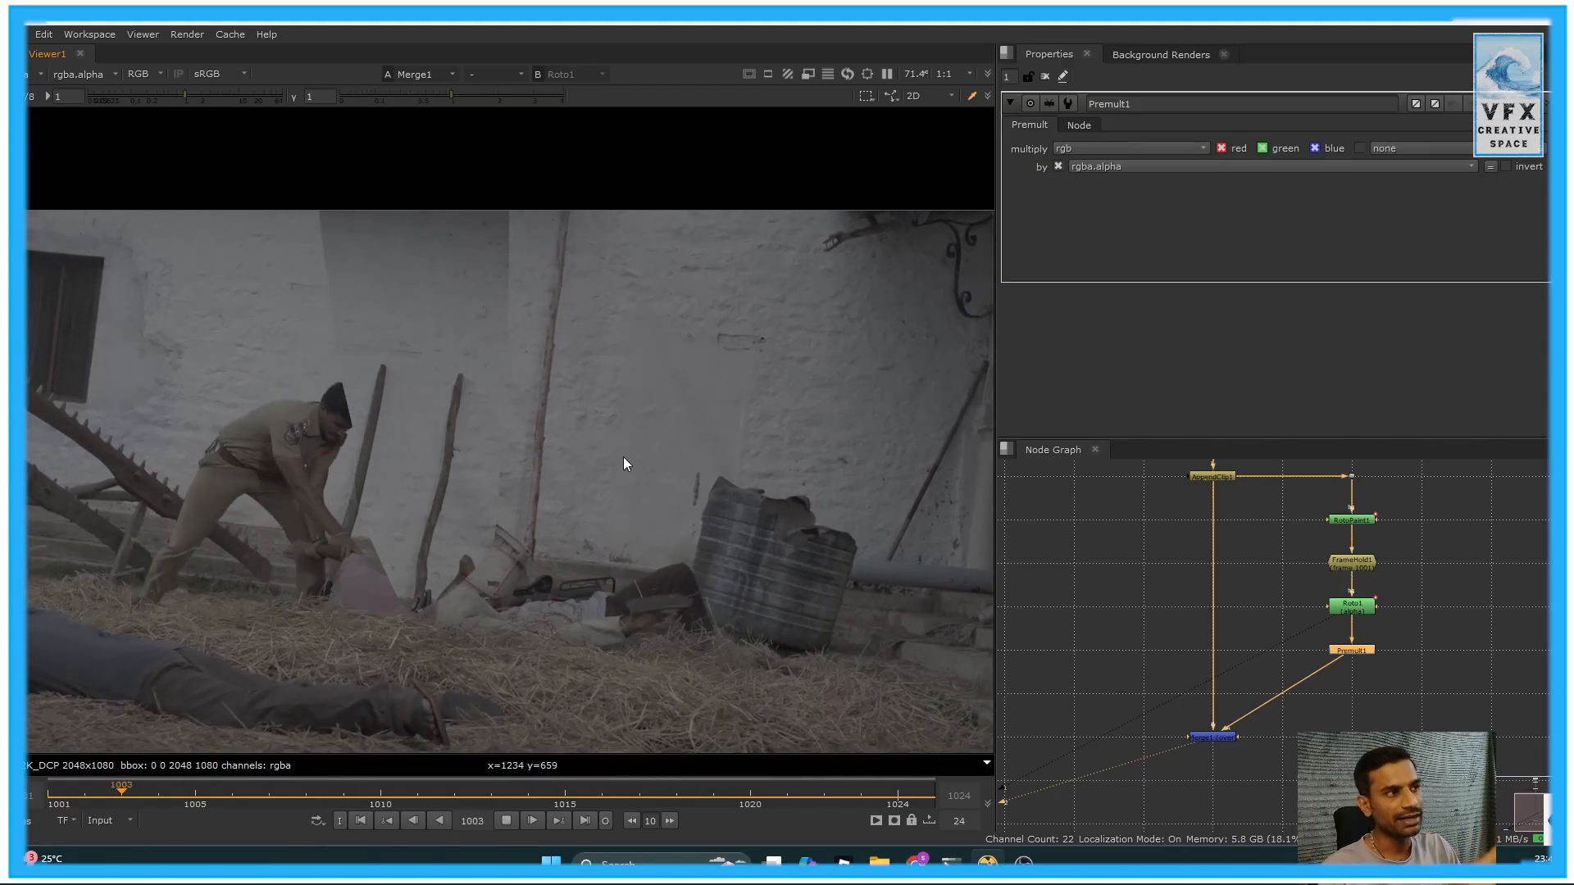
left_click_drag(317, 218, 494, 554)
left_click_drag(738, 269, 635, 441)
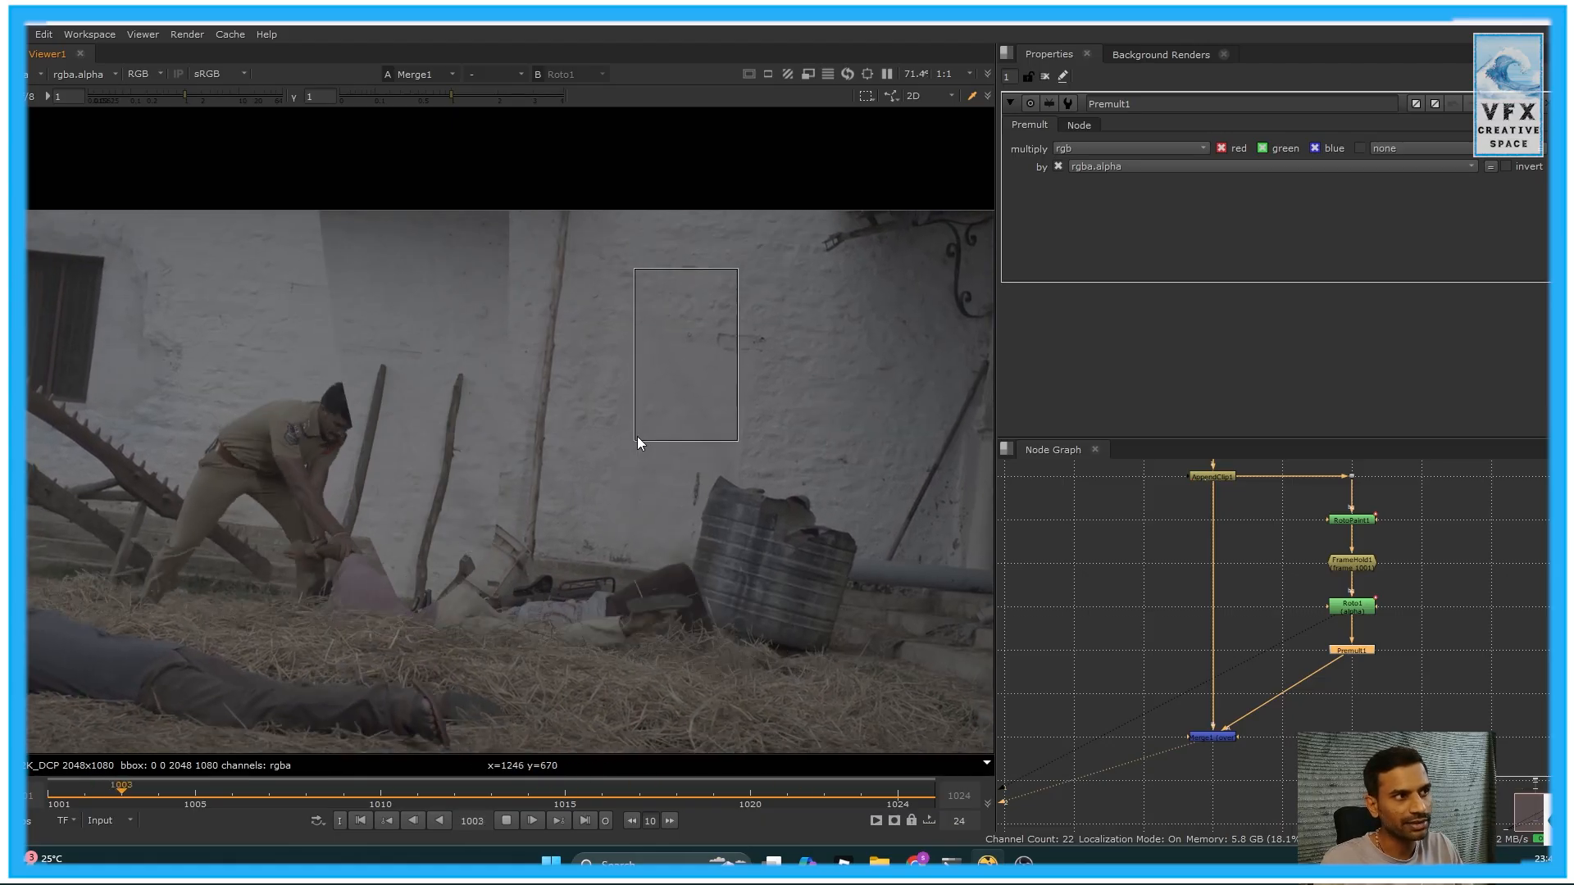
left_click_drag(489, 322, 386, 505)
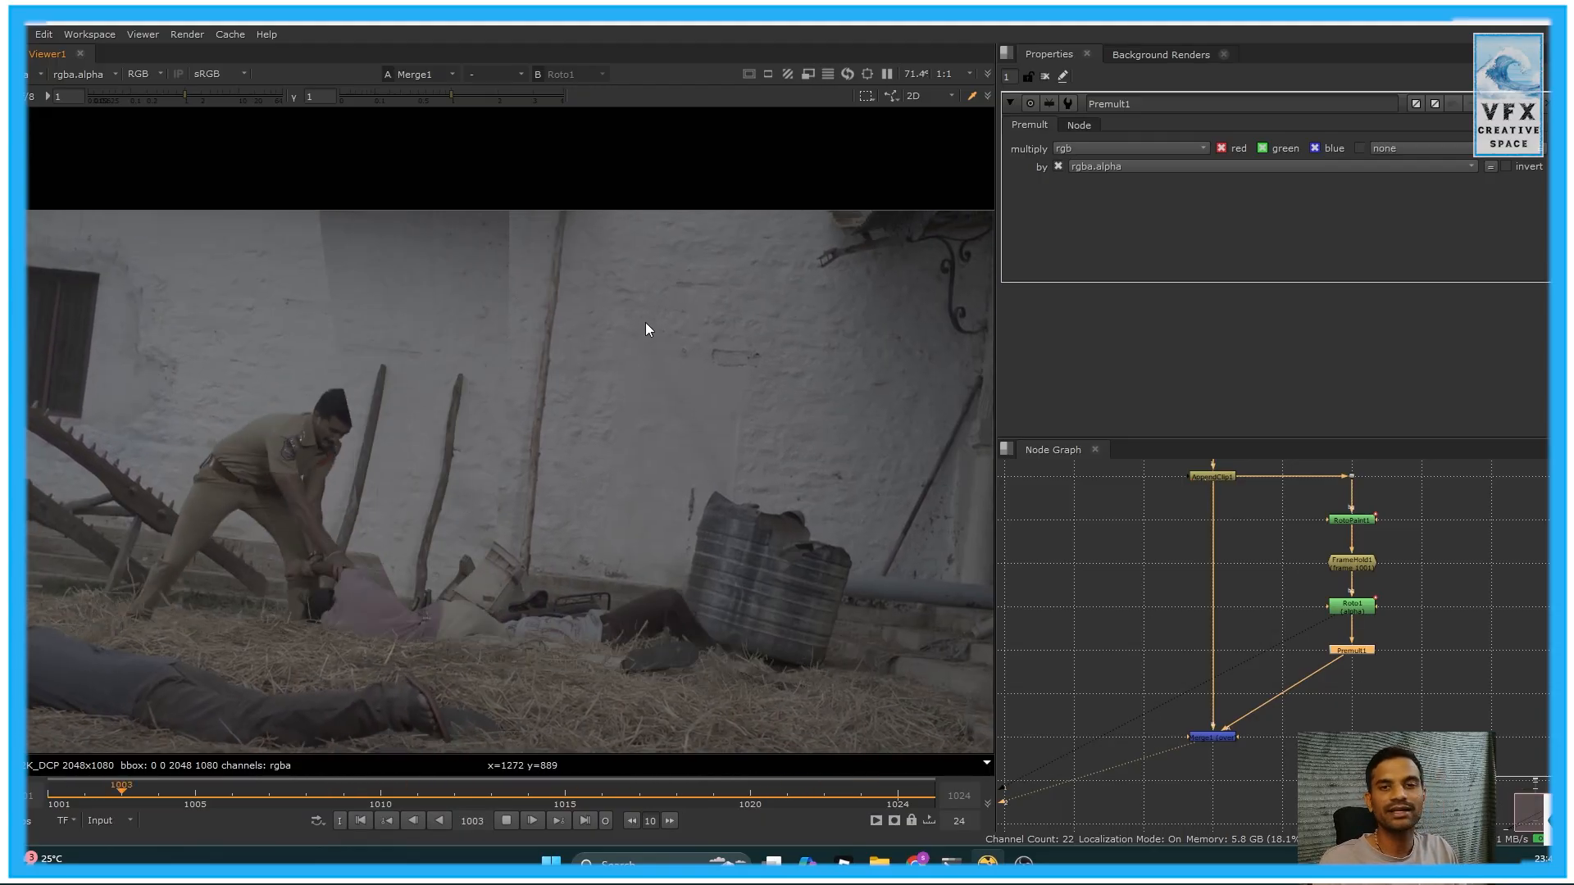
left_click(504, 819)
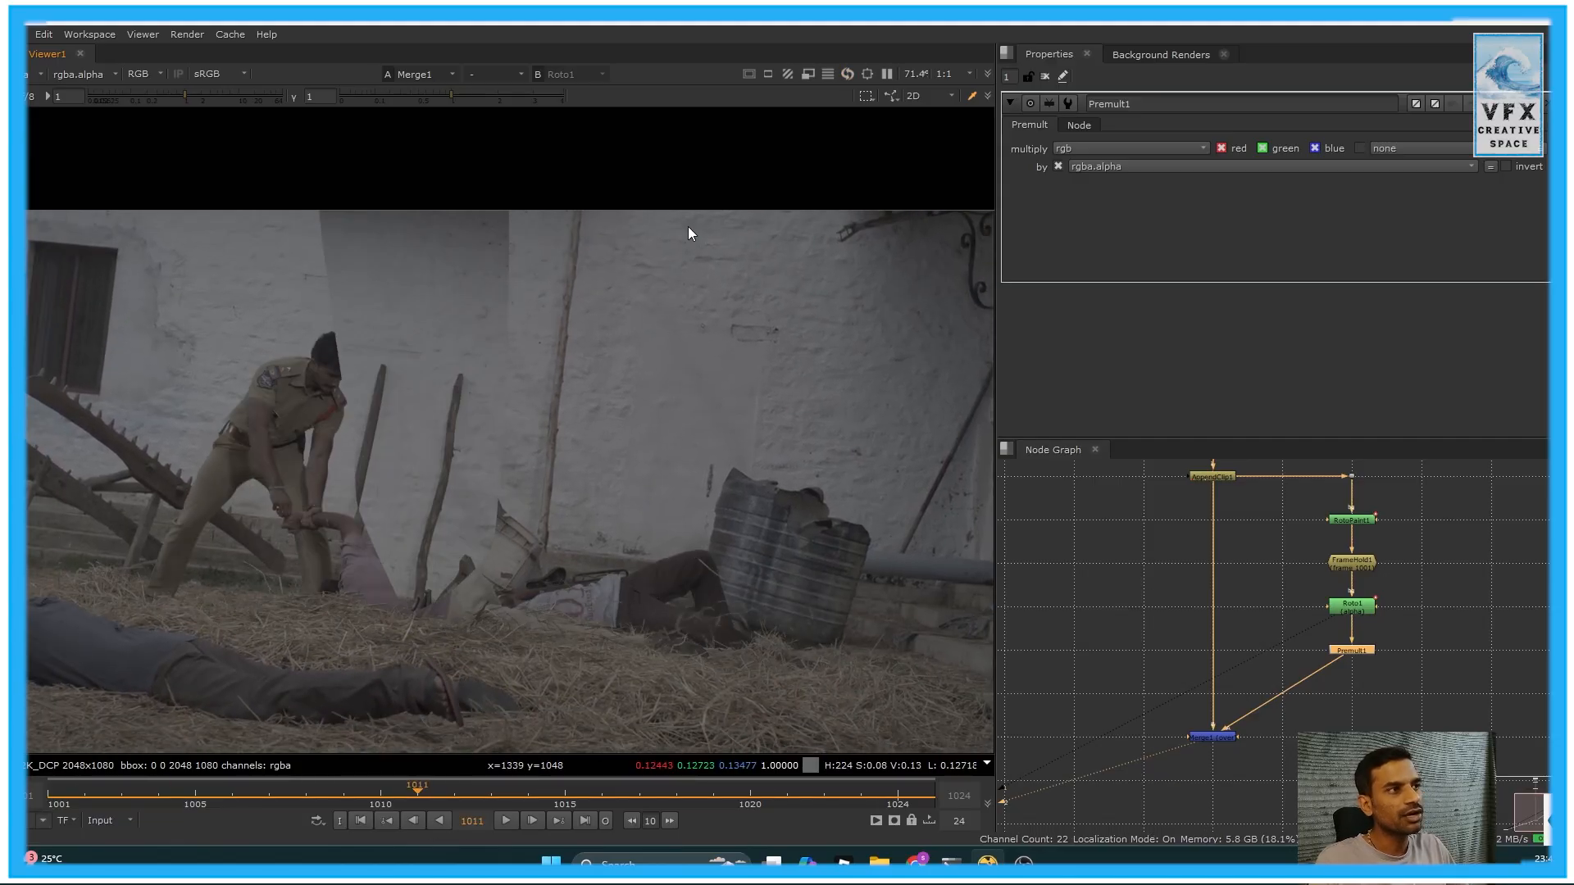
left_click(359, 822)
Add a Tracker node fed by AppendClip1, place it below and beside that node, and view its output
middle_click_drag(1253, 574, 1275, 714)
scroll(1143, 677, "up", 3)
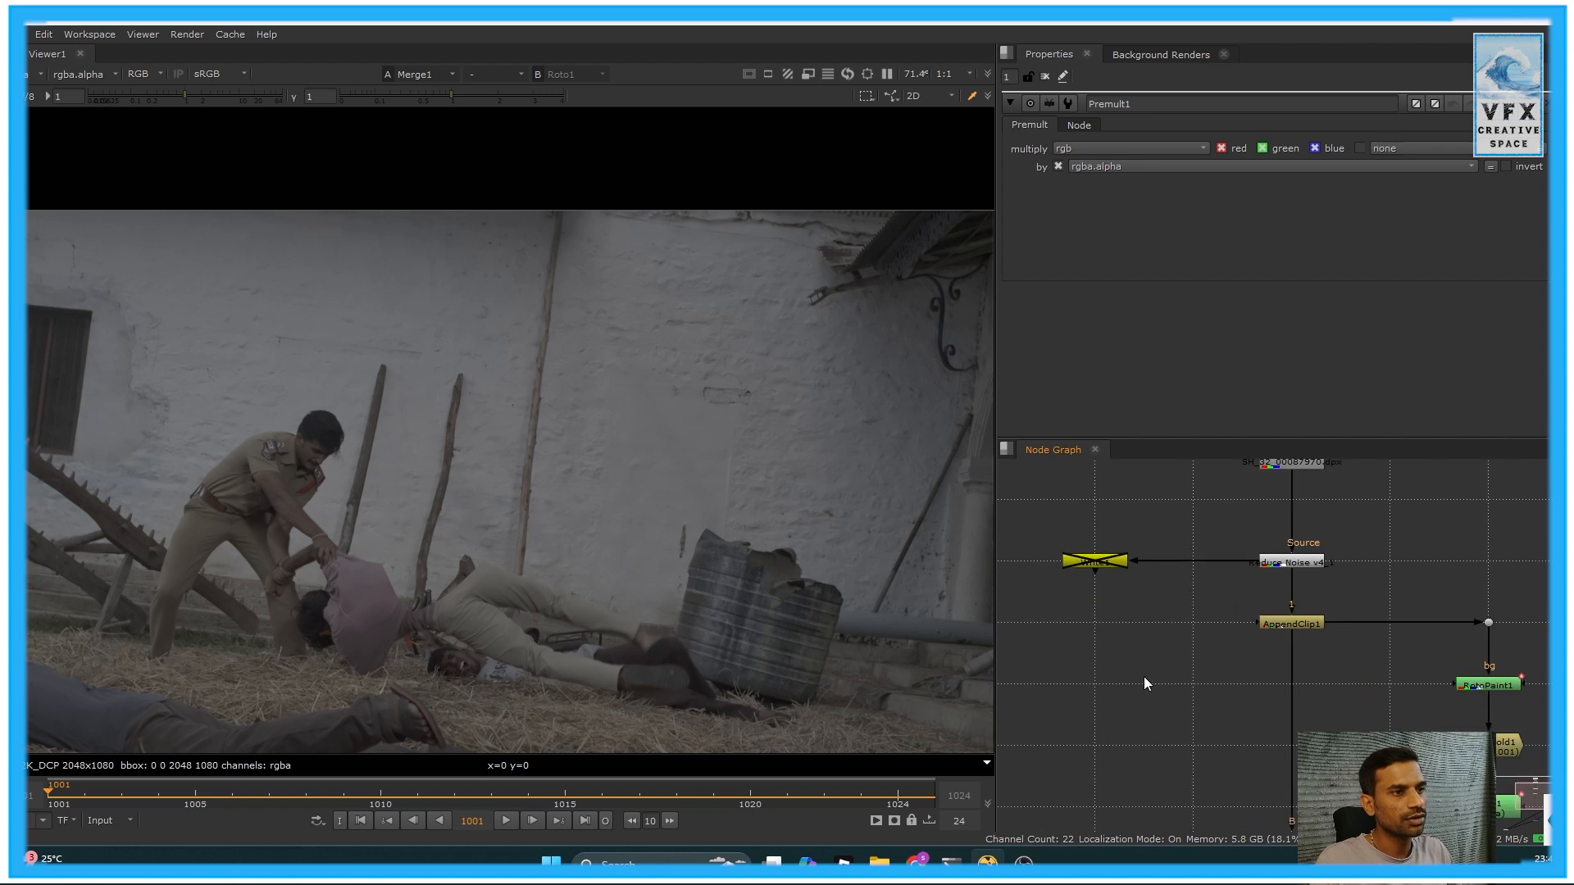
key("Tab")
type("tra")
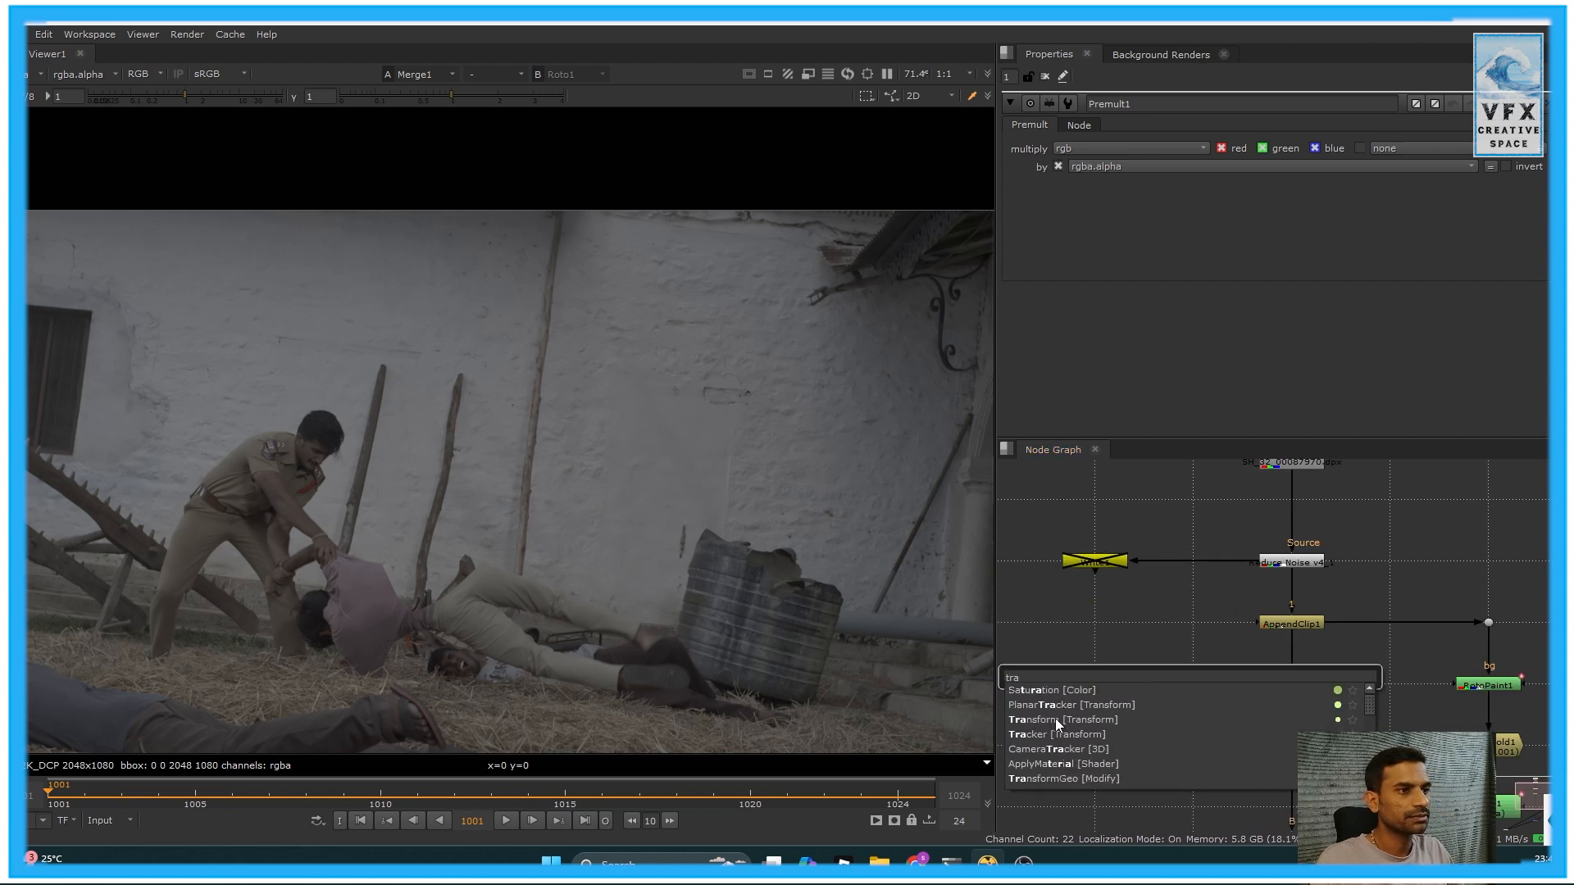
left_click(1054, 731)
scroll(1123, 665, "up", 2)
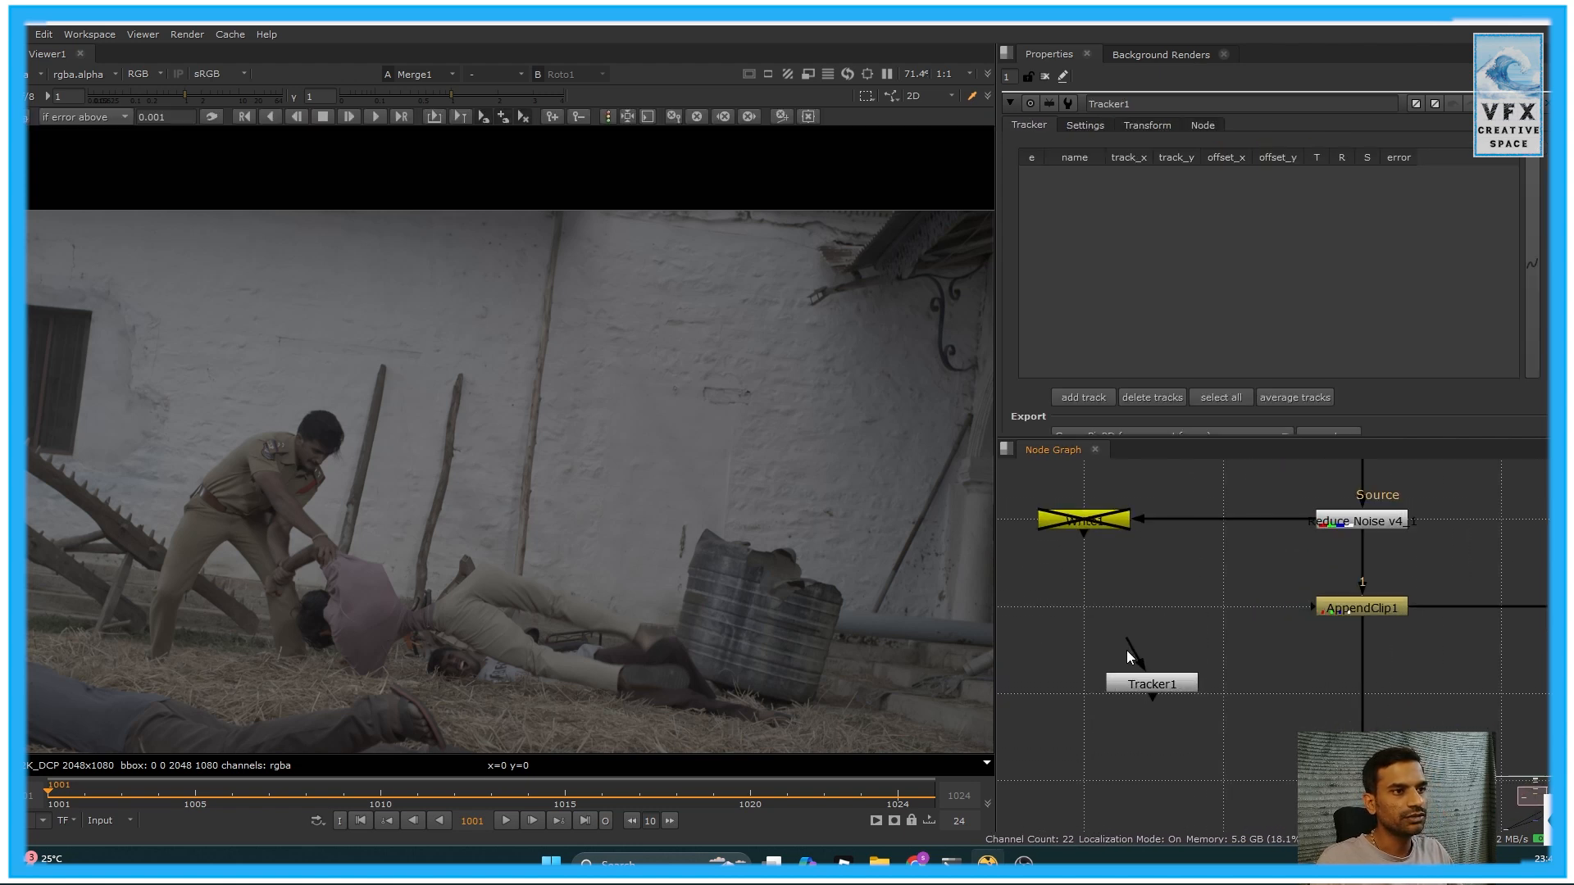
left_click_drag(1134, 649, 1328, 607)
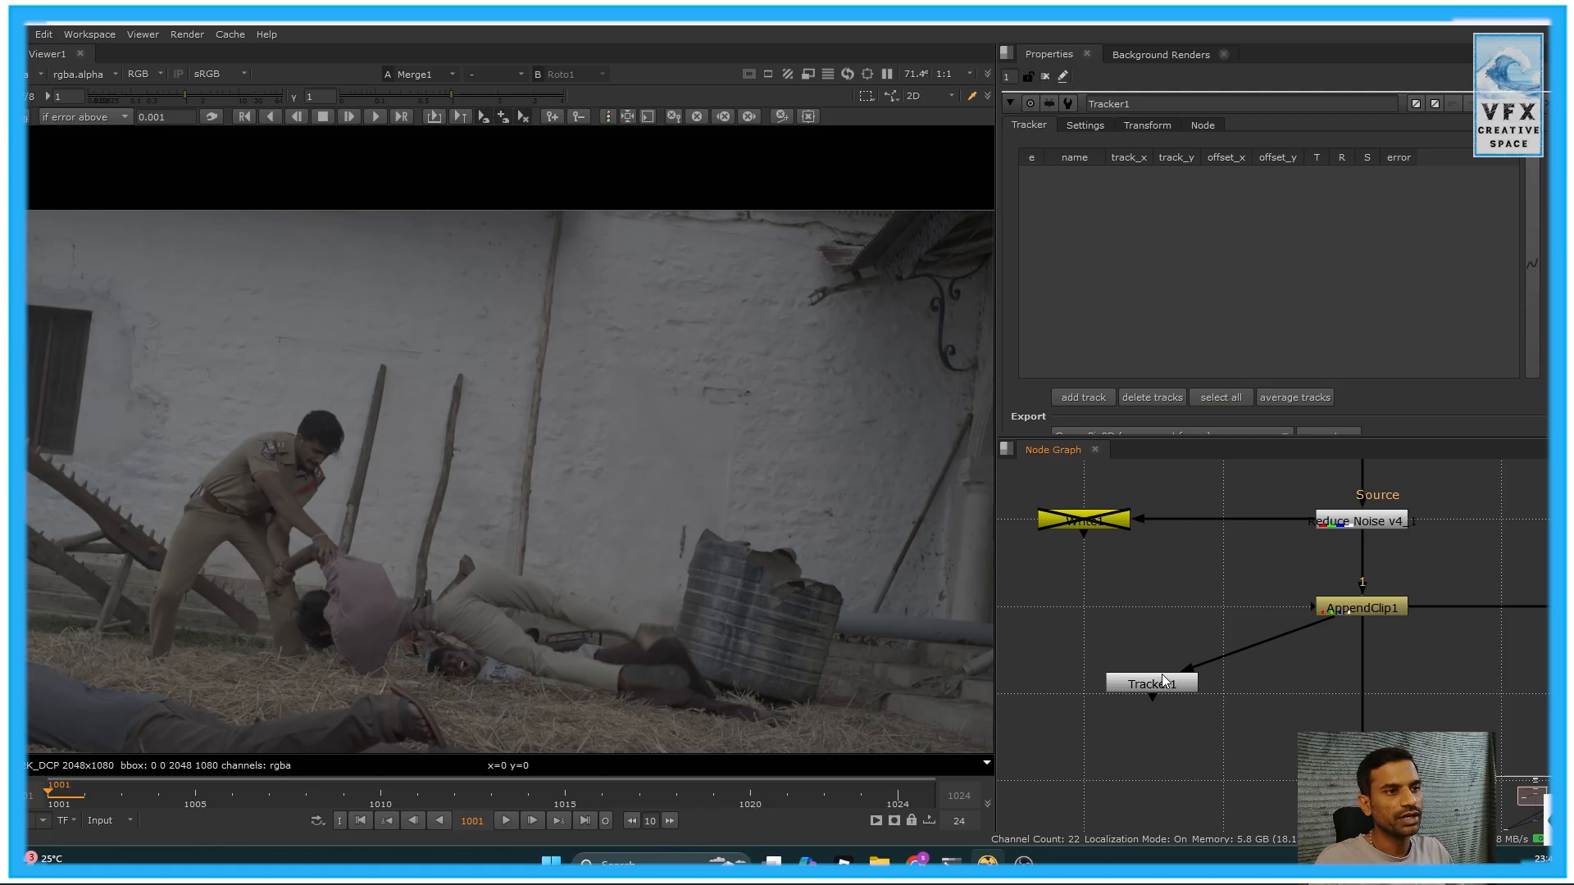
left_click_drag(1162, 674, 1158, 716)
key("1")
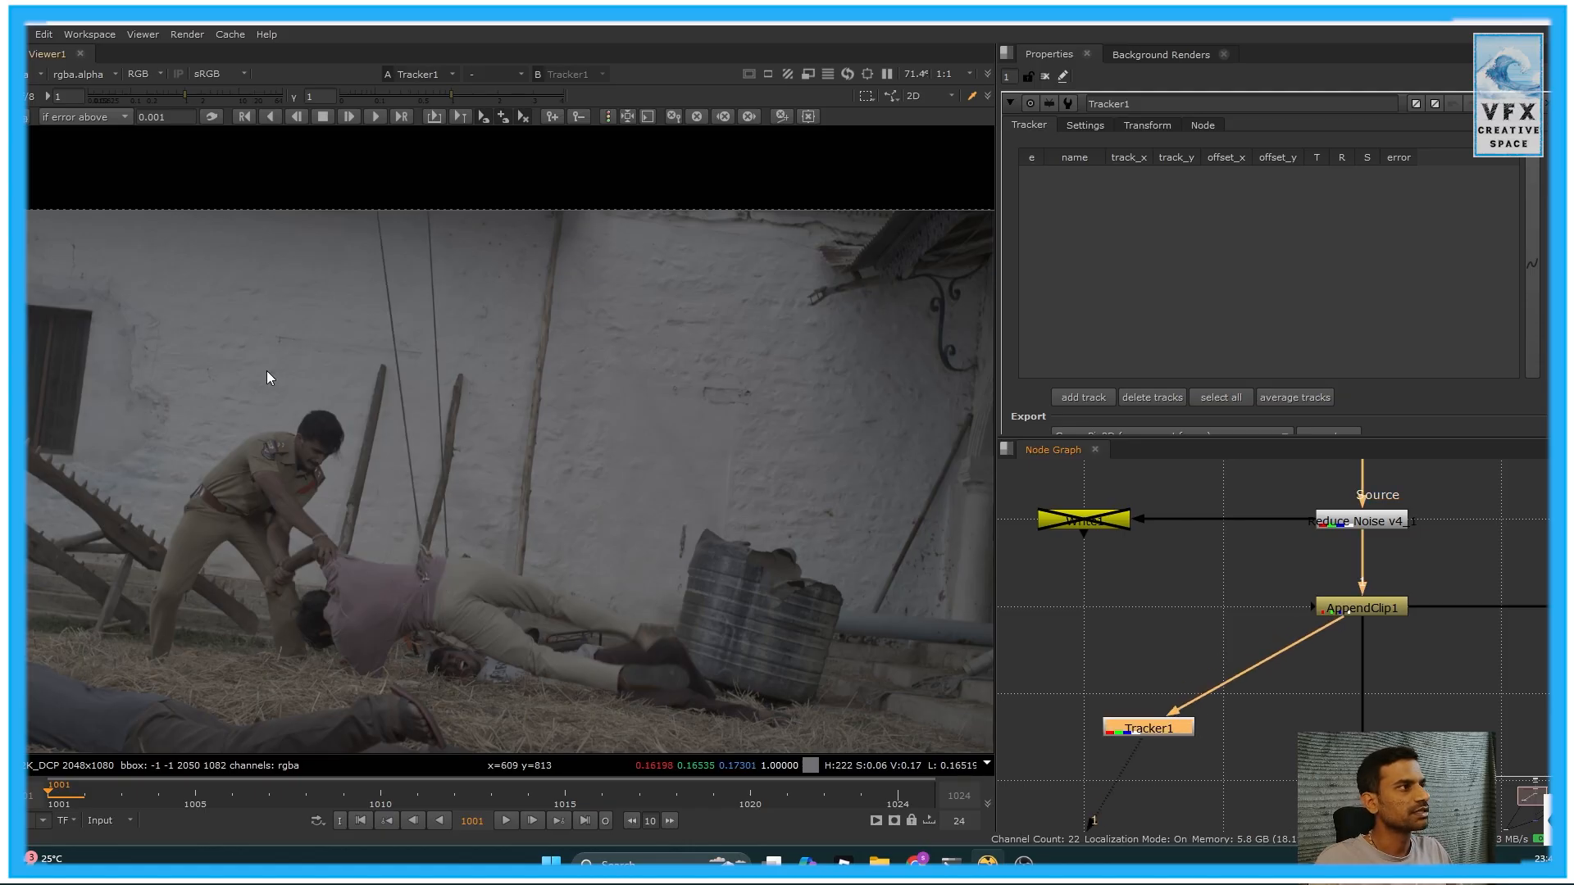
scroll(213, 287, "up", 4)
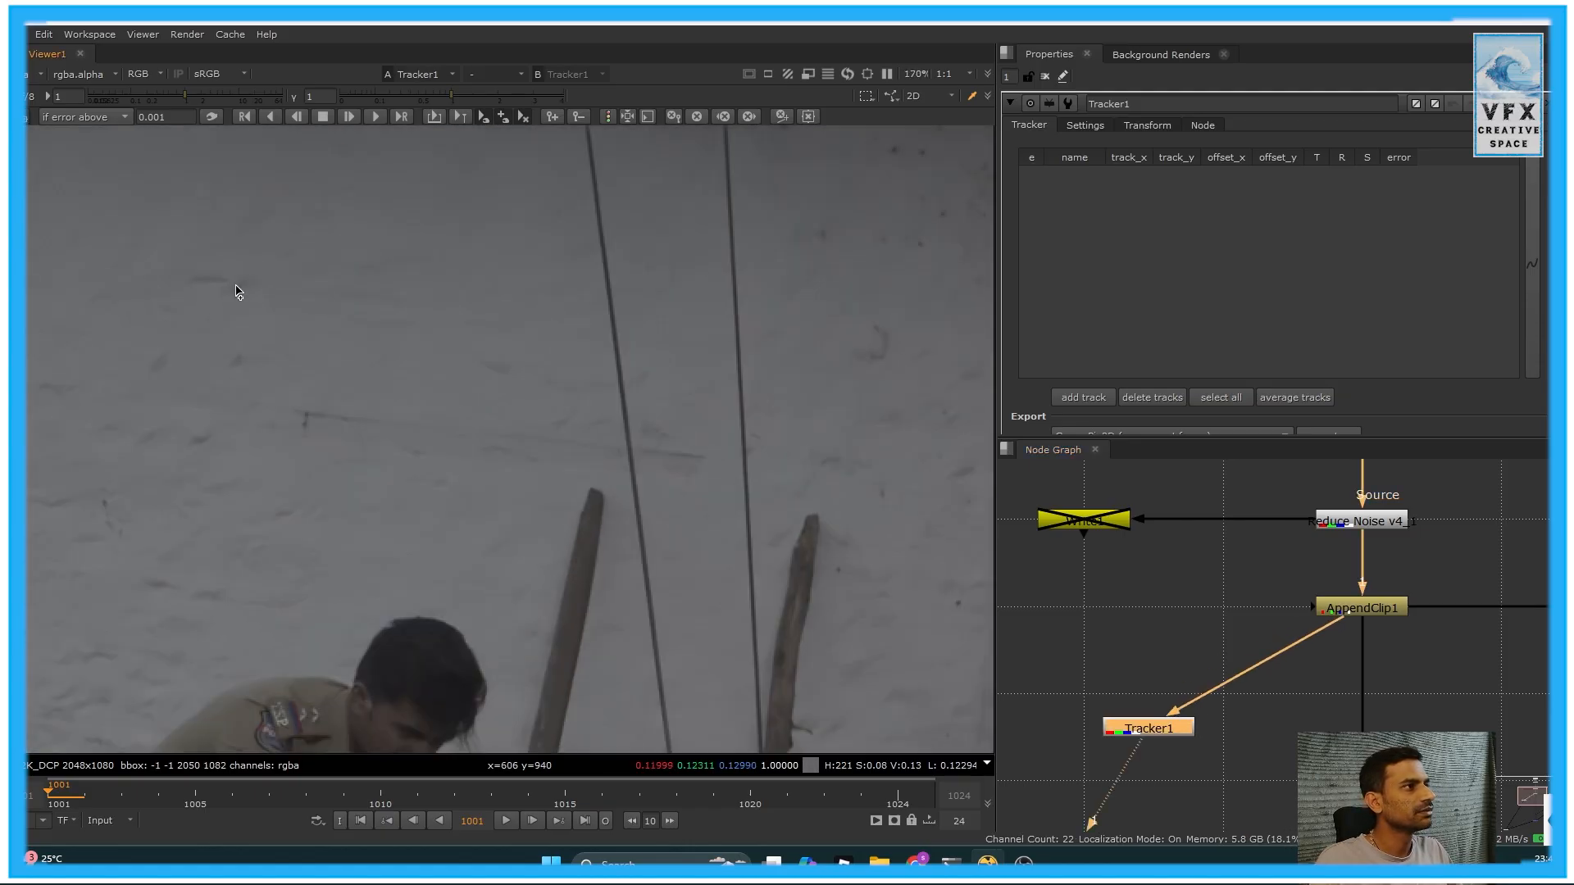
left_click(216, 281, "ctrl+alt")
left_click_drag(268, 335, 255, 318)
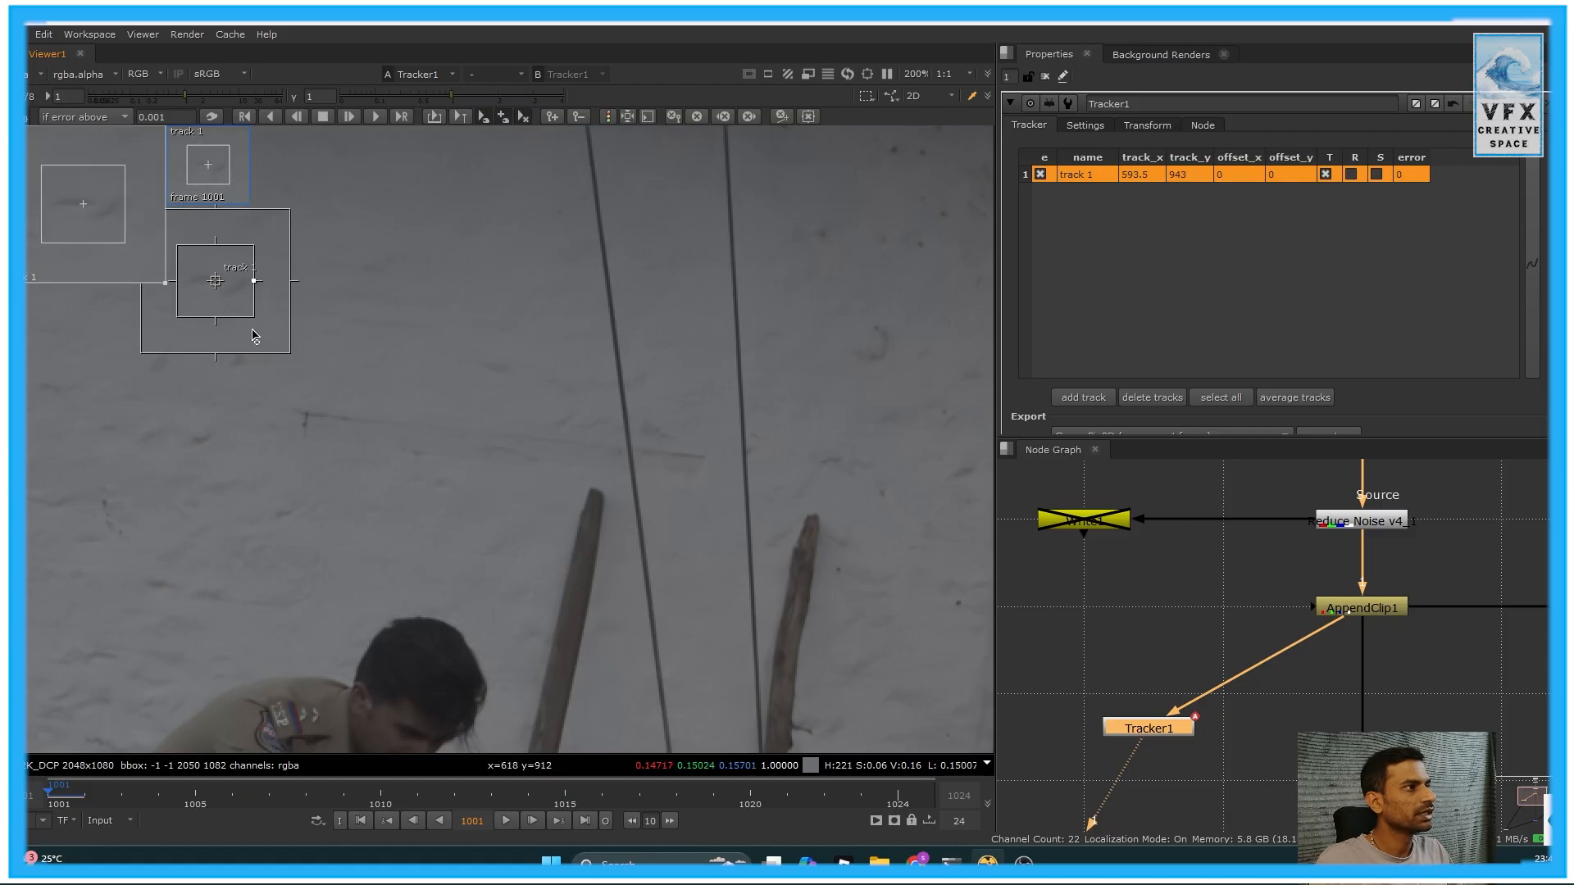
left_click(1154, 394)
Play back the full plate through Tracker1 to examine the wall's movement, and stop at frame 1005
scroll(405, 398, "down", 5)
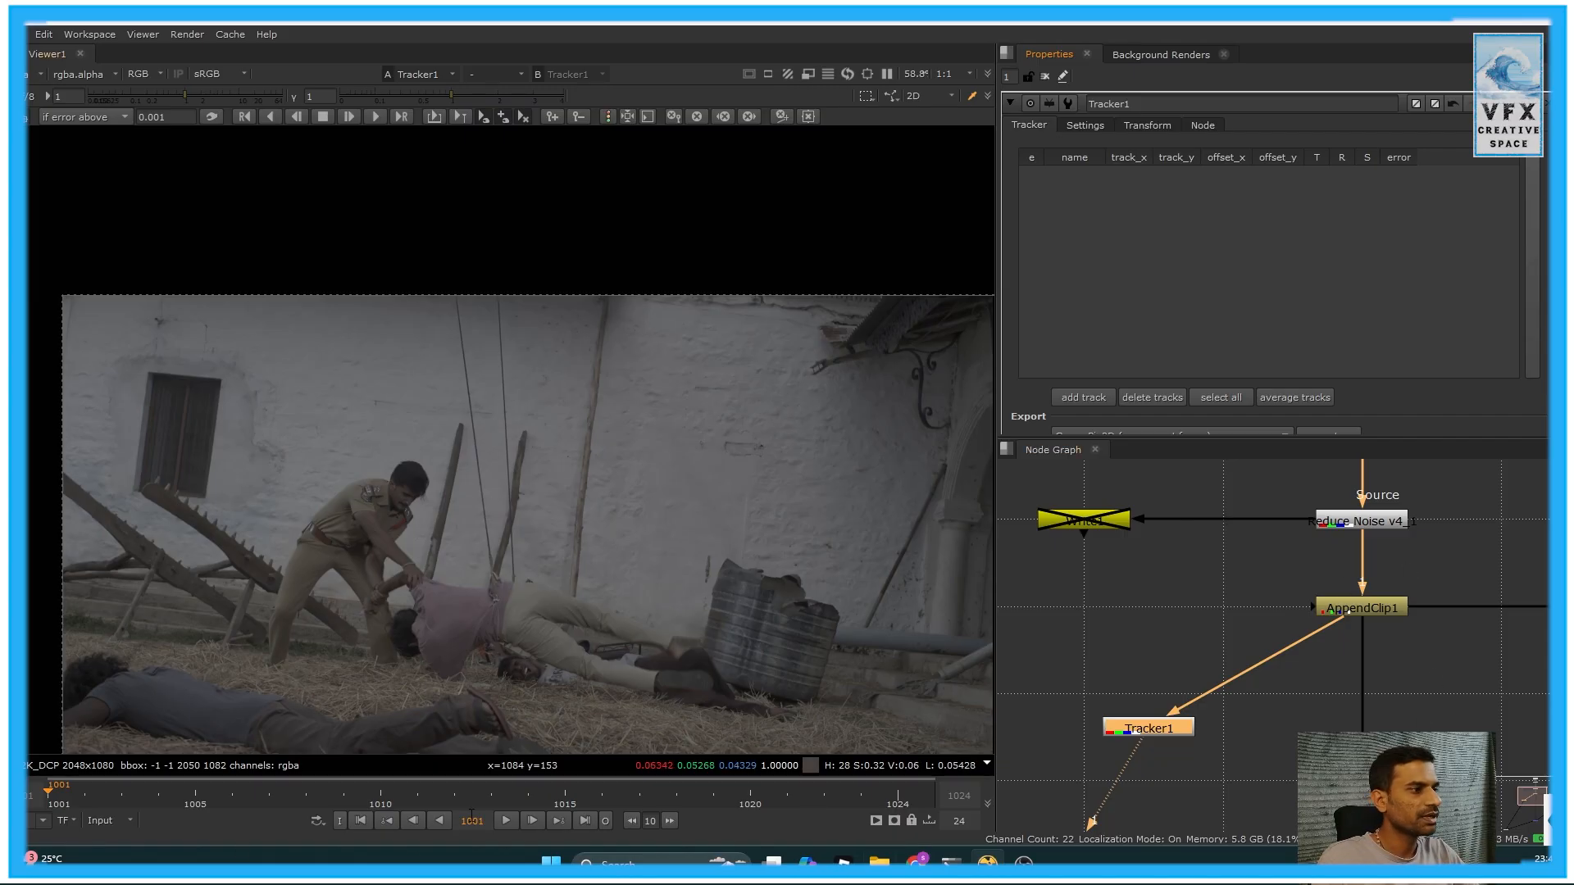
left_click(503, 821)
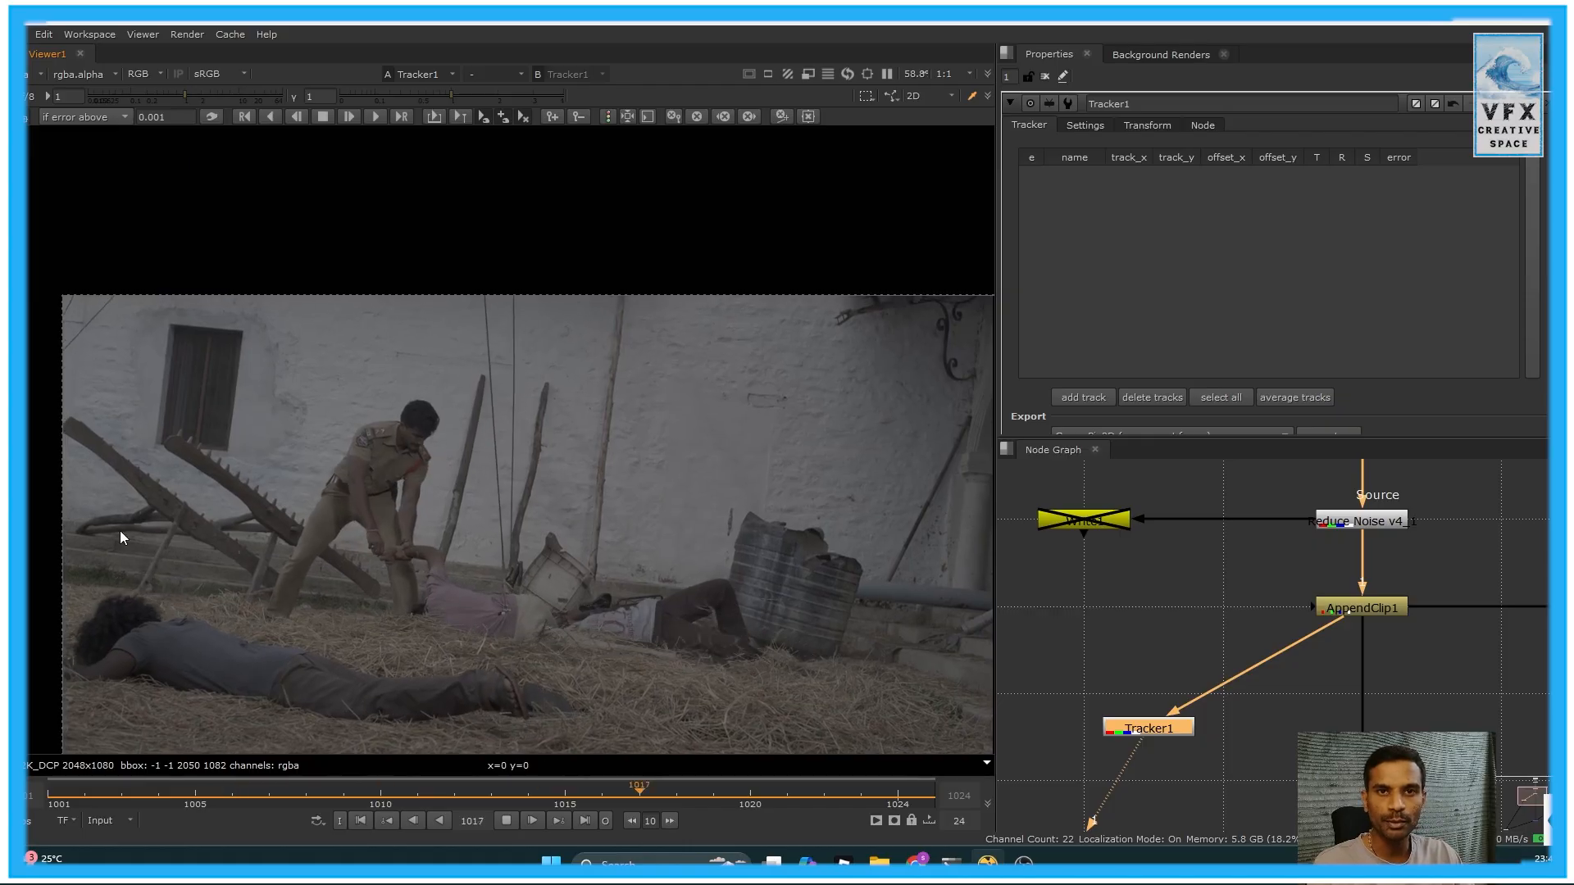
left_click(505, 822)
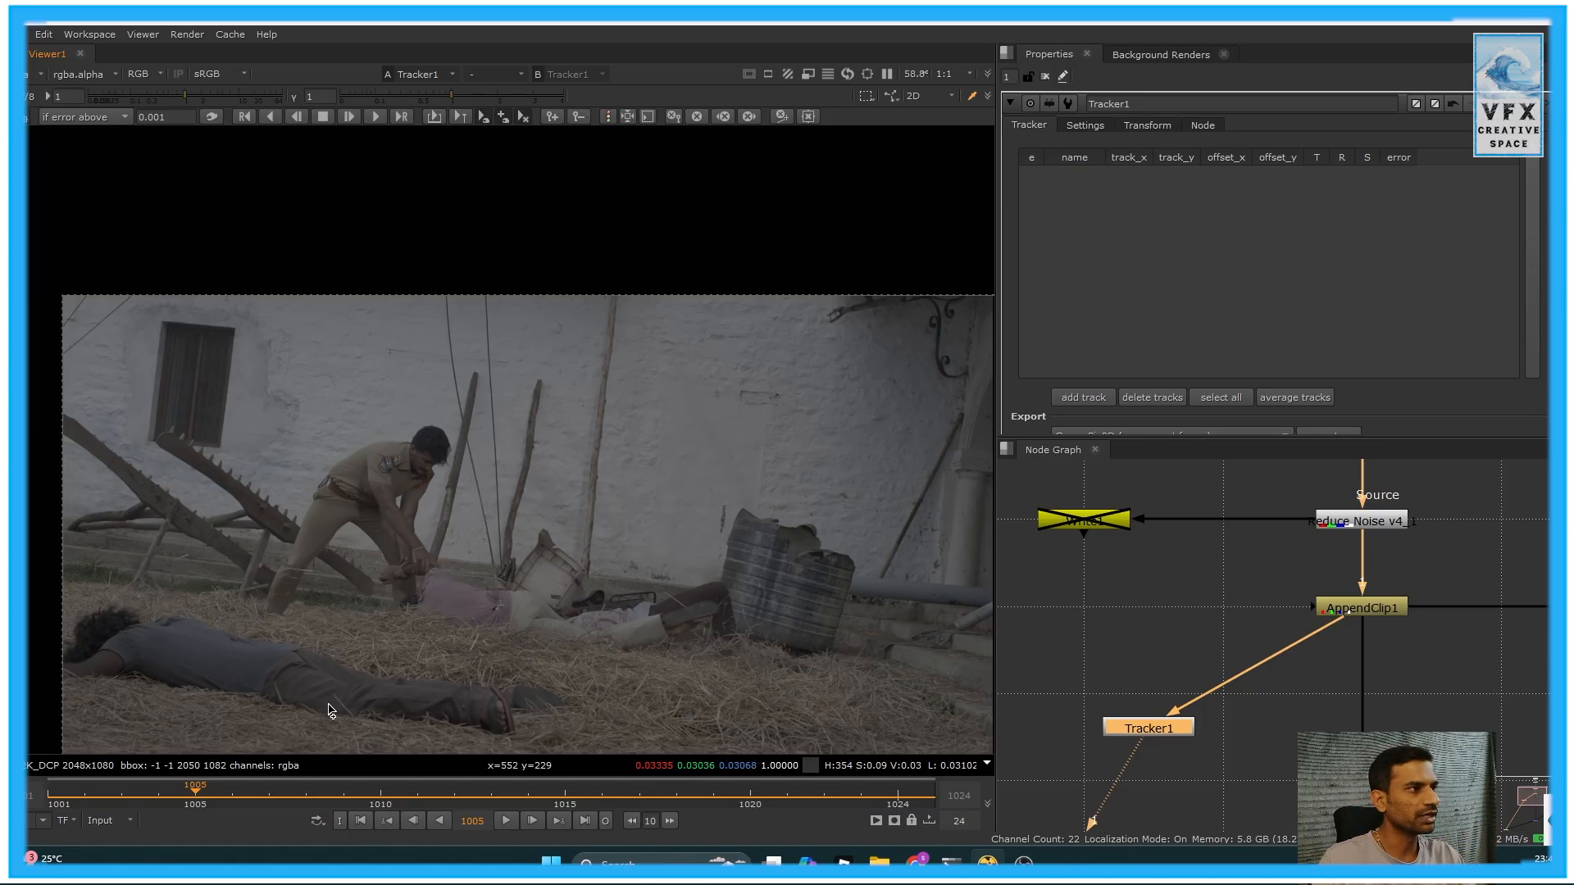
Add a track on the small dark wall mark beside the wires at frame 1005, fit its pattern box, and track to the first frame
scroll(365, 319, "up", 9)
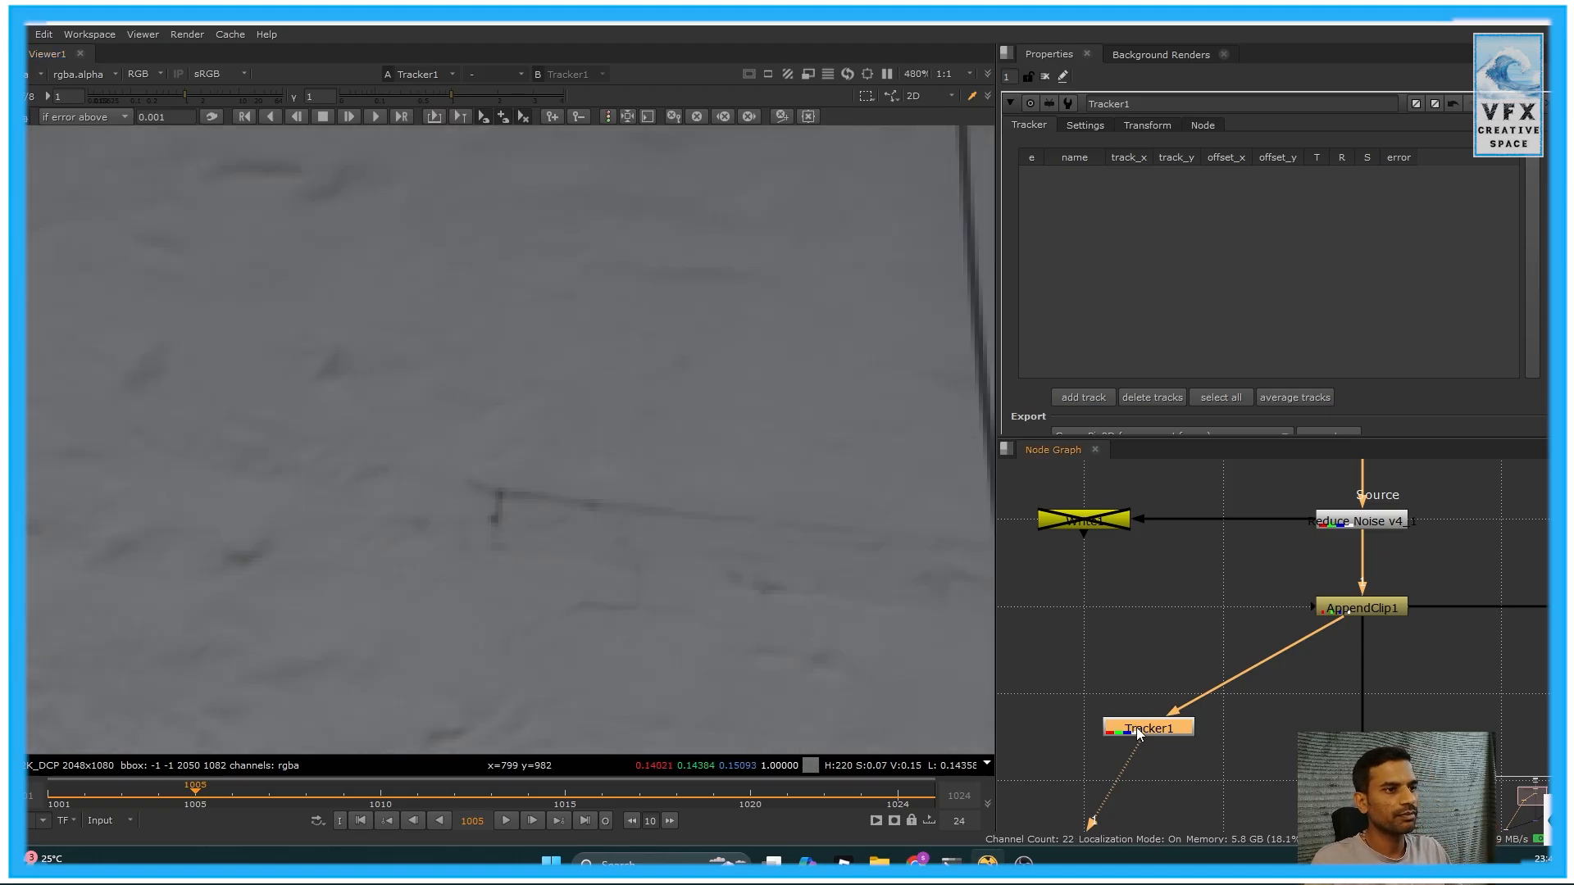
left_click(330, 368, "ctrl+alt")
left_click_drag(453, 497, 397, 430)
scroll(356, 563, "down", 3)
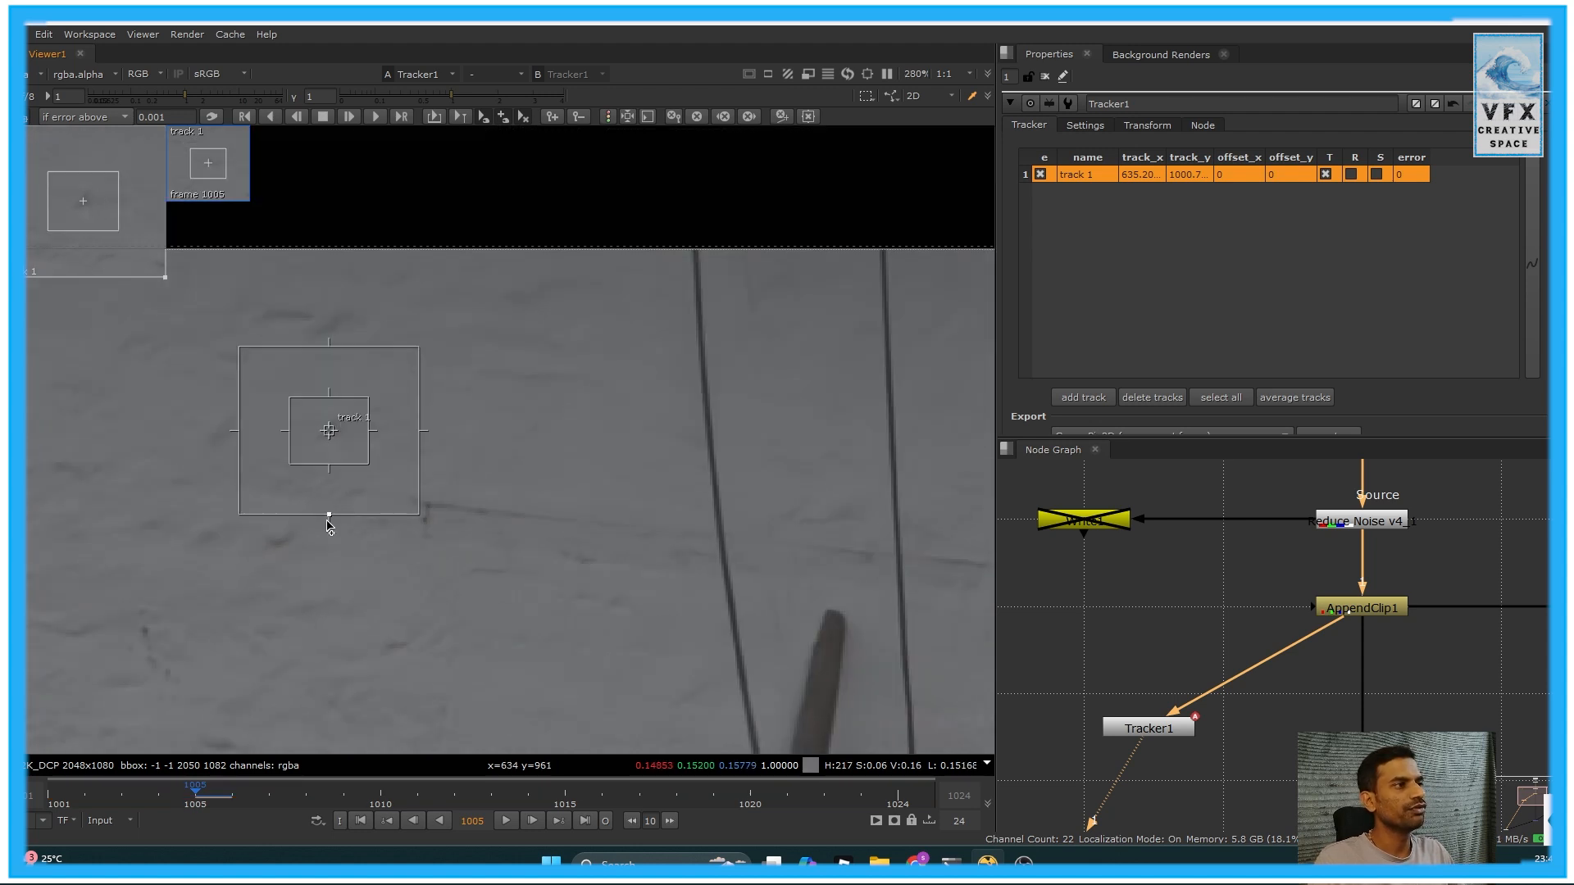
left_click(271, 115)
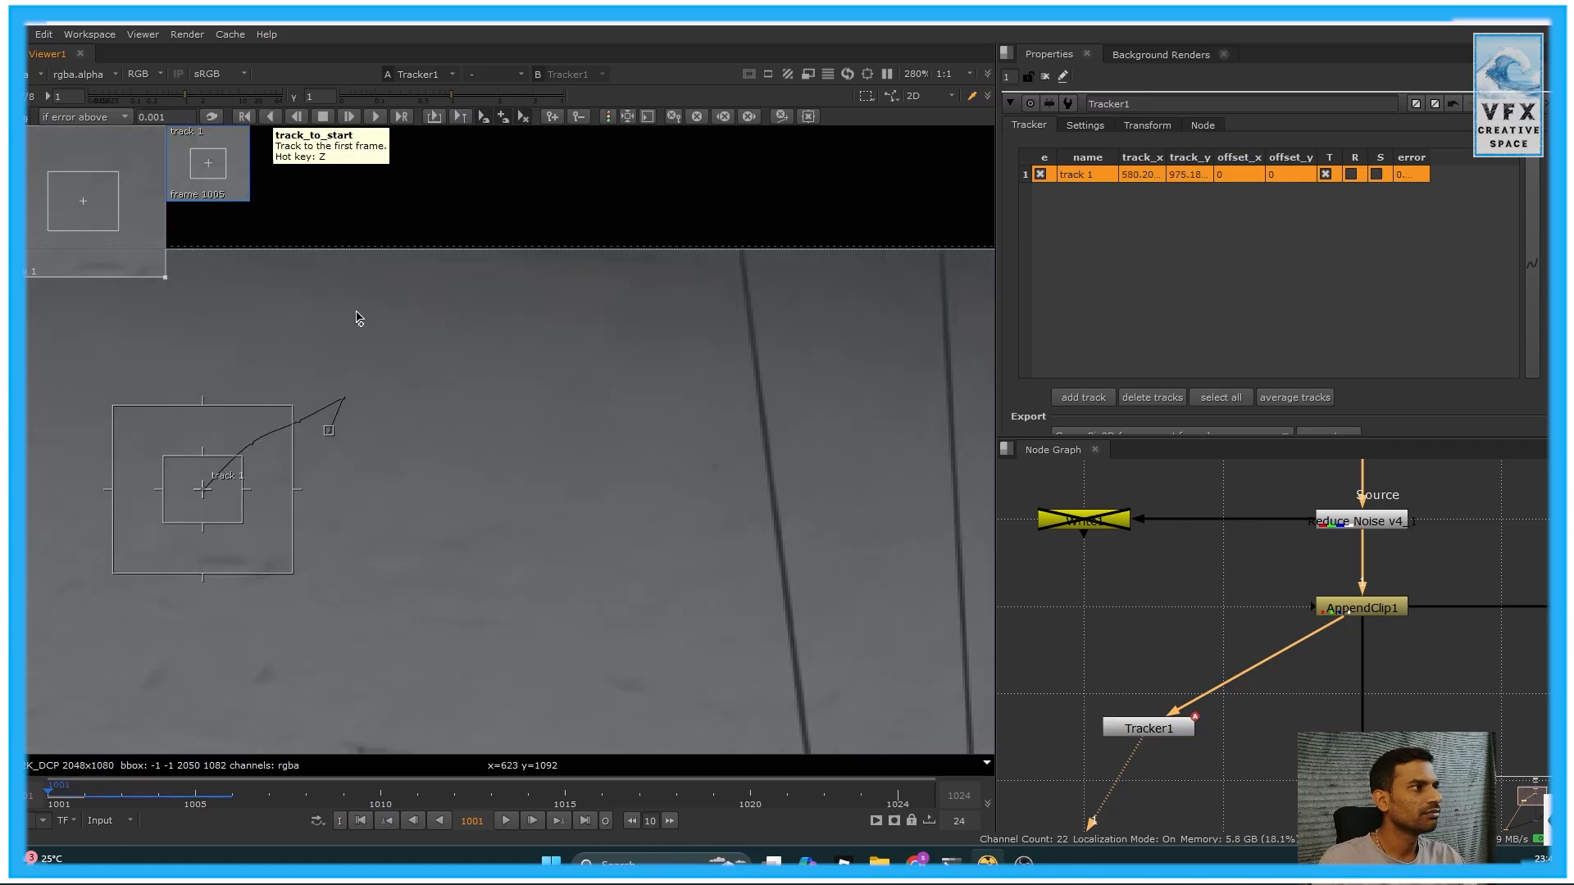
Review the tracked path at frame 1004, delete track 1 from Tracker1, and go to the last frame
left_click_drag(57, 793, 150, 783)
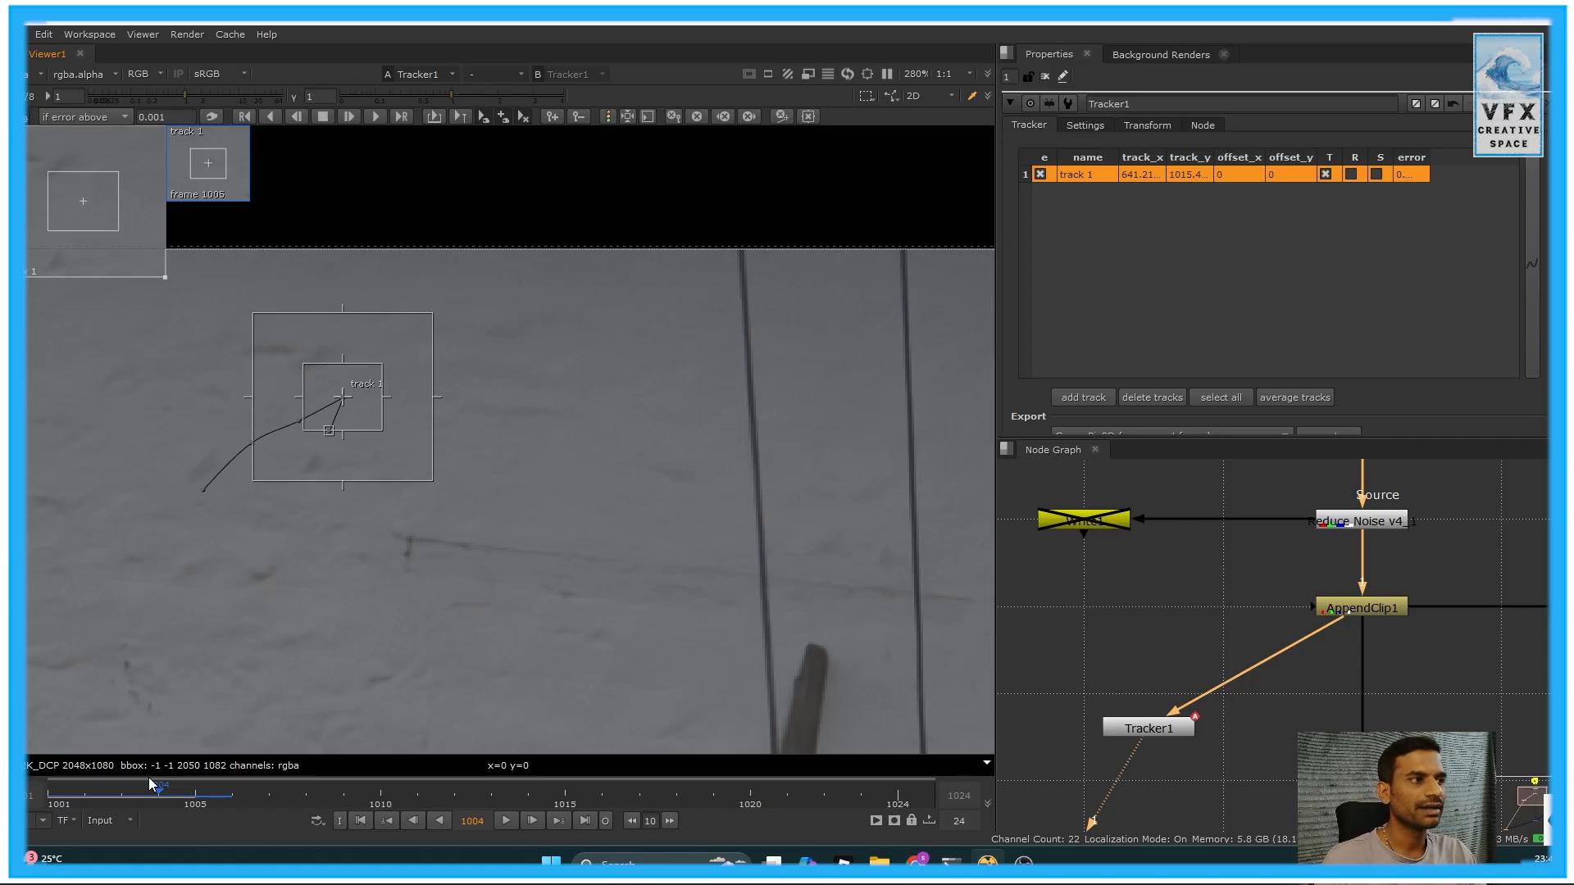
left_click(1154, 398)
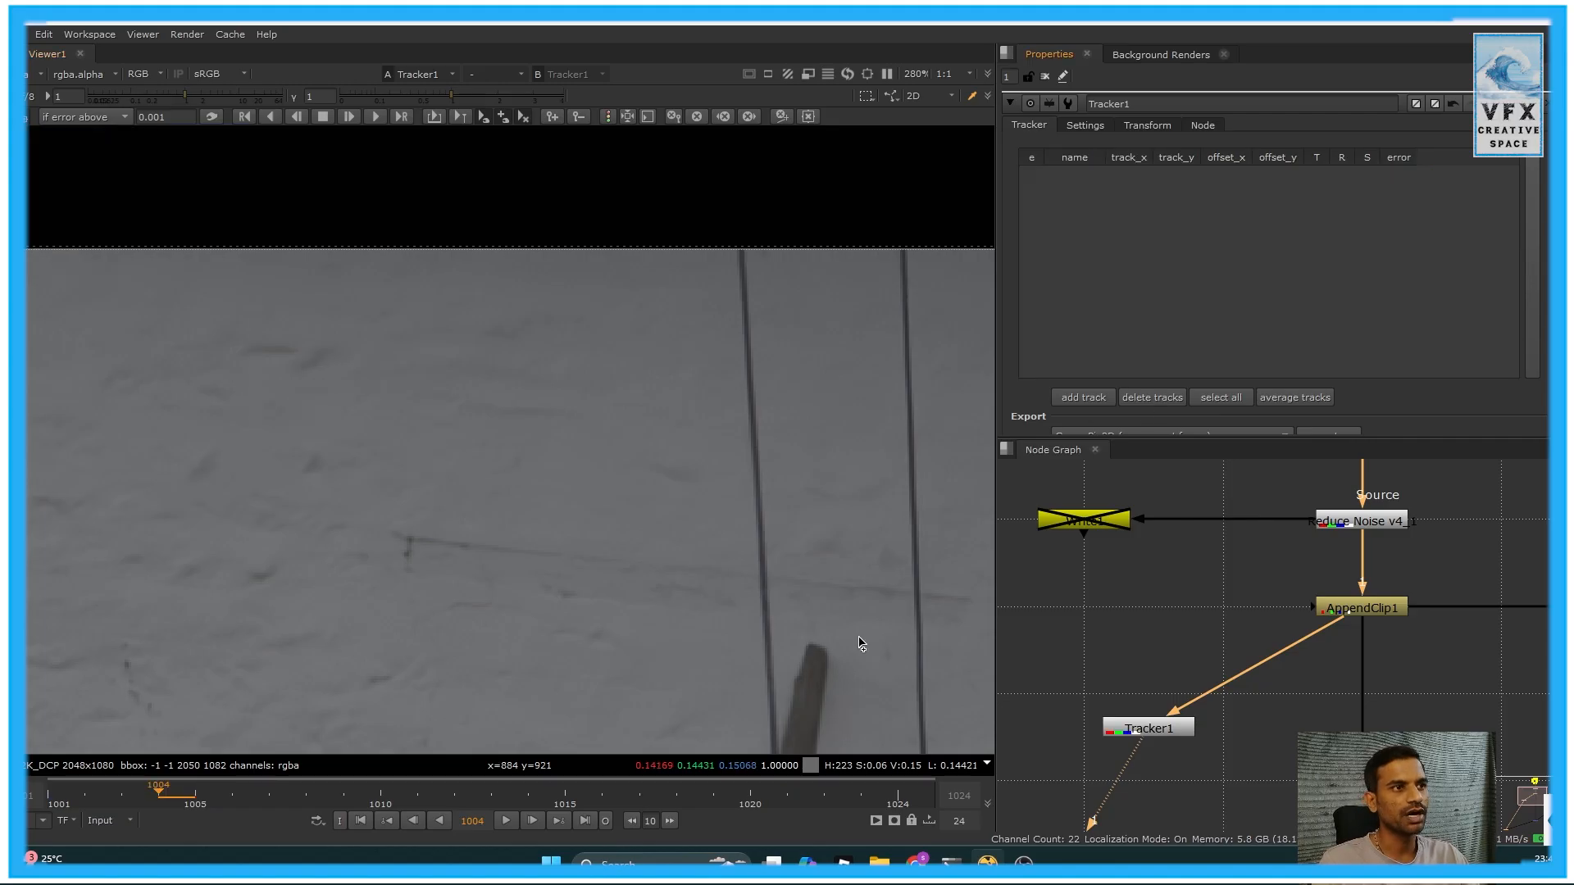
left_click(587, 820)
Place four tracks on wall details around the wires at frame 1024 and enable T, R and S for all of them
scroll(578, 399, "down", 3)
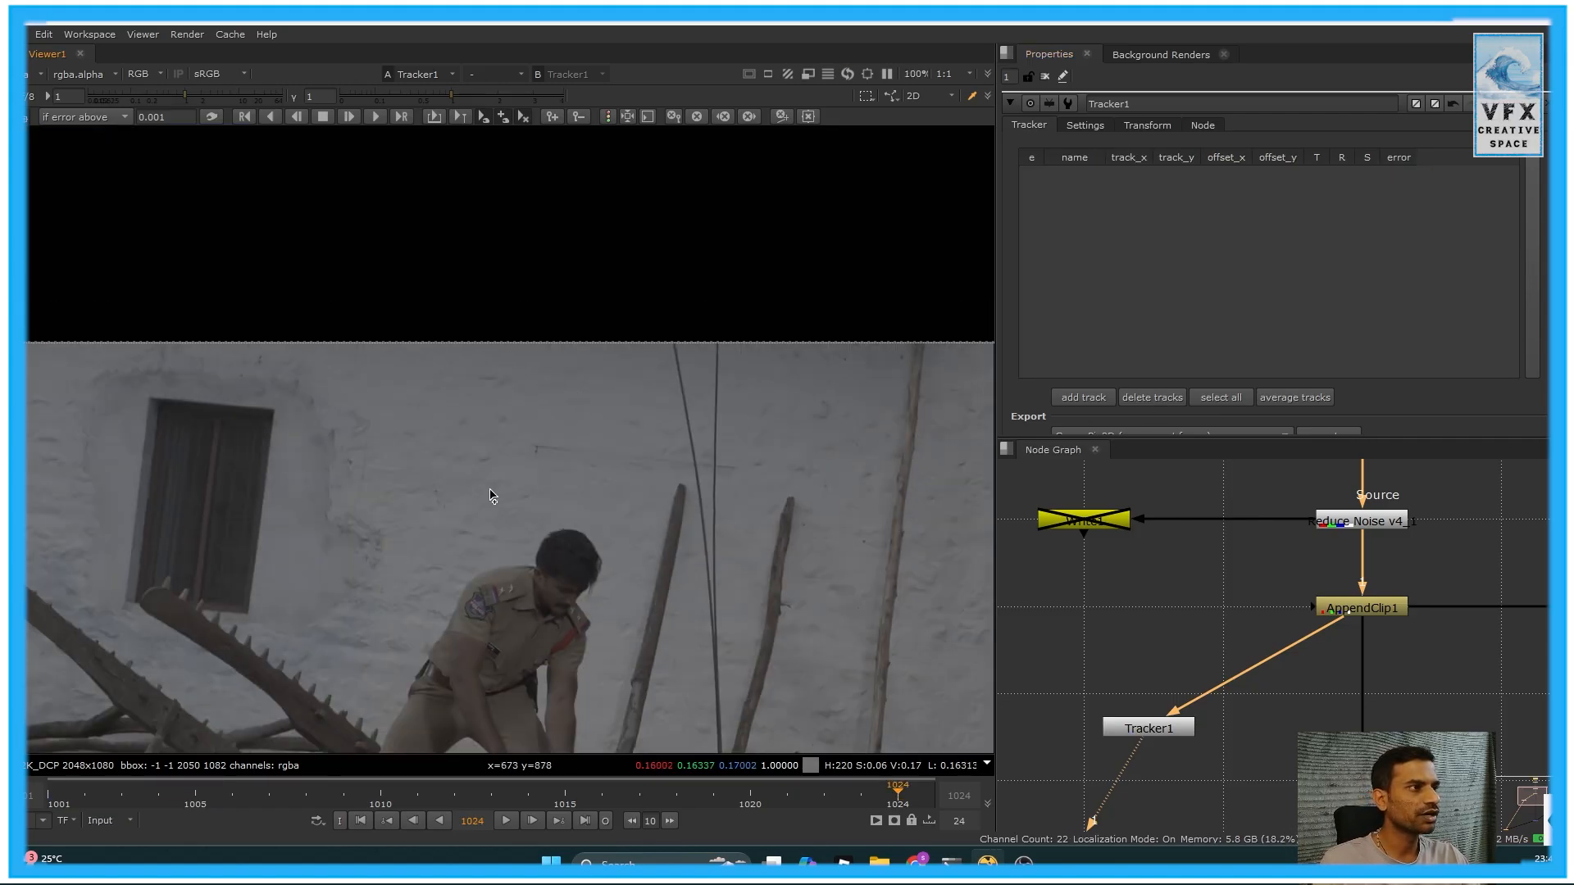
scroll(475, 389, "up", 2)
left_click(455, 378, "ctrl+alt")
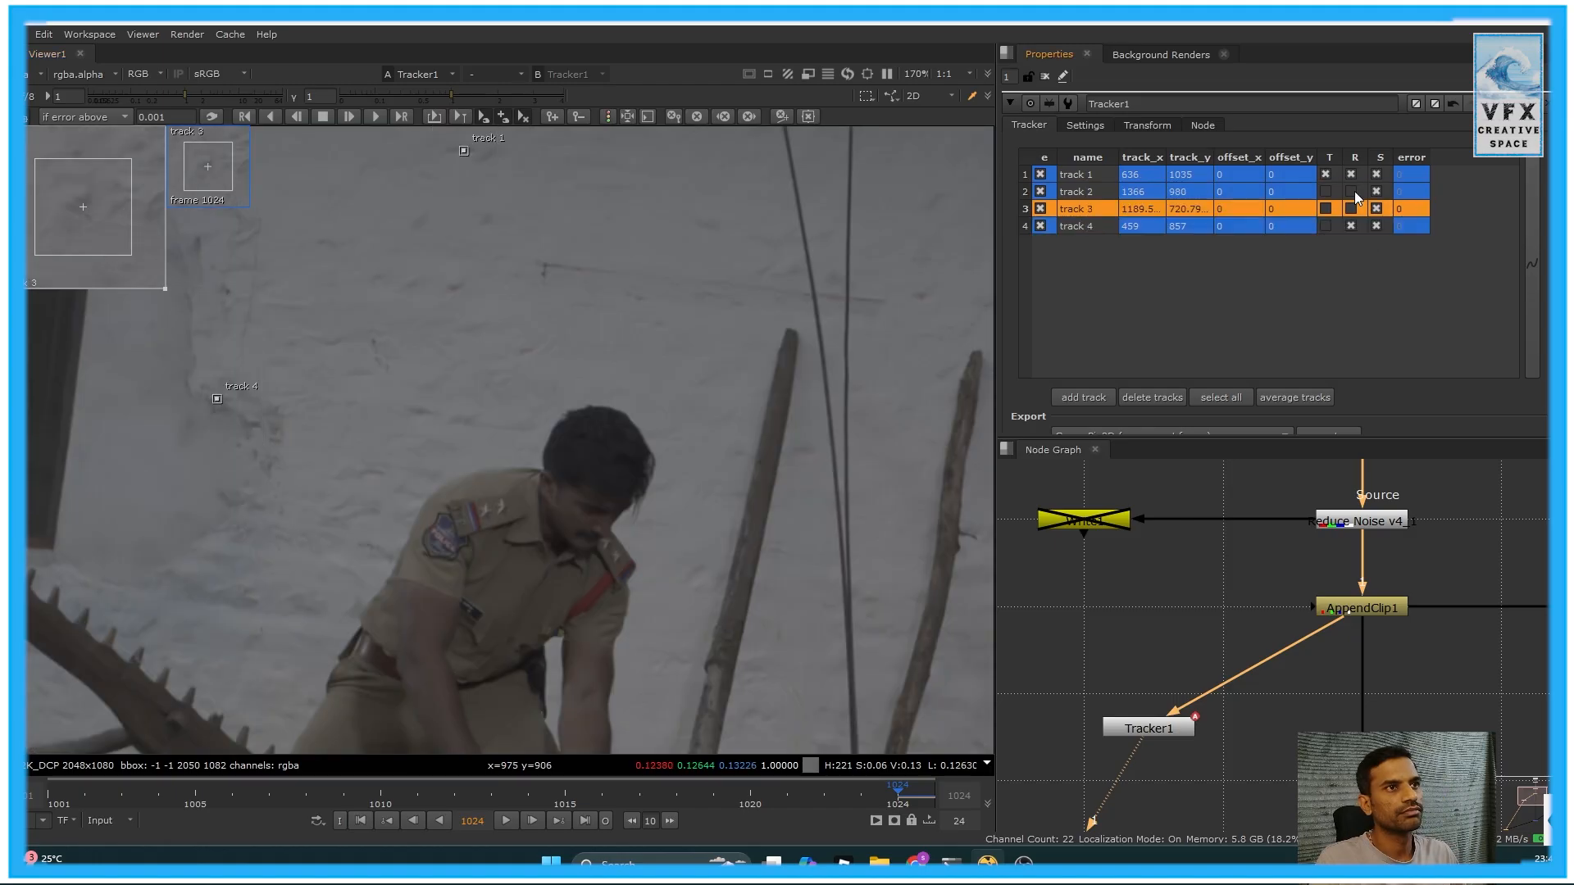
left_click(1353, 192)
left_click(1327, 193)
left_click(1328, 210)
left_click(1328, 227)
Select tracks 1 to 4 and track them backward to the first frame
left_click_drag(1089, 174, 1087, 227)
scroll(423, 530, "down", 6)
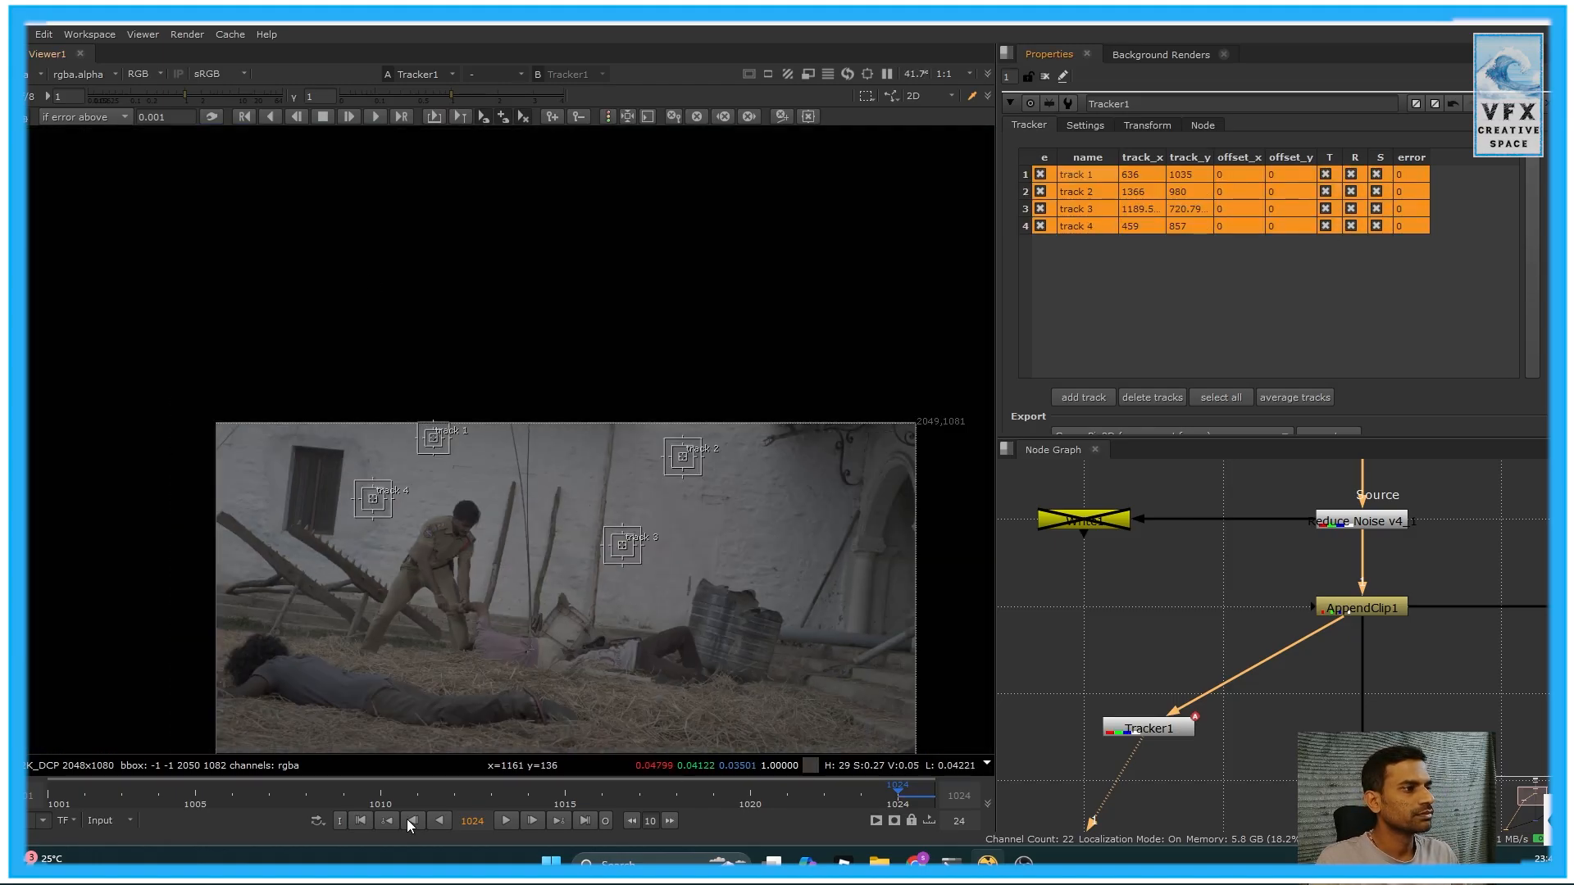
left_click(270, 116)
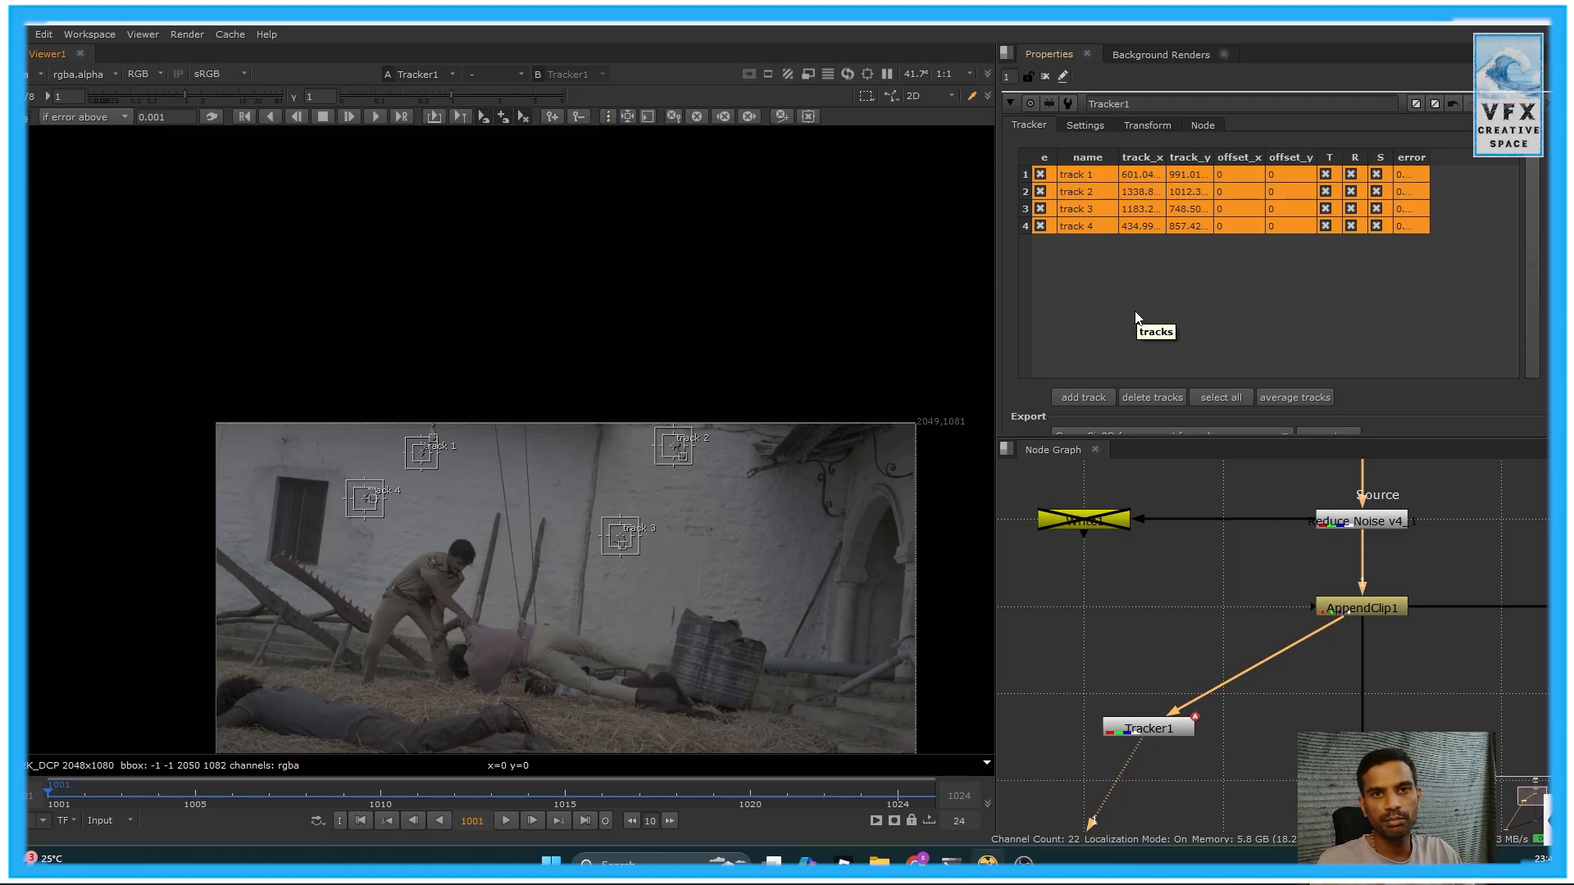
Select track 1, enlarge its preview window, and check its pattern from frame 1024 back to frame 1006
left_click(1099, 178)
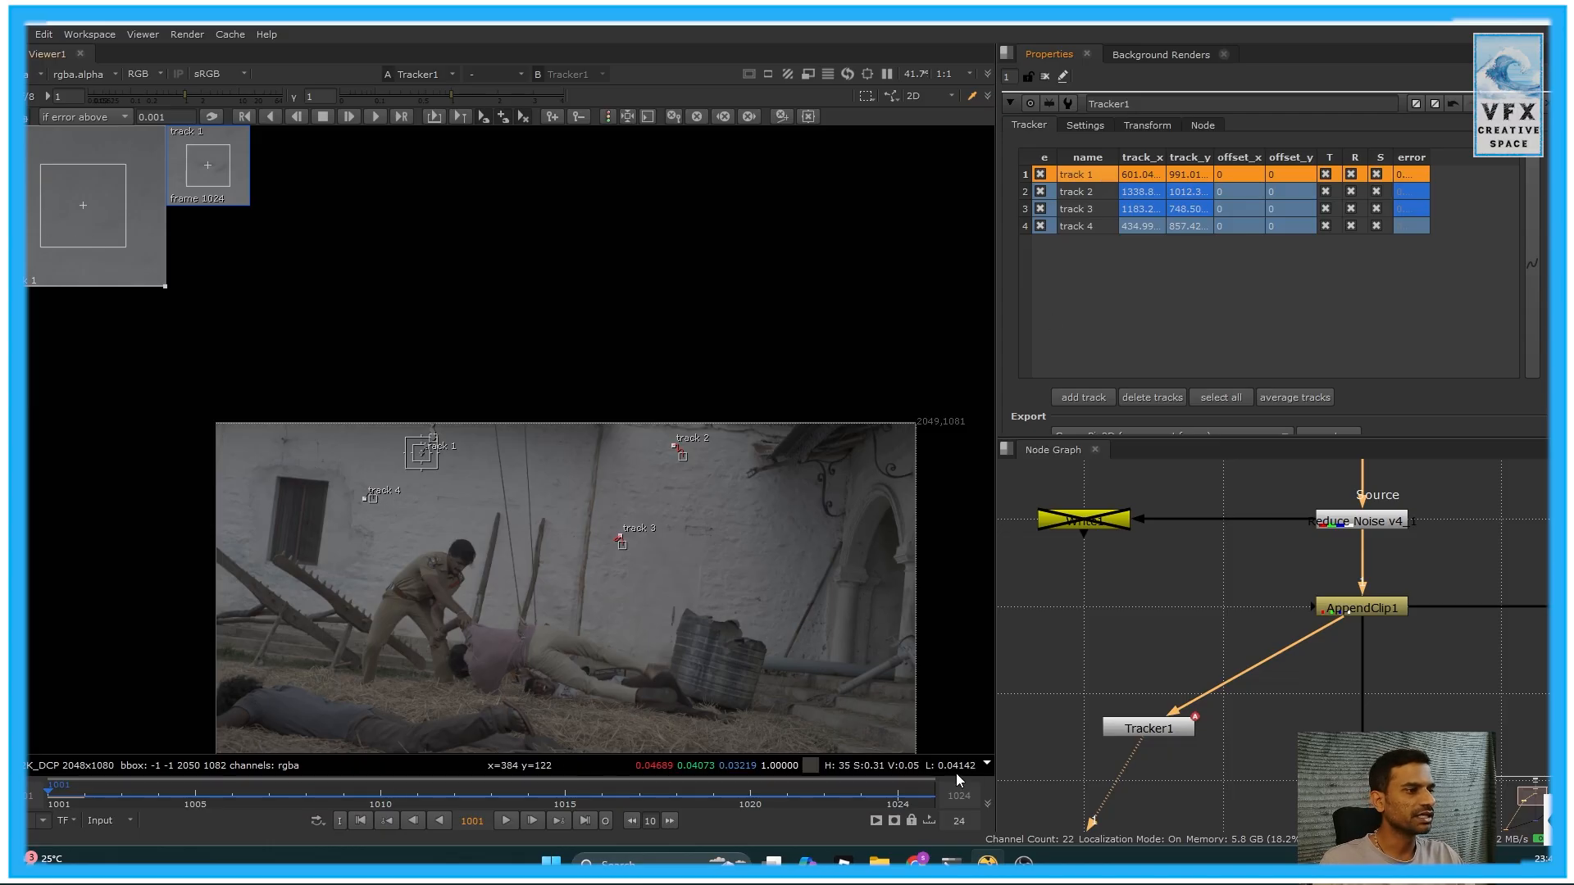
left_click(893, 796)
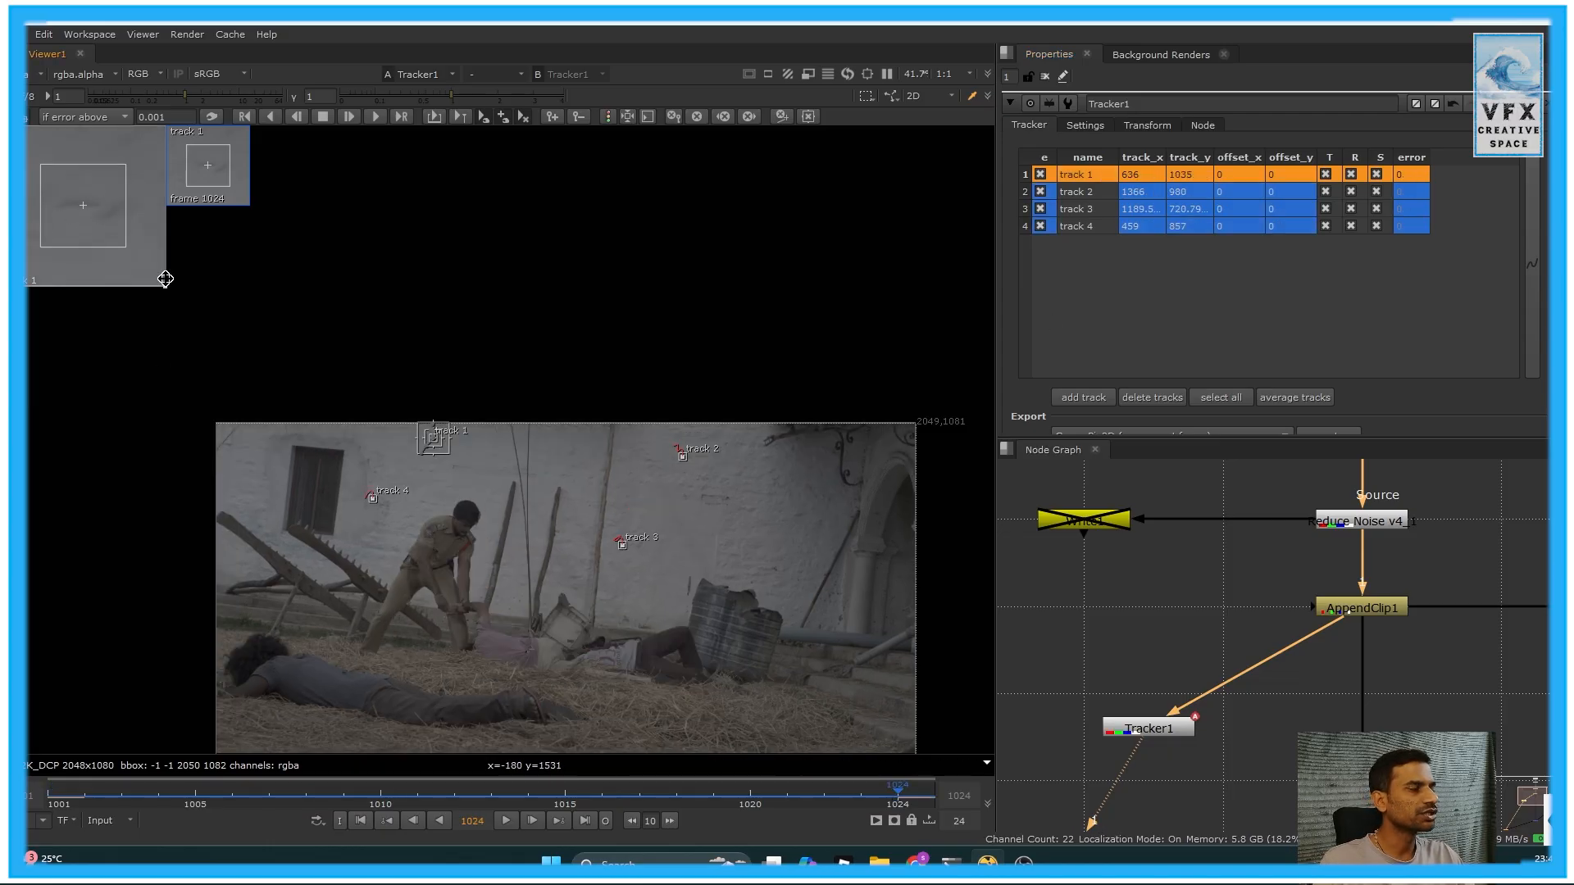
left_click_drag(165, 288, 316, 432)
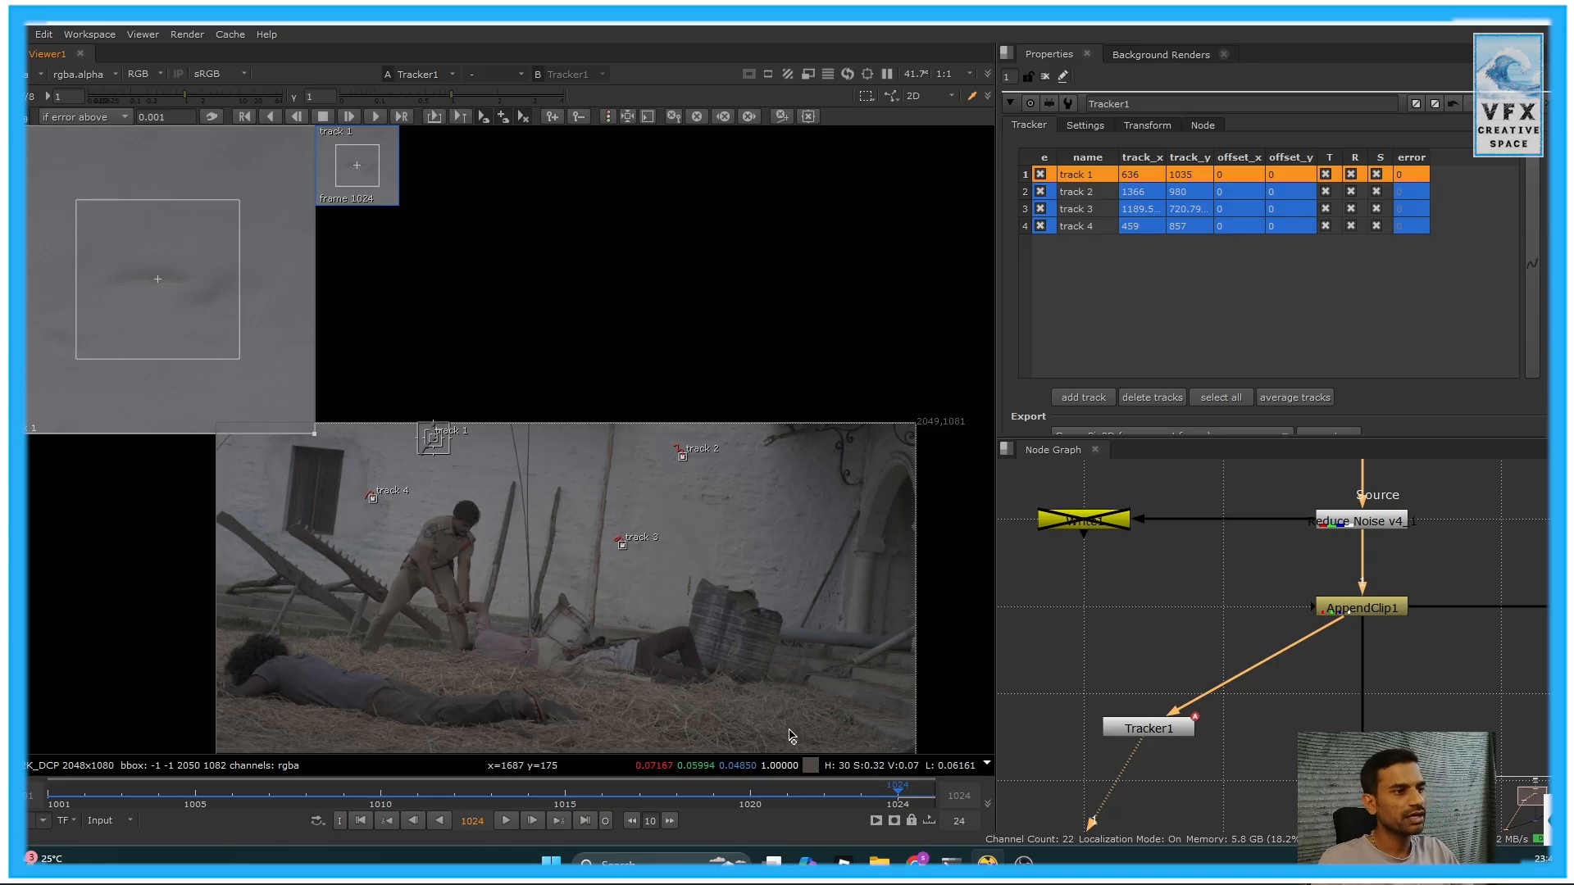
key("z")
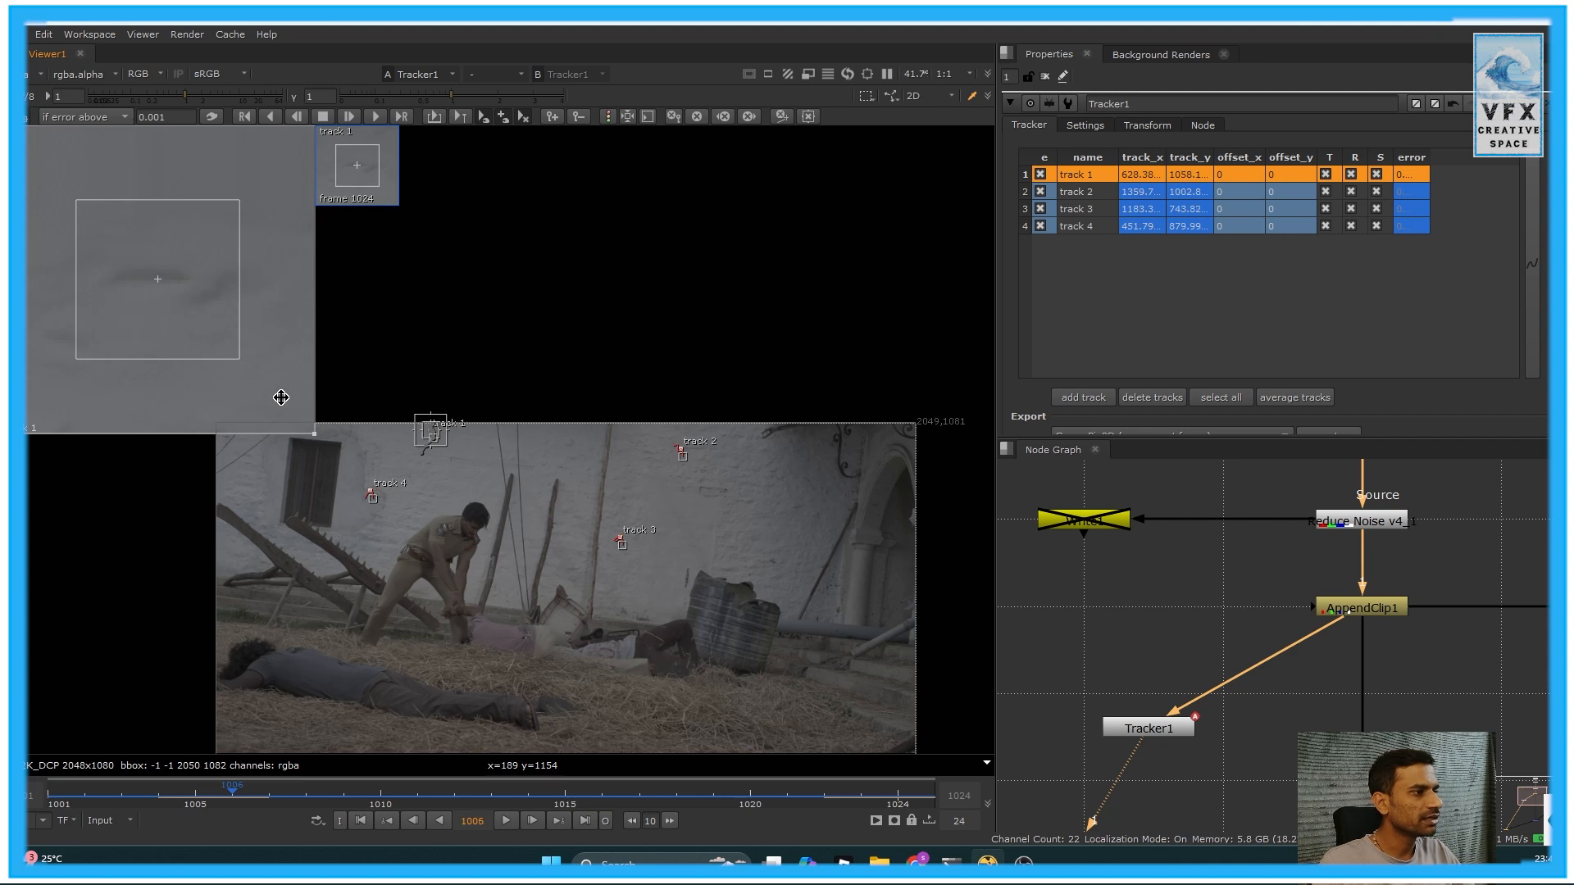
key("Right")
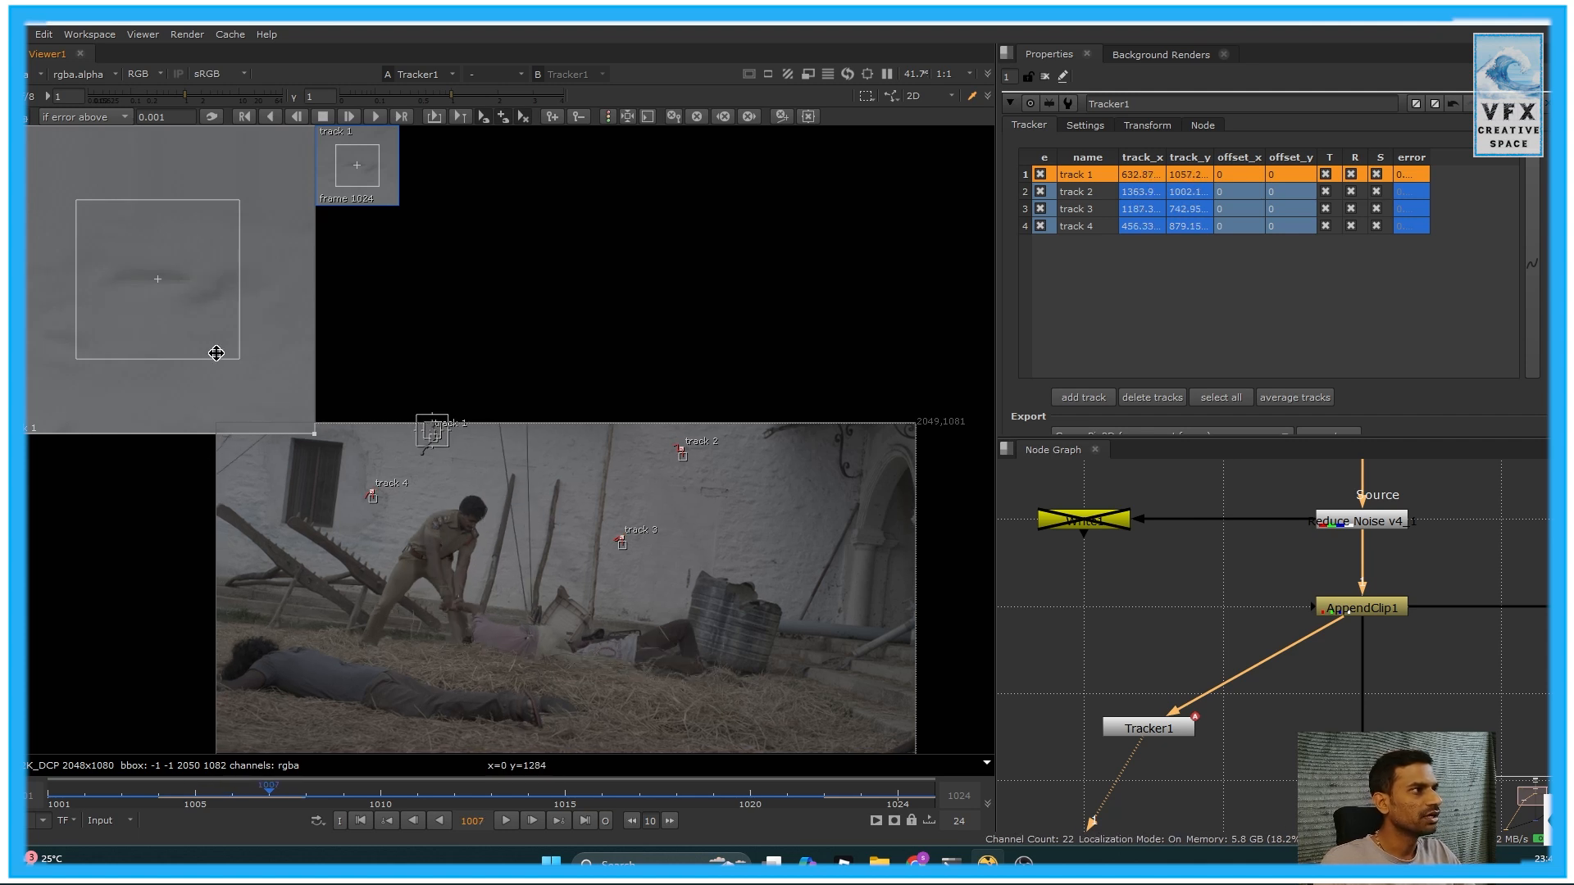
key("Left")
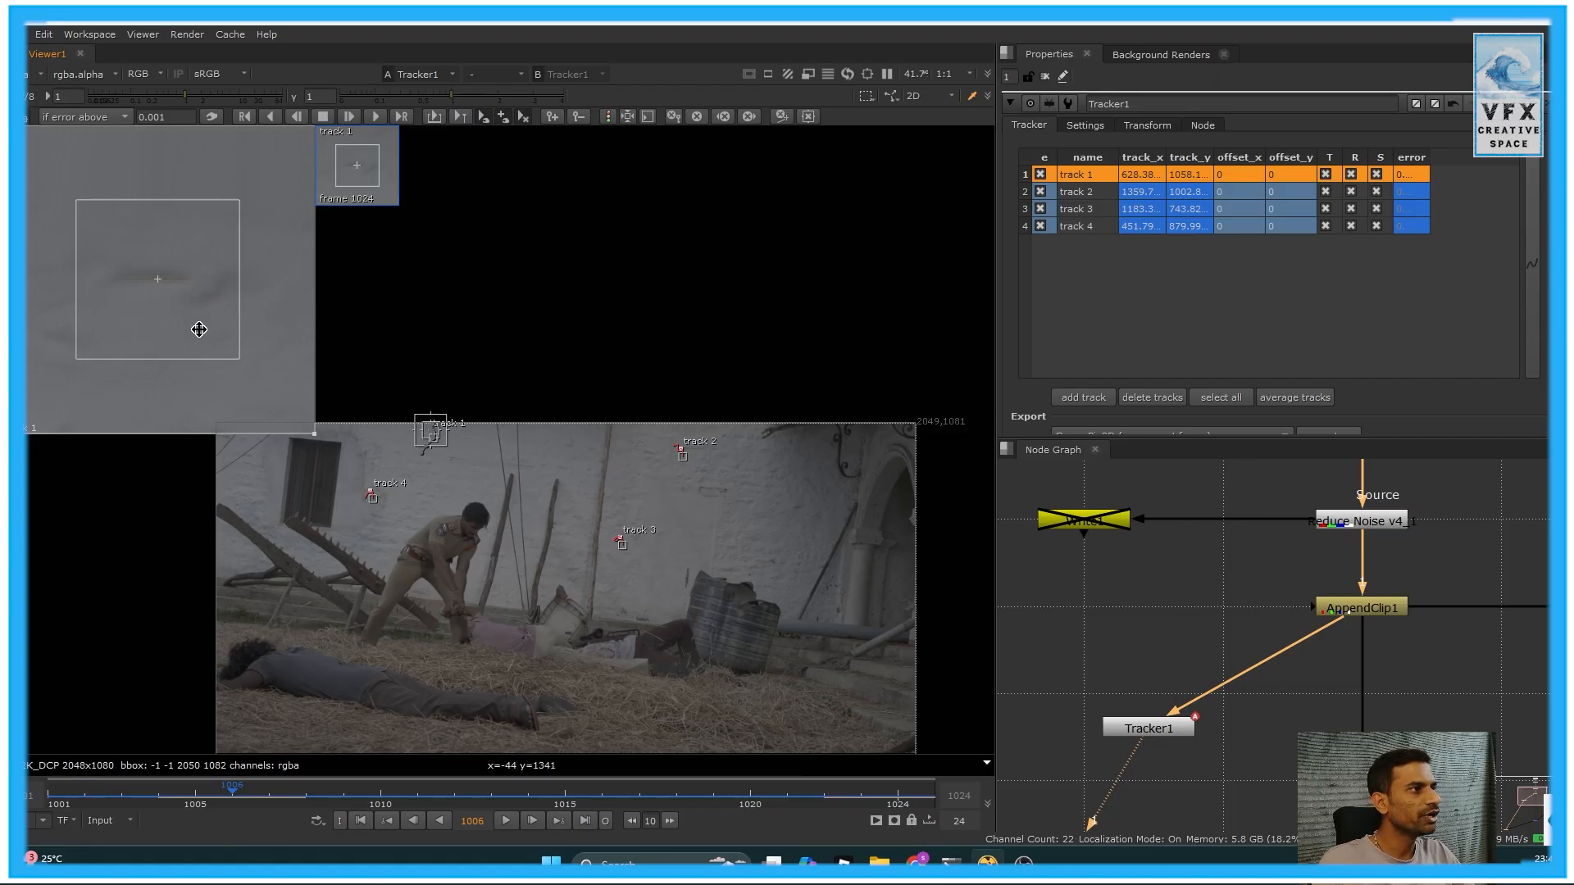
Move track 1 onto the wall mark at frame 1005, at about x 620, y 1051, and compare it with frame 1006
middle_click_drag(622, 538, 855, 575)
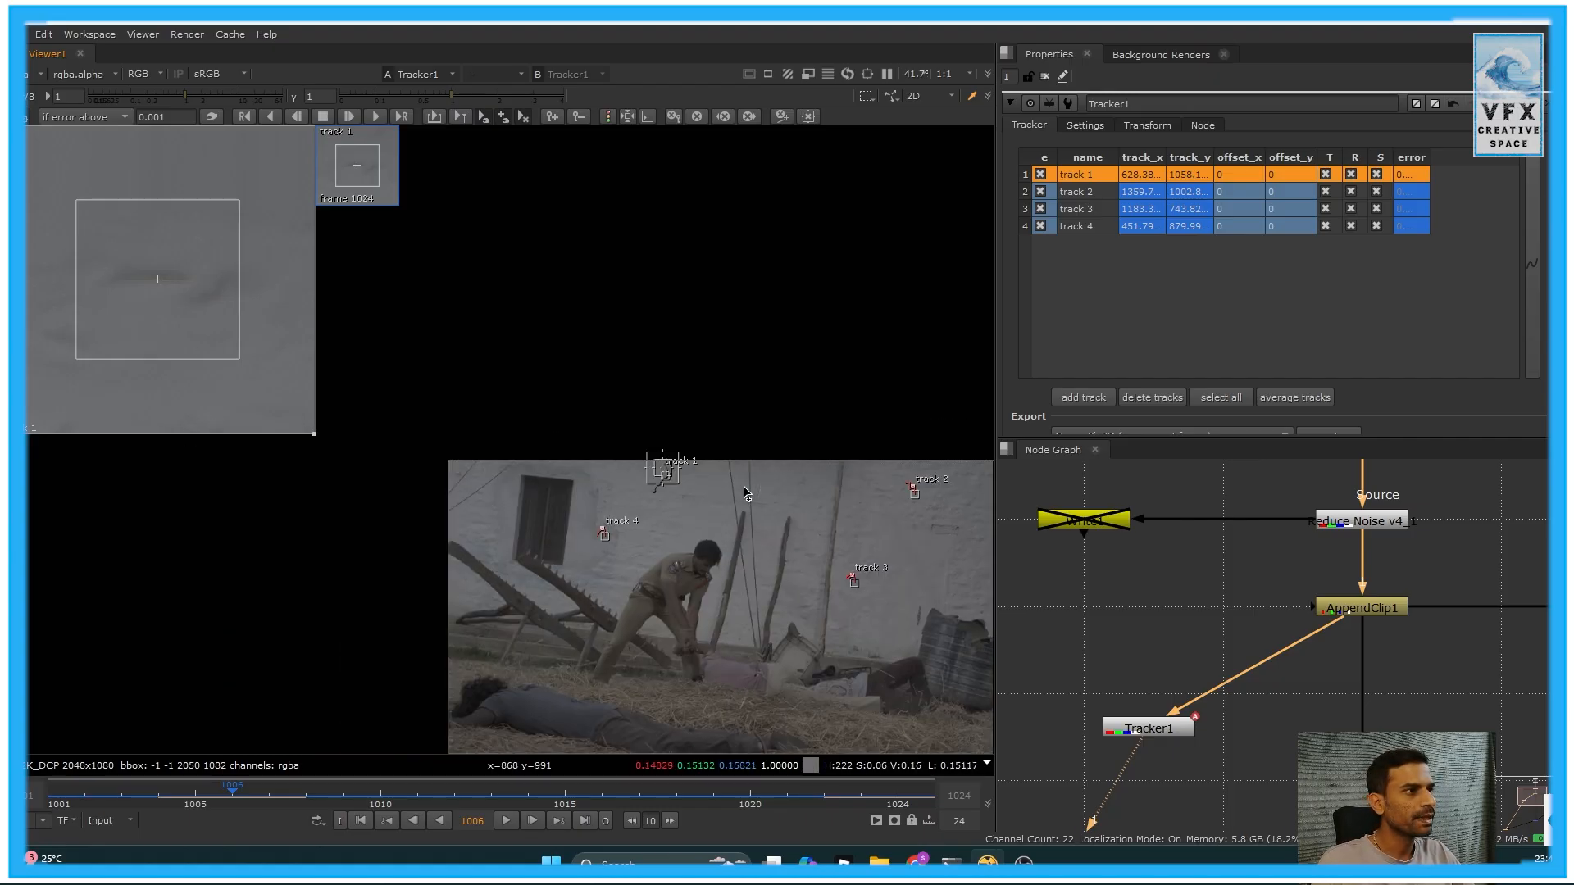
scroll(748, 479, "up", 6)
middle_click_drag(529, 490, 846, 549)
scroll(846, 549, "up", 1)
scroll(801, 488, "up", 4)
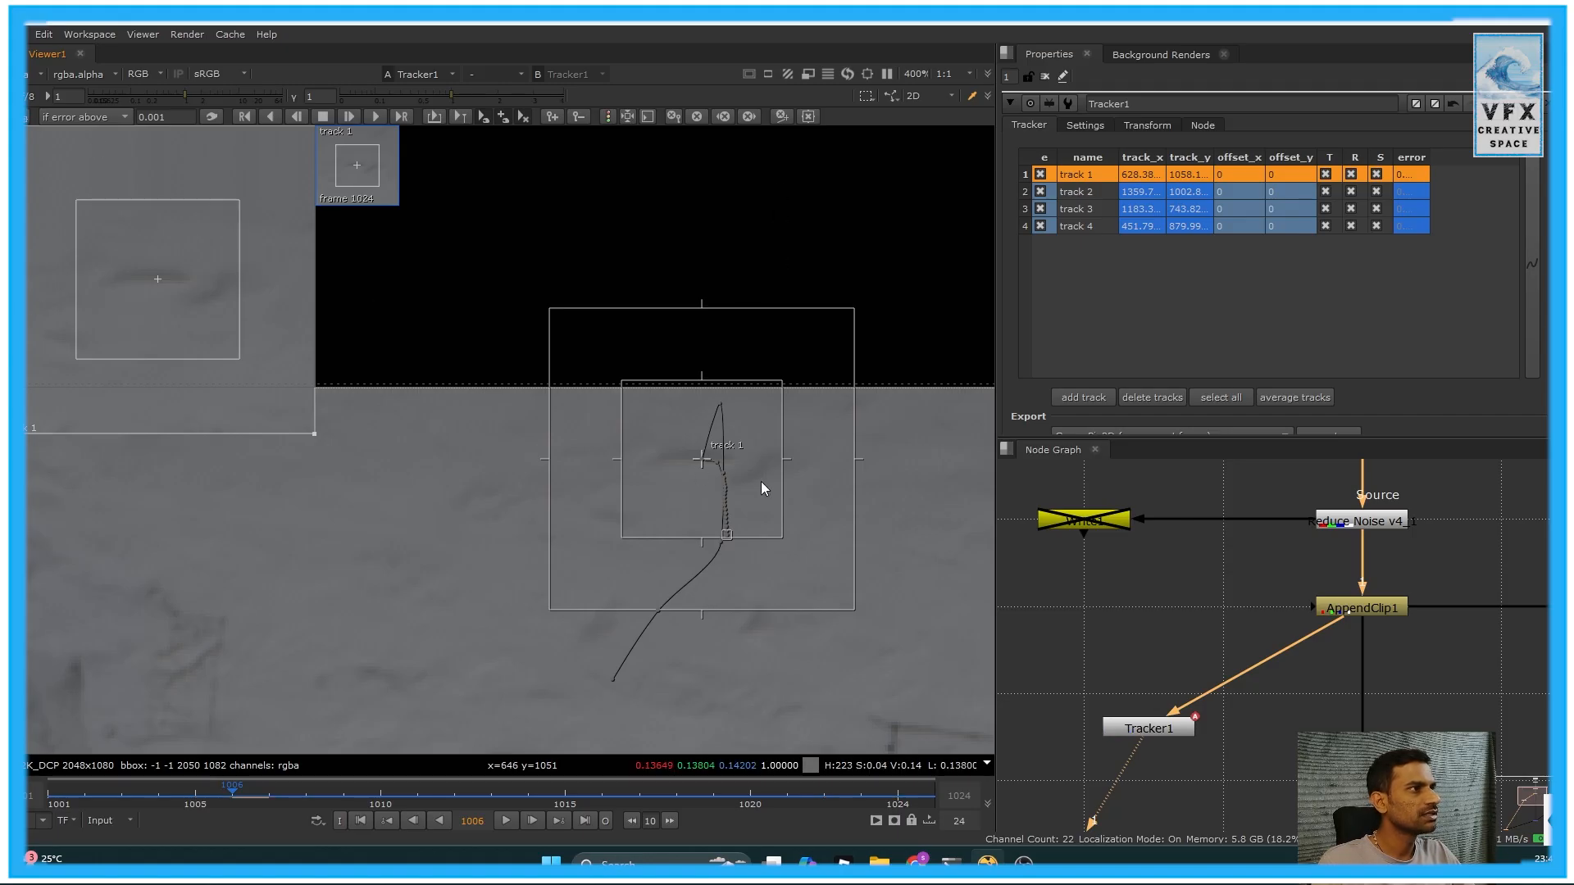
key("Left")
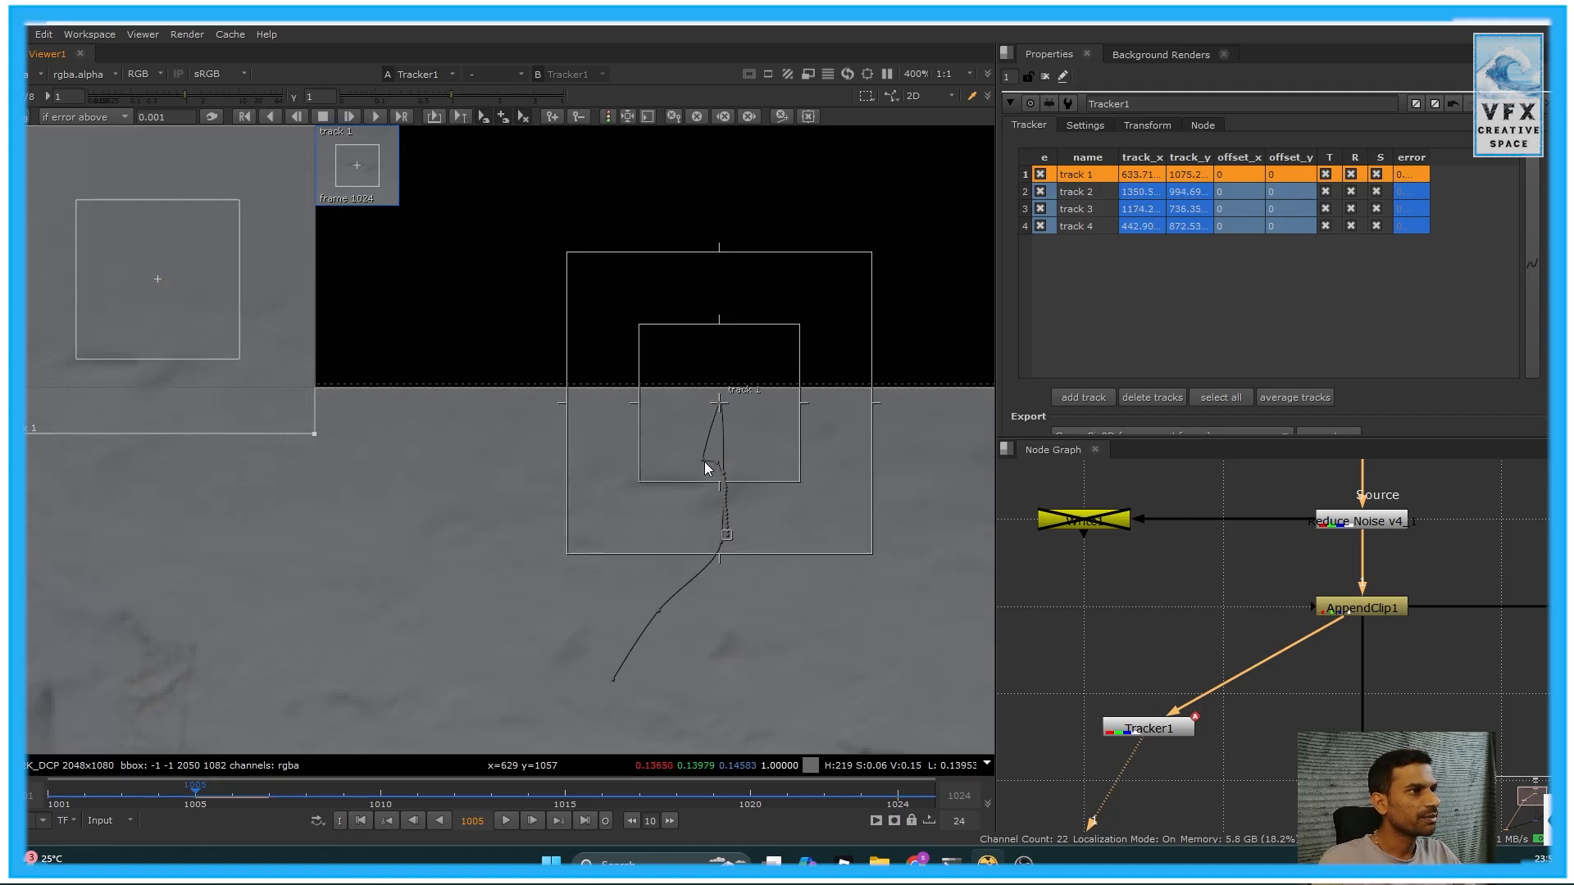
left_click_drag(719, 402, 675, 482)
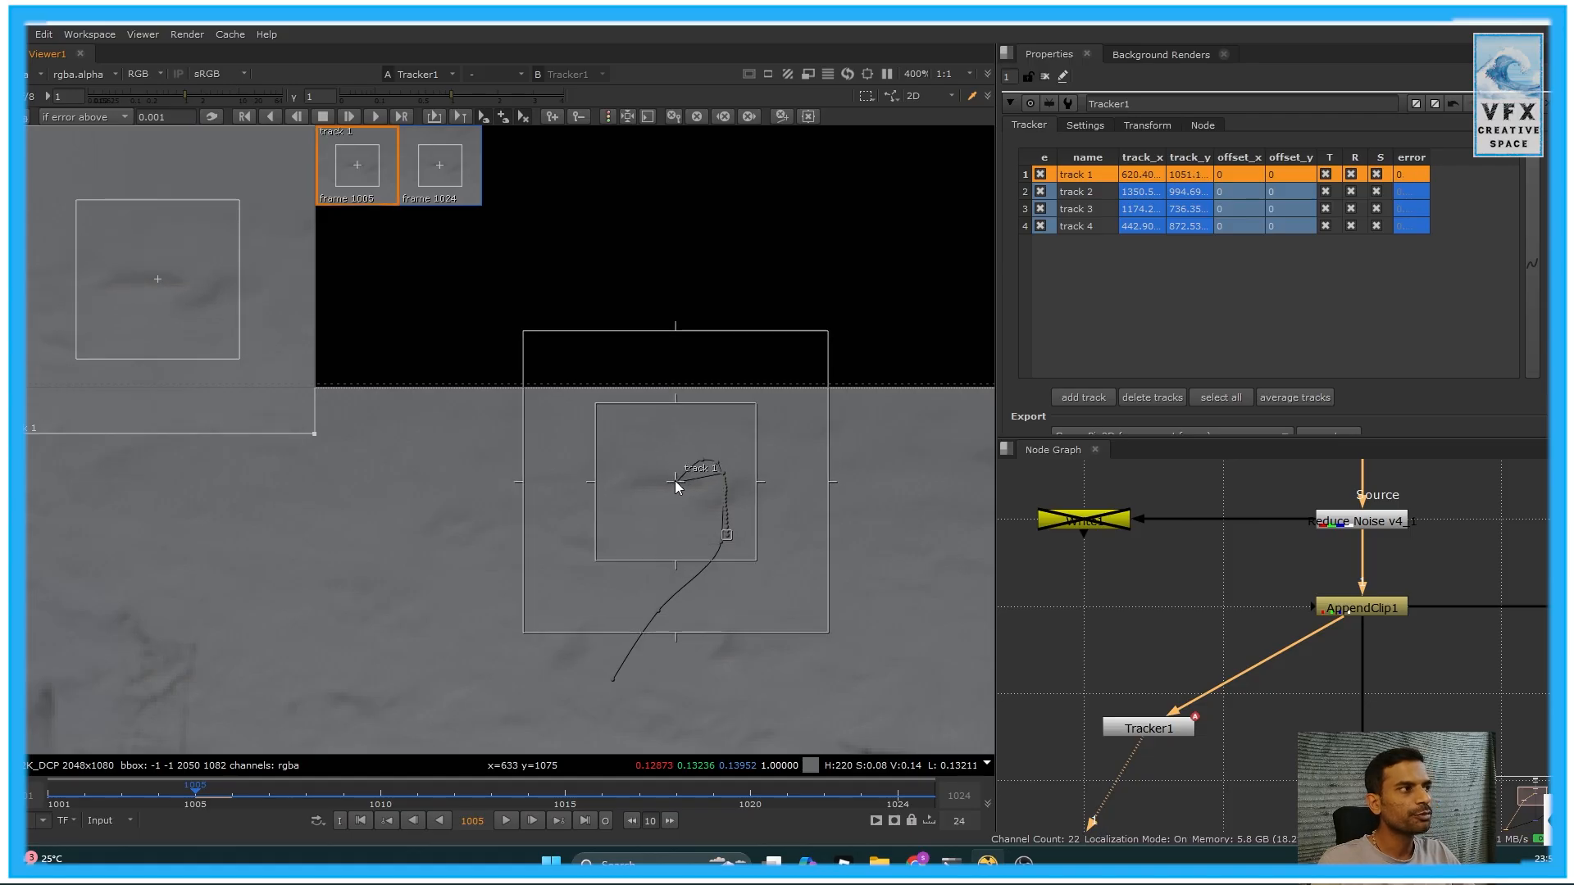
key("Right")
key("Left")
key("Right")
key("Left")
key("Right")
key("Left")
key("Right")
key("Left")
key("Right")
key("Left")
key("Right")
key("Left")
key("Right")
key("Left")
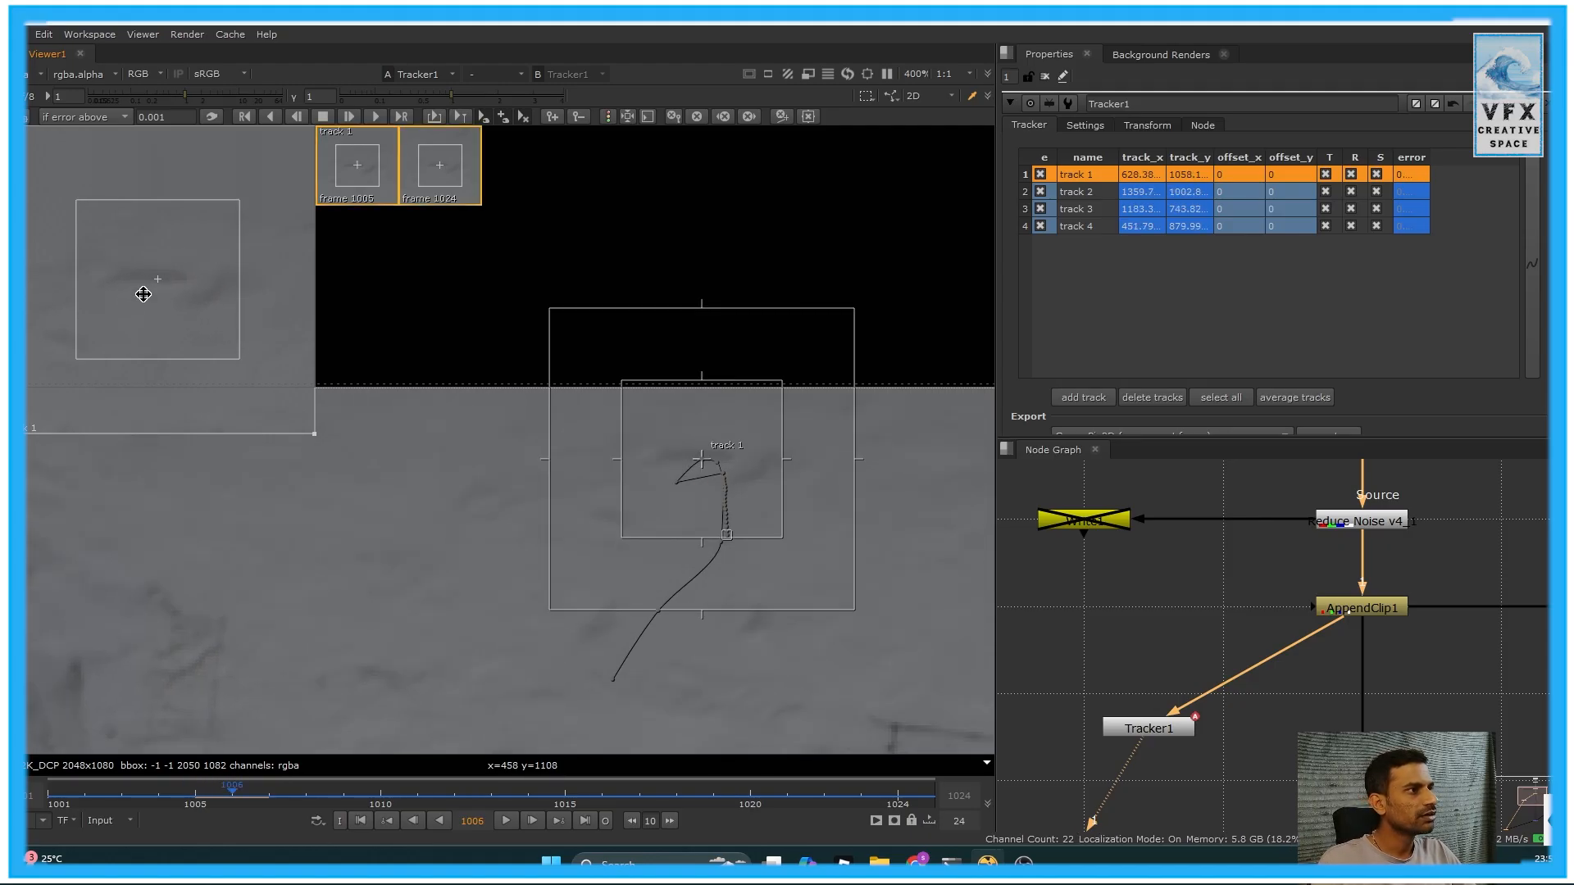
Lower track 1 slightly at frame 1005 to y 1049.4 and recheck it against the neighbouring frames
left_click_drag(671, 495, 677, 502)
key("Right")
key("Left")
key("Right")
key("Left")
key("Left")
key("Right")
key("Right")
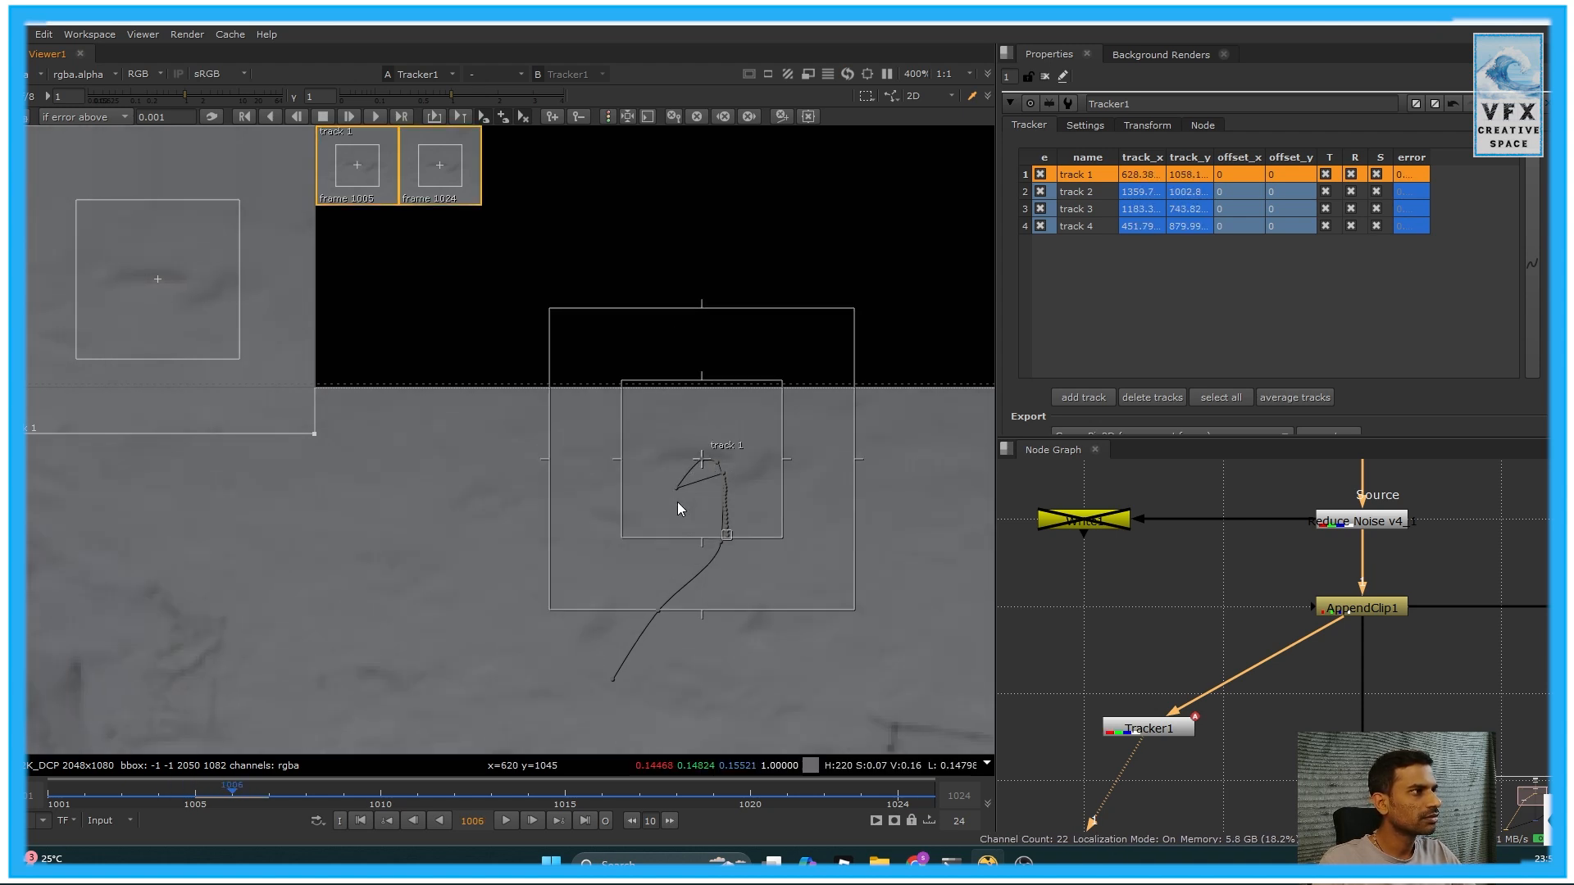
key("Left")
key("Right")
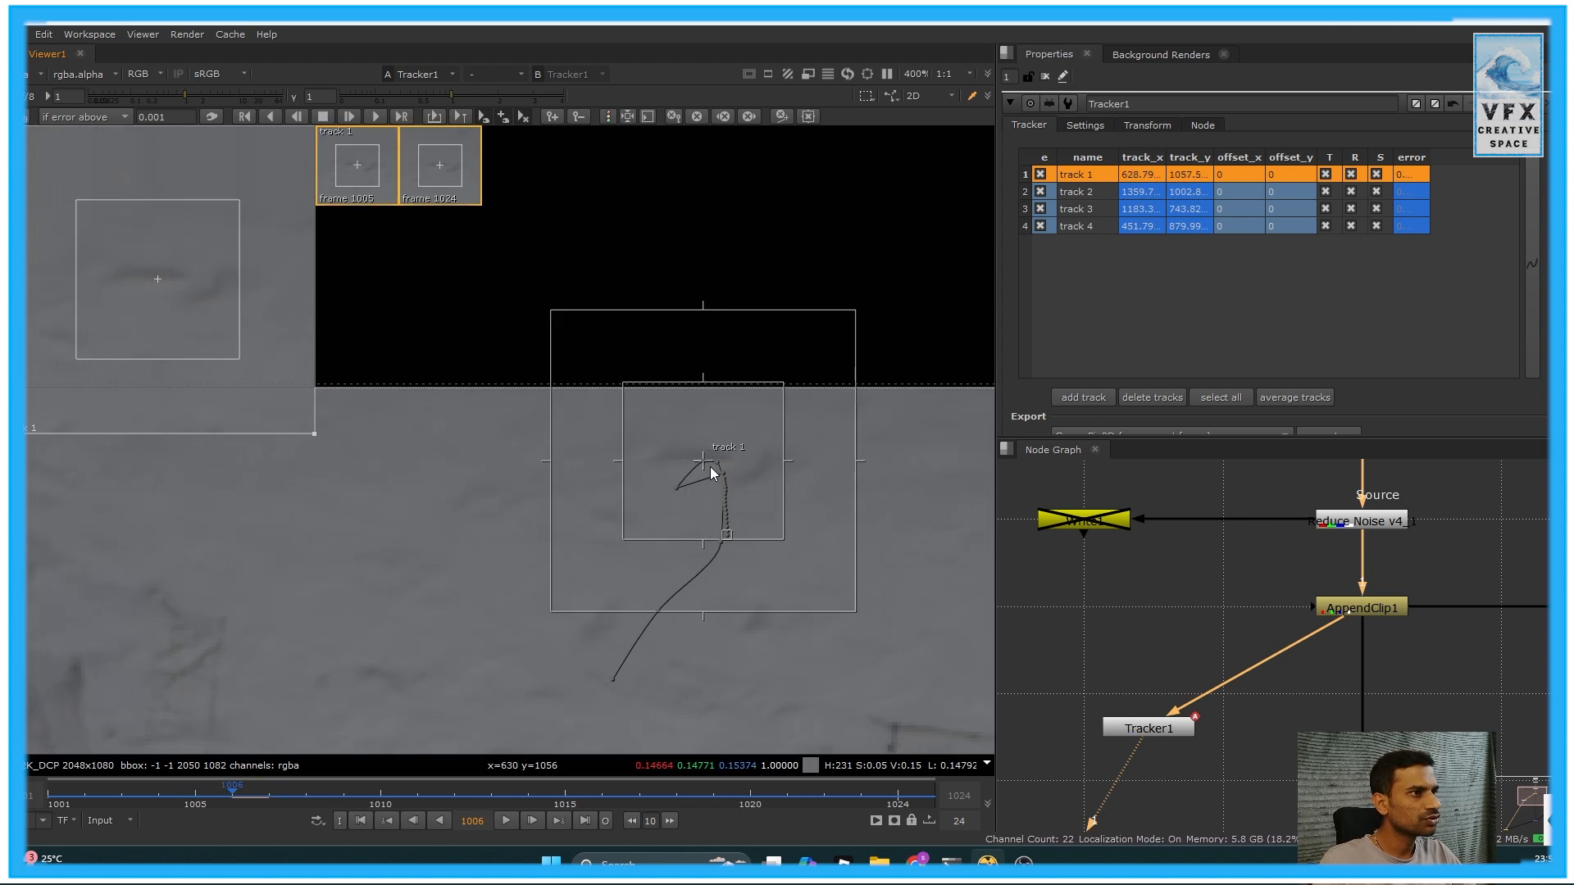
Fine-tune track 1 on the wall mark at frame 1006 and check its alignment over the following frames
left_click_drag(710, 465, 710, 468)
key("Right")
key("Right")
key("Right")
key("Right")
key("Right")
key("Right")
key("Right")
key("Right")
key("Left")
key("Left")
key("Left")
key("Left")
key("Left")
key("Left")
key("Left")
key("Left")
key("Right")
key("Left")
left_click_drag(703, 467, 700, 466)
key("Right")
key("Left")
Step back and forth through the frames after 1005 to examine how steadily track 1 holds the wall mark
left_click(308, 484)
left_click_drag(812, 312, 573, 603)
key("Right")
key("Right")
key("Right")
key("Right")
key("Left")
key("Left")
key("Left")
key("Left")
key("Right")
key("Left")
key("Left")
key("Right")
key("Left")
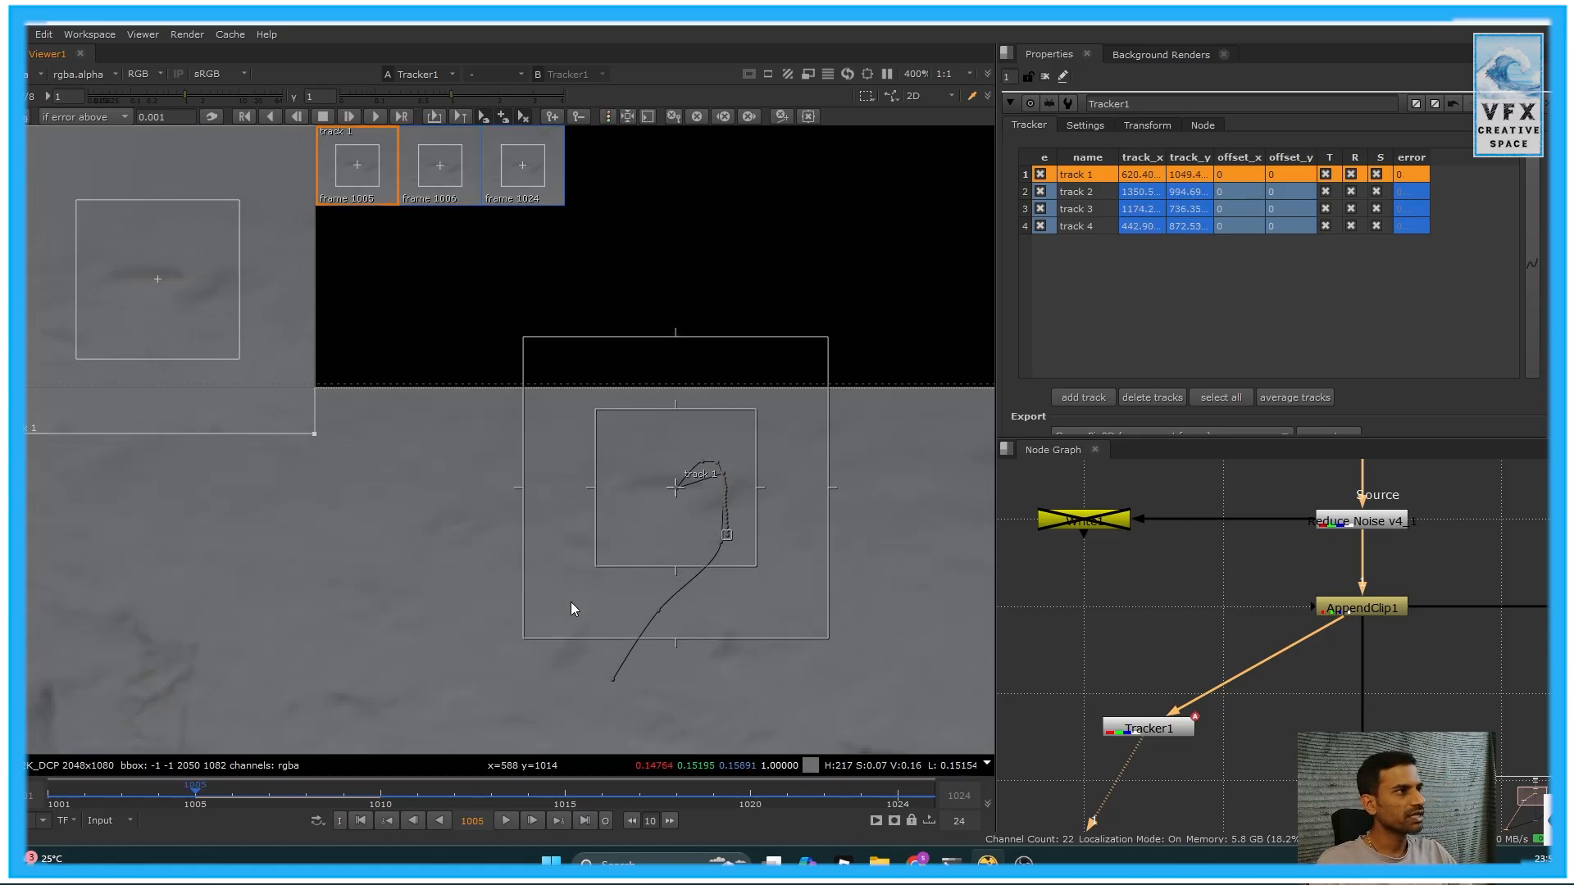
Nudge track 1 one pixel left at frame 1005 to x 619.40 and compare it with frame 1006
key("KP_4")
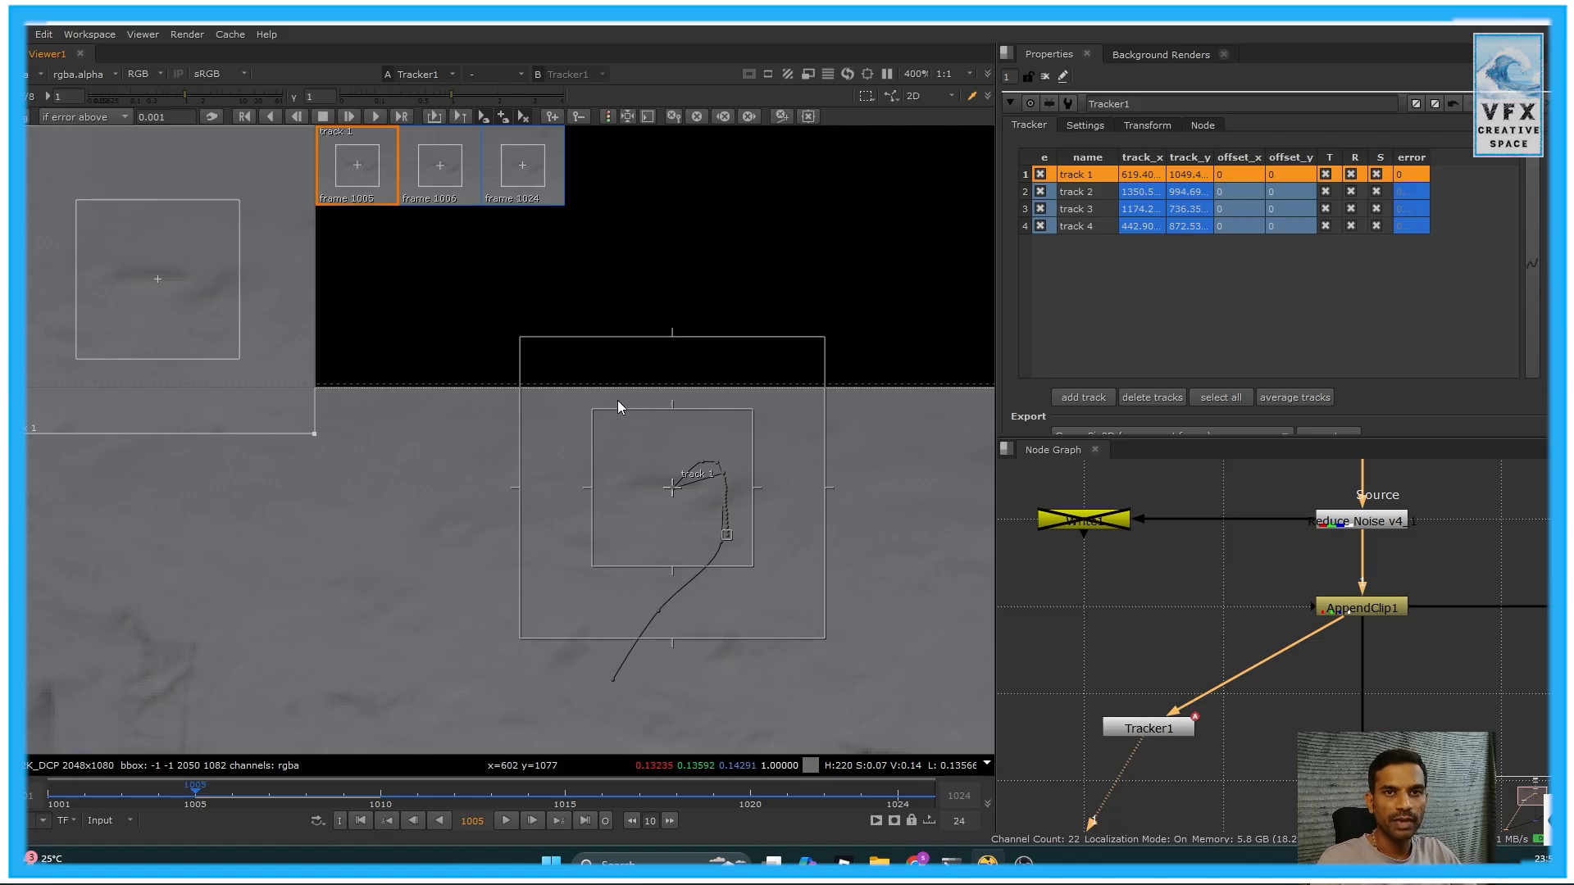
key("Right")
key("Left")
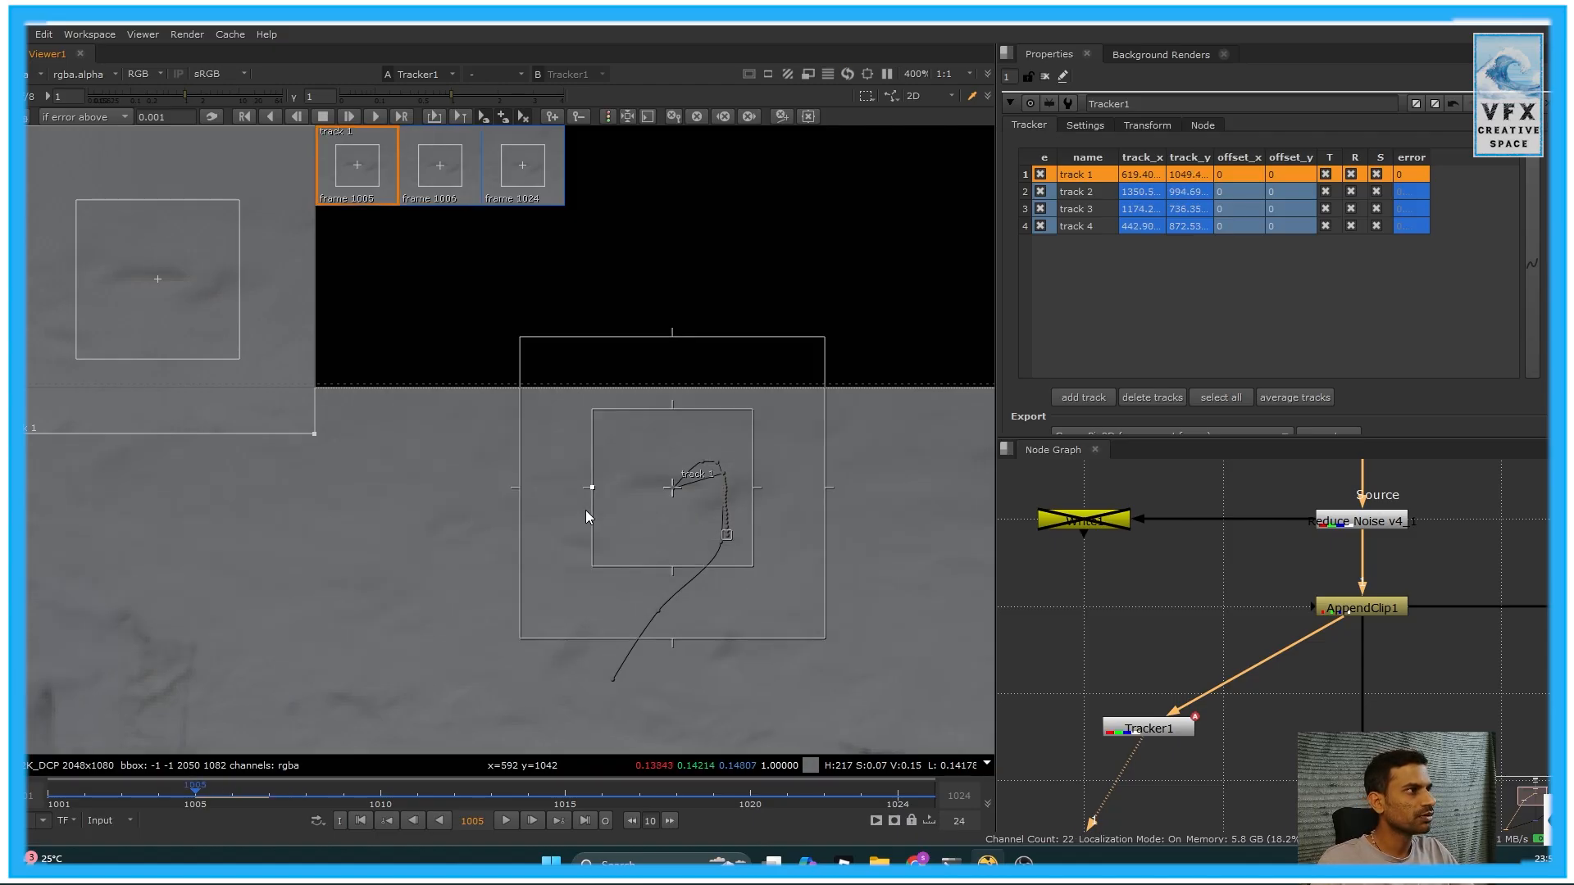
key("Right")
key("Left")
key("Right")
key("Left")
Move track 1 onto the wall mark at frame 1004, at x 612, y 1034, and compare it with frame 1005
key("Left")
left_click_drag(727, 474, 638, 562)
key("Right")
key("Left")
key("Right")
key("Left")
key("Right")
key("Left")
Move track 1 onto the wall mark at frame 1003, at about x 605, y 1009
key("Left")
key("c")
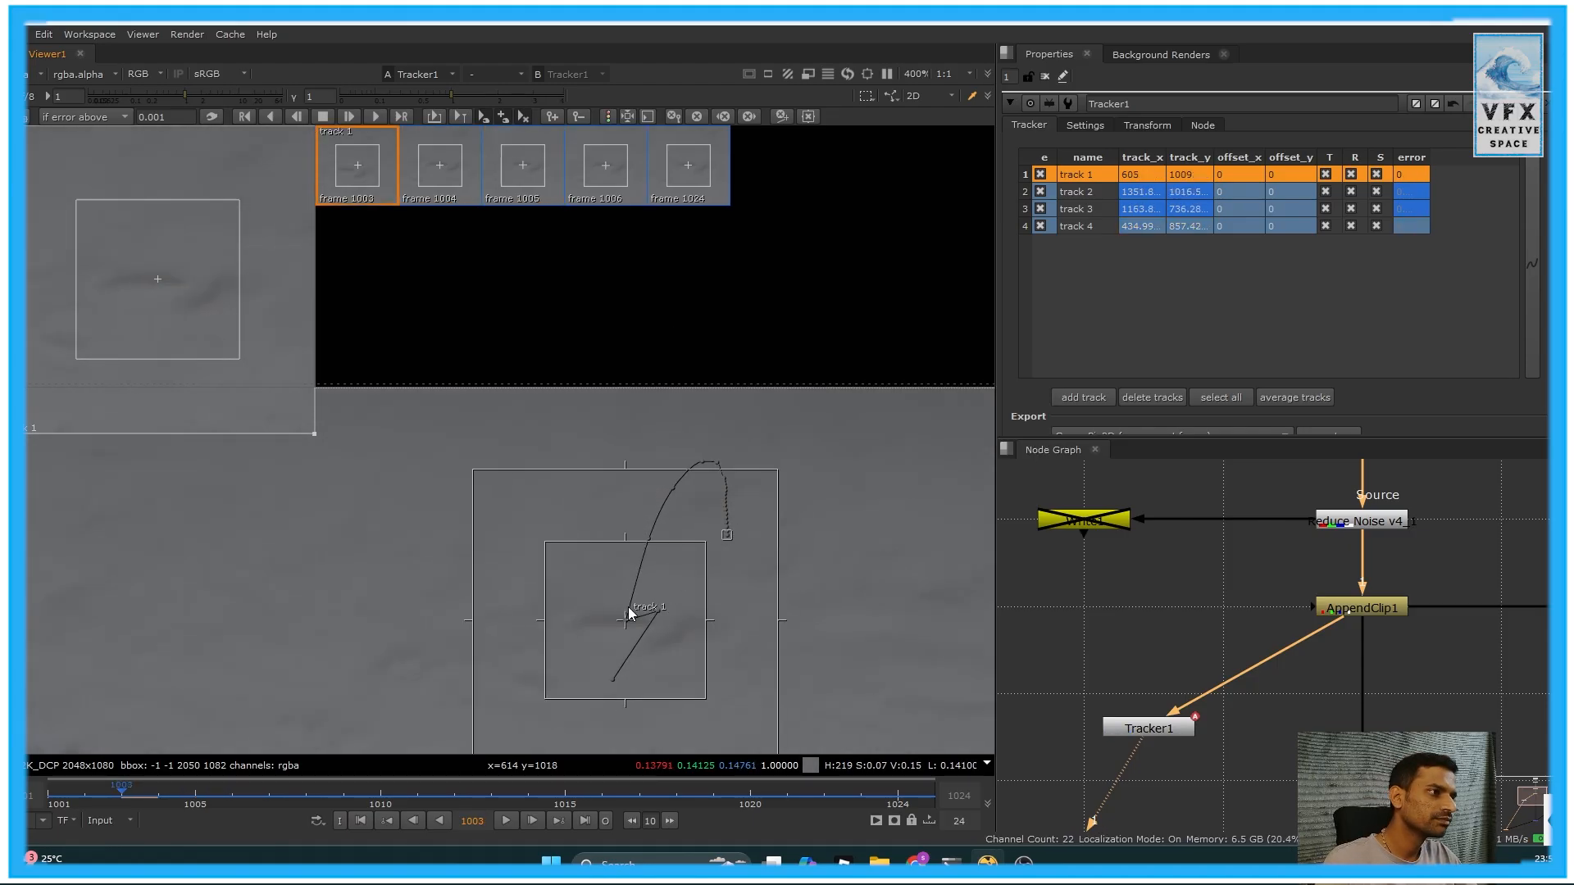
key("Left")
key("Right")
Align track 1 with the wall mark at frame 1002, and move it to x 593, y 942 at frame 1001
key("Left")
key("Left")
middle_click_drag(700, 685, 867, 454)
left_click(797, 451)
left_click_drag(799, 418, 743, 532)
key("KP_8")
key("Right")
key("Left")
key("KP_2")
key("KP_2")
key("Left")
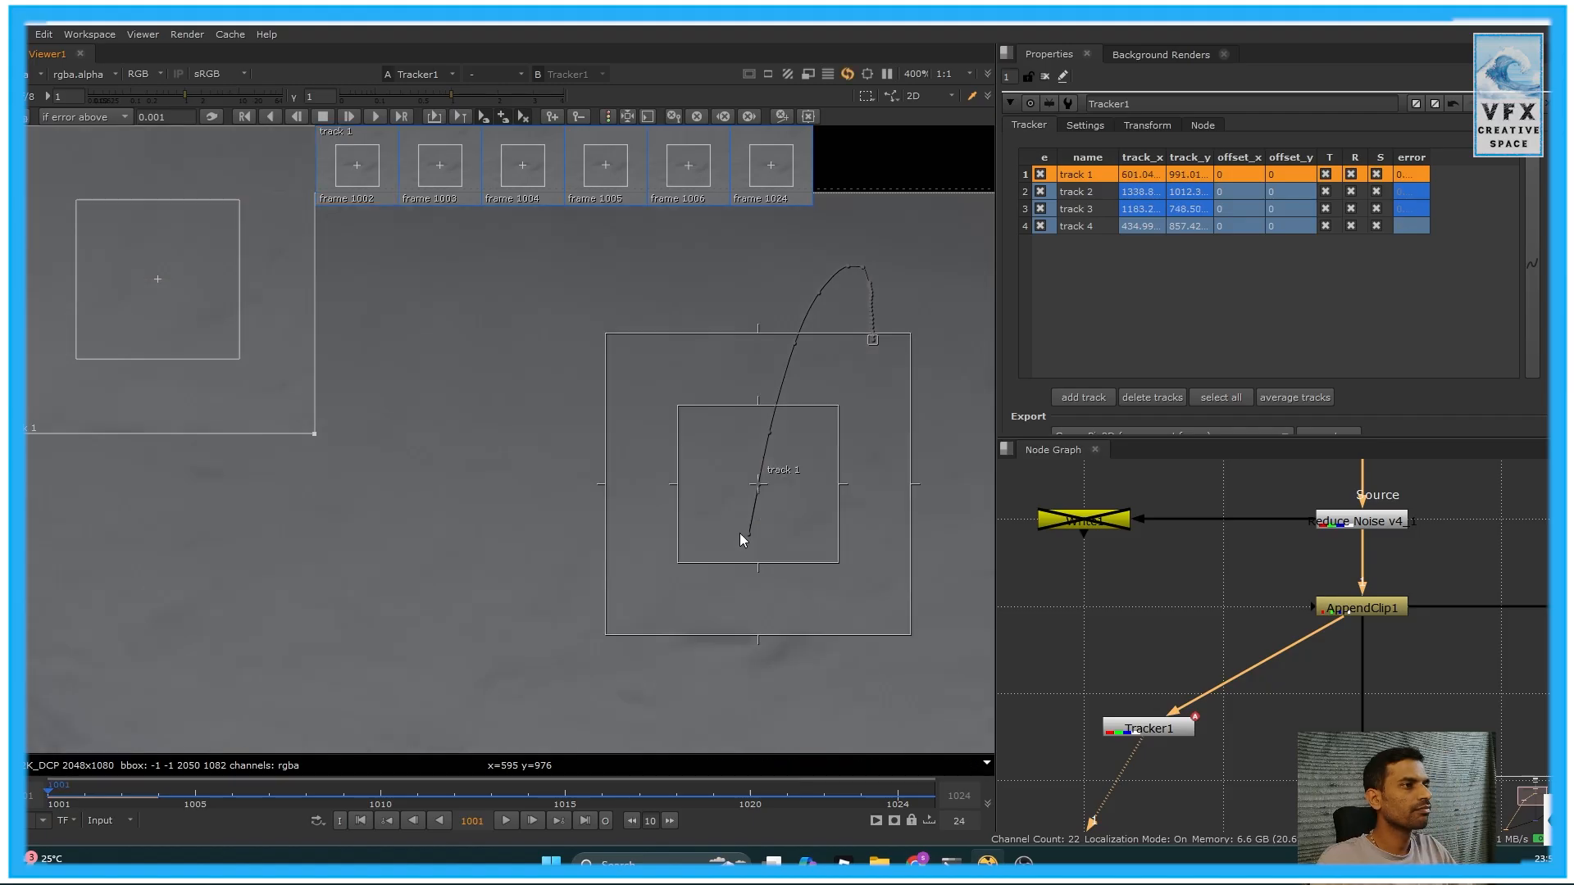
left_click_drag(731, 643, 728, 654)
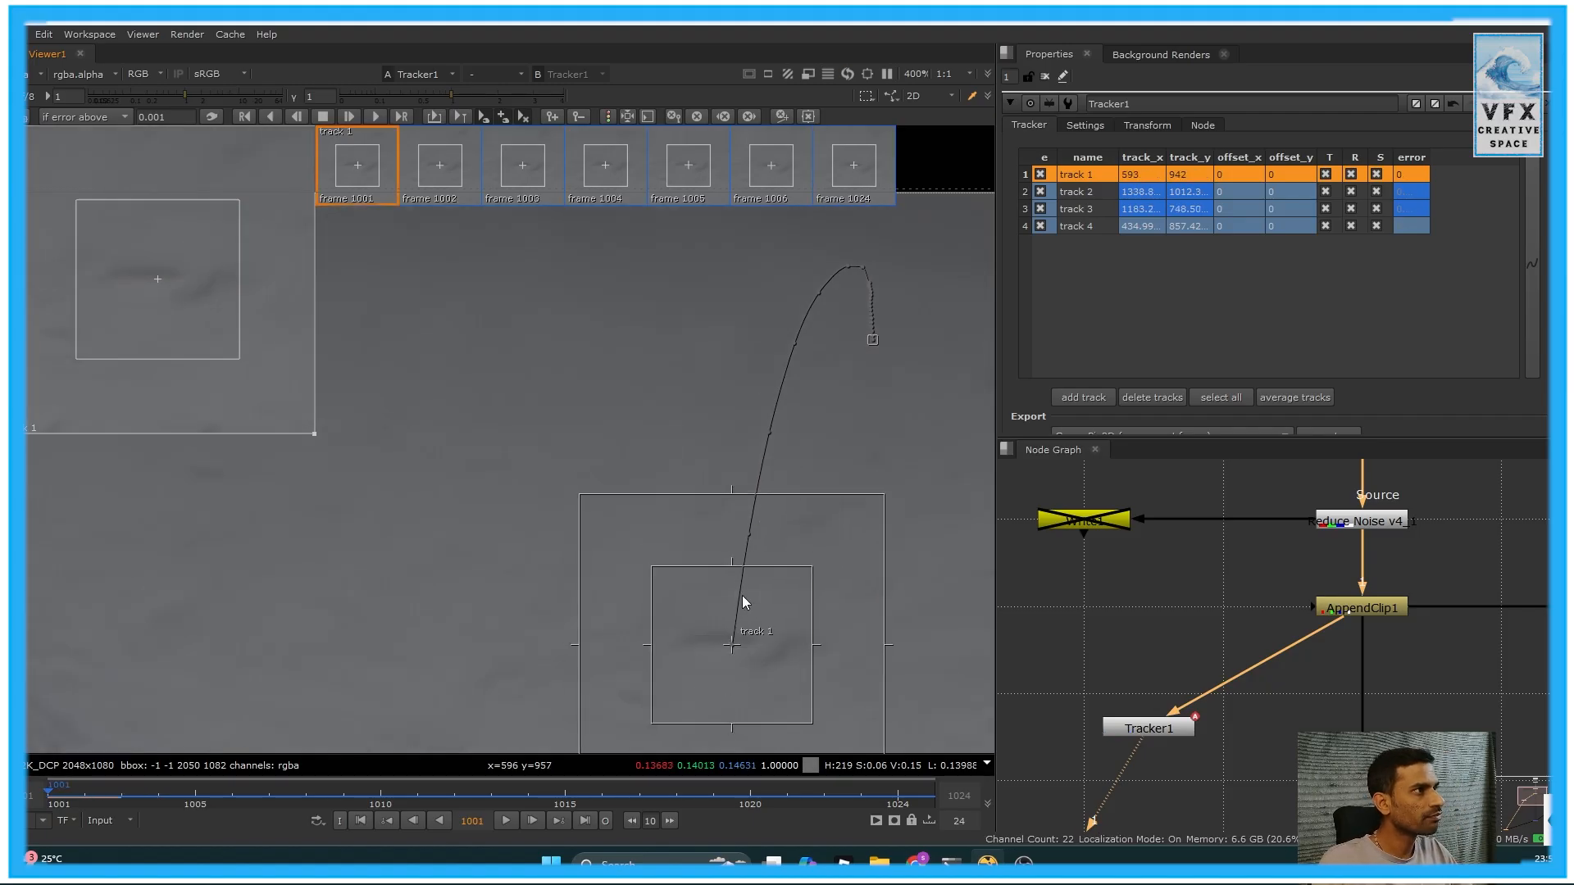
Select track 2 and step back from the last frame to frame 1007 to examine how its pattern holds
left_click(1077, 192)
left_click(909, 797)
key("Left")
key("Left")
key("Left")
key("Left")
key("Left")
key("Left")
key("Left")
key("Left")
key("Left")
key("Left")
key("Left")
key("Left")
key("Left")
key("Left")
key("Left")
key("Left")
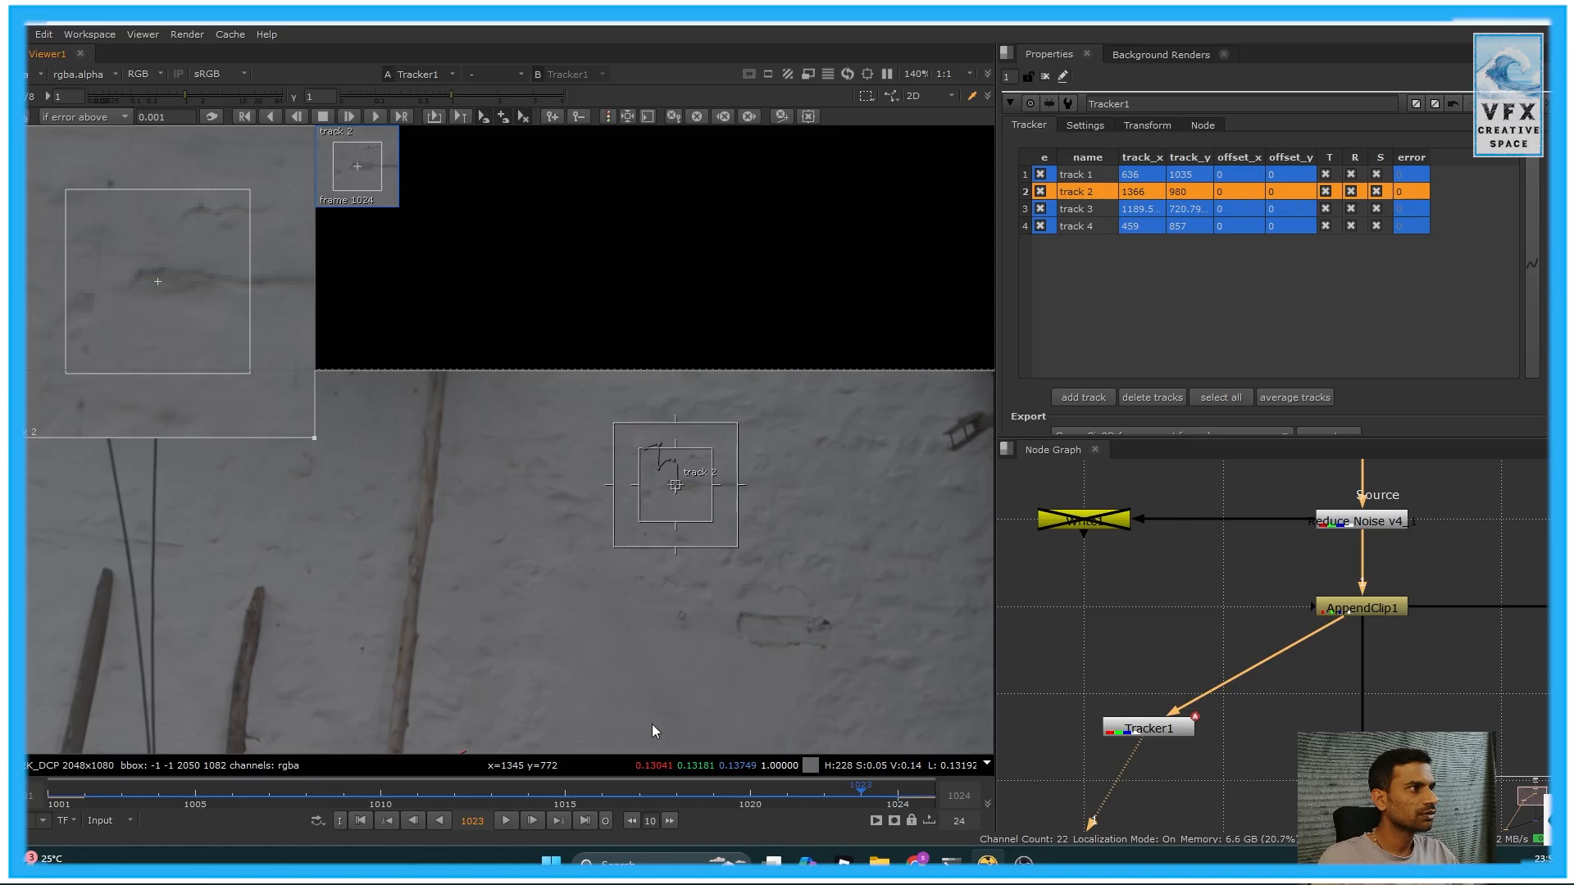
key("Left")
key("Left")
key("Left")
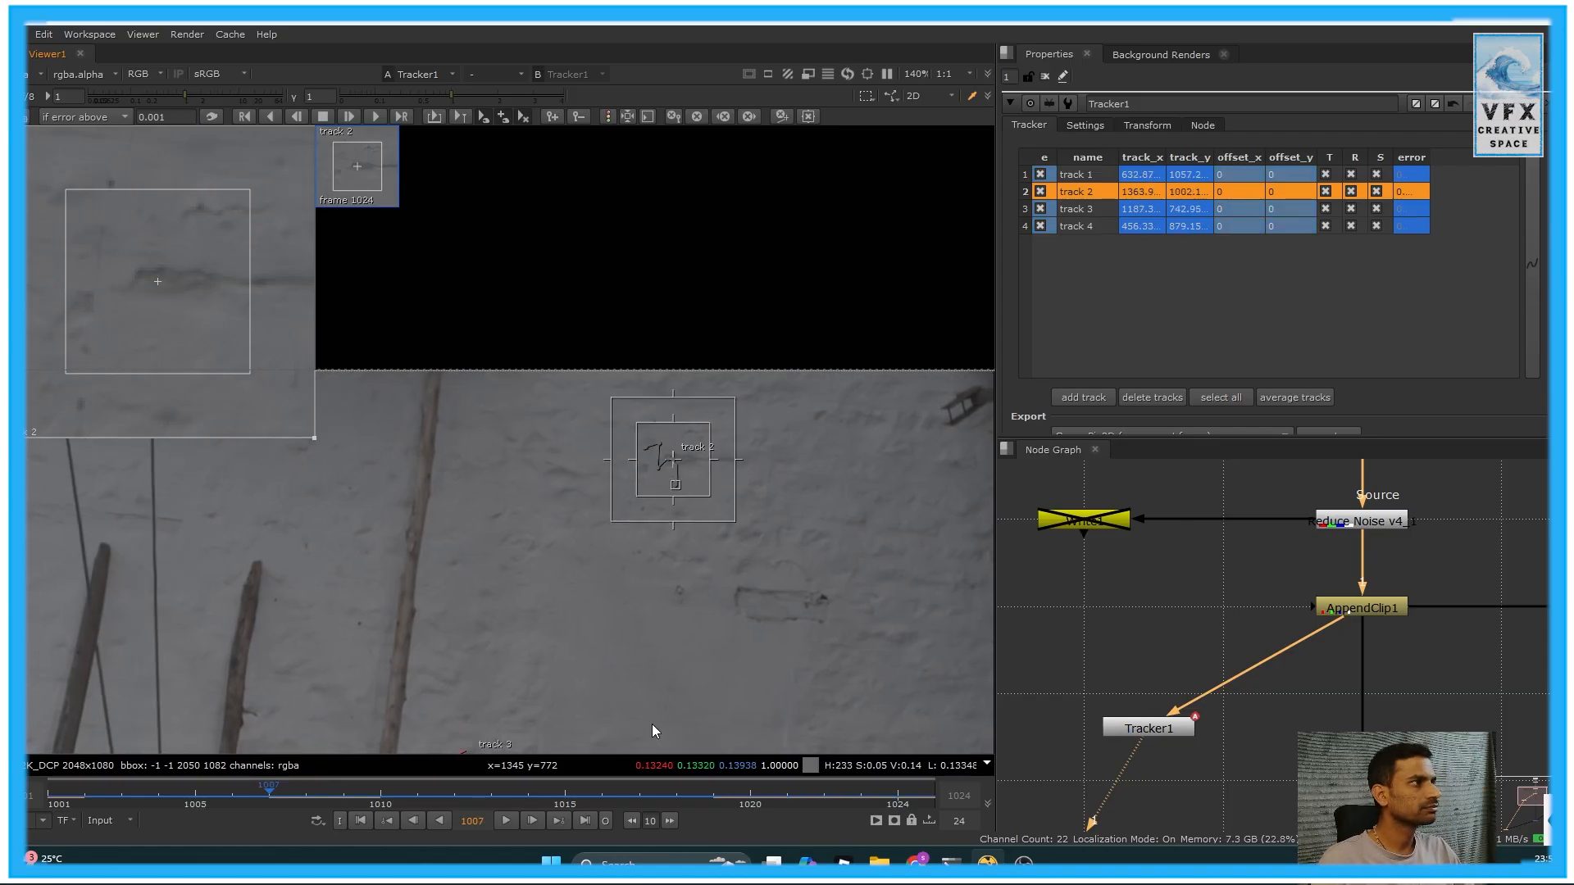
Move track 2 onto the wall crack at frame 1004 (about x 1342.6, y 979.3) and frame 1003 (about x 1334, y 952)
scroll(660, 470, "up", 5)
scroll(661, 470, "up", 1)
key("Left")
left_click_drag(660, 365, 603, 533)
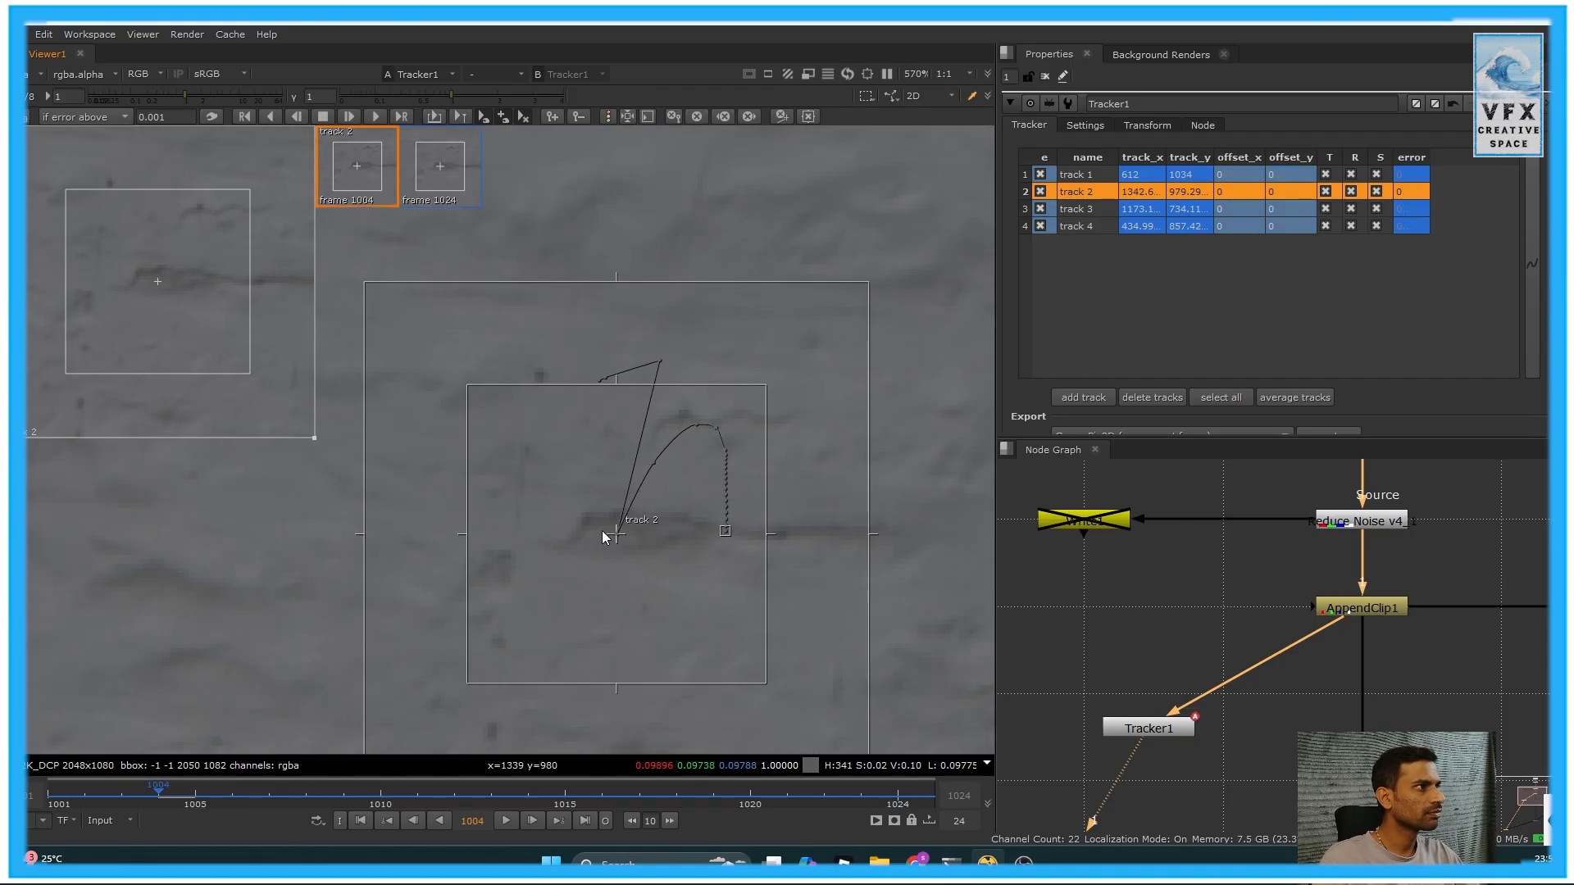
key("Left")
left_click_drag(602, 537, 583, 662)
key("Right")
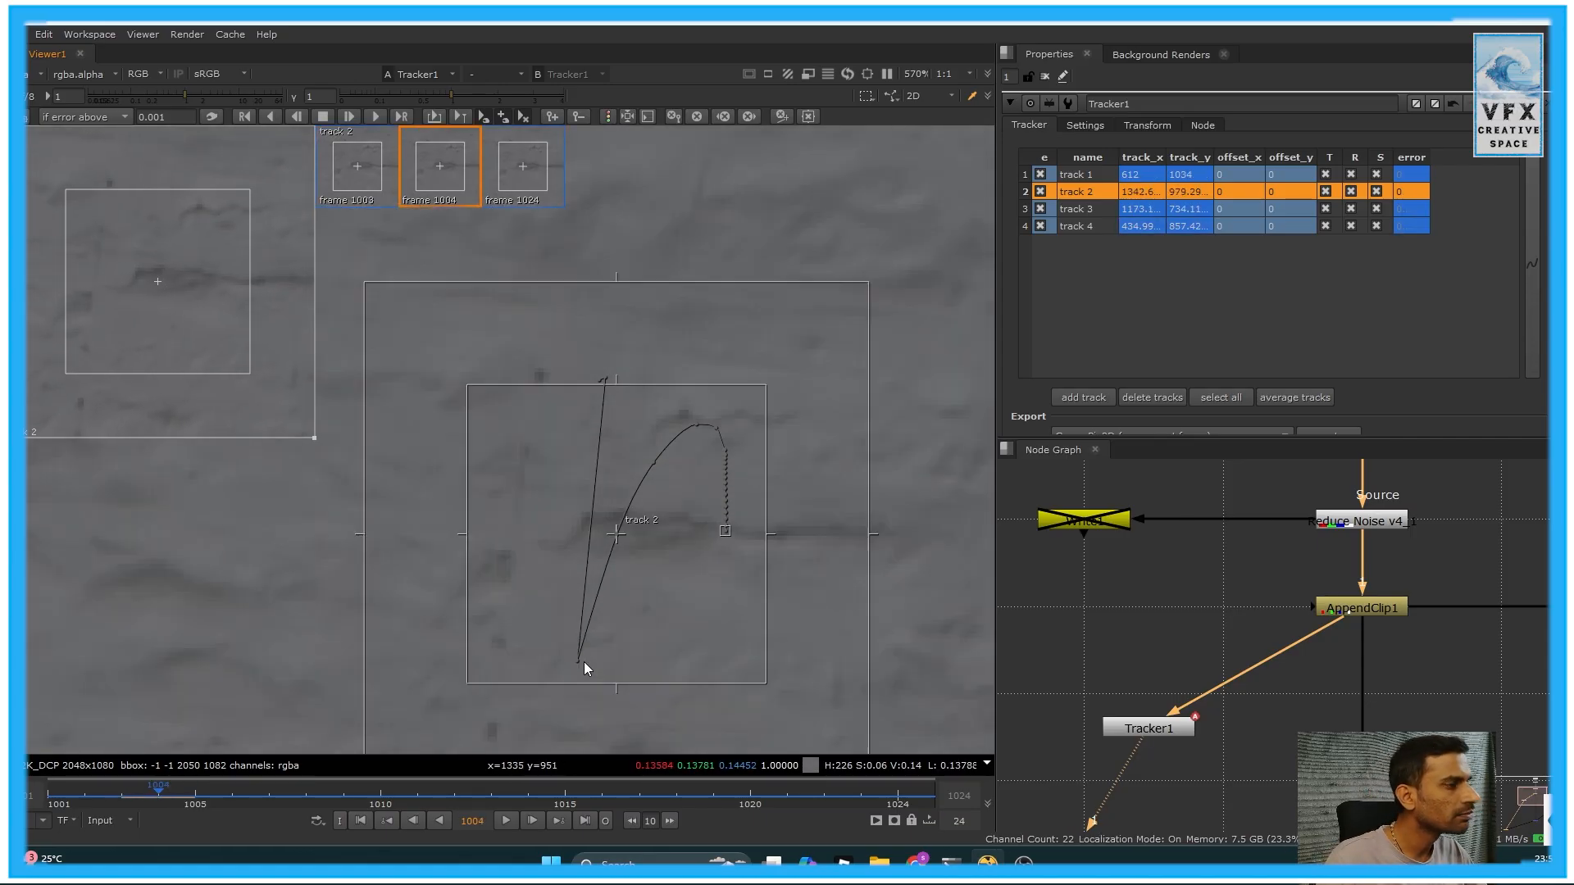
Reposition track 2 at frame 1002 and review its path forward to frame 1004
key("Left")
key("Left")
scroll(669, 477, "down", 3)
left_click_drag(636, 425, 552, 444)
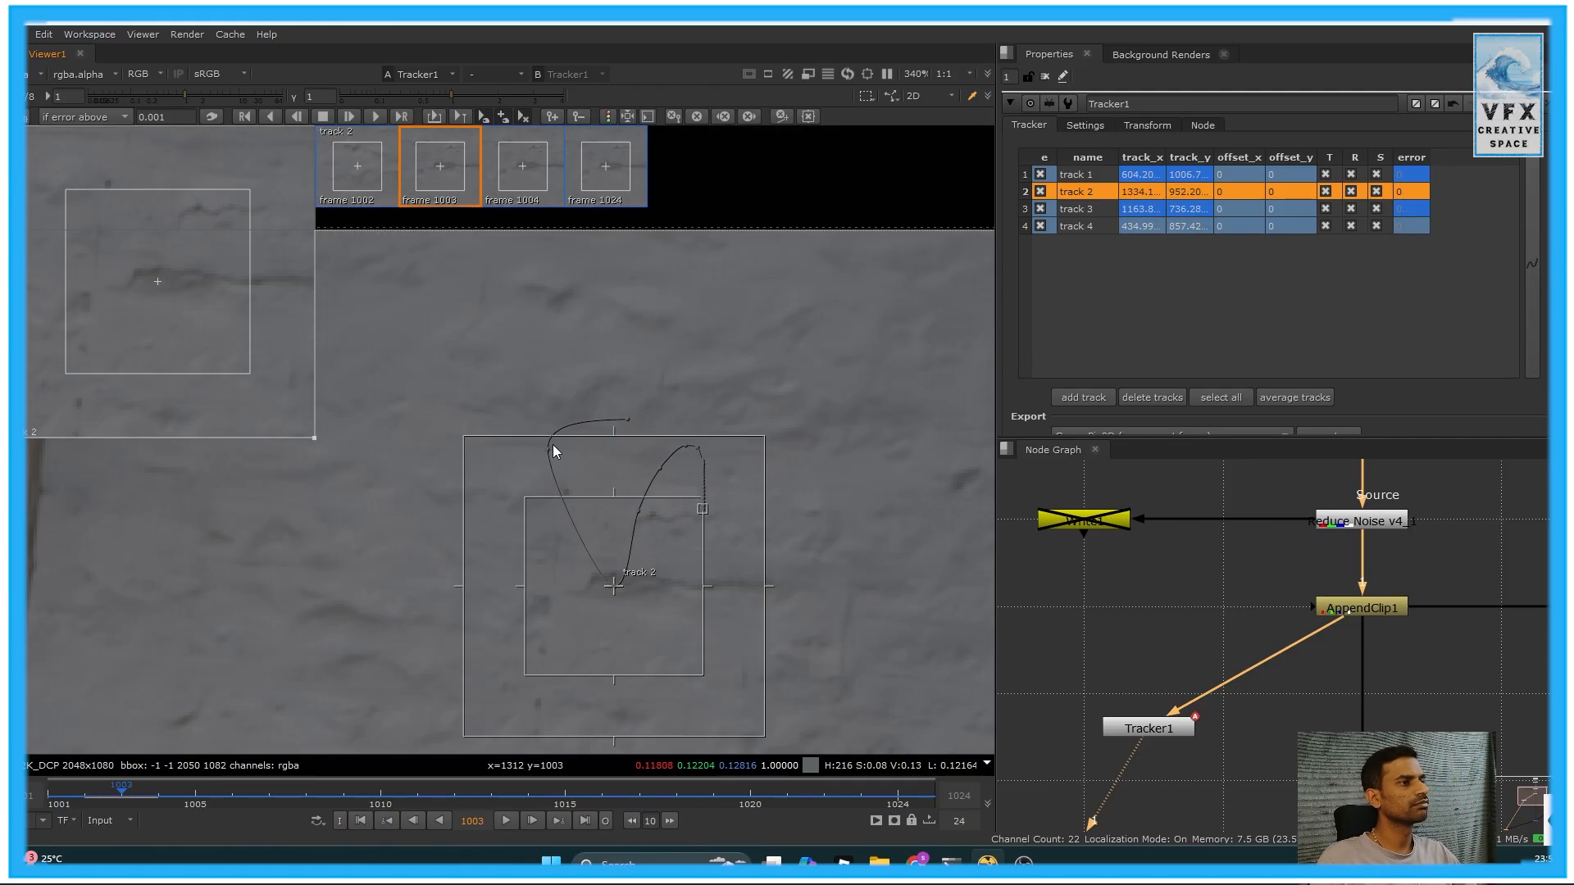
scroll(554, 449, "down", 3)
key("Right")
scroll(568, 455, "up", 2)
key("Right")
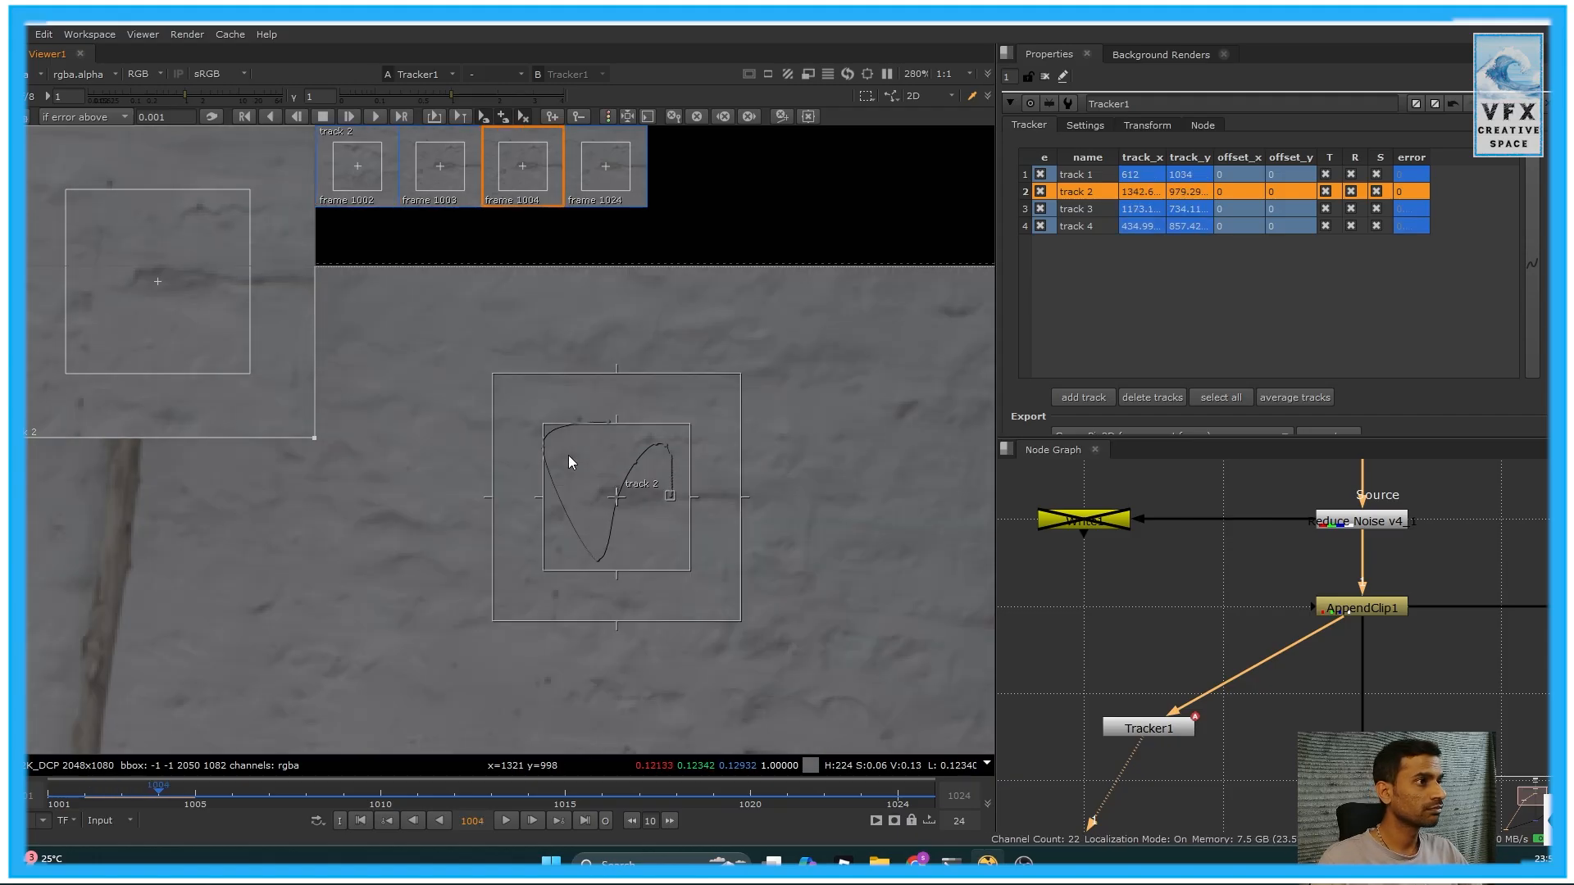
Realign track 2 with the wall crack at frame 1002, comparing its pattern against the neighbouring frames
key("Left")
key("Left")
key("Right")
key("Left")
left_click_drag(538, 439, 575, 610)
key("Right")
key("Left")
key("Right")
key("Left")
key("Right")
scroll(557, 596, "down", 3)
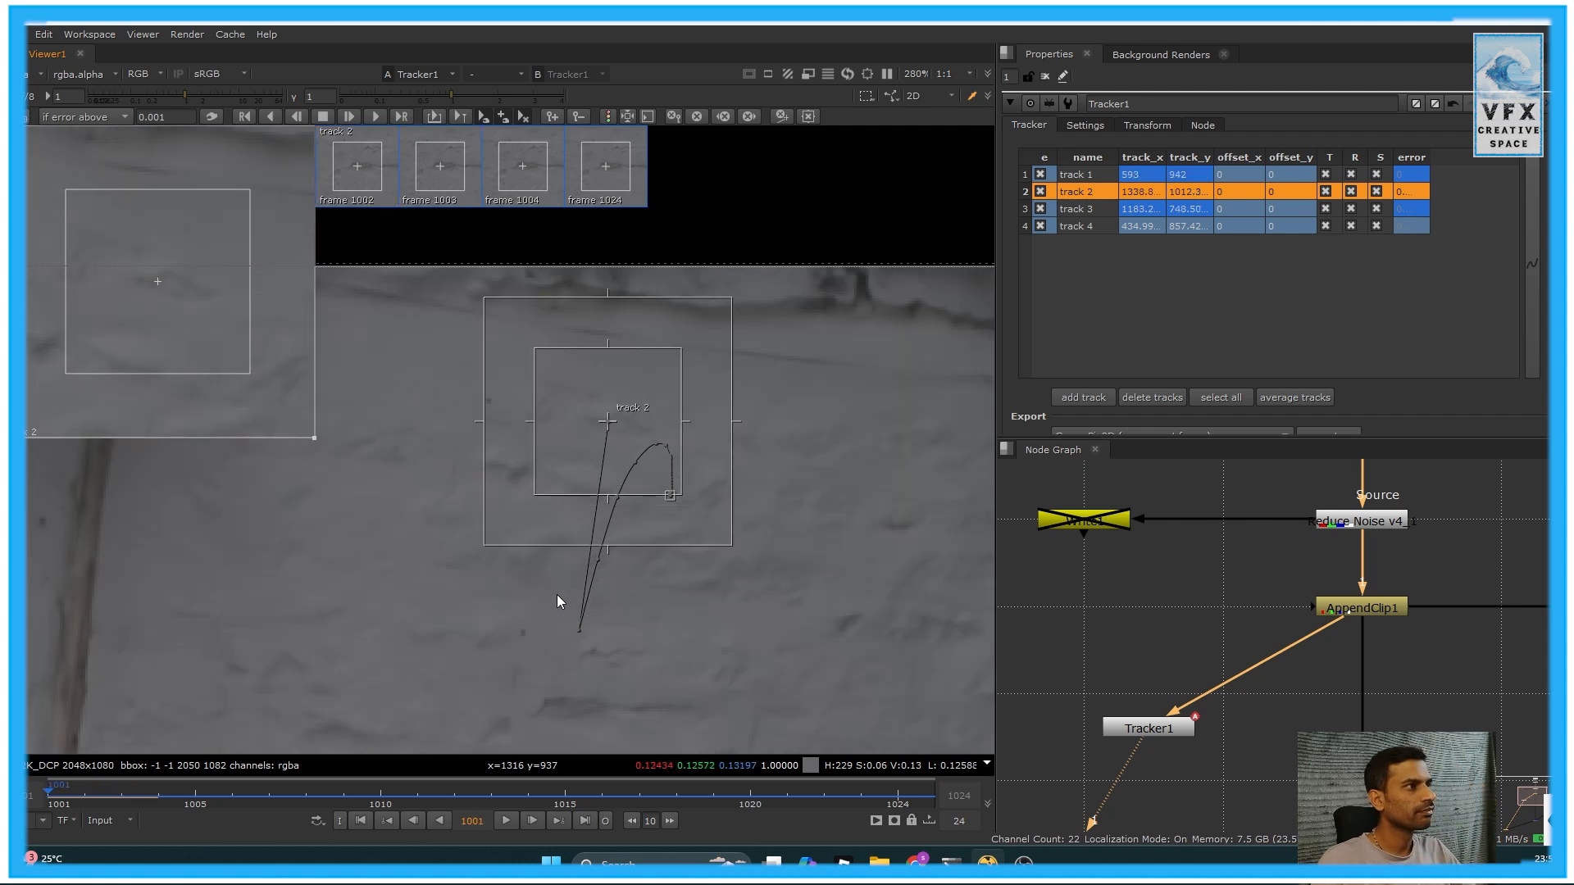
Move track 2 onto the wall crack at frame 1001 (x 1319, y 887.5) and compare it with frame 1002
key("Left")
key("Left")
scroll(598, 578, "up", 3)
left_click_drag(589, 564, 600, 578)
key("Right")
key("Left")
key("Right")
key("Left")
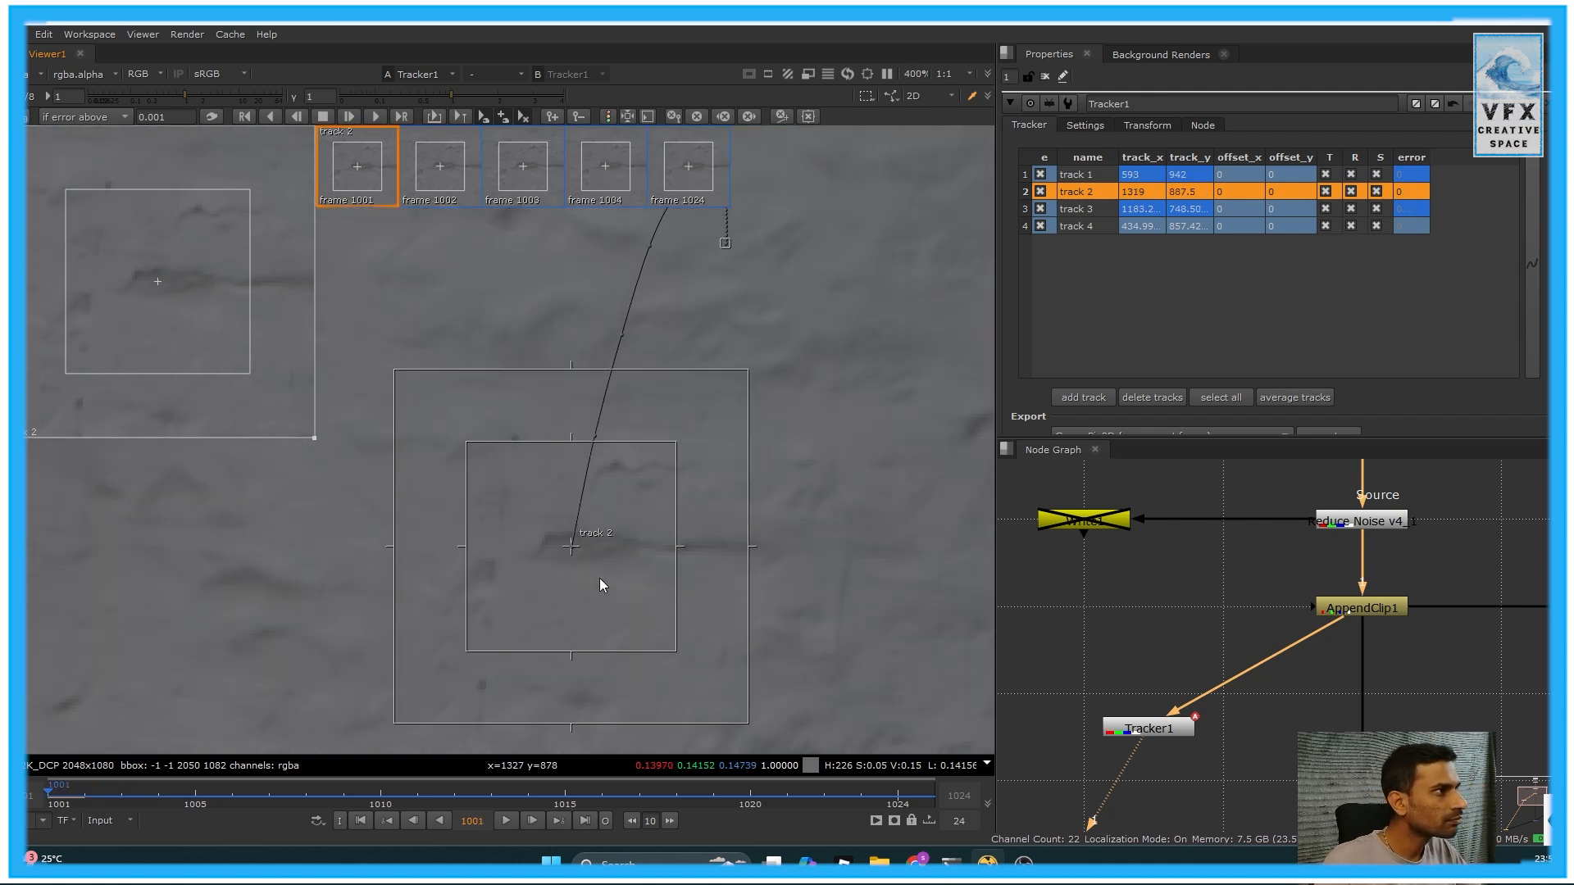
Delete tracks 3 and 4 from Tracker1, keeping only tracks 1 and 2
scroll(598, 578, "down", 9)
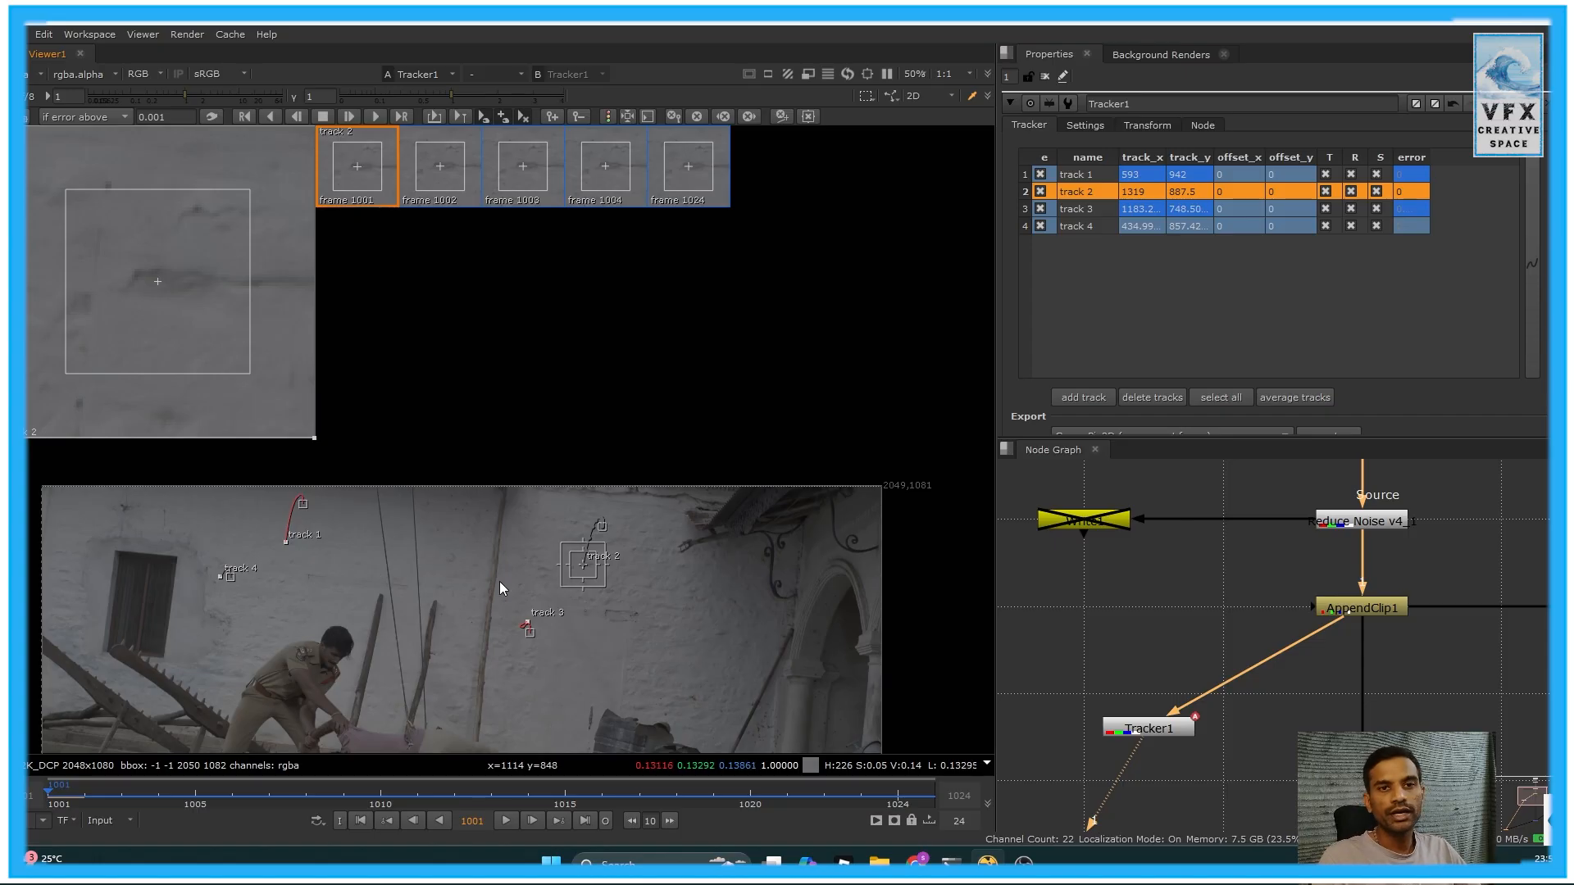
left_click(1102, 210)
left_click(1093, 227, "shift")
left_click(1158, 400)
left_click_drag(1228, 757, 1143, 715)
Set Tracker1's transform to match-move with reference frame 1001, and play the shot
middle_click_drag(316, 636, 339, 471)
left_click(1148, 125)
left_click(1166, 151)
left_click(1170, 203)
left_click(1194, 172)
left_click(506, 820)
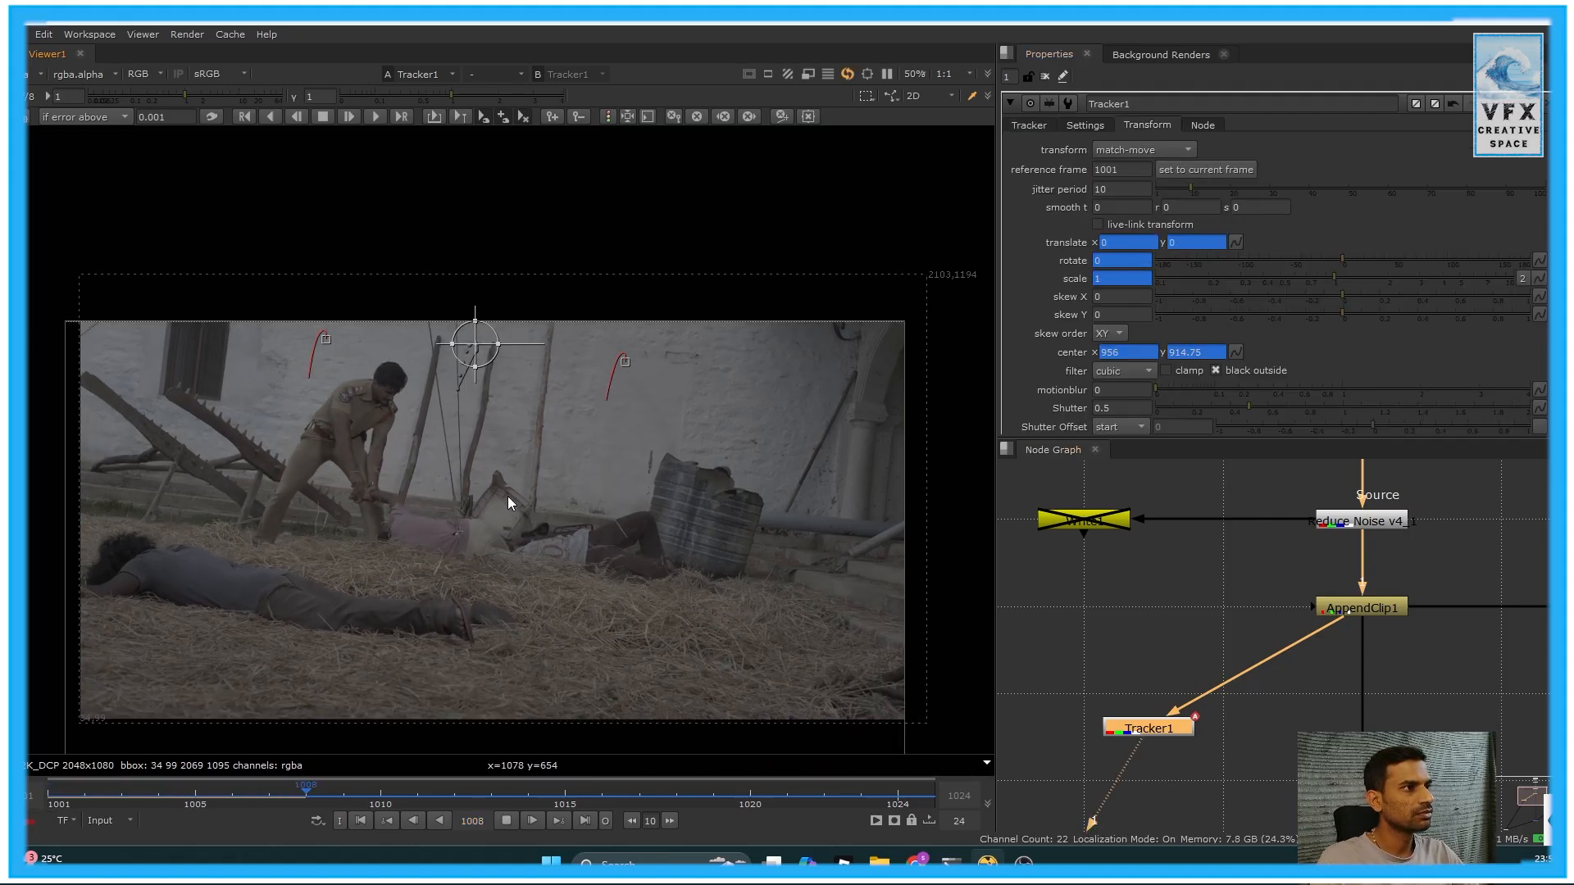
Set Tracker1's transform to stabilize, play the shot to check it, and return to frame 1001
left_click(1143, 150)
left_click(1141, 170)
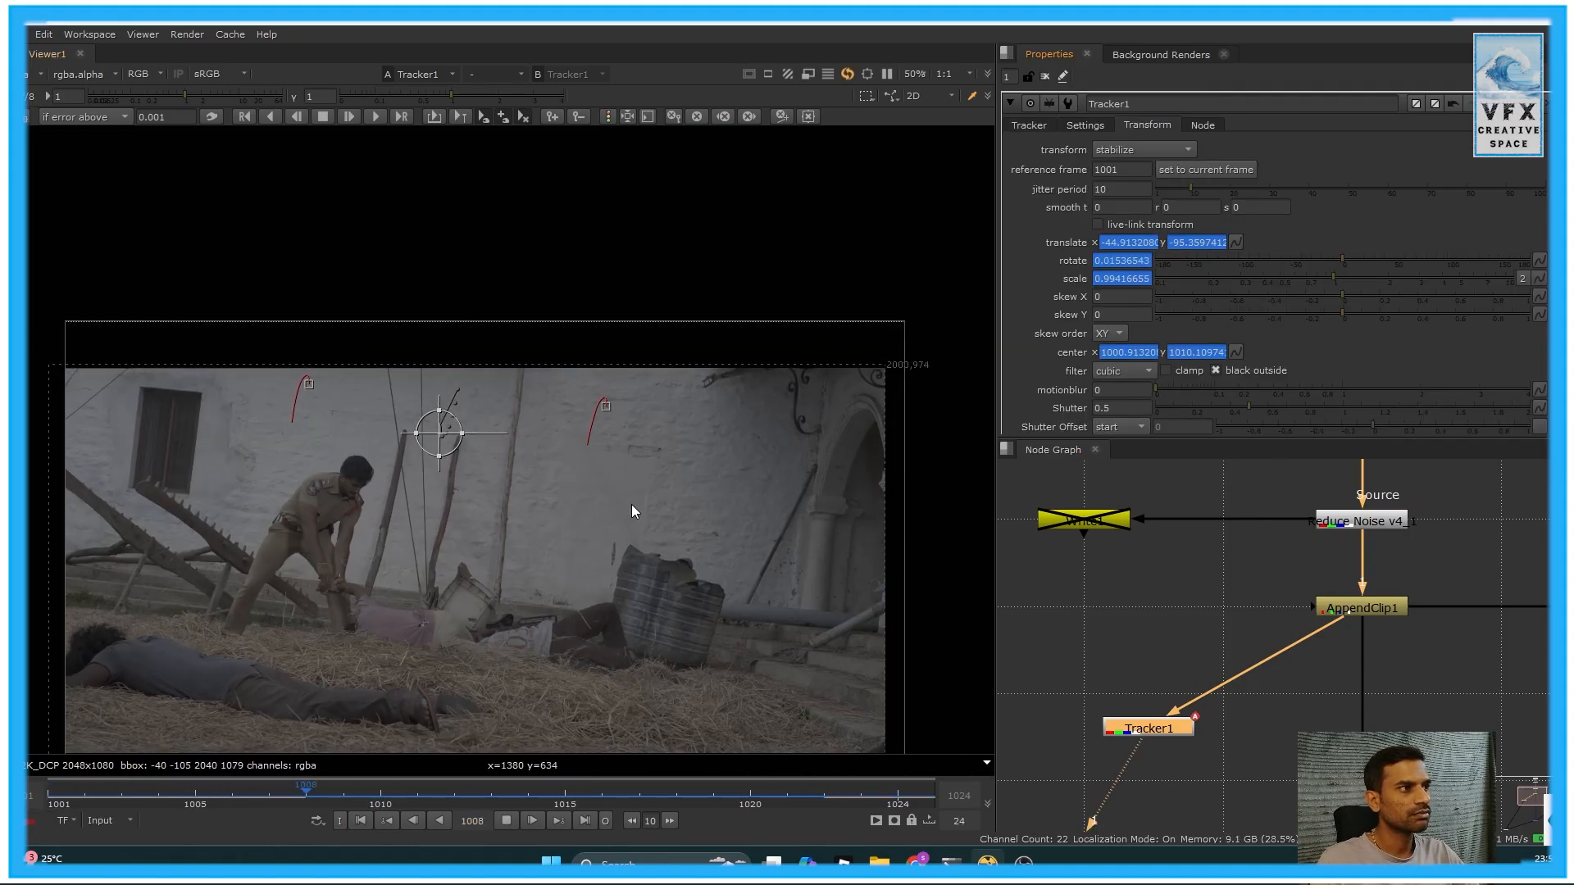
left_click(505, 820)
left_click(361, 821)
Place Tracker1 level with AppendClip1 and paste a copy of it between Premult1 and Merge1
scroll(1192, 726, "down", 3)
left_click_drag(1192, 726, 1108, 674)
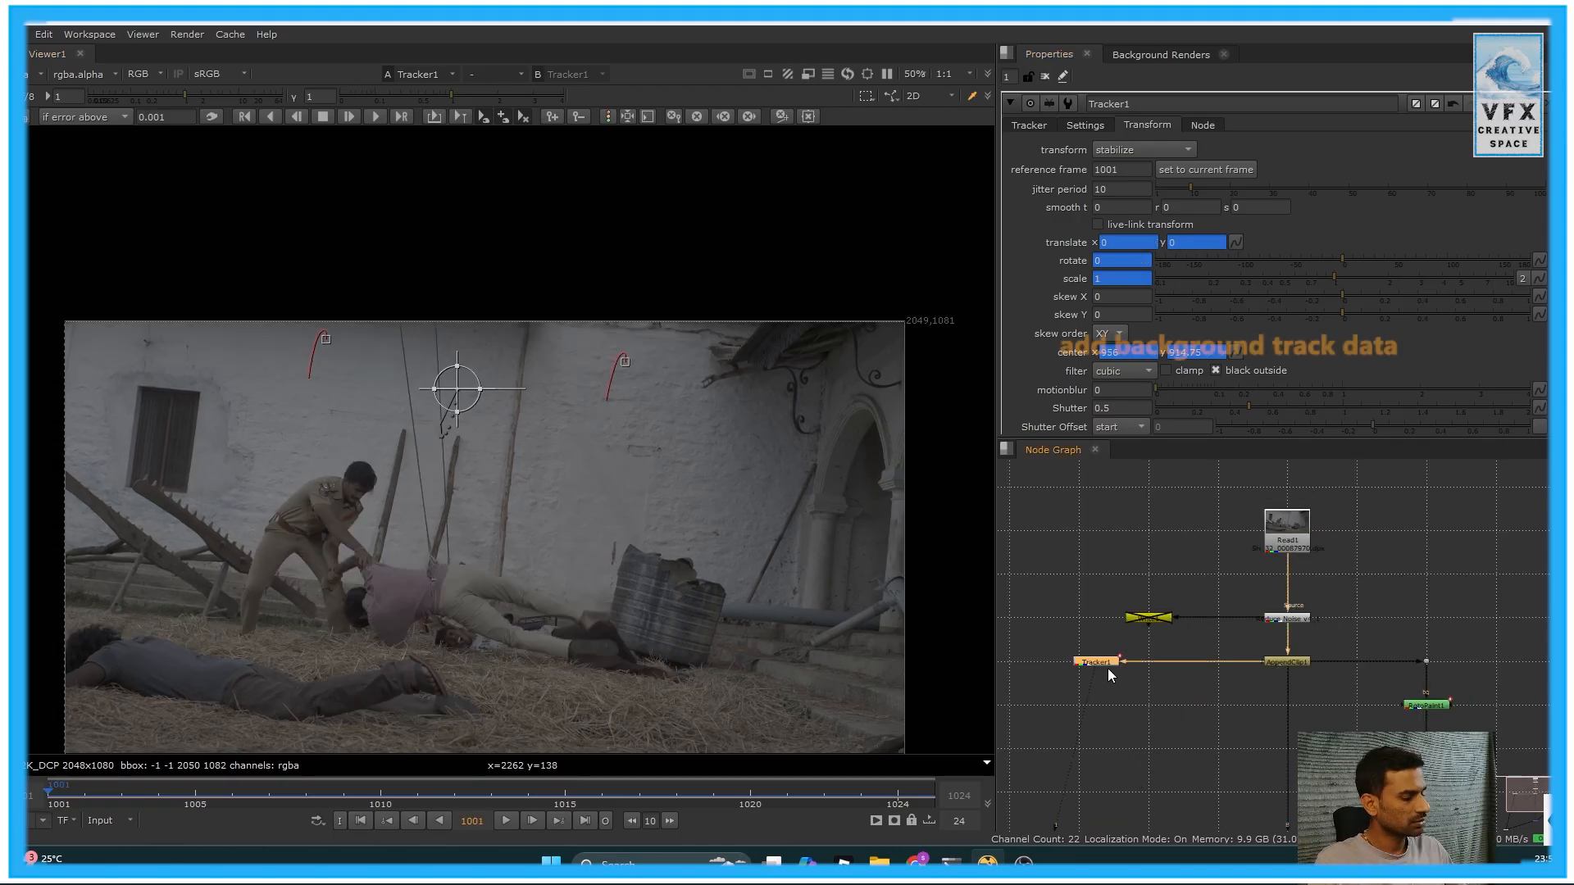
middle_click_drag(1468, 771, 1199, 679)
scroll(1198, 678, "up", 1)
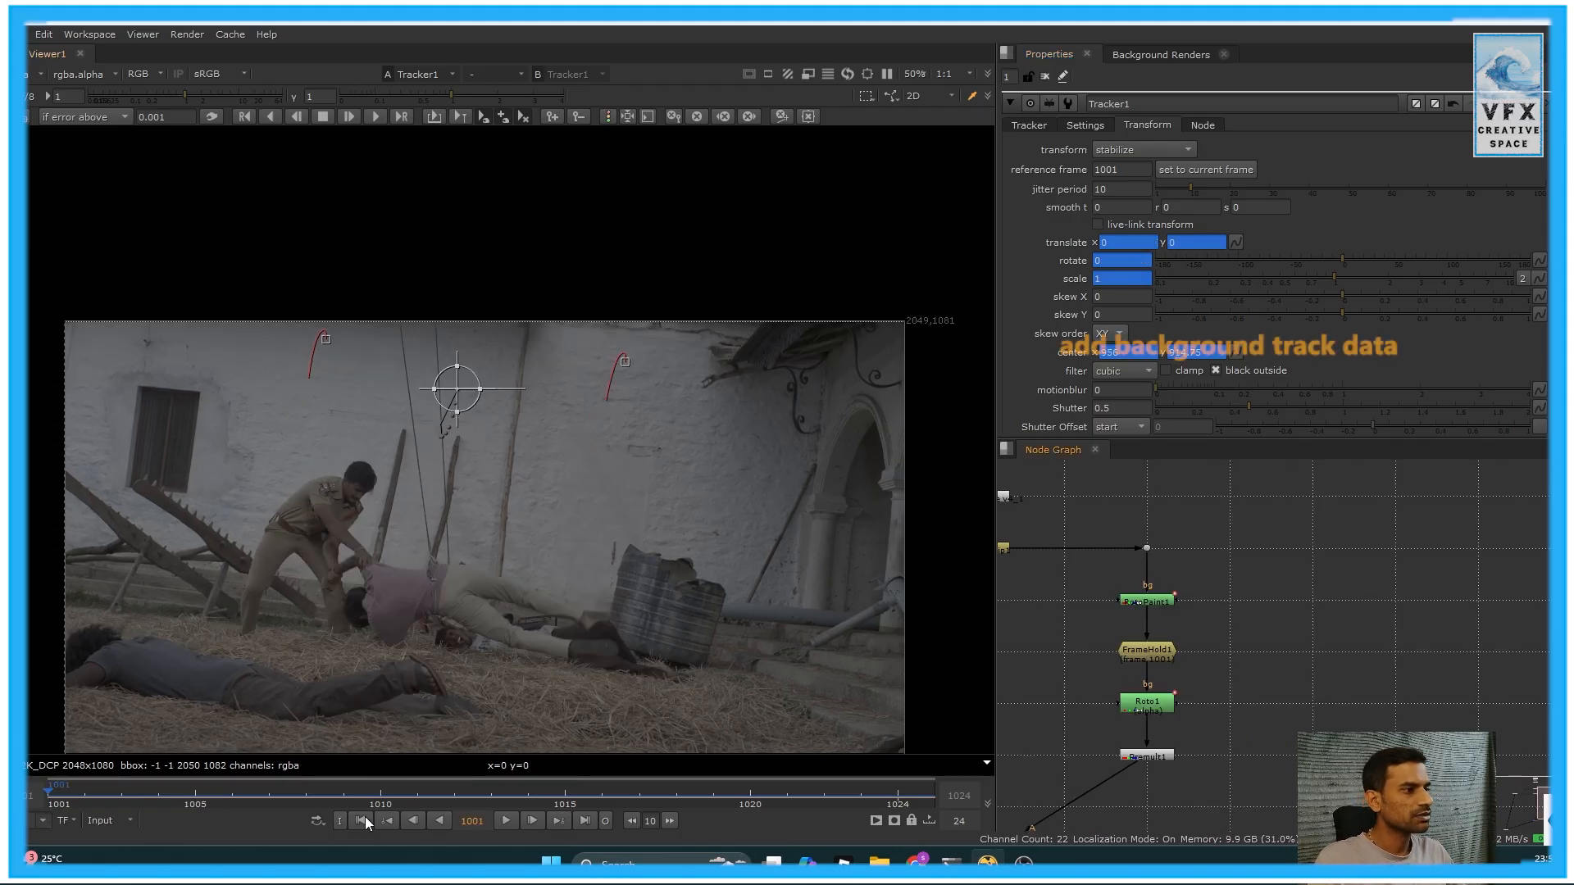
middle_click_drag(1130, 805, 1231, 626)
left_click(1252, 577)
key("ctrl+v")
left_click_drag(1231, 588, 1244, 634)
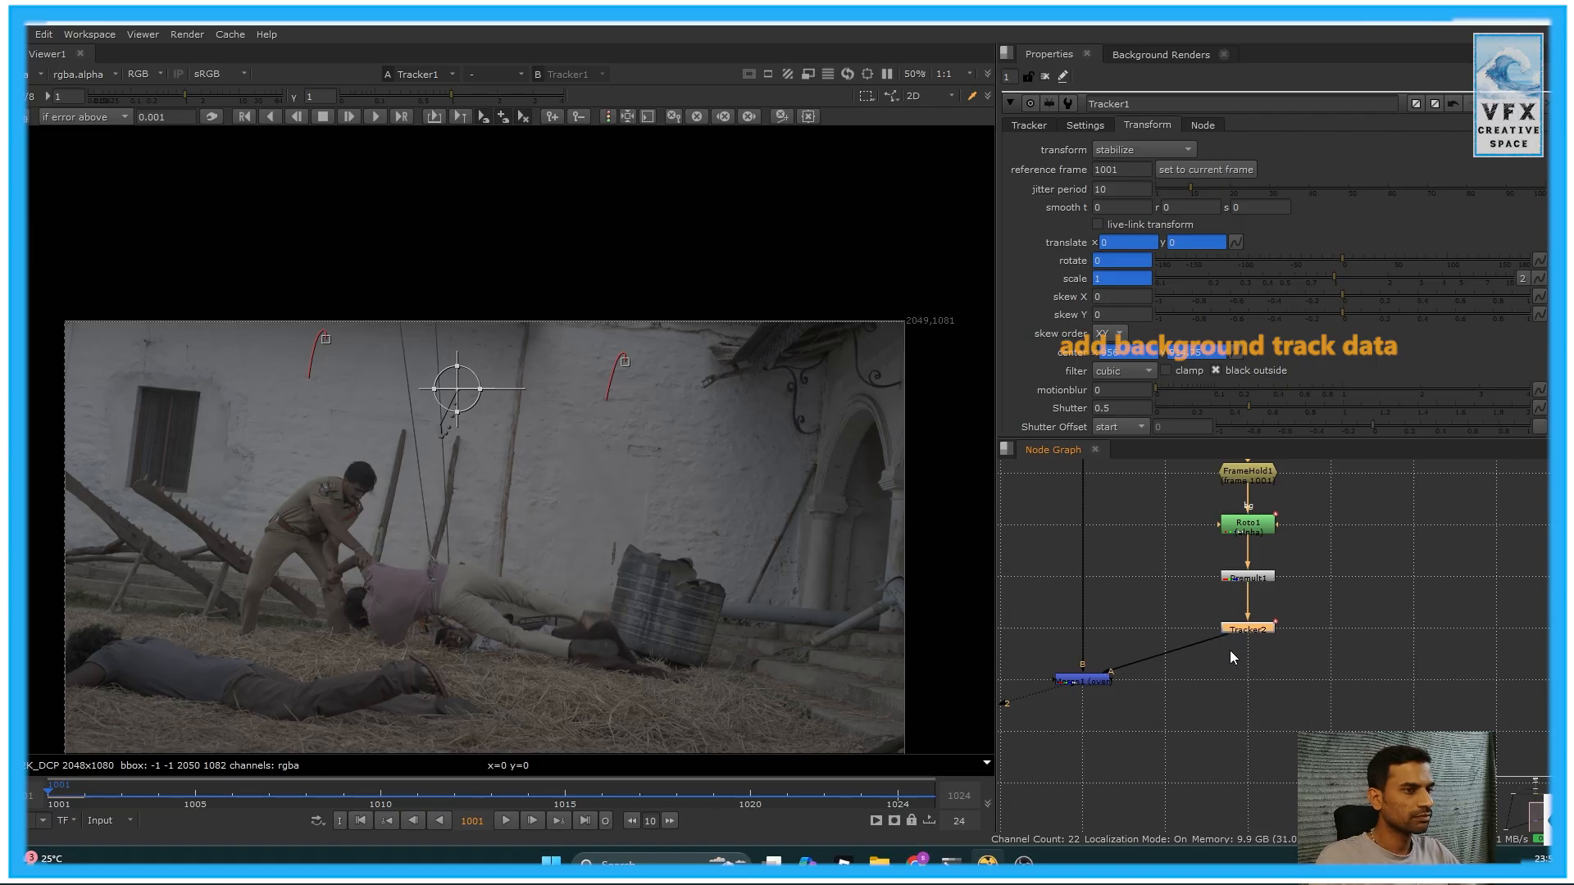
Play the Merge1 result to check how the stabilized patch moves, and return to frame 1001
double_click(1089, 681)
key("1")
left_click(508, 819)
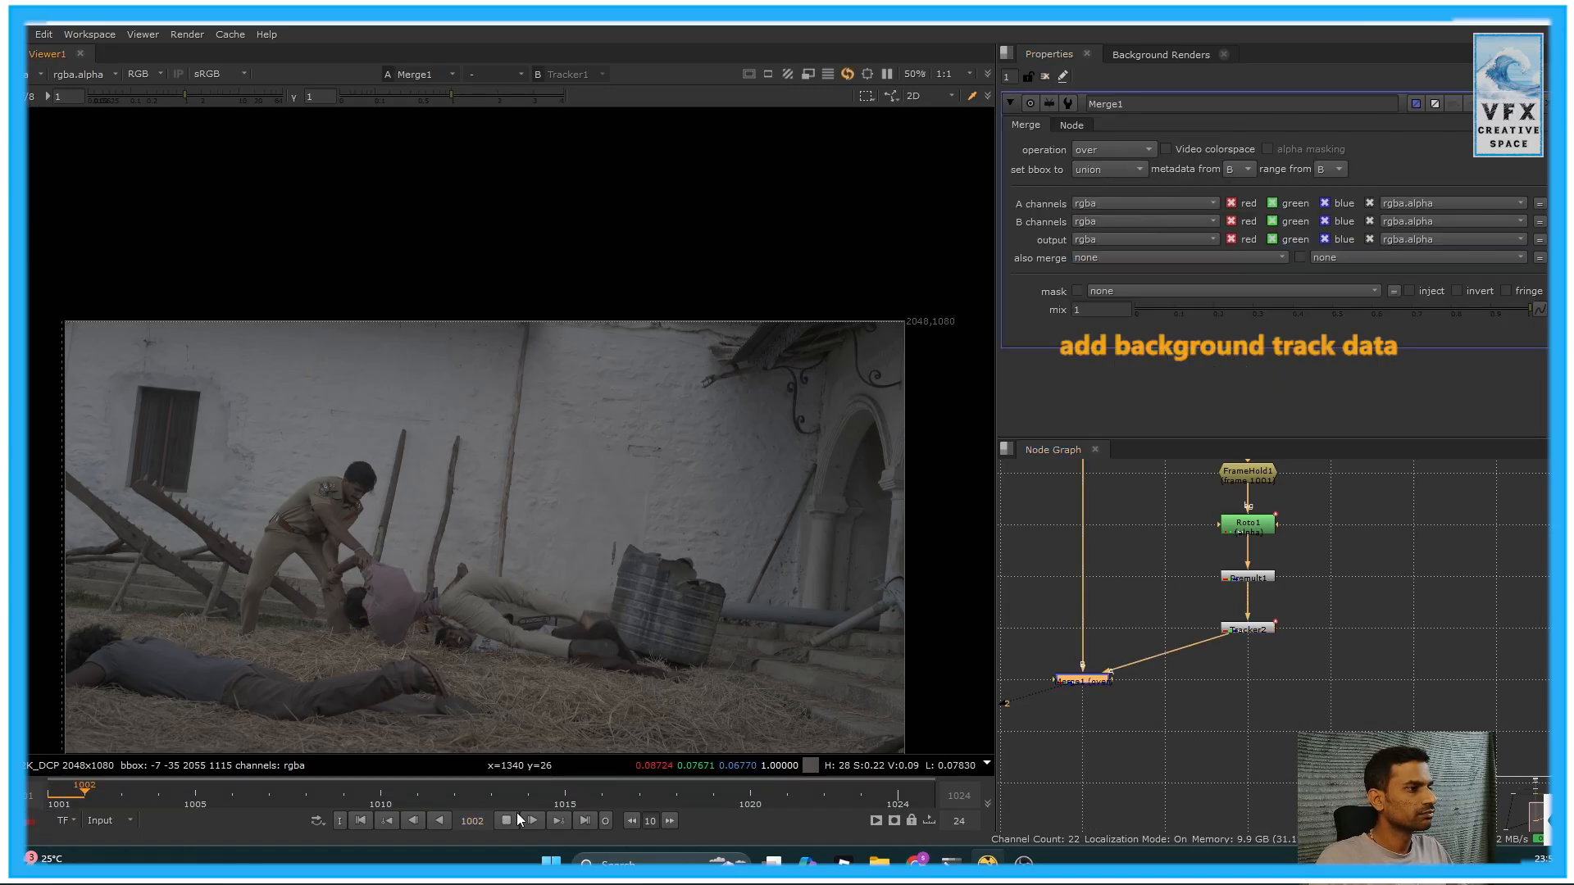
left_click(495, 802)
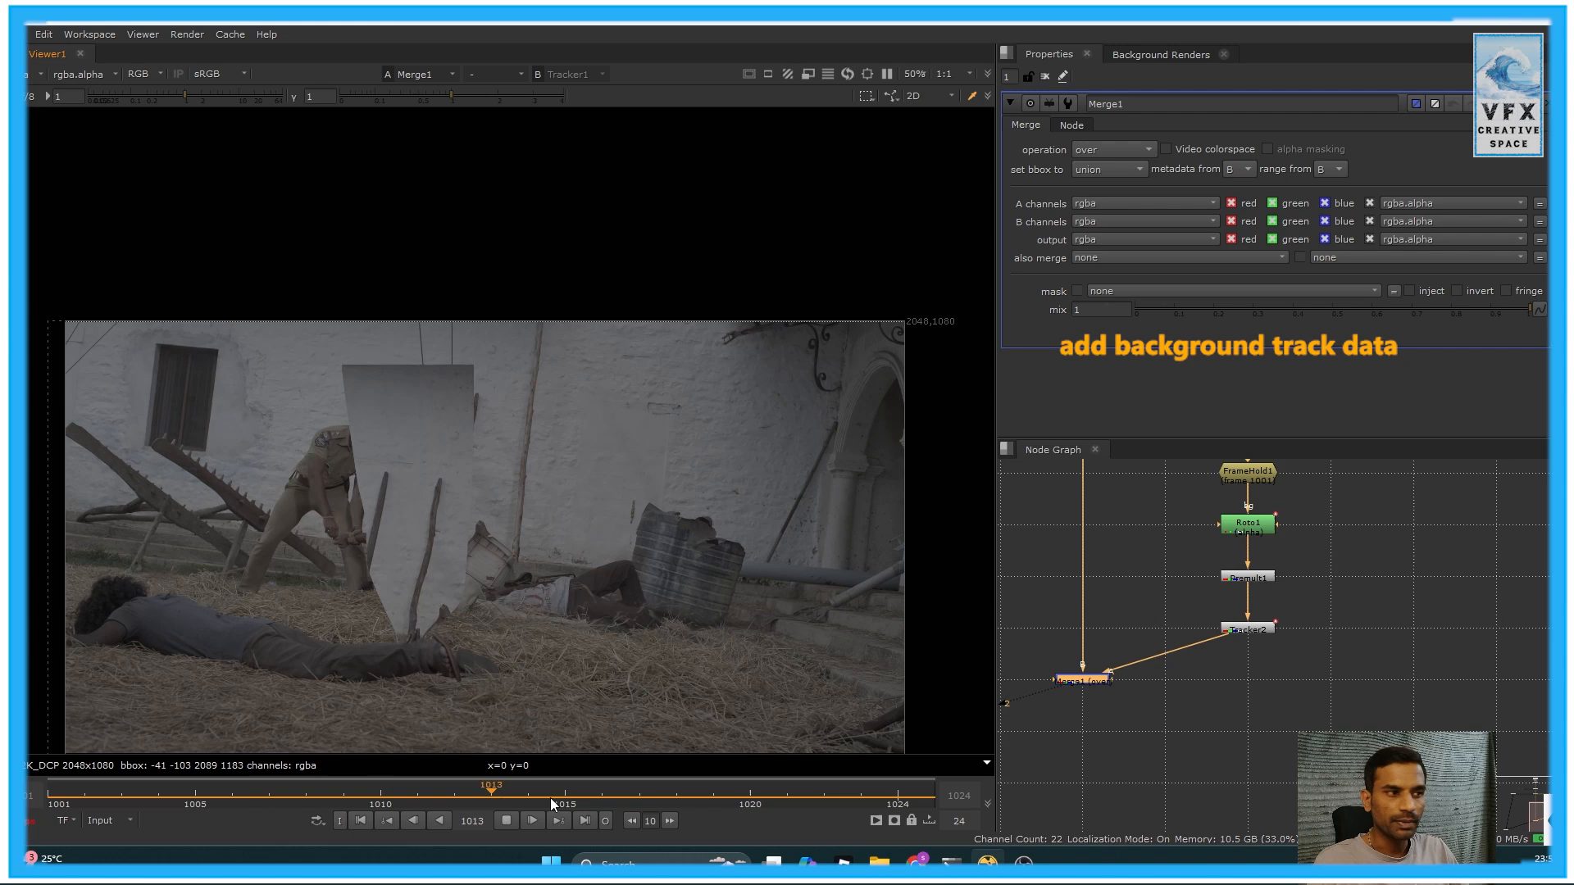
left_click(502, 818)
left_click(44, 795)
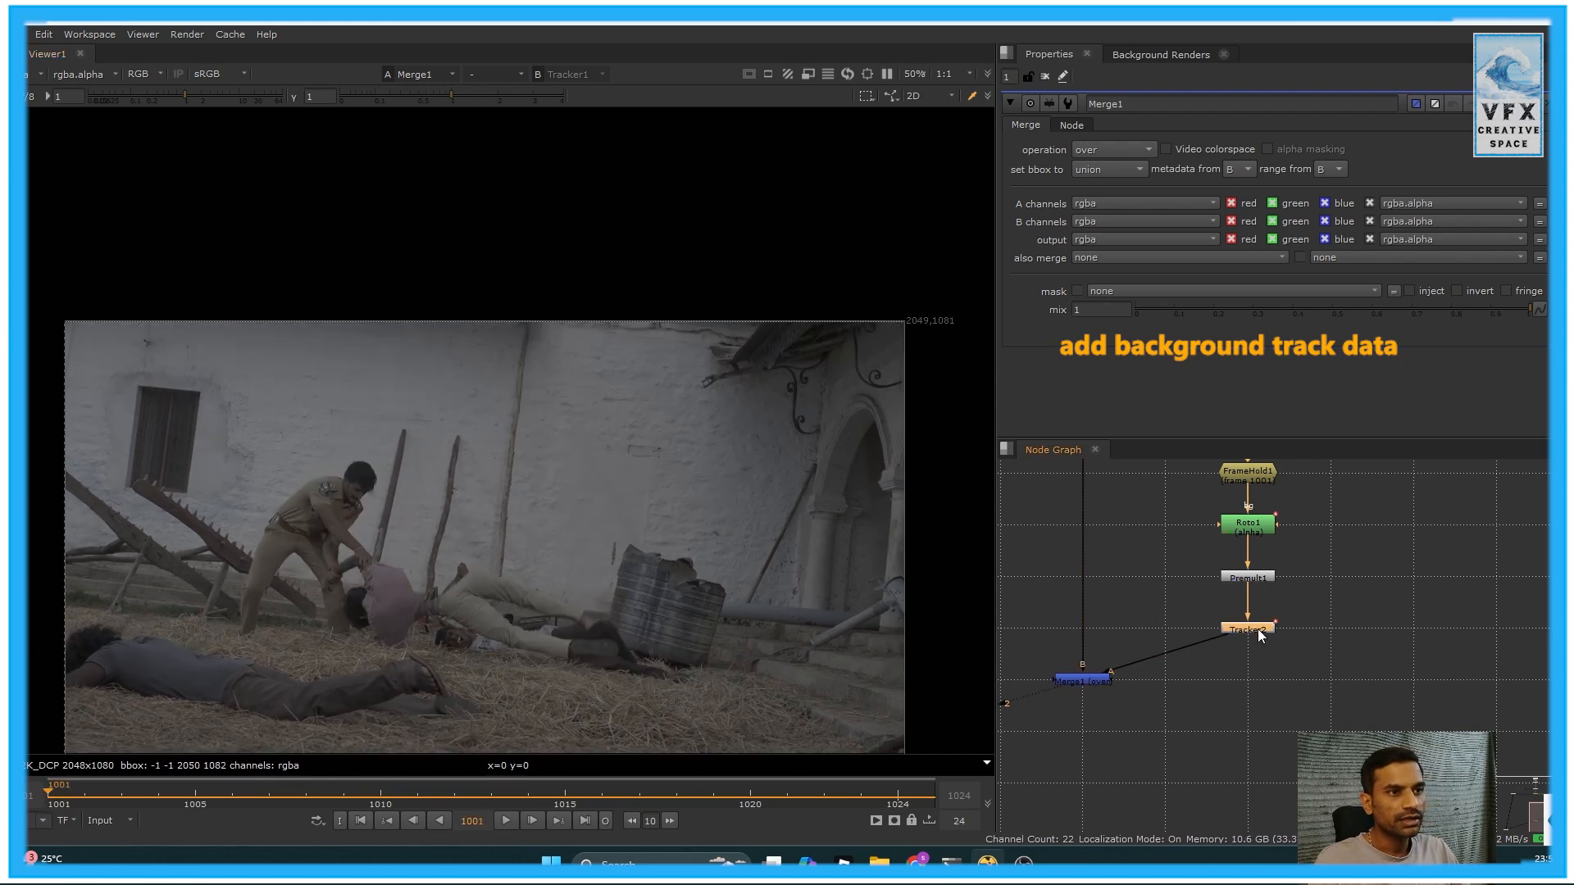
Set the transform of Tracker2, below Premult1, to match-move
double_click(1258, 628)
left_click(1151, 124)
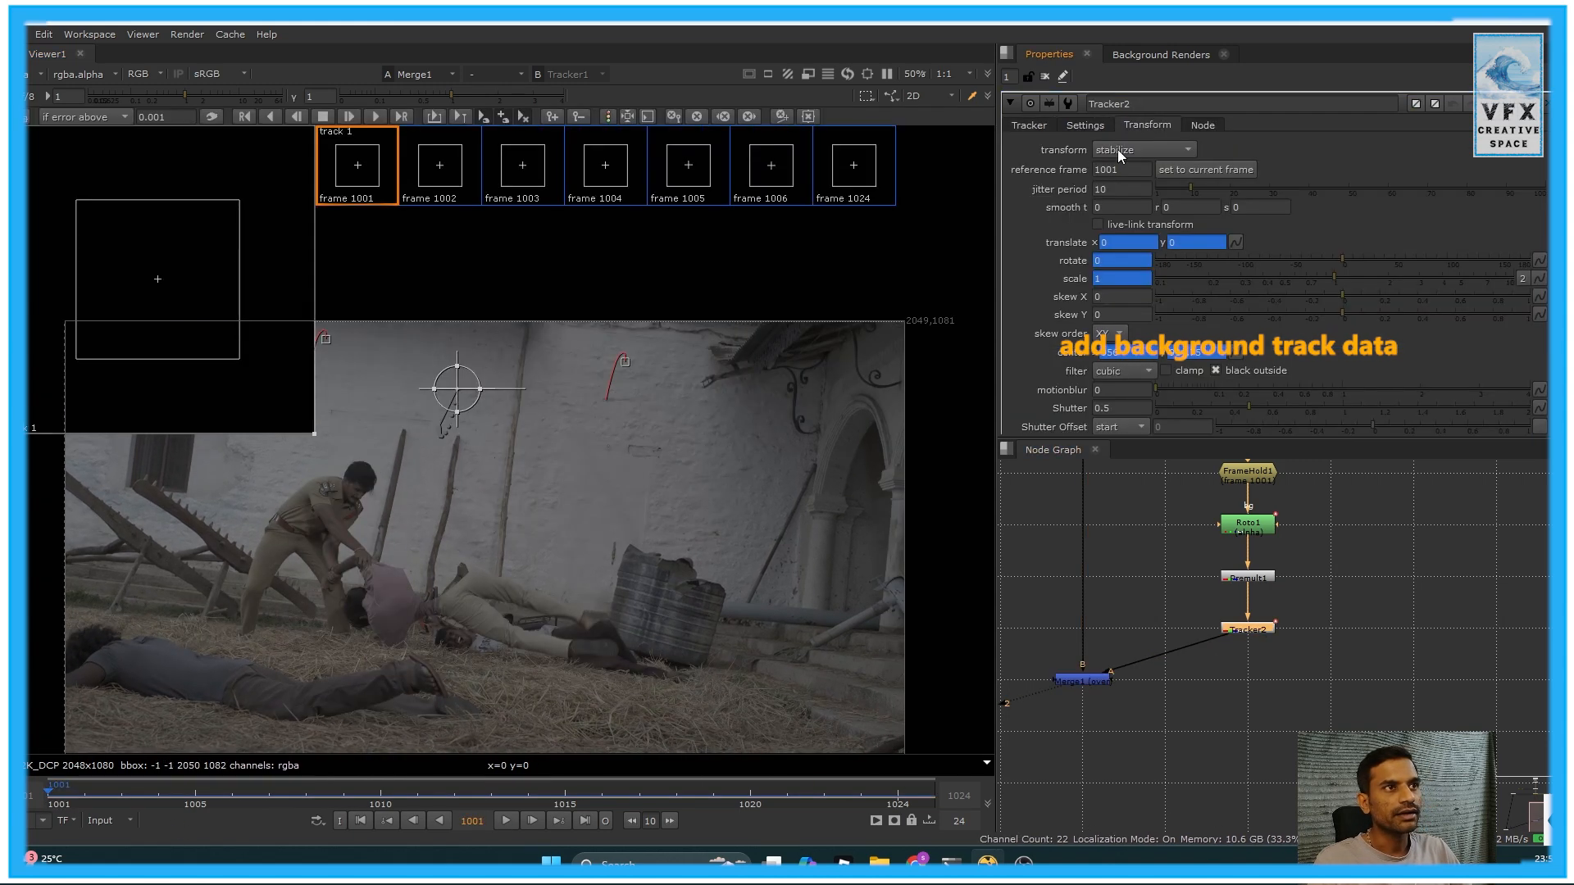
left_click(1124, 150)
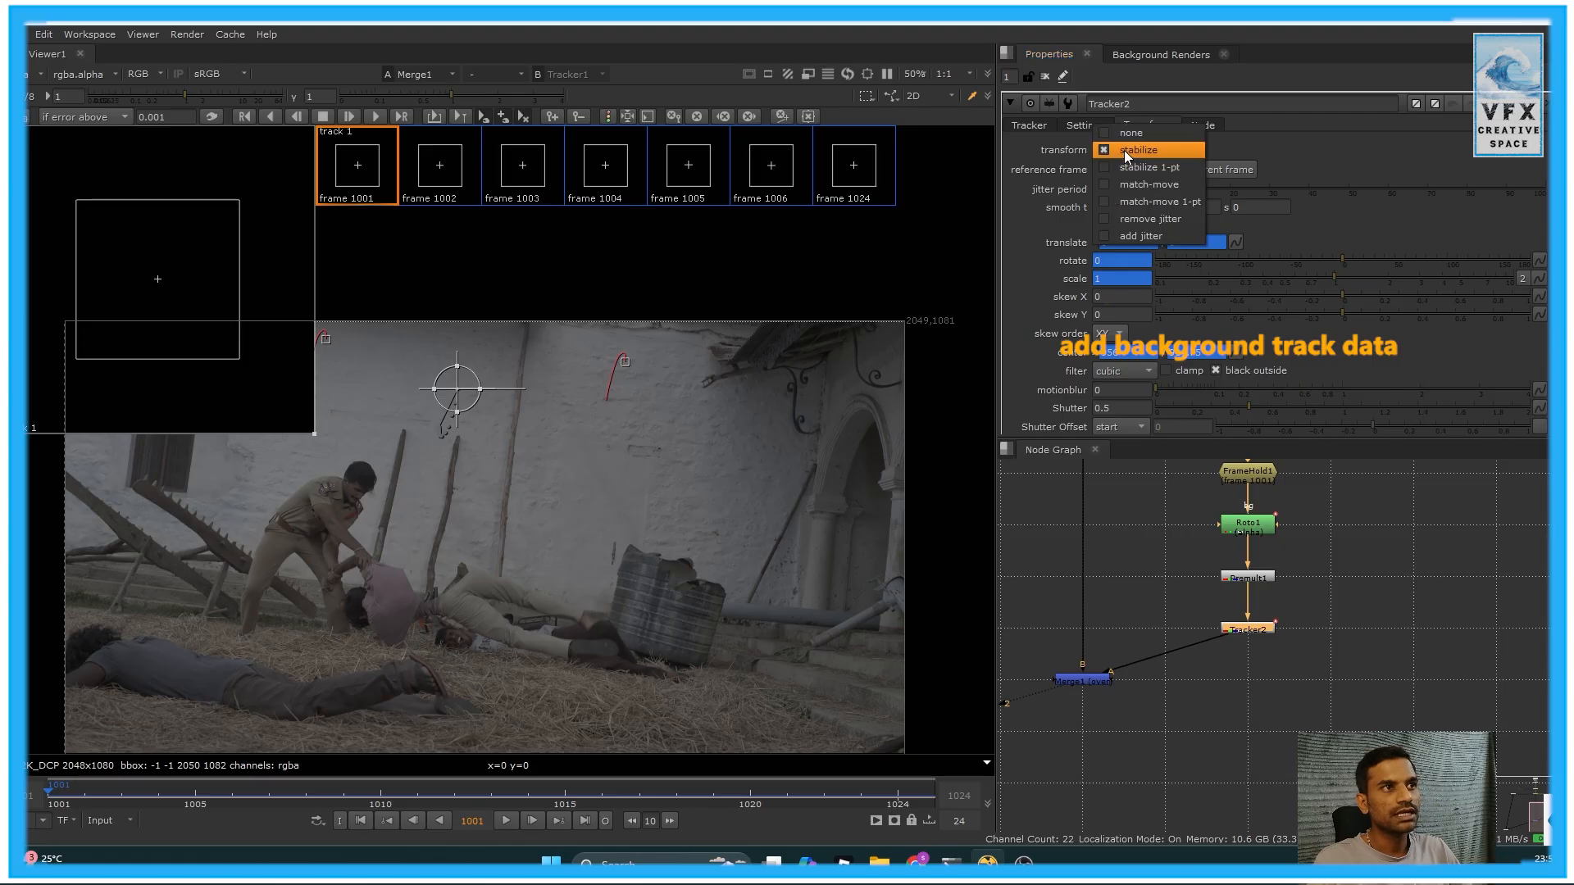
left_click(1171, 185)
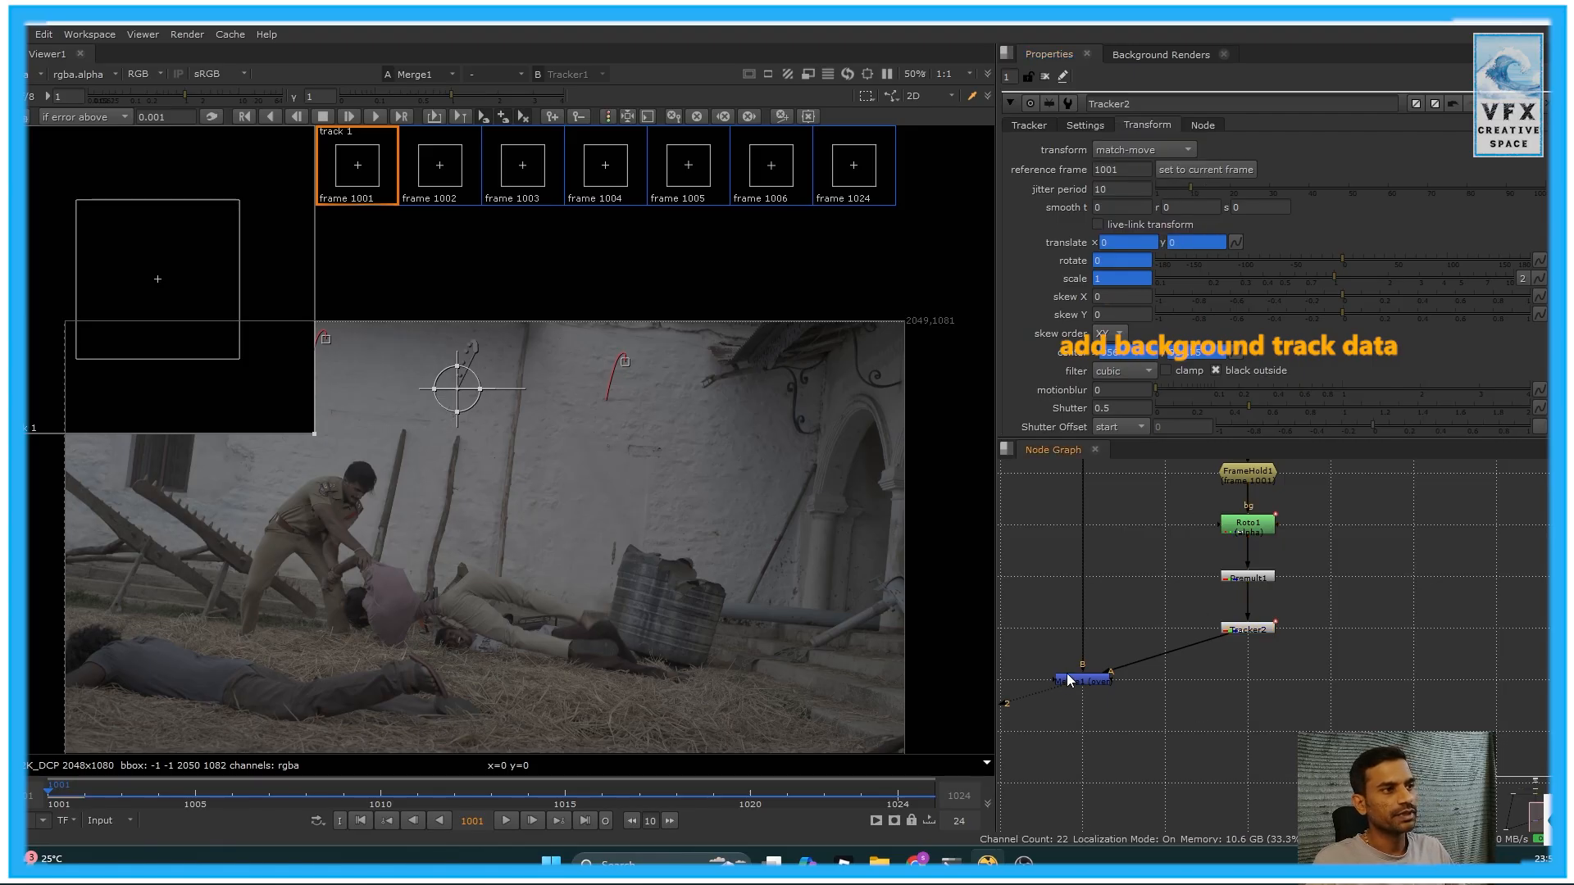
Play the Merge1 result to check whether the match-moved patch sticks to the wall behind the poles
double_click(1098, 681)
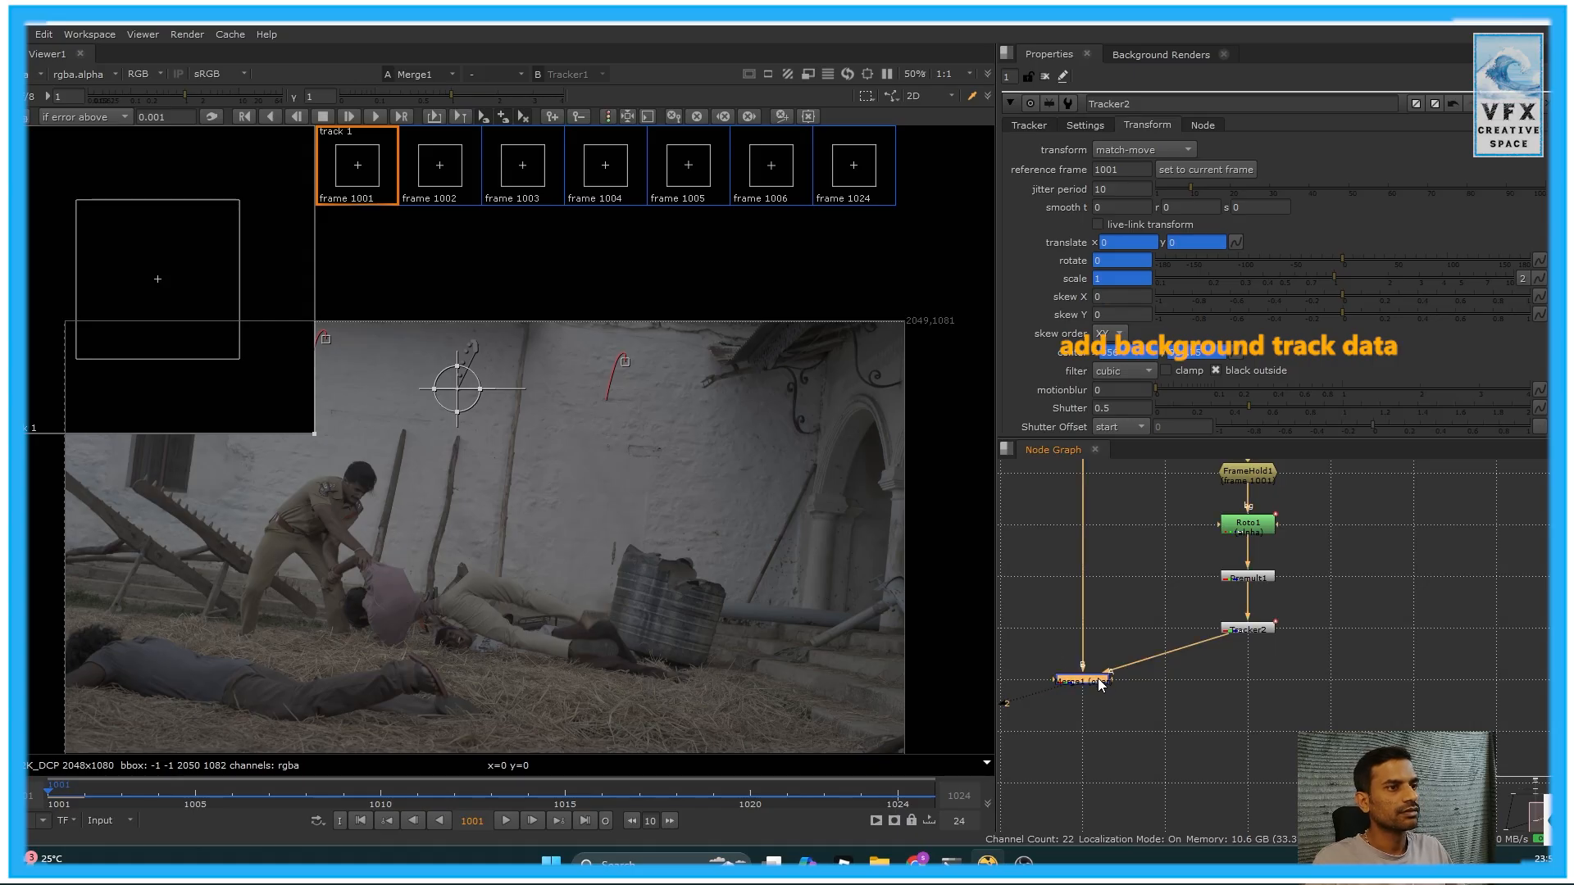
left_click(506, 821)
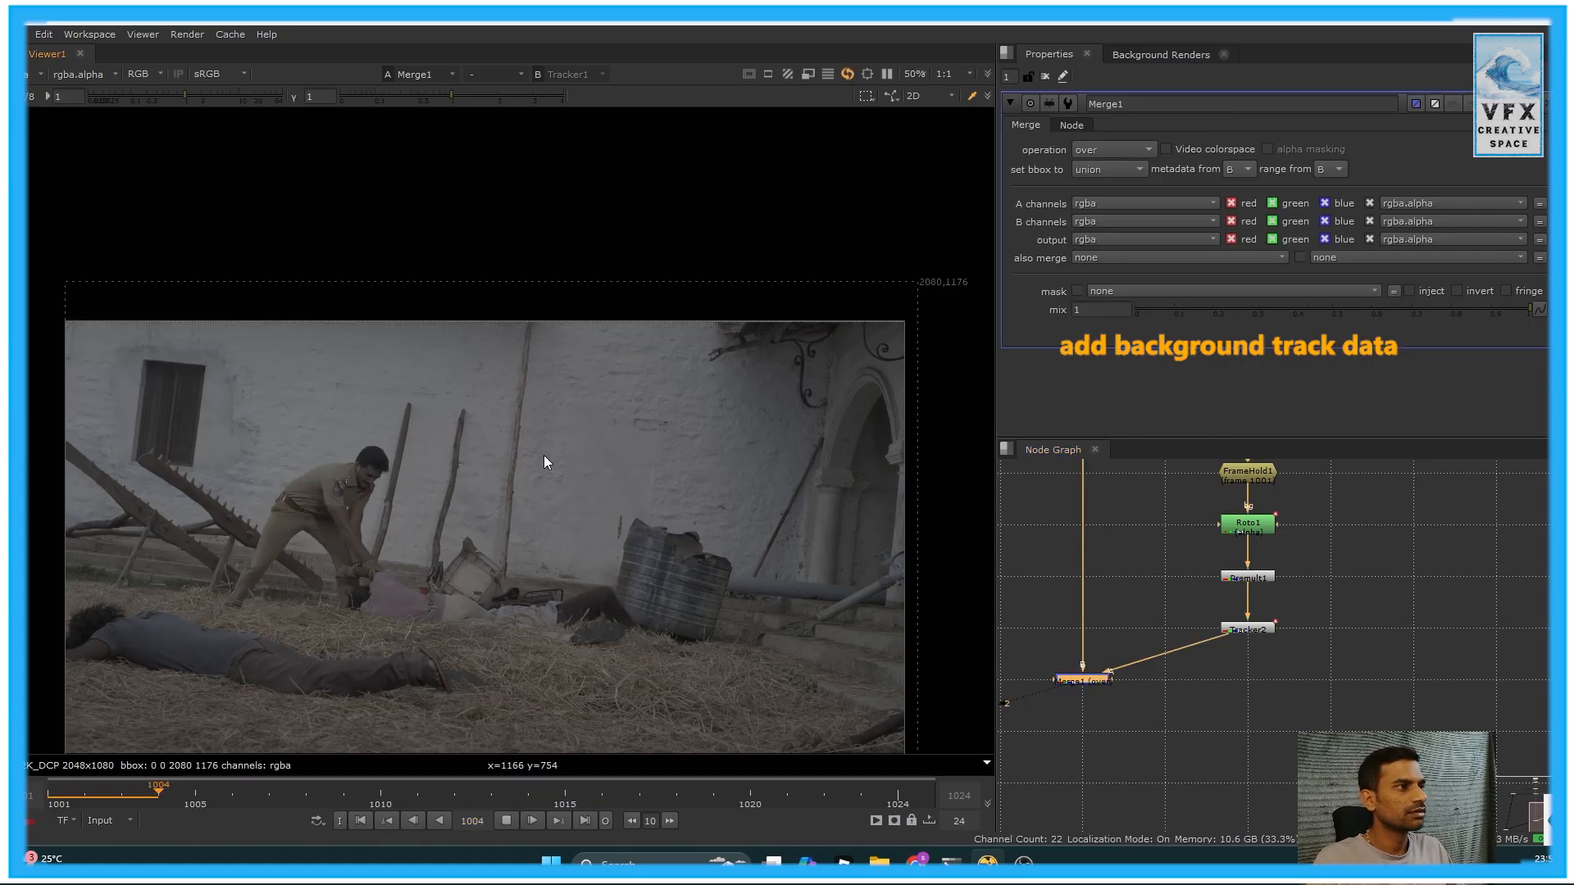
left_click_drag(564, 275, 326, 687)
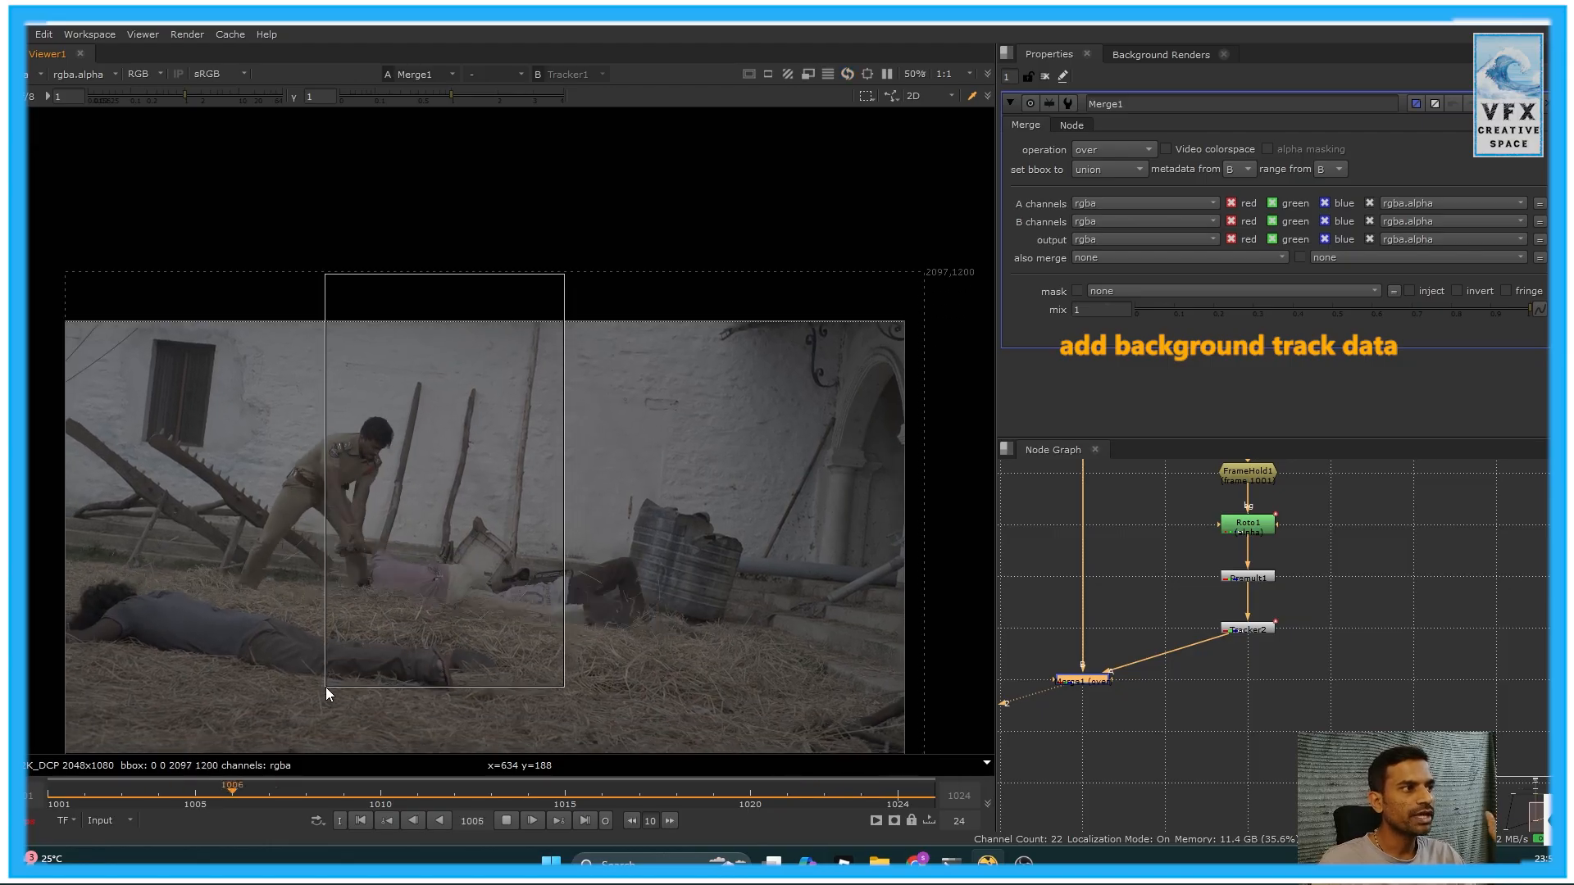
left_click_drag(326, 687, 326, 687)
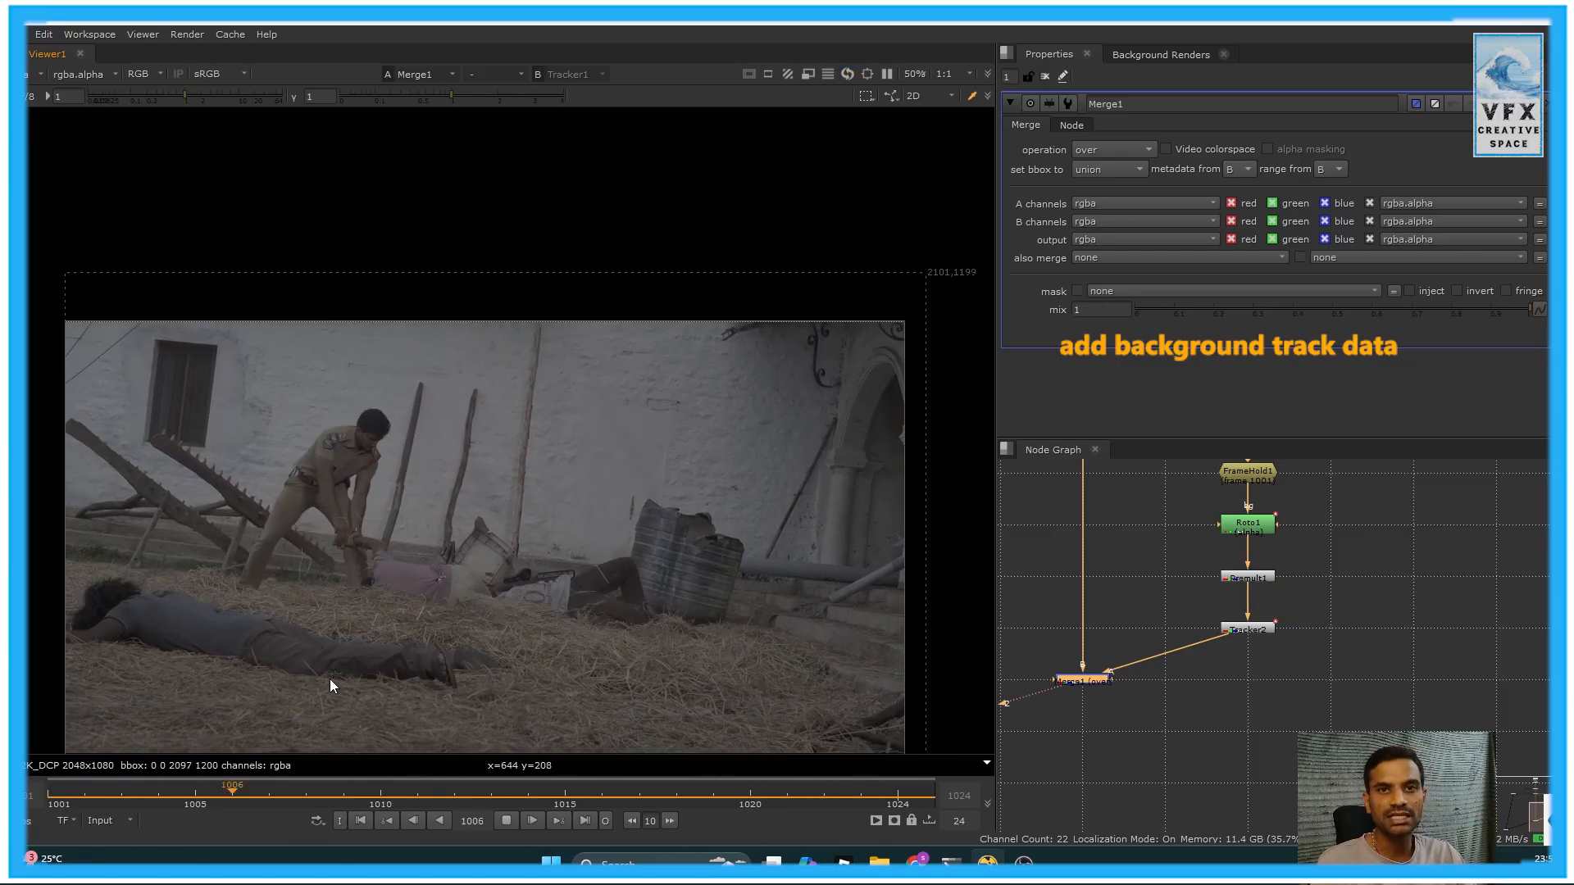
left_click_drag(506, 331, 391, 497)
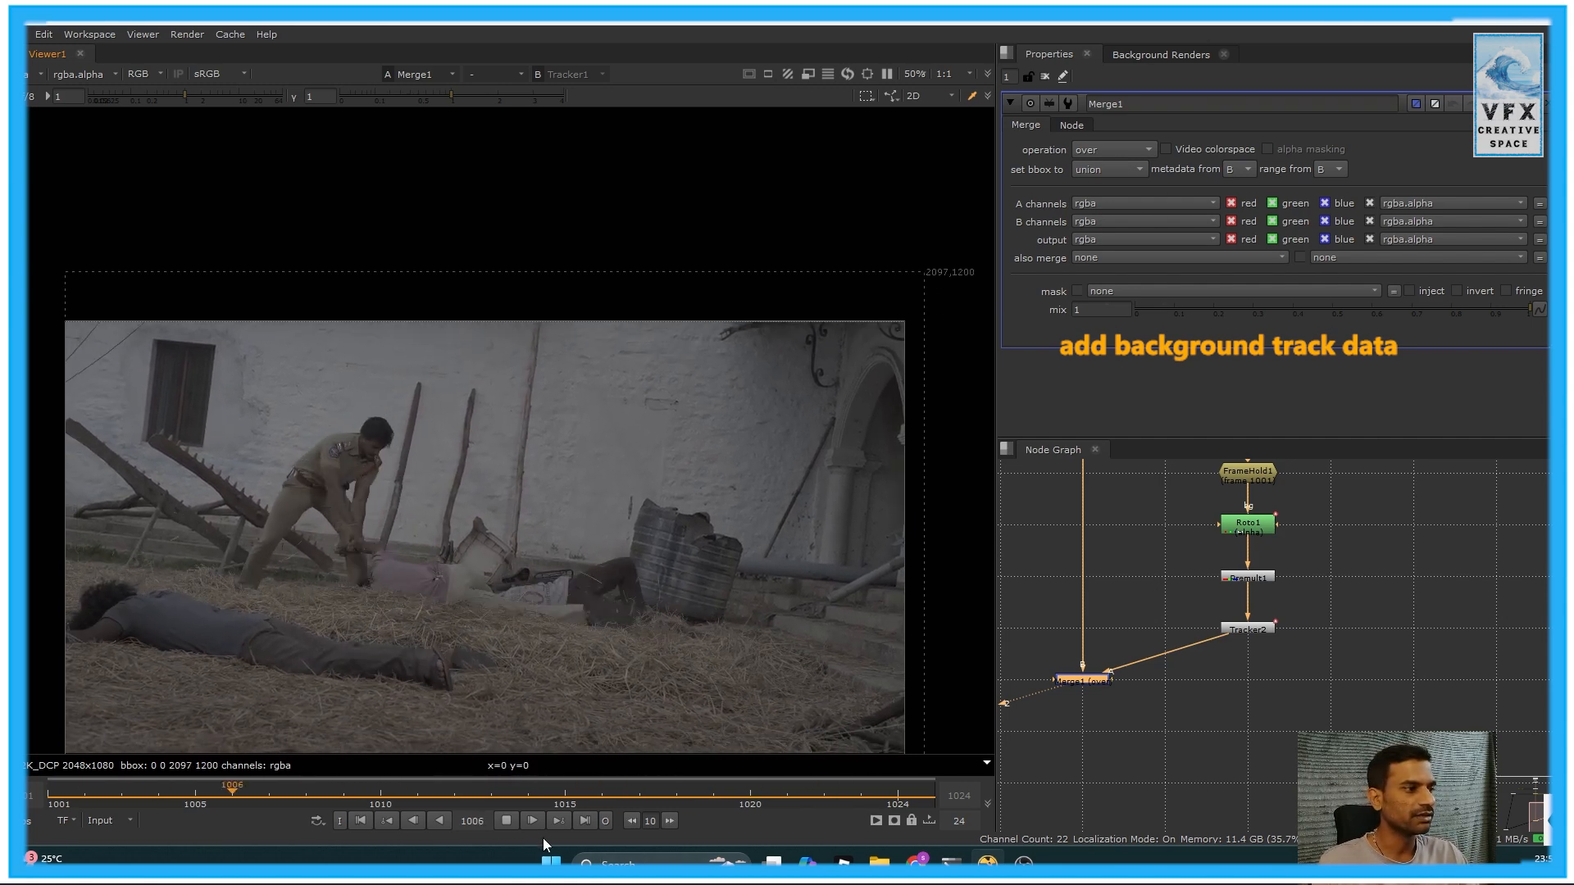
left_click(506, 820)
Scrub the merged result between frames 1002 and 1005, examining the poles and the lying man's shirt and waist up close
left_click_drag(72, 795, 195, 795)
scroll(492, 471, "up", 5)
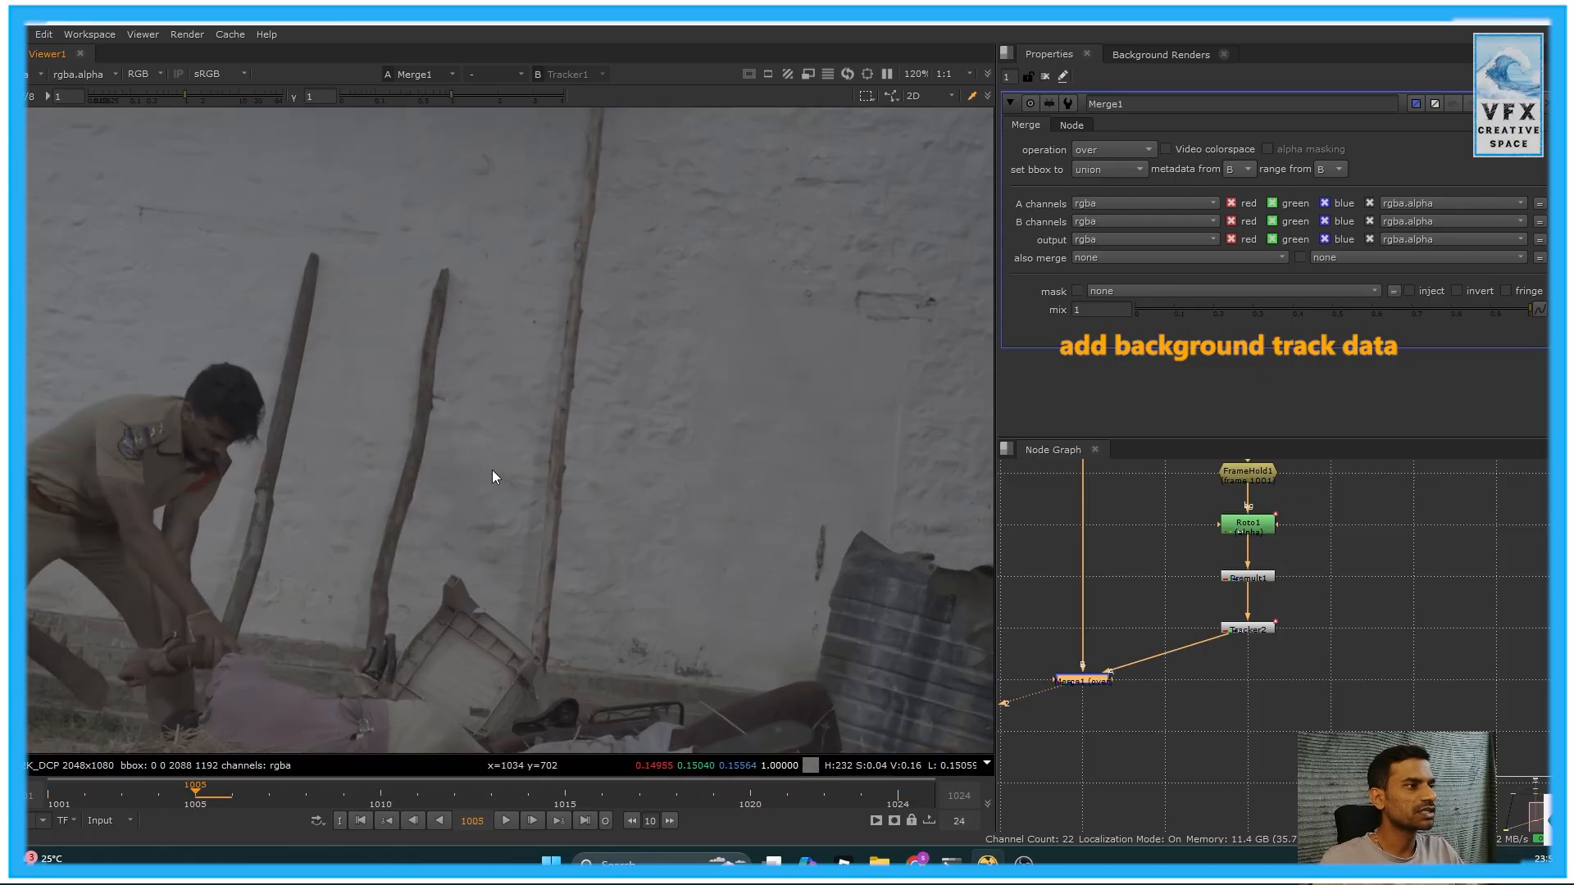
left_click_drag(485, 720, 484, 722)
middle_click_drag(479, 657, 526, 564)
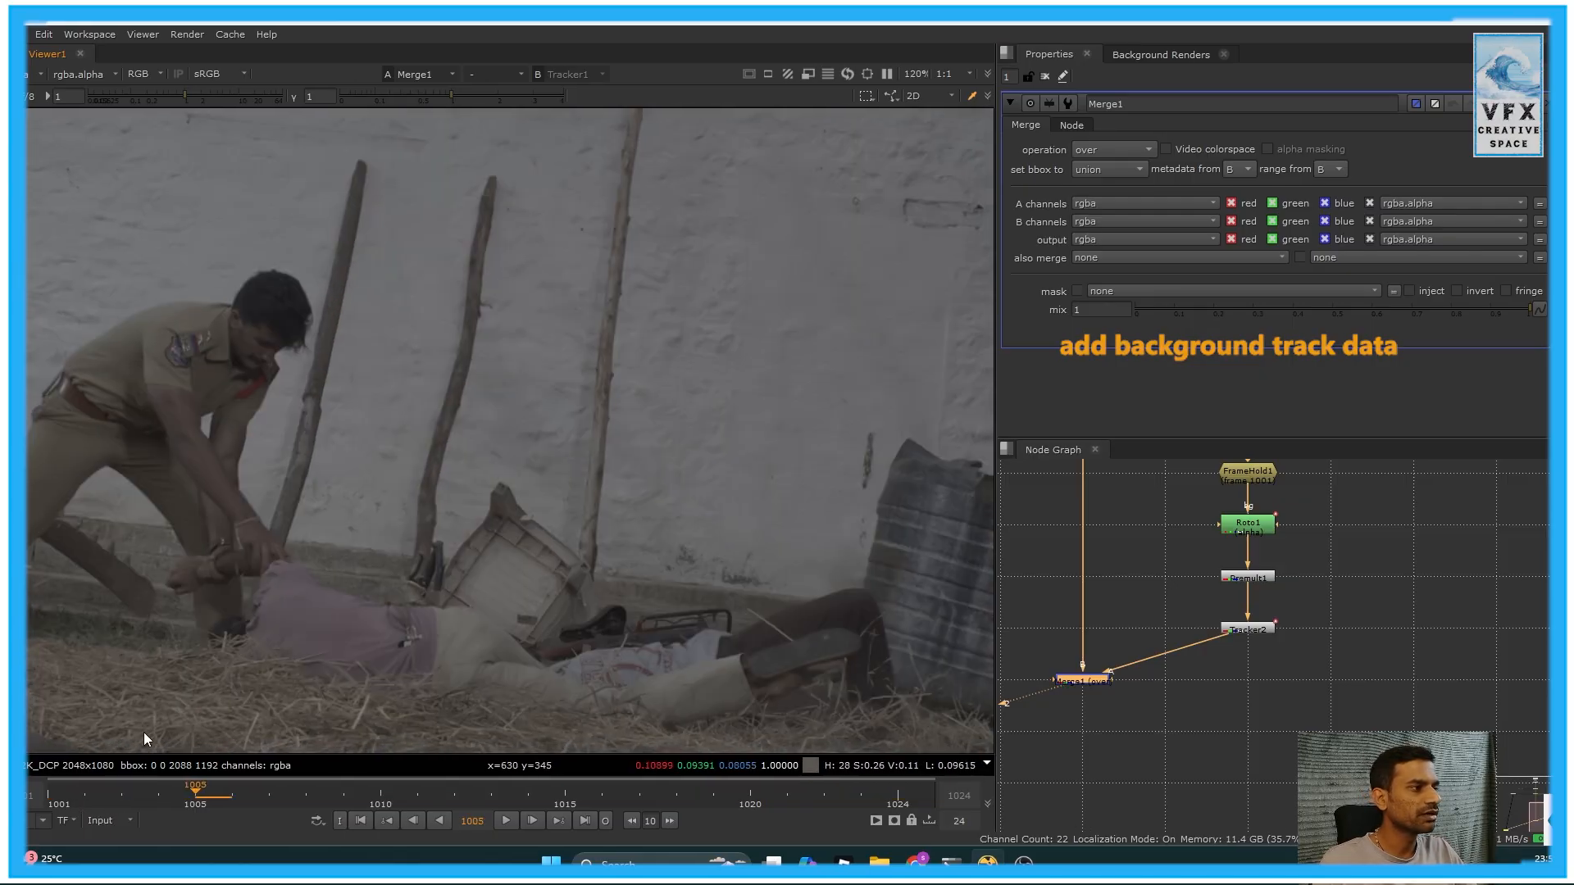
left_click_drag(131, 798, 100, 799)
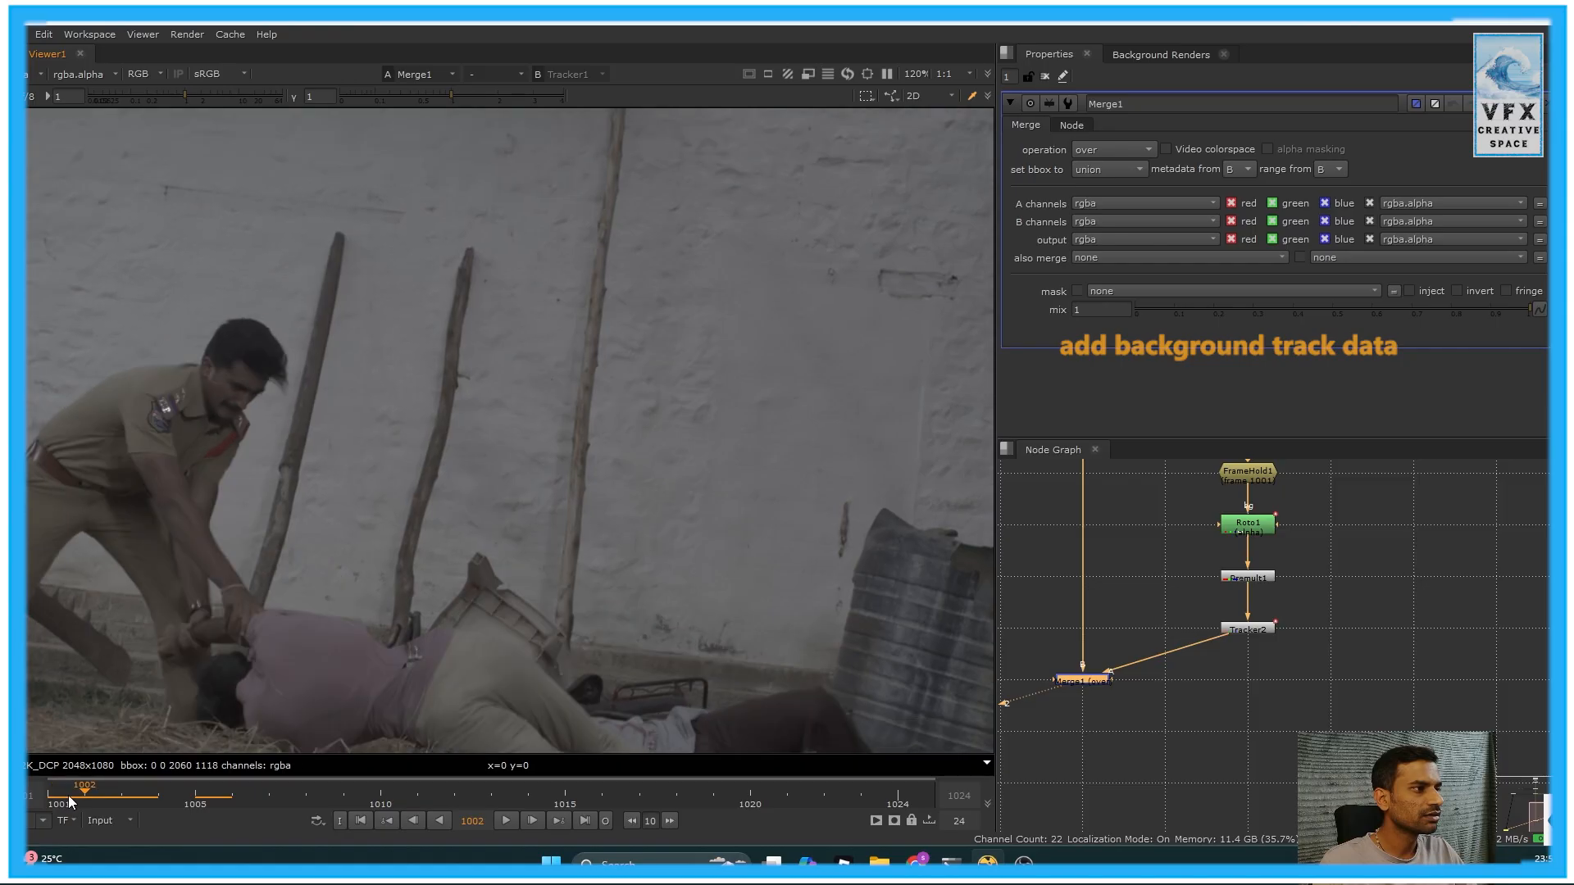
scroll(502, 643, "up", 5)
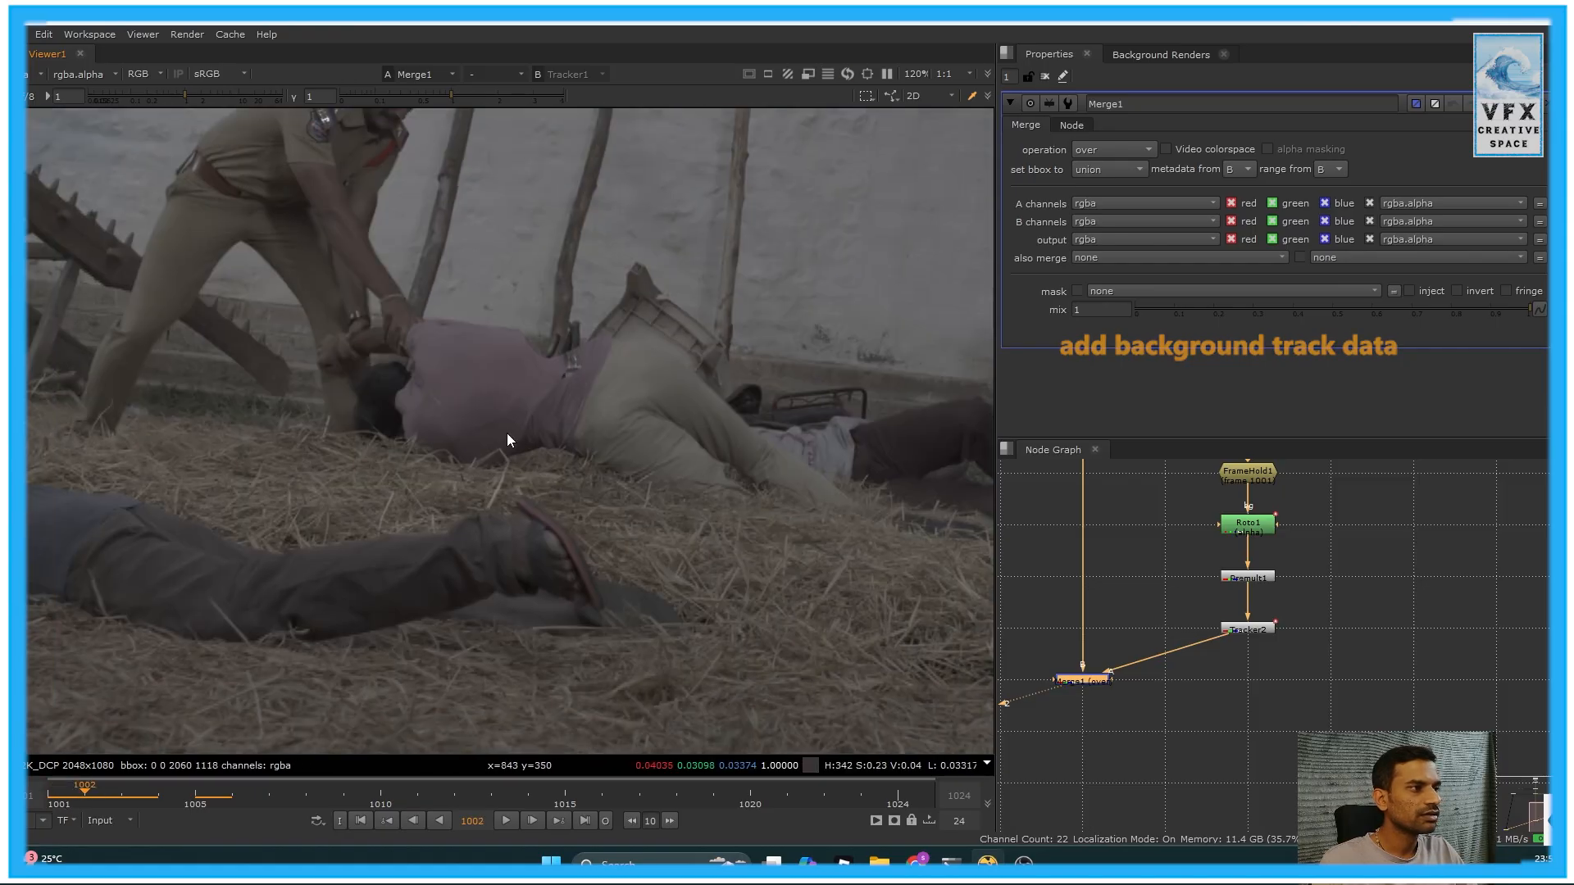
left_click_drag(451, 251, 929, 415)
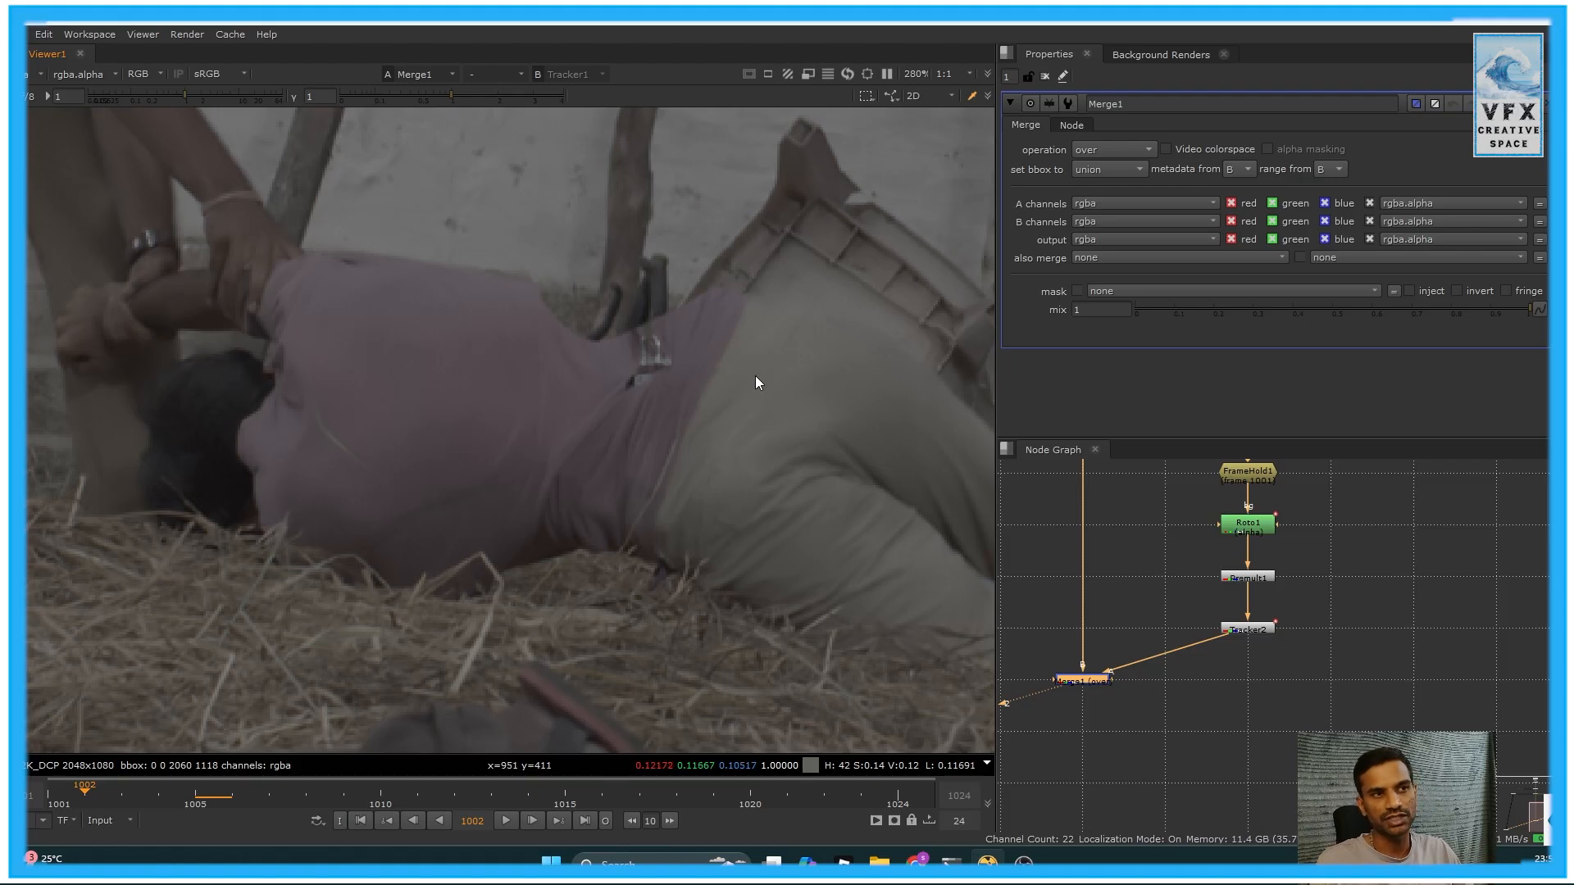
Compare AppendClip1 with Merge1 at frame 1002 around the lying man's waist
left_click(1173, 754)
scroll(1311, 627, "down", 5)
middle_click_drag(1305, 588, 1301, 658)
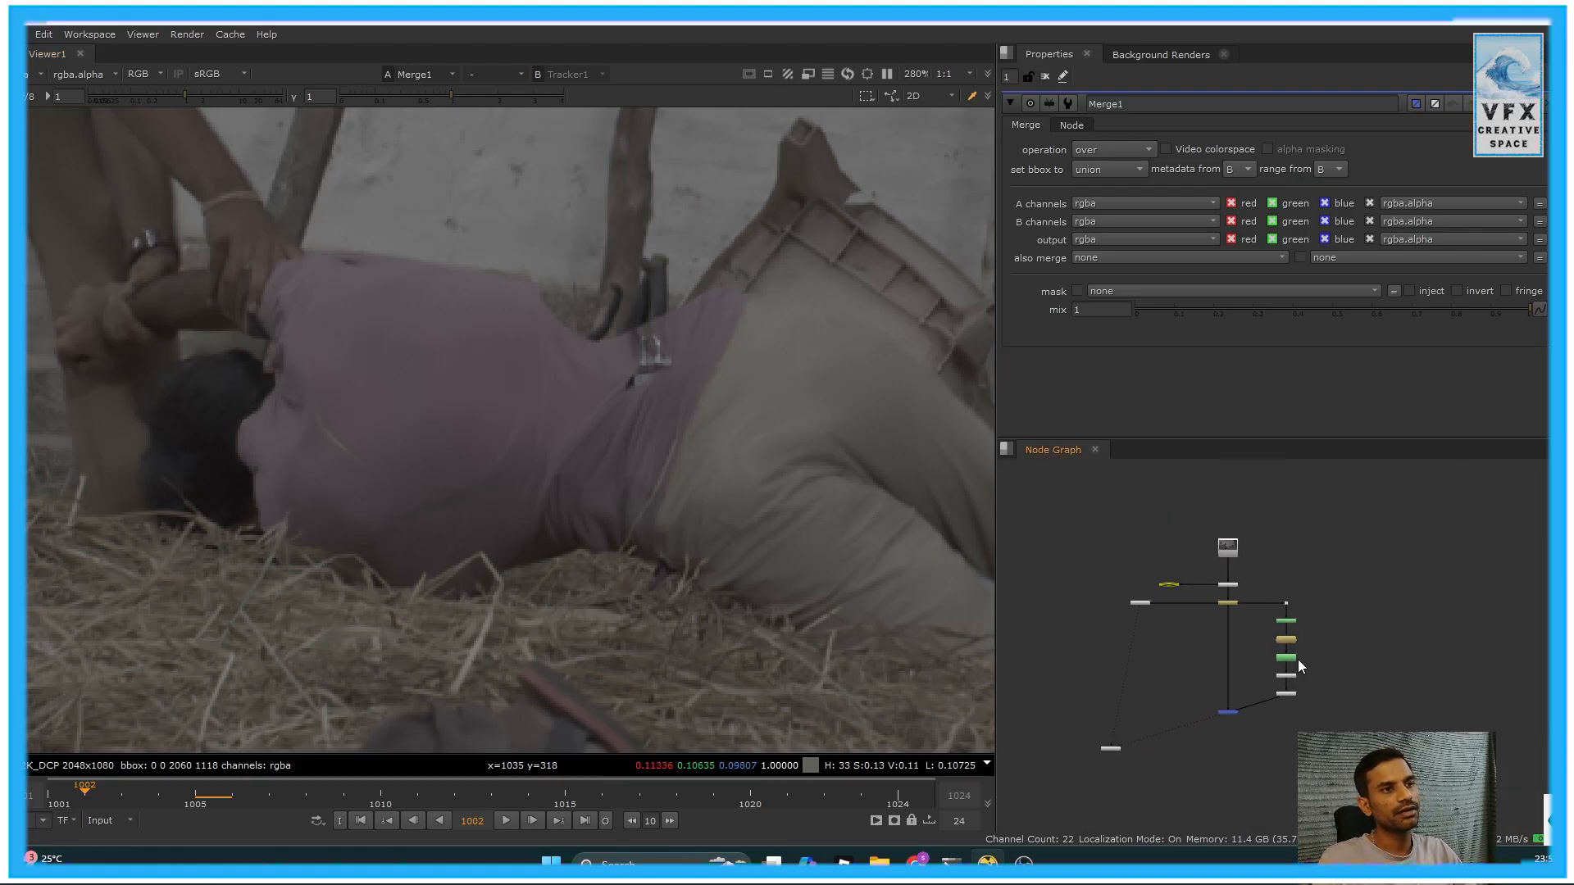
scroll(1257, 621, "up", 3)
left_click(1216, 587)
key("1")
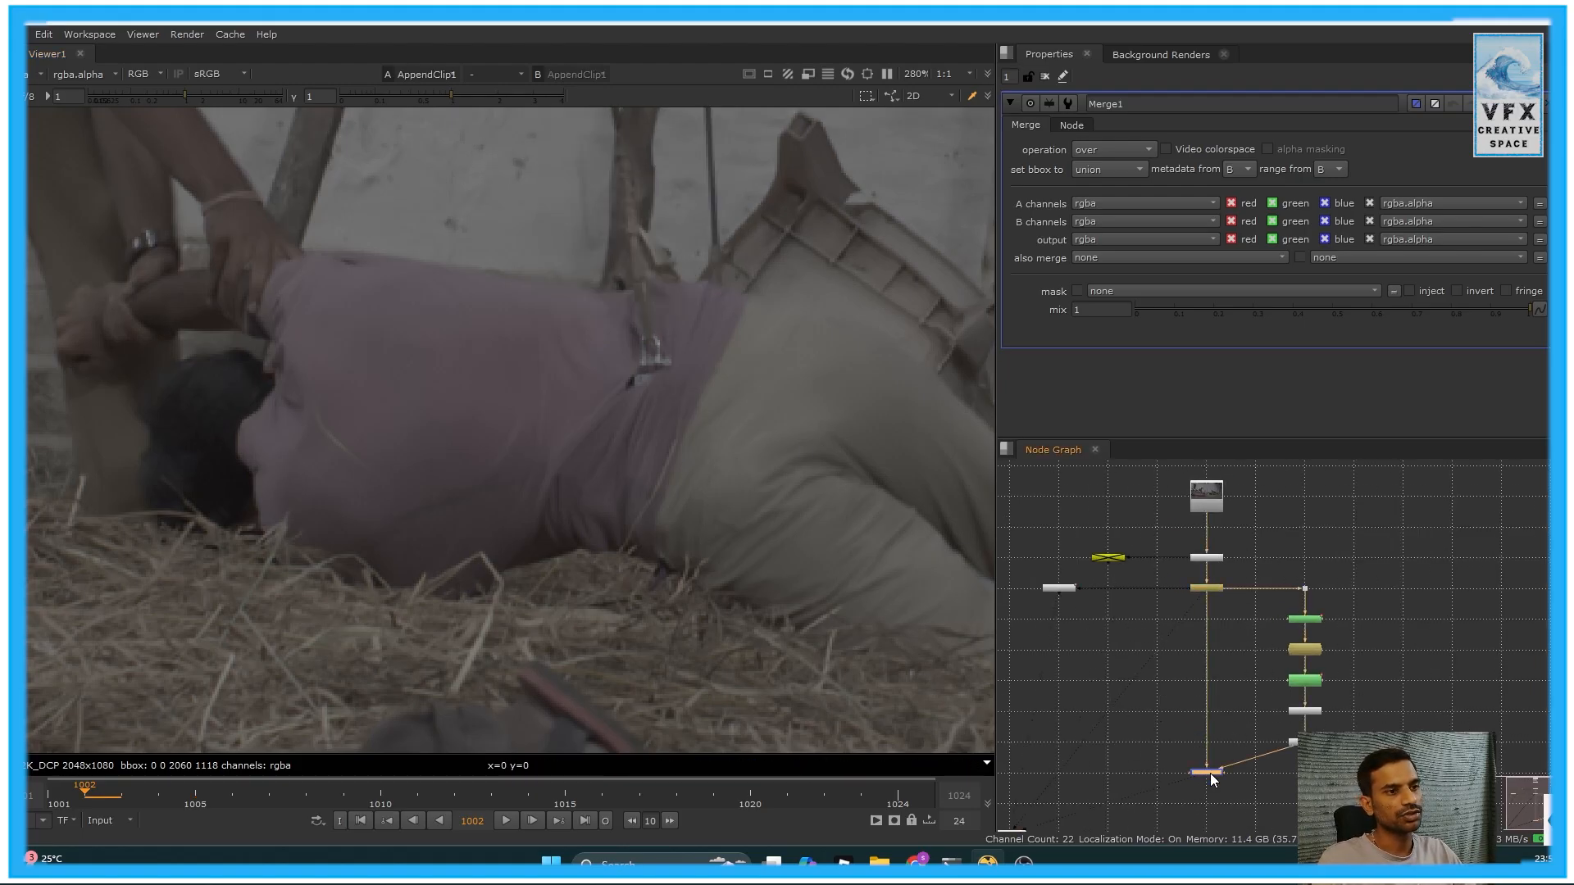
left_click(1210, 773)
key("1")
Flip the viewer between the original plate and Merge1 at frame 1001 to examine the shirt's upper edge
scroll(517, 569, "up", 2)
scroll(1300, 602, "up", 4)
left_click(1326, 639)
key("2")
left_click(49, 783)
left_click(1317, 572)
key("1")
left_click(1324, 649)
key("2")
key("1")
key("2")
scroll(1323, 648, "down", 5)
scroll(1229, 774, "up", 4)
left_click(1305, 683)
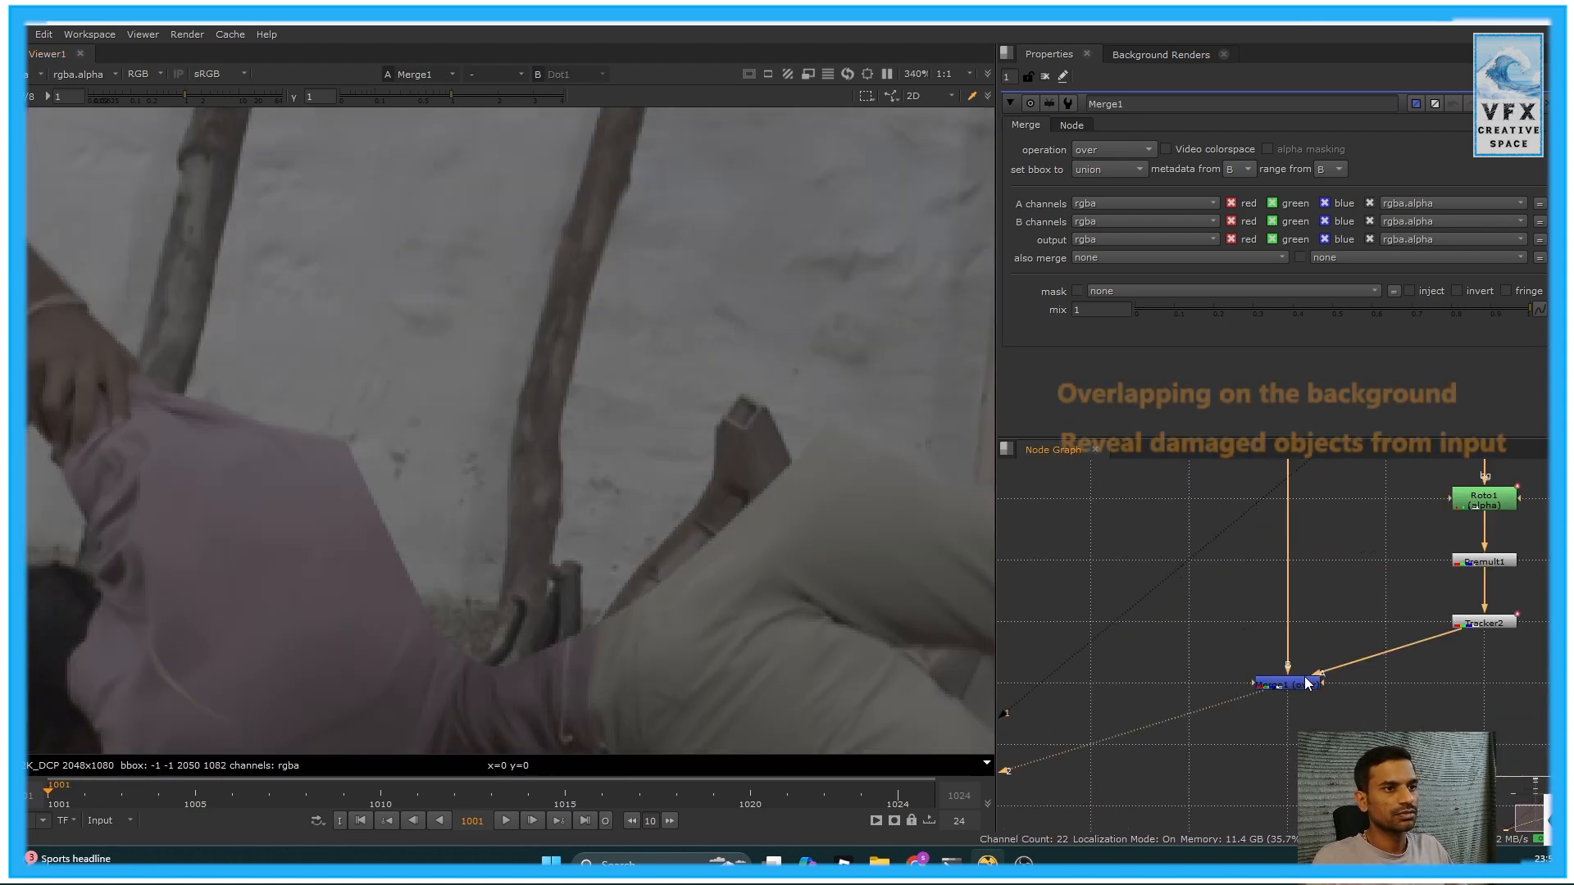
Alternate repeatedly between the merged result and the plate in a wider view to identify foreground objects covered by the patch
key("2")
scroll(528, 513, "down", 5)
middle_click_drag(534, 504, 551, 643)
key("1")
key("2")
key("1")
key("2")
key("1")
key("2")
Show AppendClip1 in the viewer at frame 1001 and add a new Roto node below Tracker1
left_click(1320, 727)
scroll(1241, 632, "down", 3)
middle_click_drag(1255, 585, 1301, 689)
scroll(1314, 557, "up", 1)
left_click(1316, 538)
key("1")
scroll(1221, 683, "down", 3)
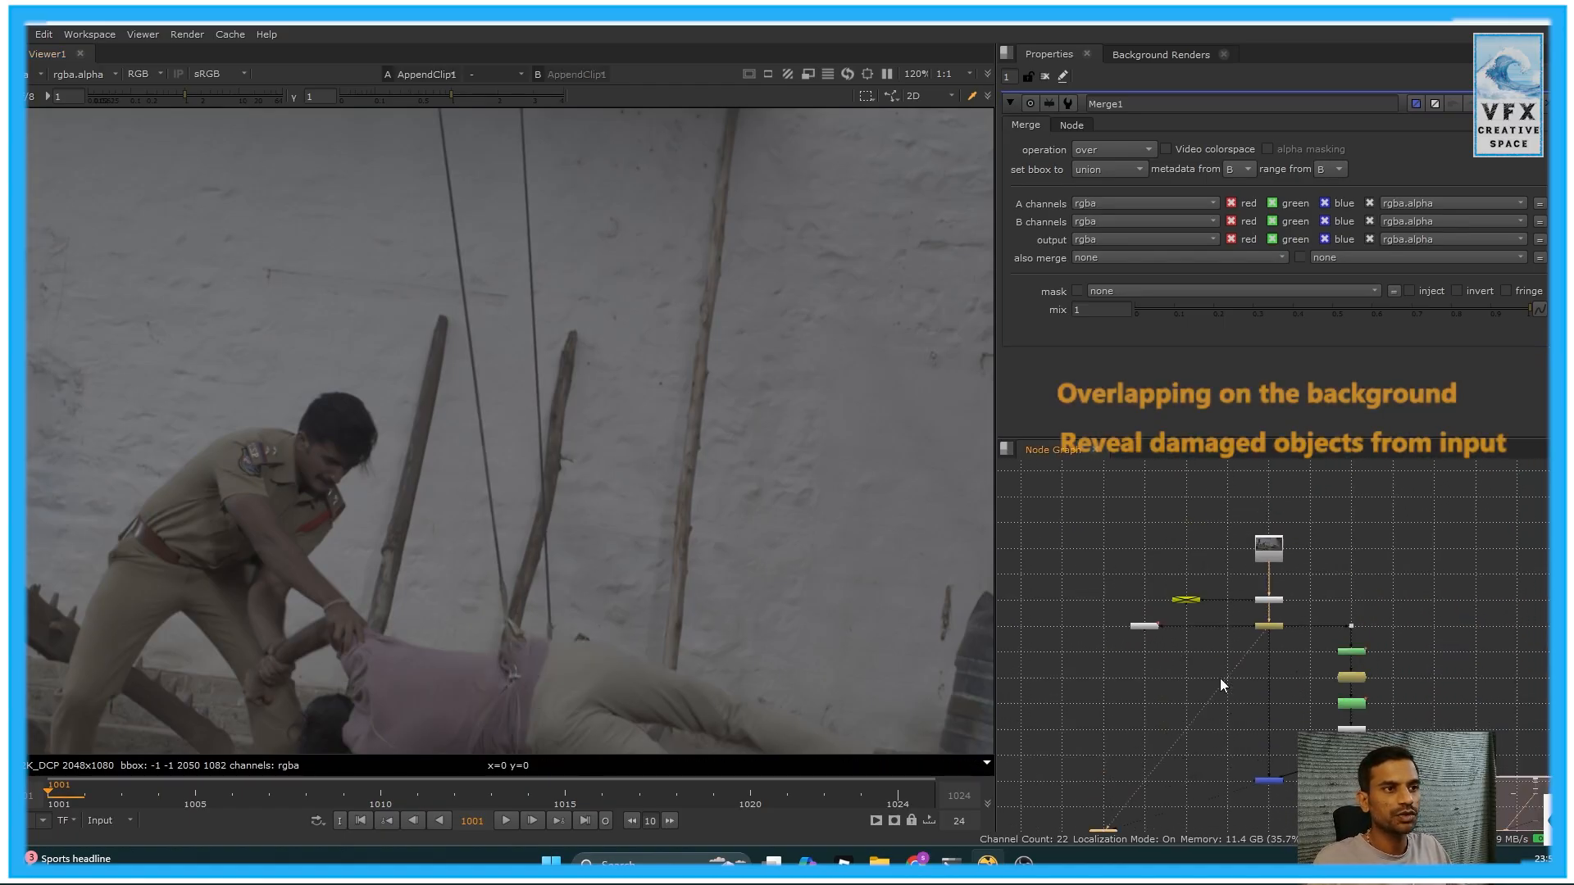
scroll(1163, 672, "up", 3)
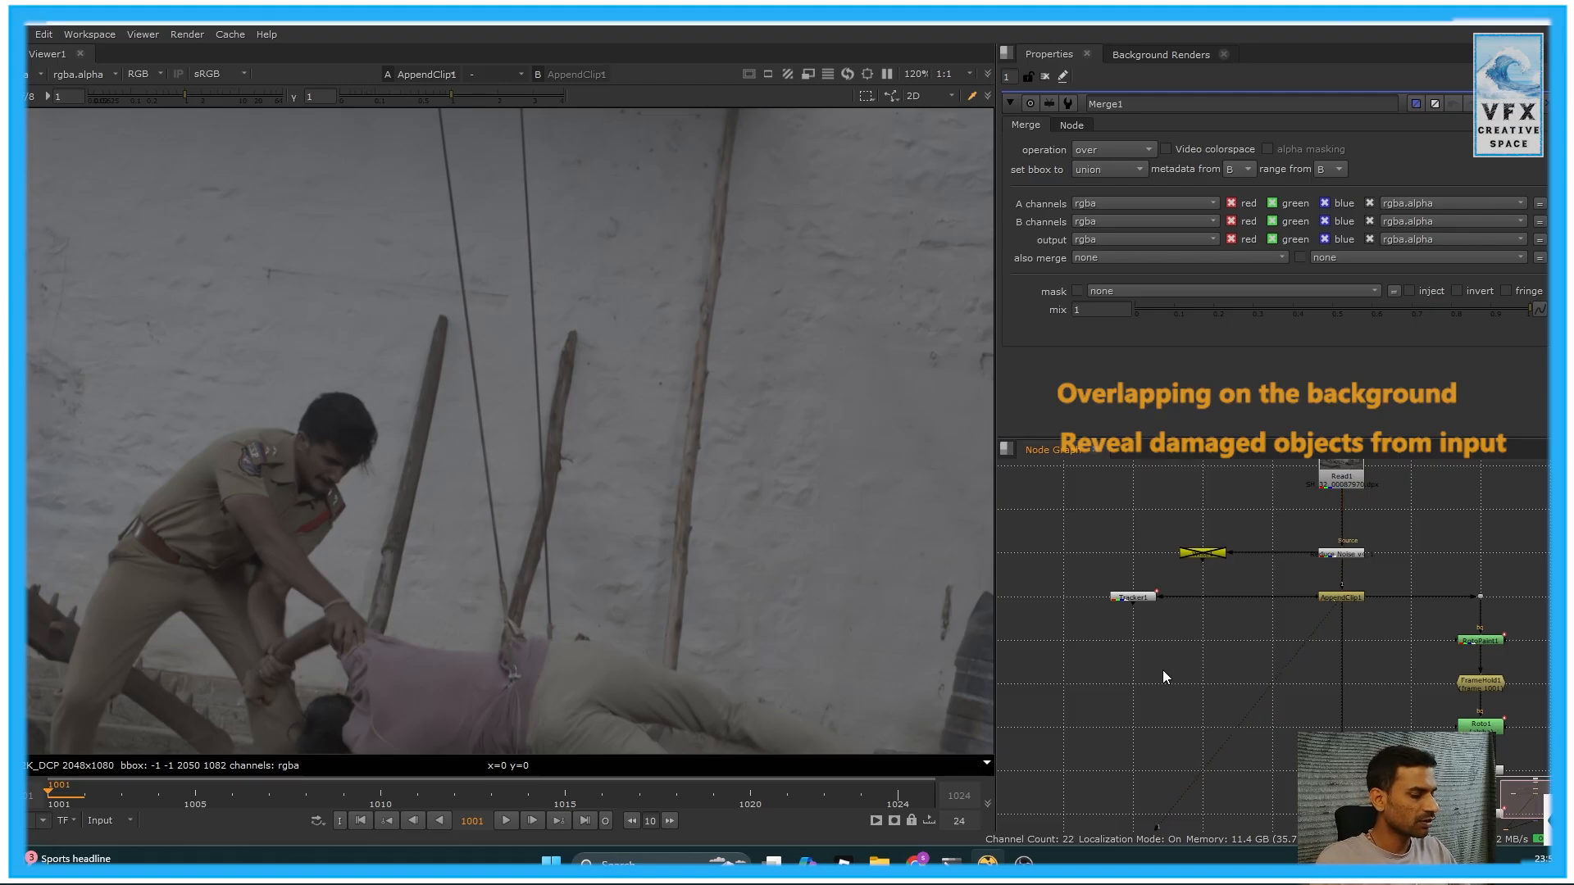
key("o")
Draw a closed Bezier in Roto2 at frame 1001 around the shirt's back and waist, following the body's upper edge
scroll(508, 336, "up", 4)
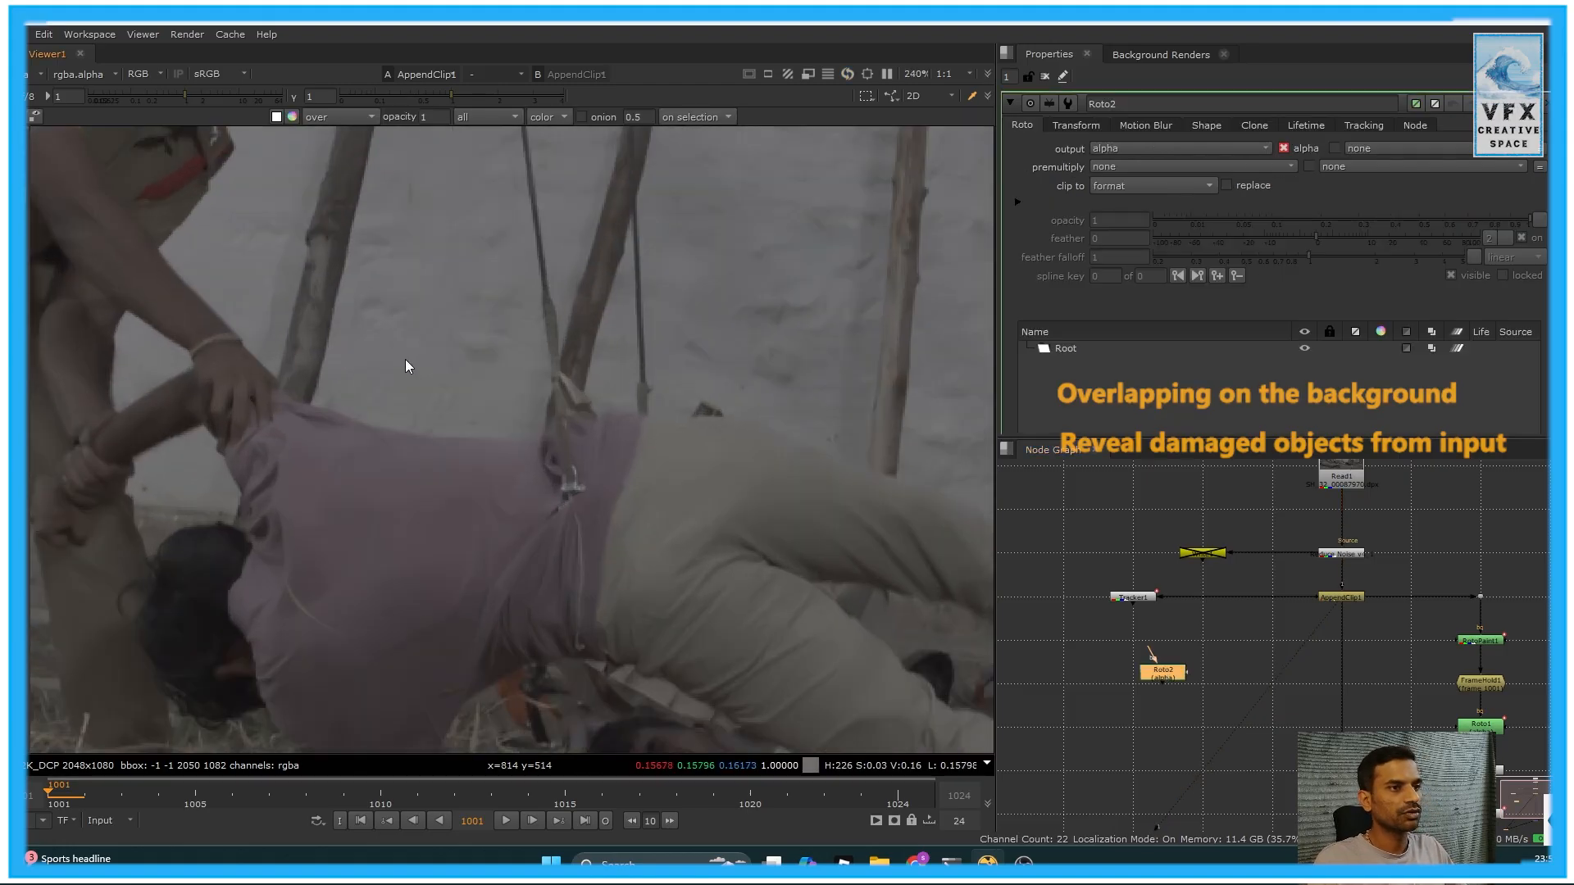
scroll(405, 365, "up", 3)
left_click(356, 437)
left_click(472, 457)
left_click(563, 462)
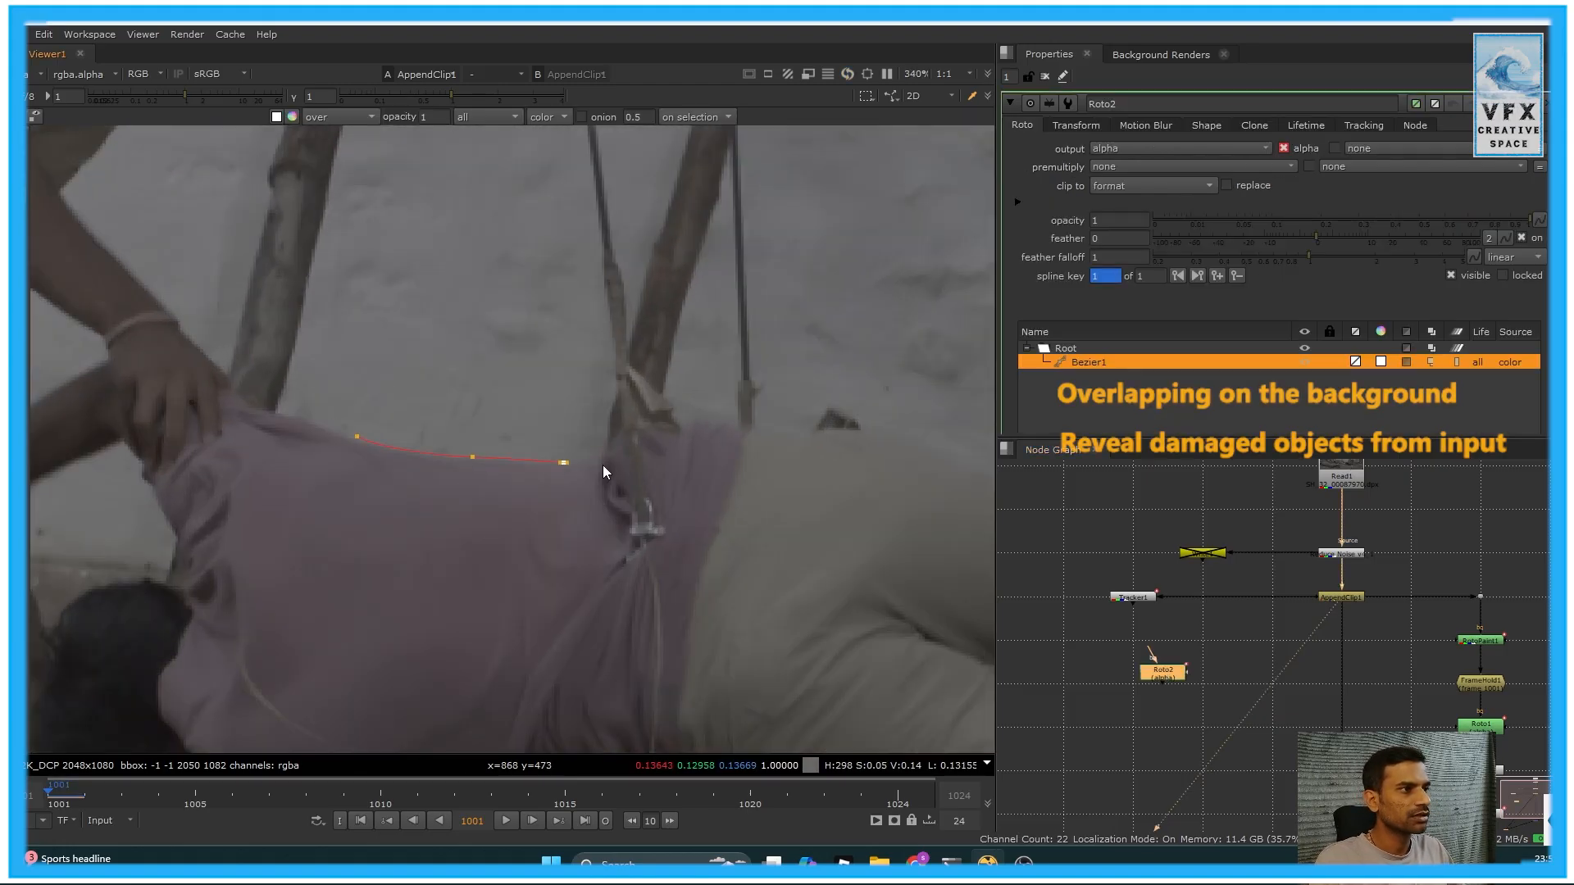
left_click(766, 425)
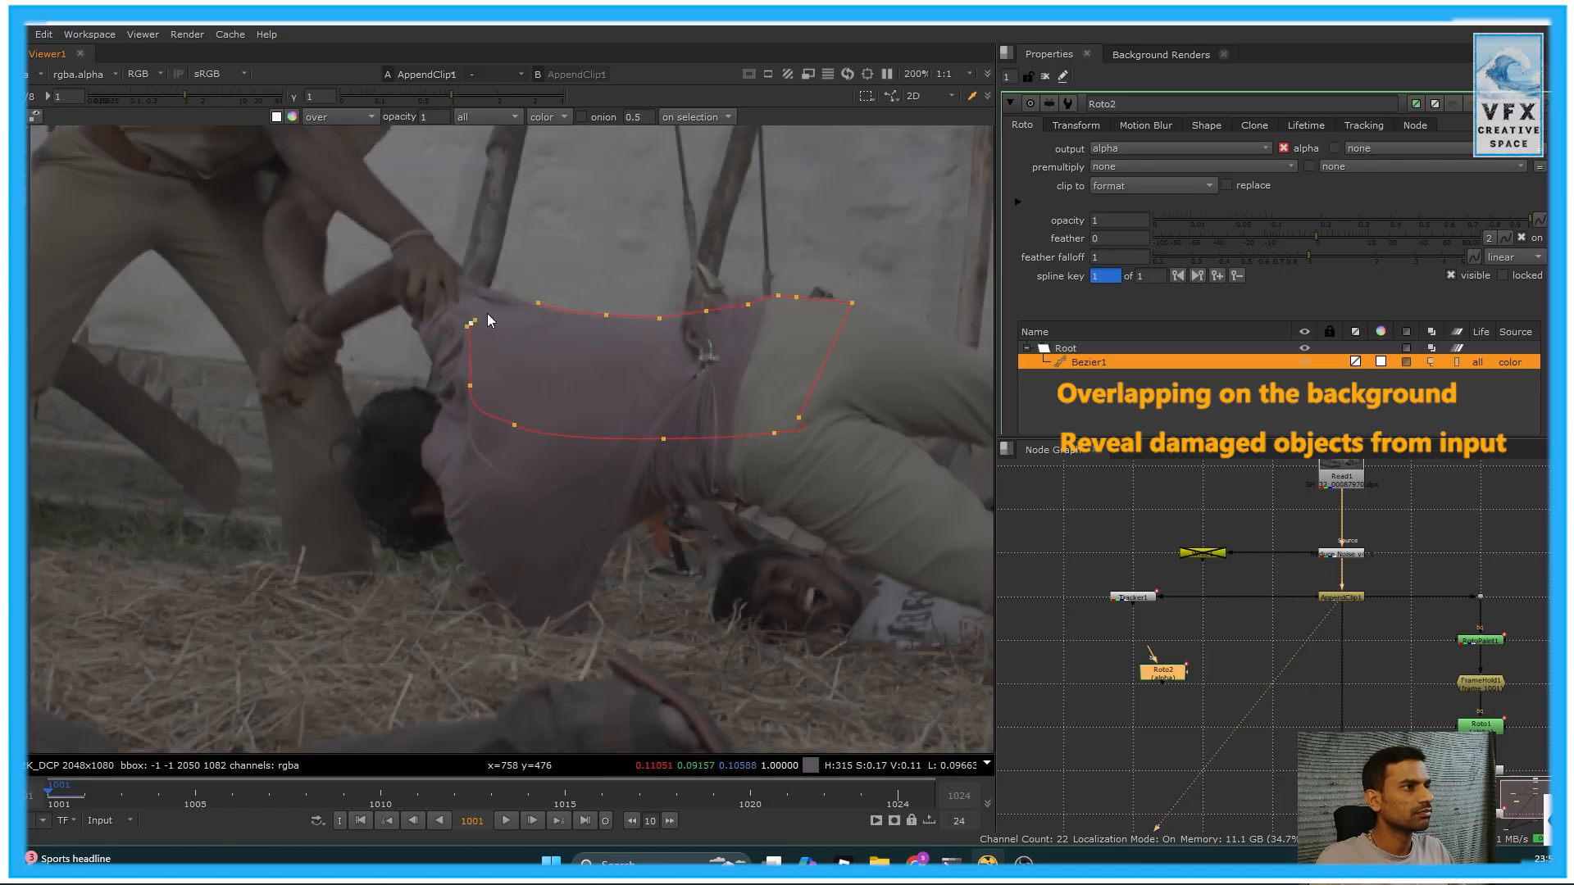
left_click(516, 305)
left_click(538, 304)
Smooth all points of the Bezier around the shirt and waist
left_click_drag(901, 234, 283, 669)
key("z")
key("z")
left_click(805, 567)
scroll(1176, 694, "up", 3)
Add a Merge beside Roto2 with input A from AppendClip1 and B from Roto2, and set its operation to in
left_click(1176, 693)
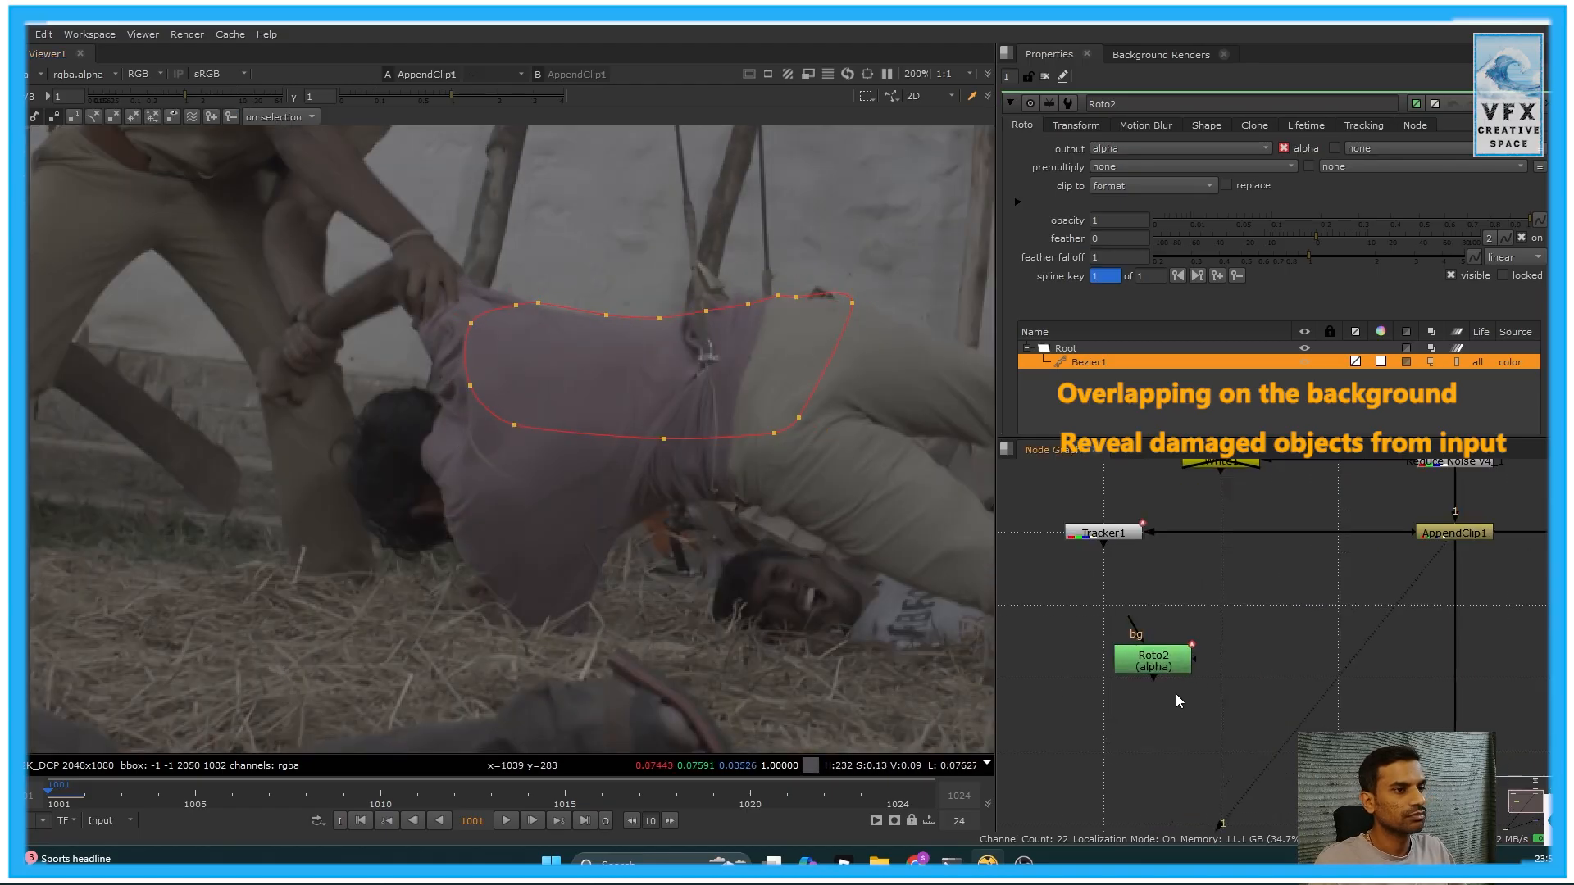
left_click_drag(1158, 661, 1087, 703)
left_click(1264, 692)
key("m")
left_click_drag(1246, 660, 1456, 534)
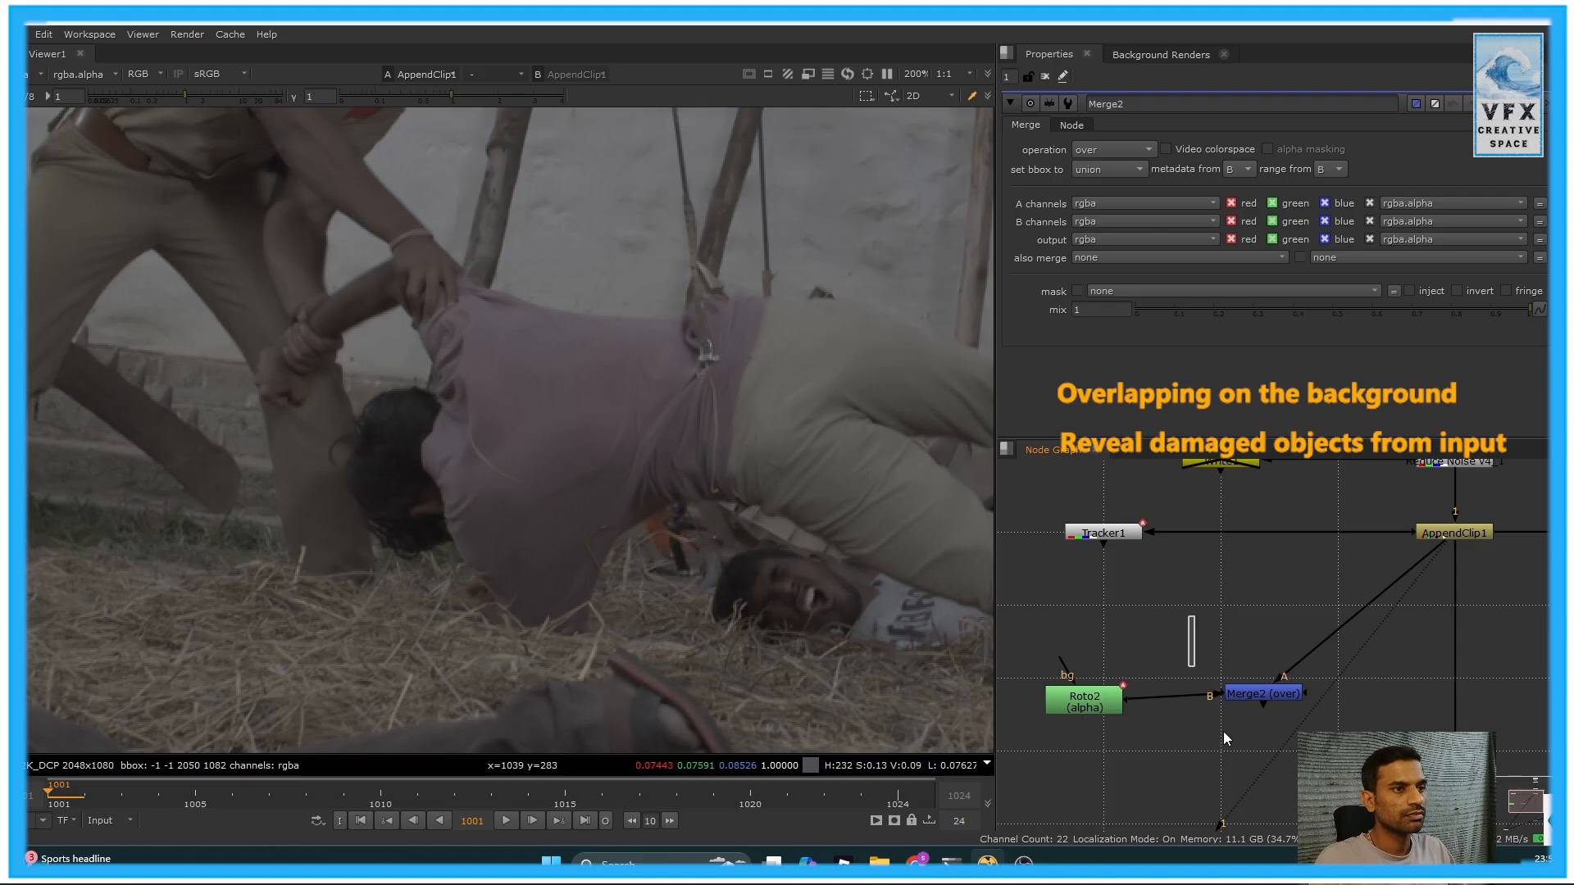
left_click_drag(1268, 691, 1207, 740)
left_click(1113, 149)
left_click(1113, 246)
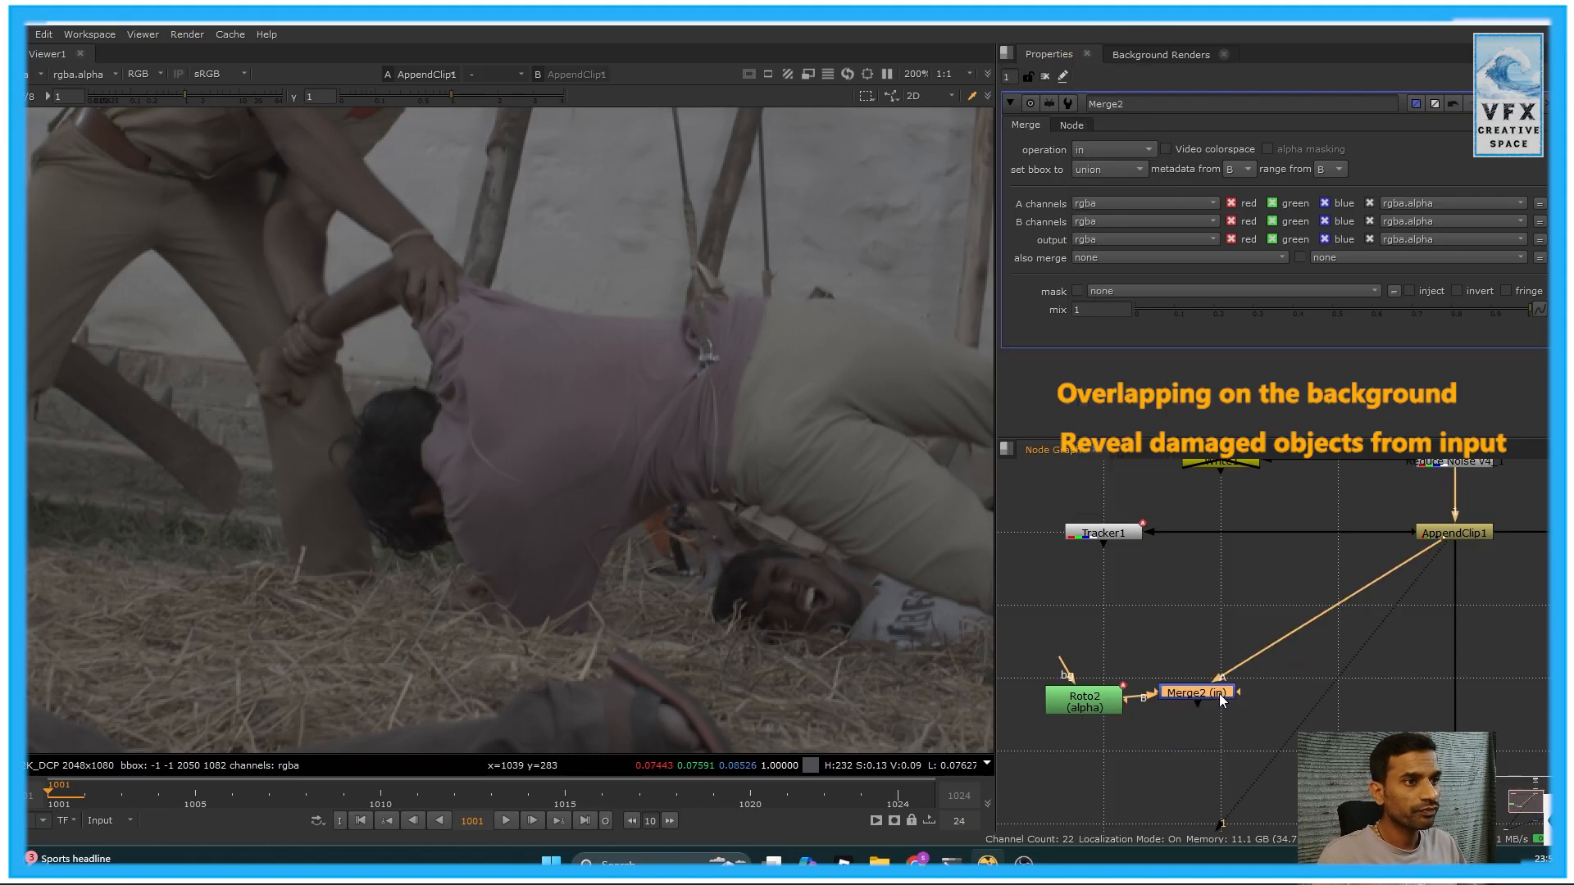
Add a Dot above Merge2 on its connection from AppendClip1, and show Merge1 in the viewer
scroll(1218, 693, "down", 6)
scroll(1236, 678, "up", 2)
middle_click_drag(1236, 678, 1205, 619)
left_click_drag(1297, 625, 1252, 719)
key("1")
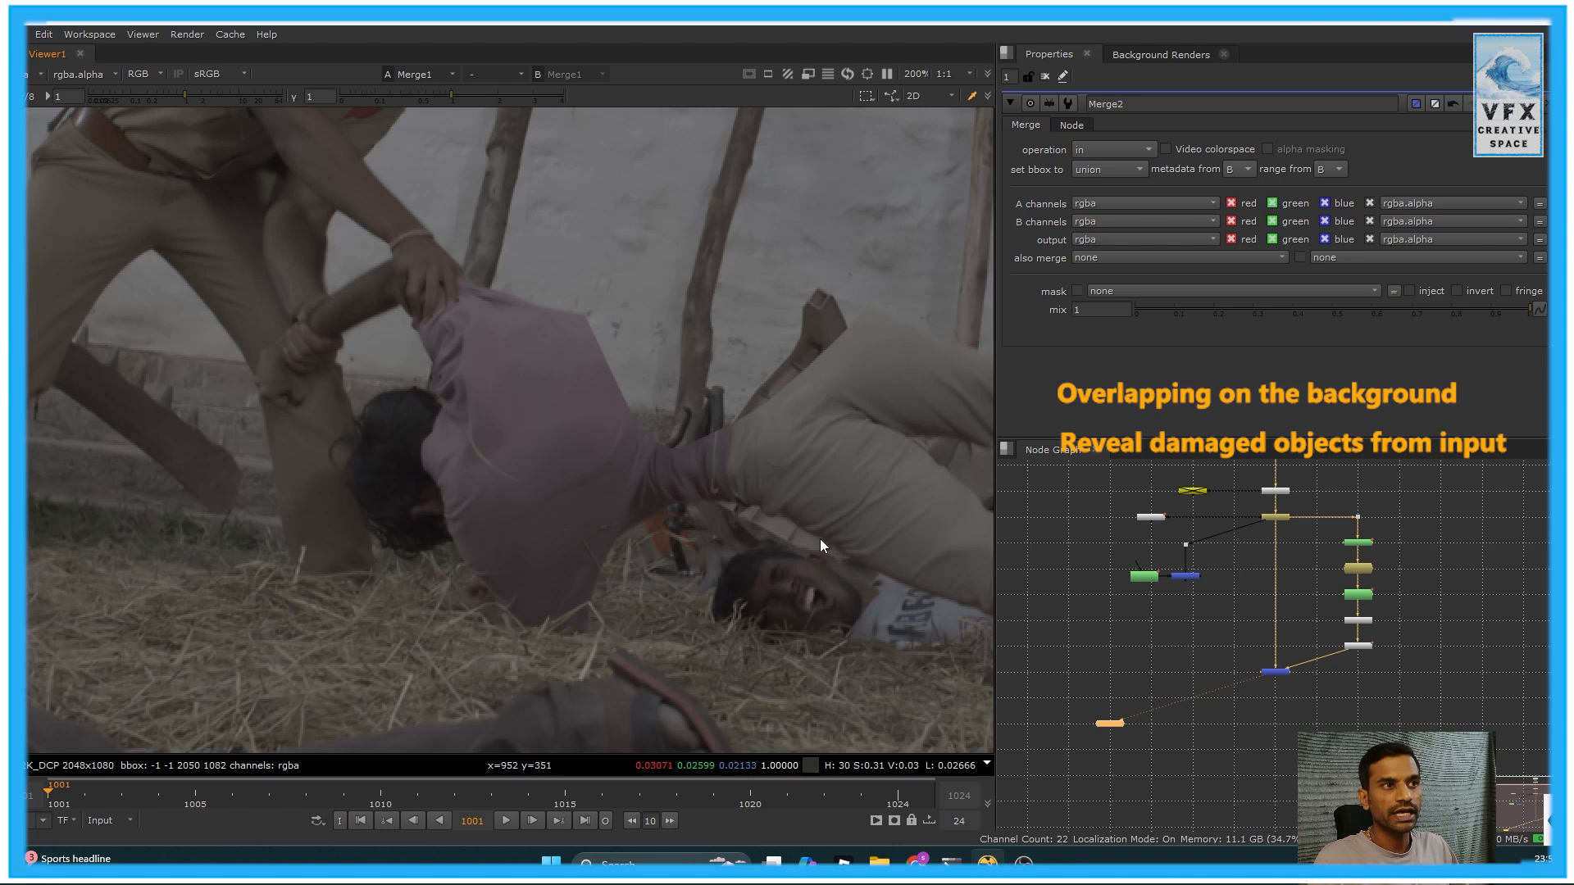
Add an over Merge below Merge1 with input B from Merge1 and A from Merge2, and view its result
key("m")
scroll(1319, 712, "up", 4)
left_click(1283, 742)
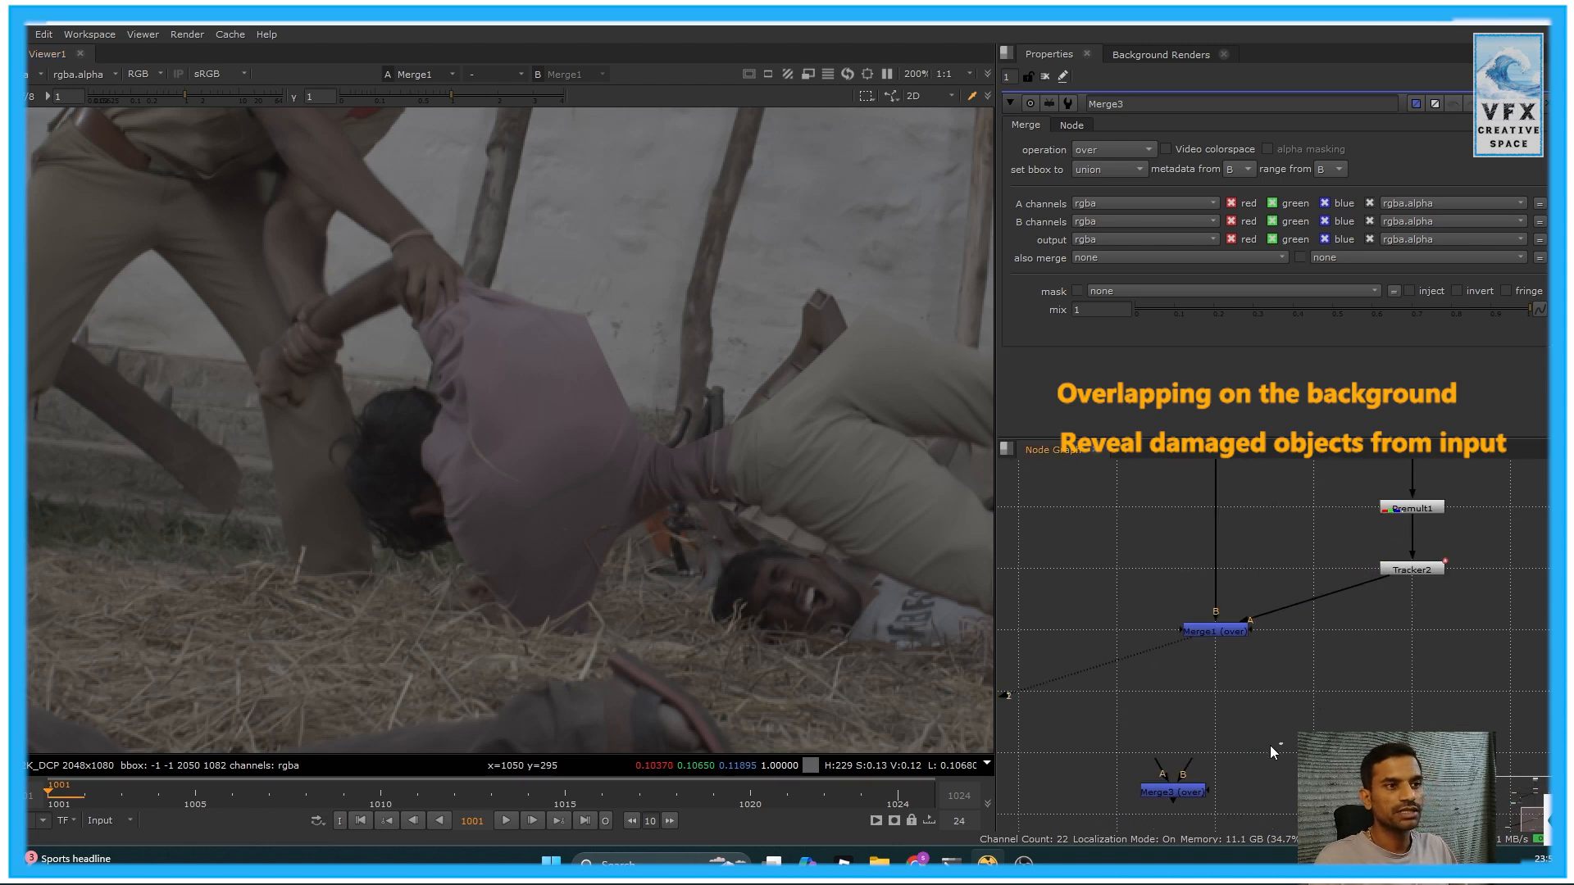
scroll(1239, 669, "down", 4)
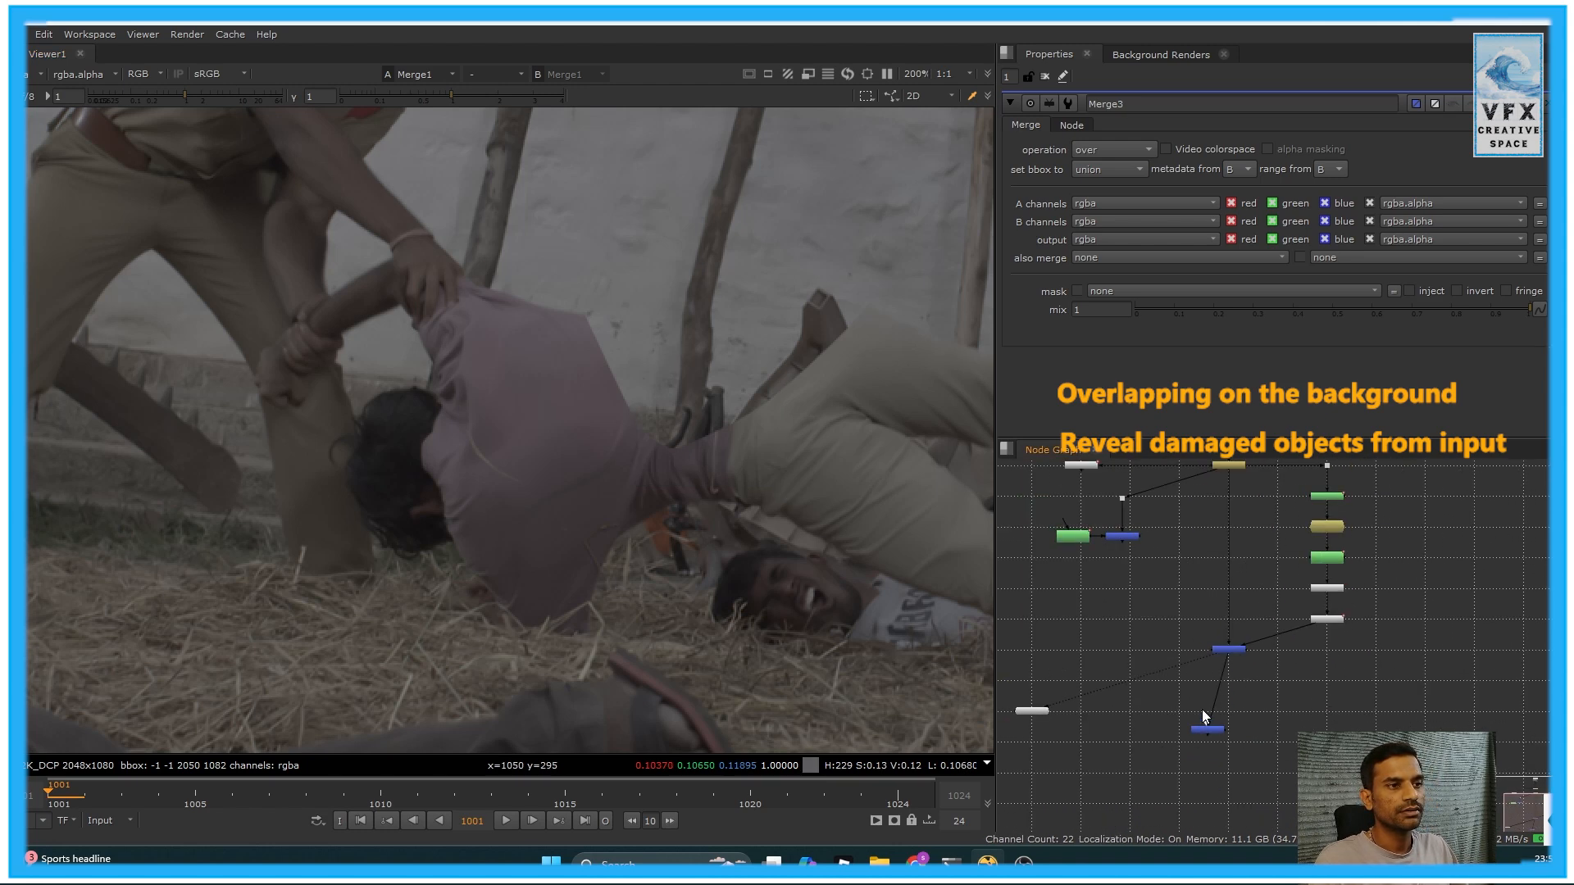
left_click_drag(1212, 729, 1233, 730)
key("1")
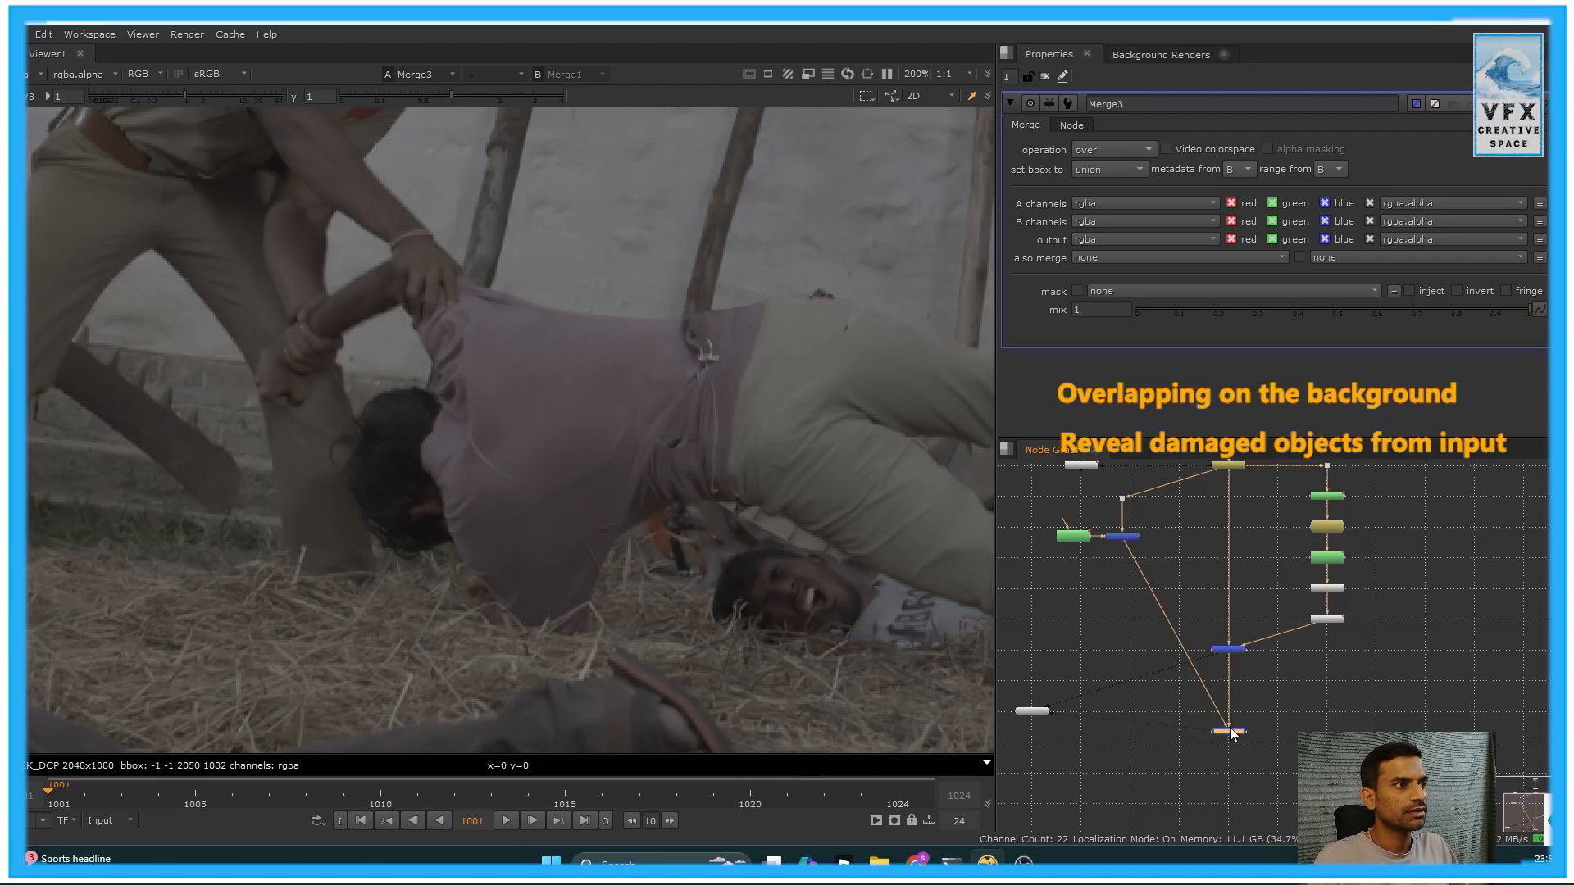
Insert a Blur between Roto2 and Merge2, place it directly below Roto2, and set its size to 3
scroll(738, 344, "up", 5)
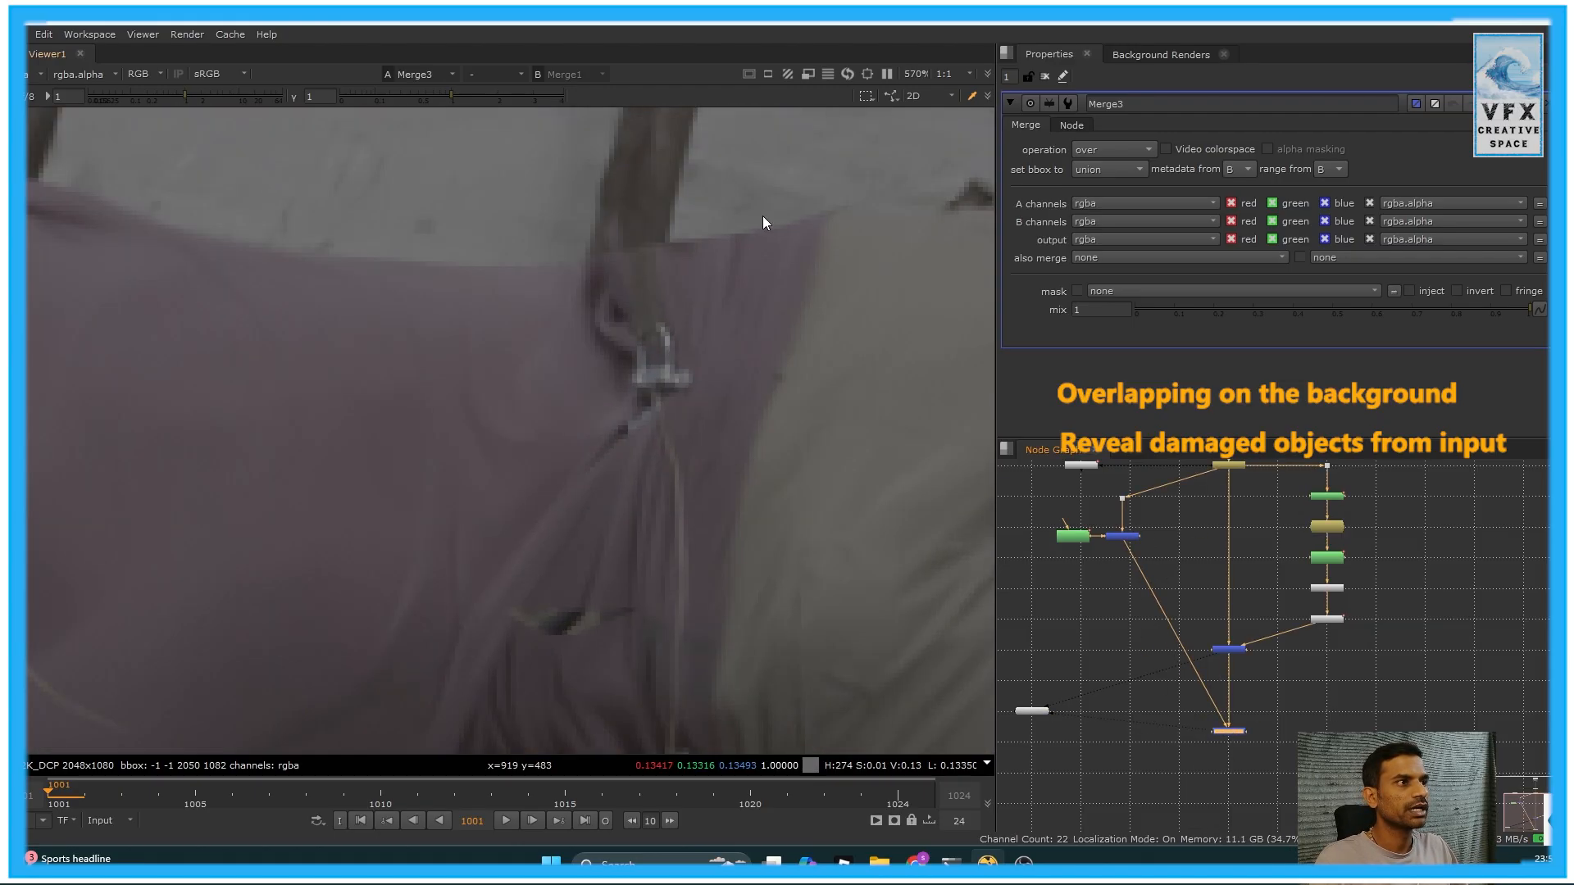
middle_click_drag(1079, 531, 1182, 707)
scroll(1183, 707, "up", 5)
left_click_drag(1183, 715, 1163, 641)
left_click(1160, 711)
key("b")
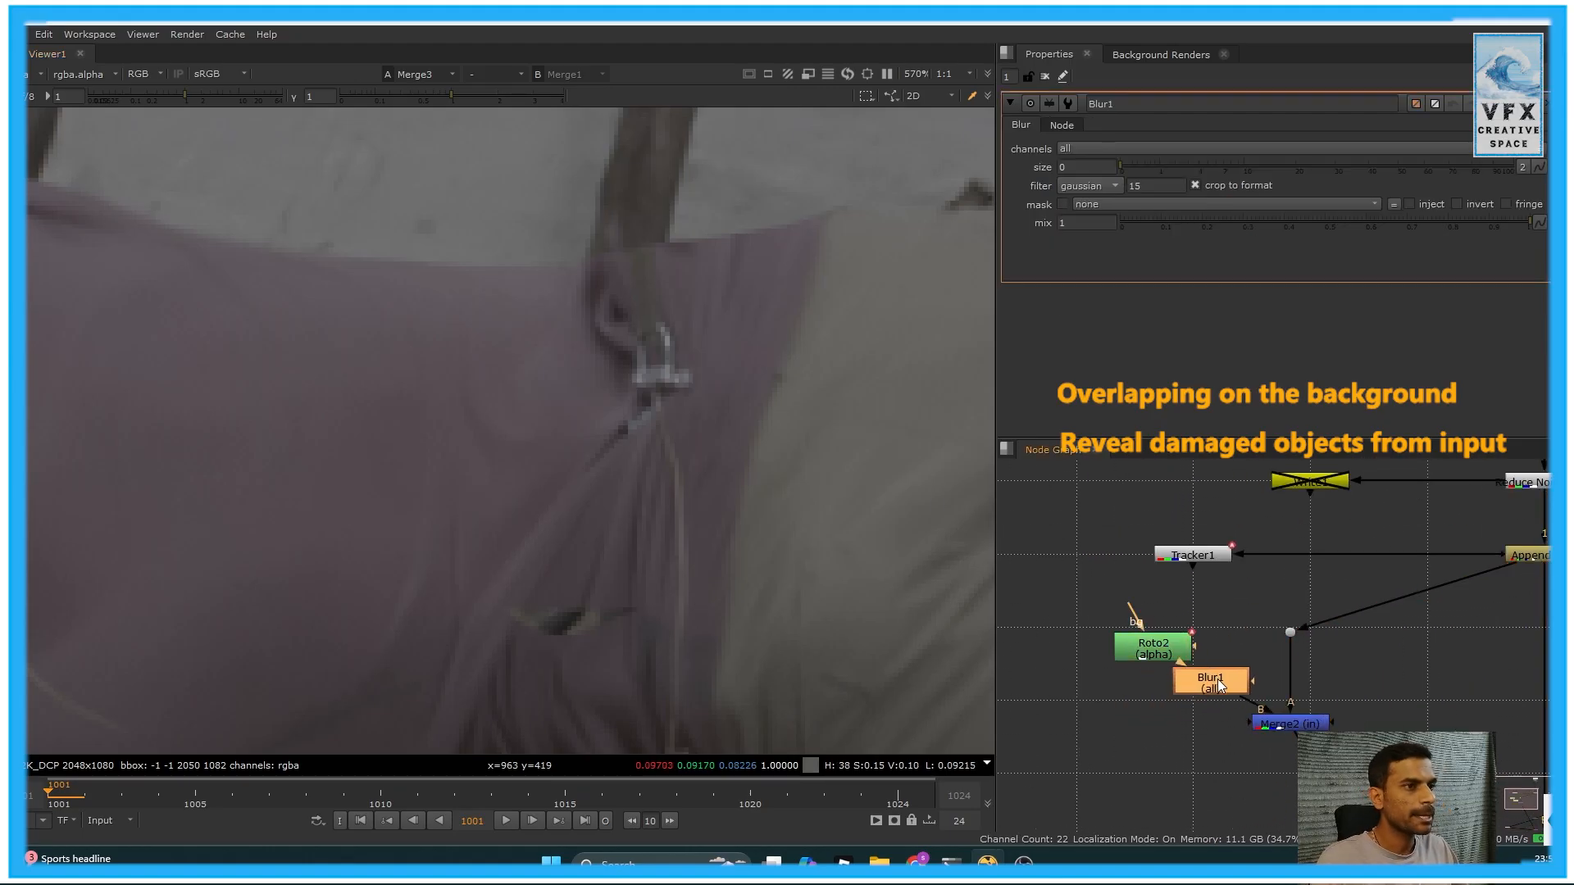
left_click(1163, 715)
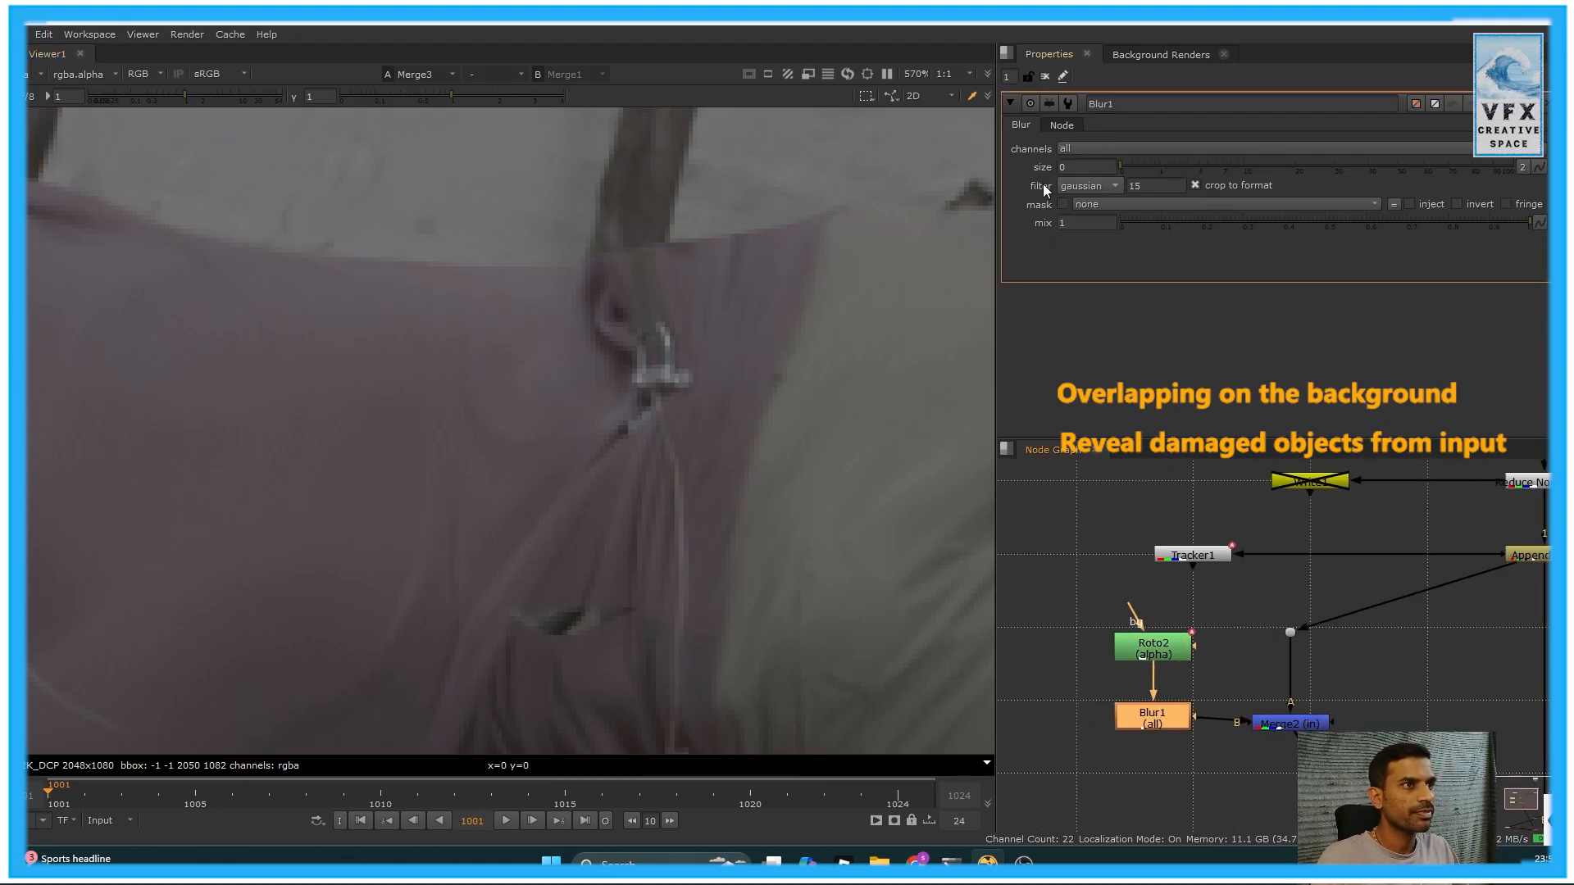
left_click(1106, 166)
double_click(1105, 167)
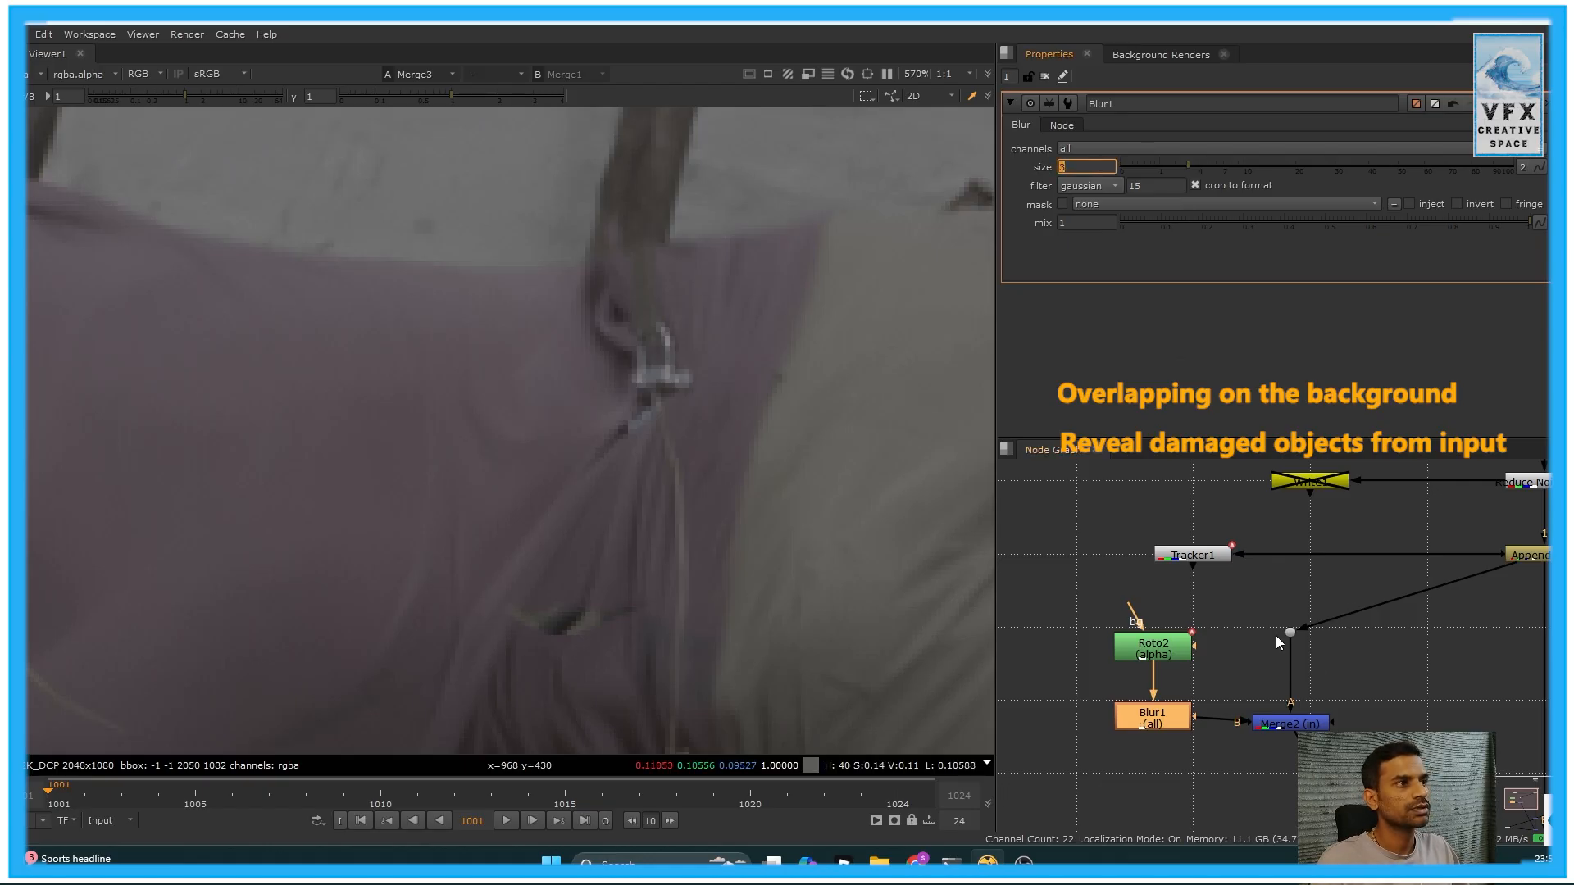
Toggle Blur1 off and on to compare the softness of the restored shirt's upper edge
key("d")
key("d")
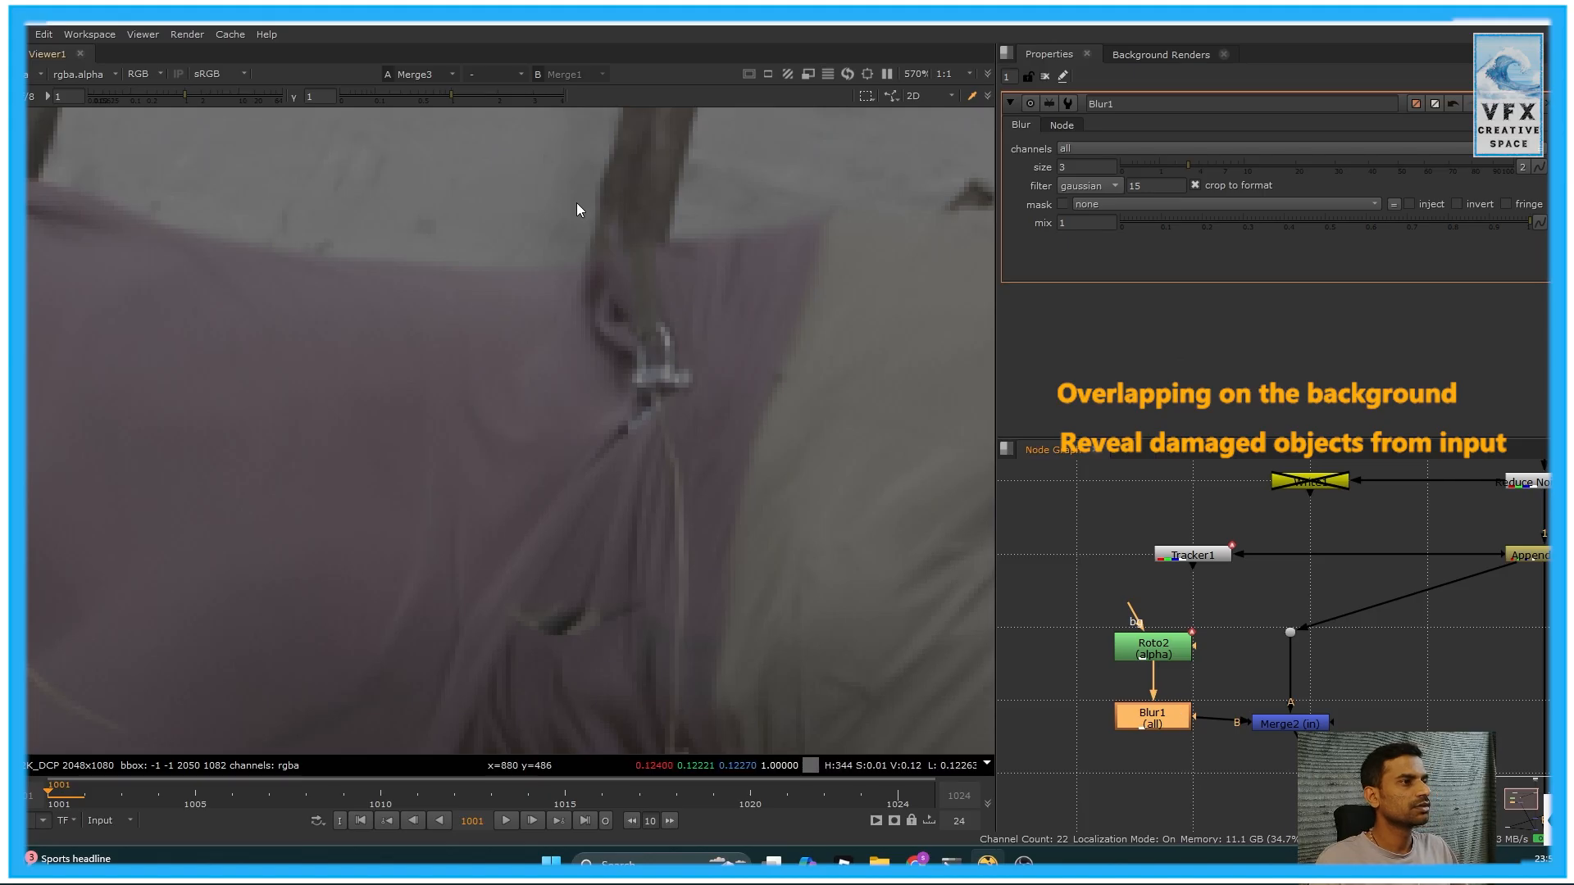
key("d")
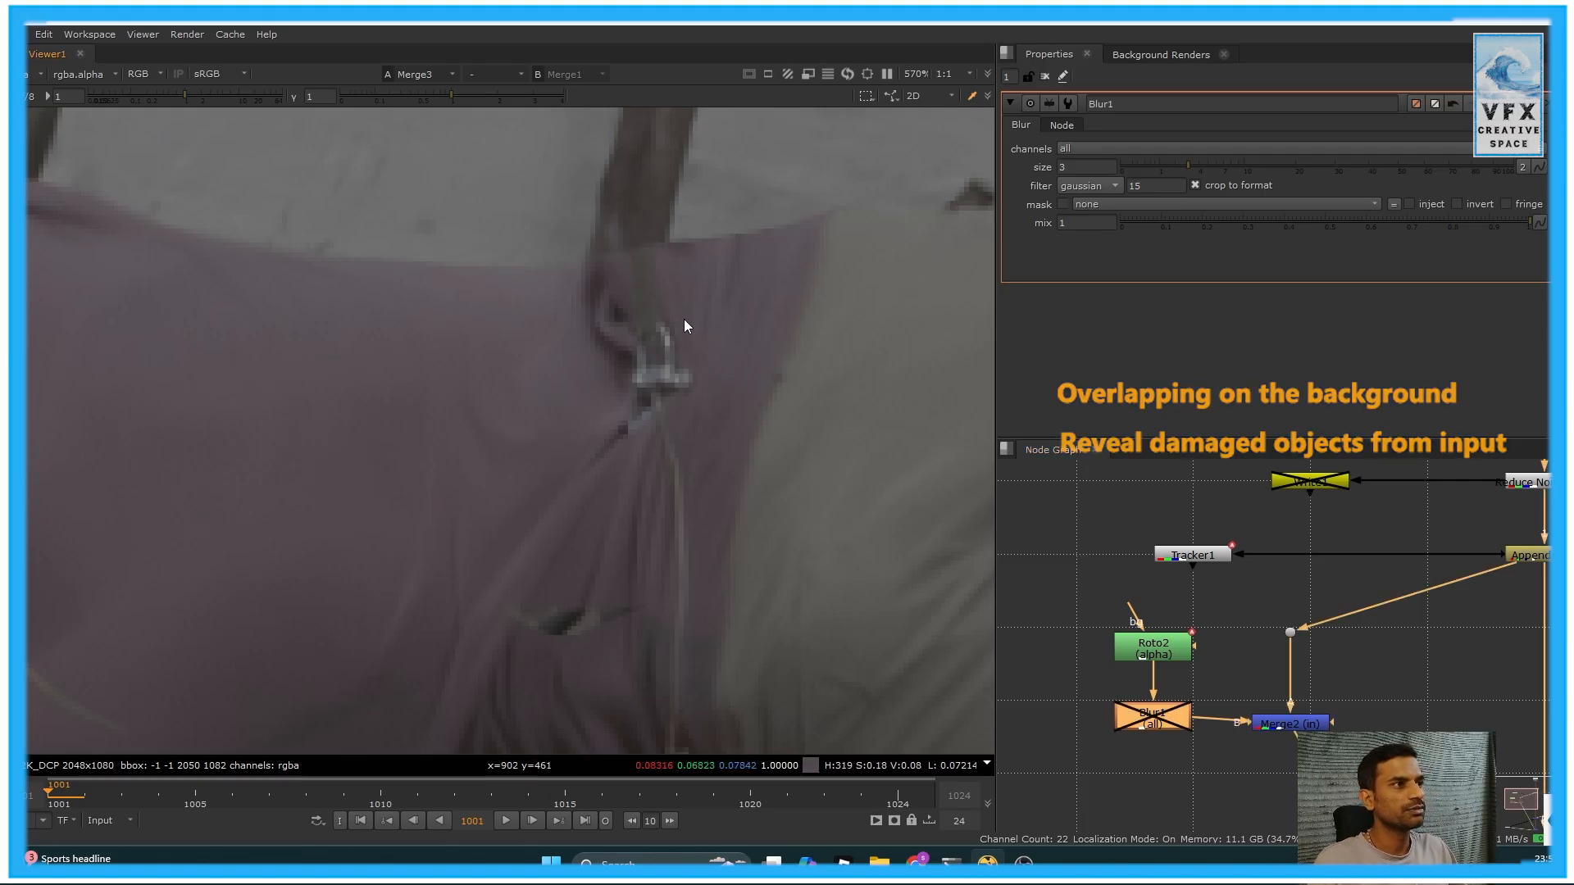
key("d")
Compare Merge1 with Merge3 in the viewer and frame the whole image
scroll(1180, 607, "down", 5)
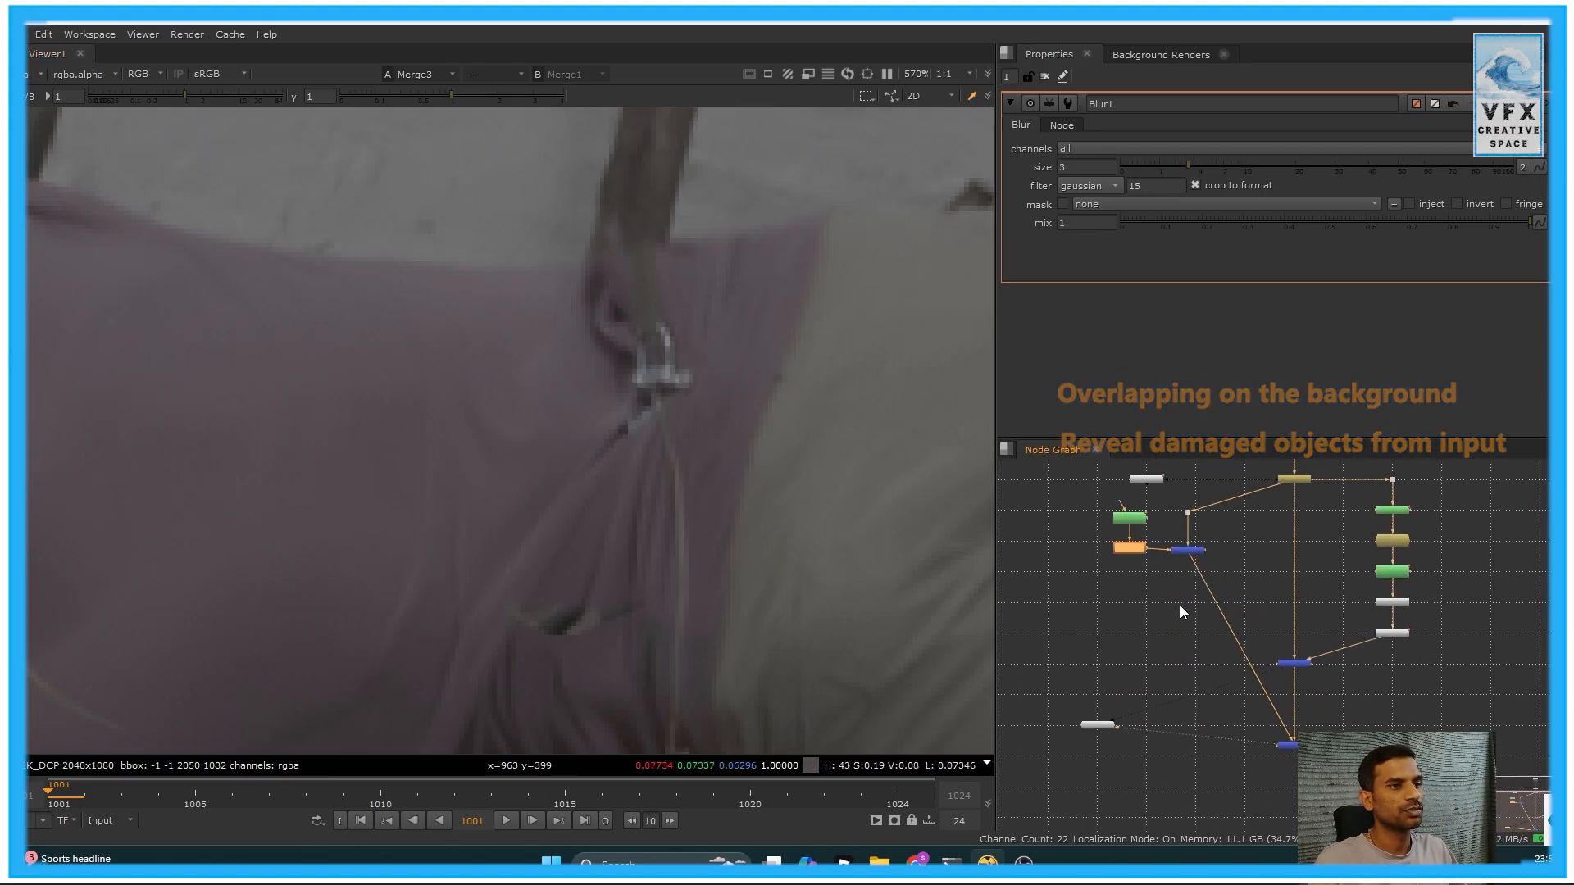
left_click(1305, 664)
key("1")
left_click(1288, 745)
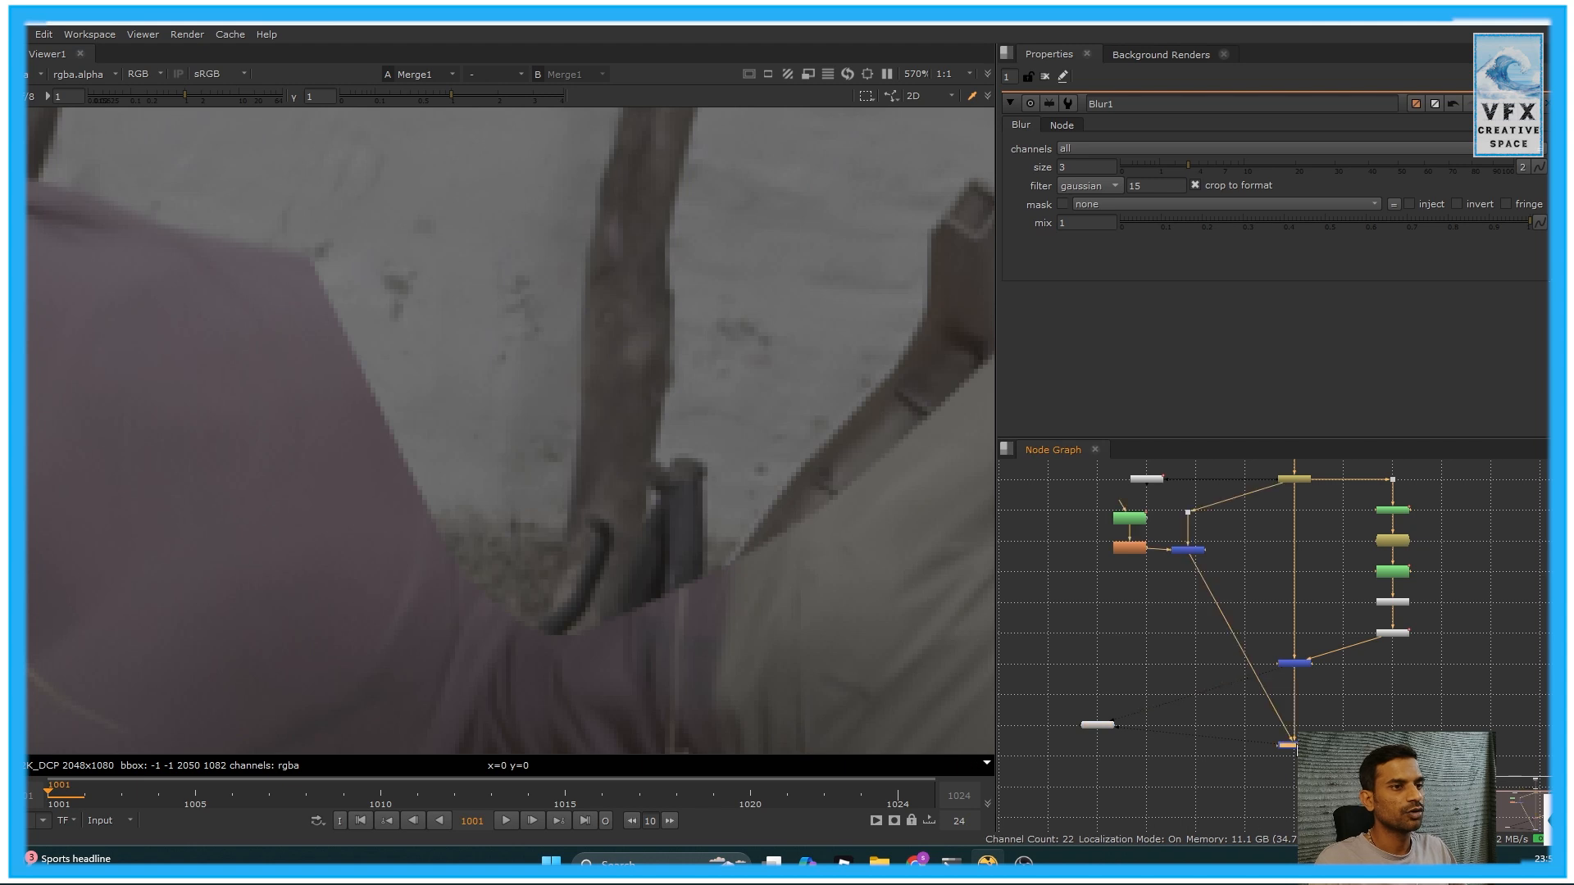
key("2")
key("f")
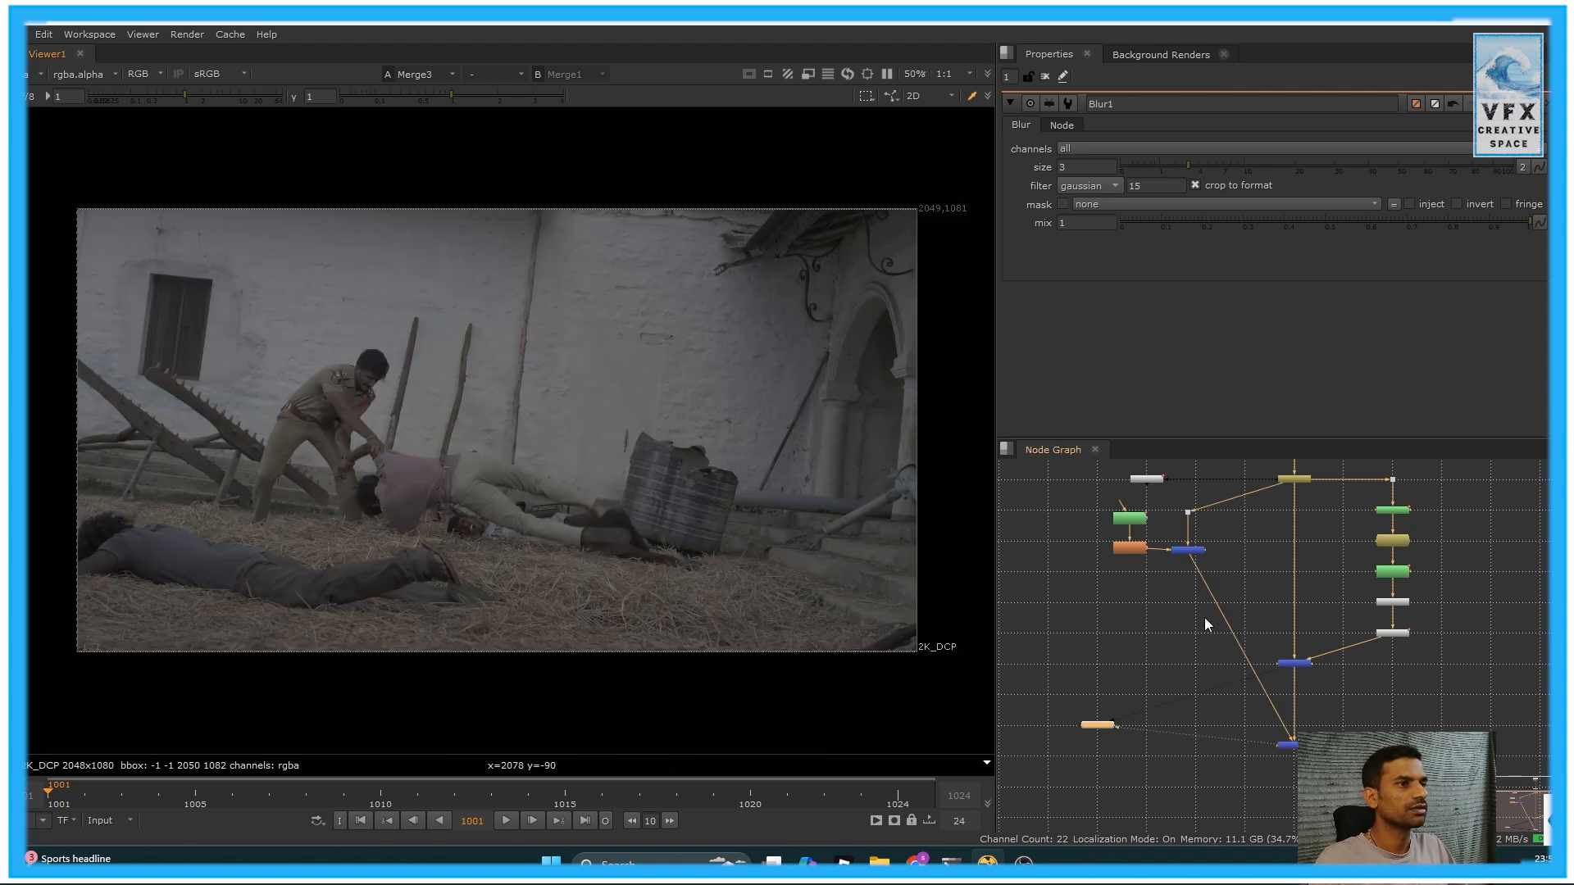
Assign AppendClip1 and Merge3 to viewer inputs 1 and 2, and switch between them to compare the plate with the cleanup
left_click(1302, 477)
key("1")
left_click_drag(1355, 703, 1259, 785)
key("2")
left_click(1102, 726)
key("1")
key("2")
key("1")
key("2")
key("1")
key("2")
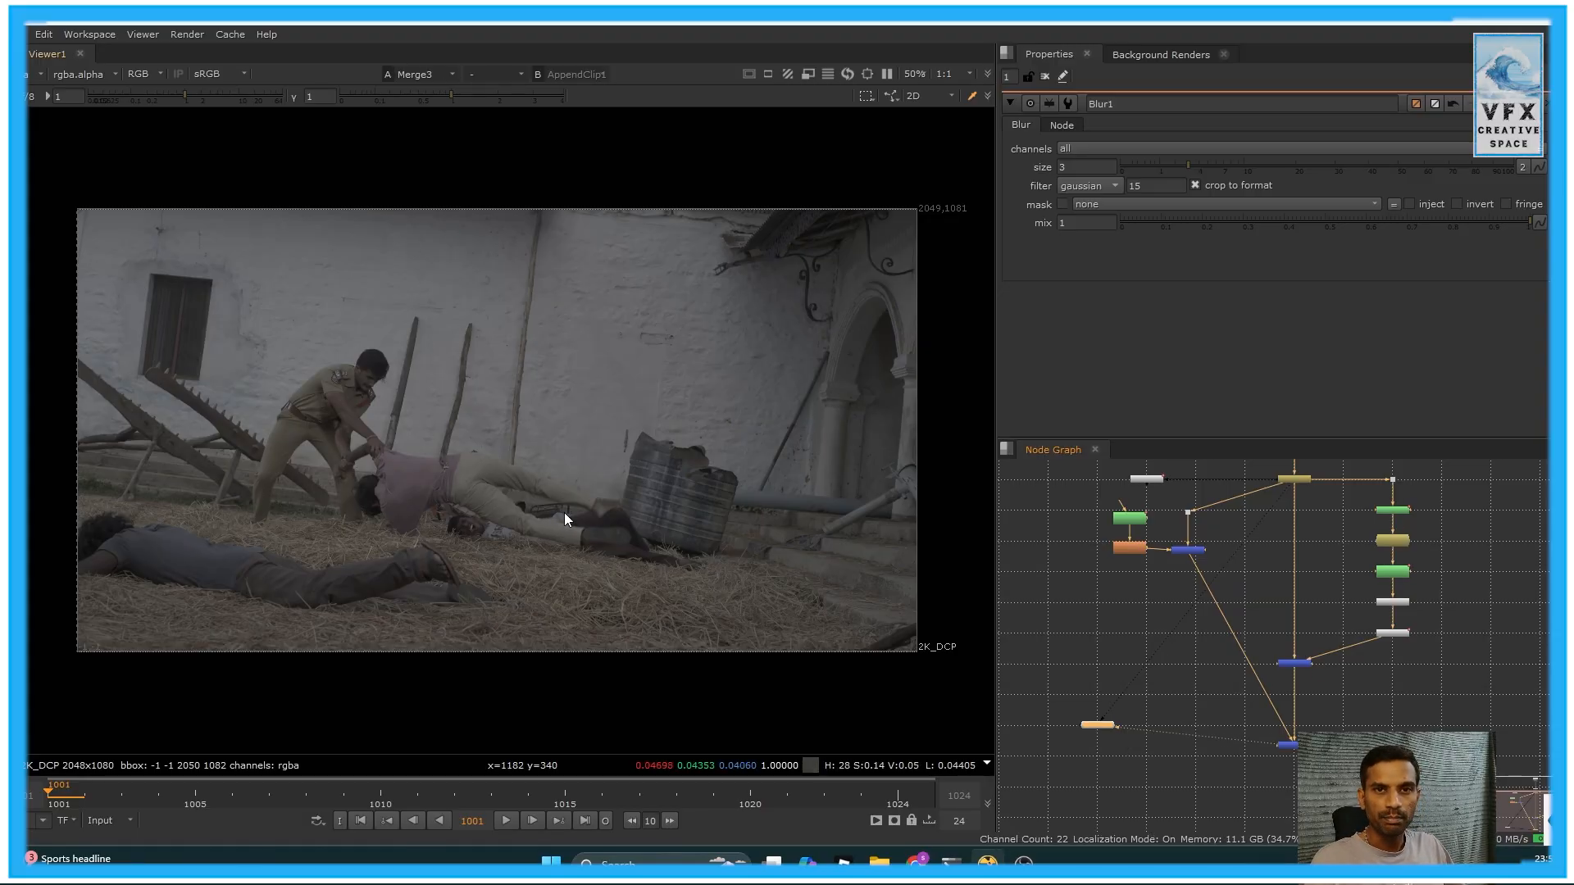
Maximize the Node Graph, route Merge2 into Merge3 through a right-angled Dot, and snap the nodes to the grid
key("space")
key("f")
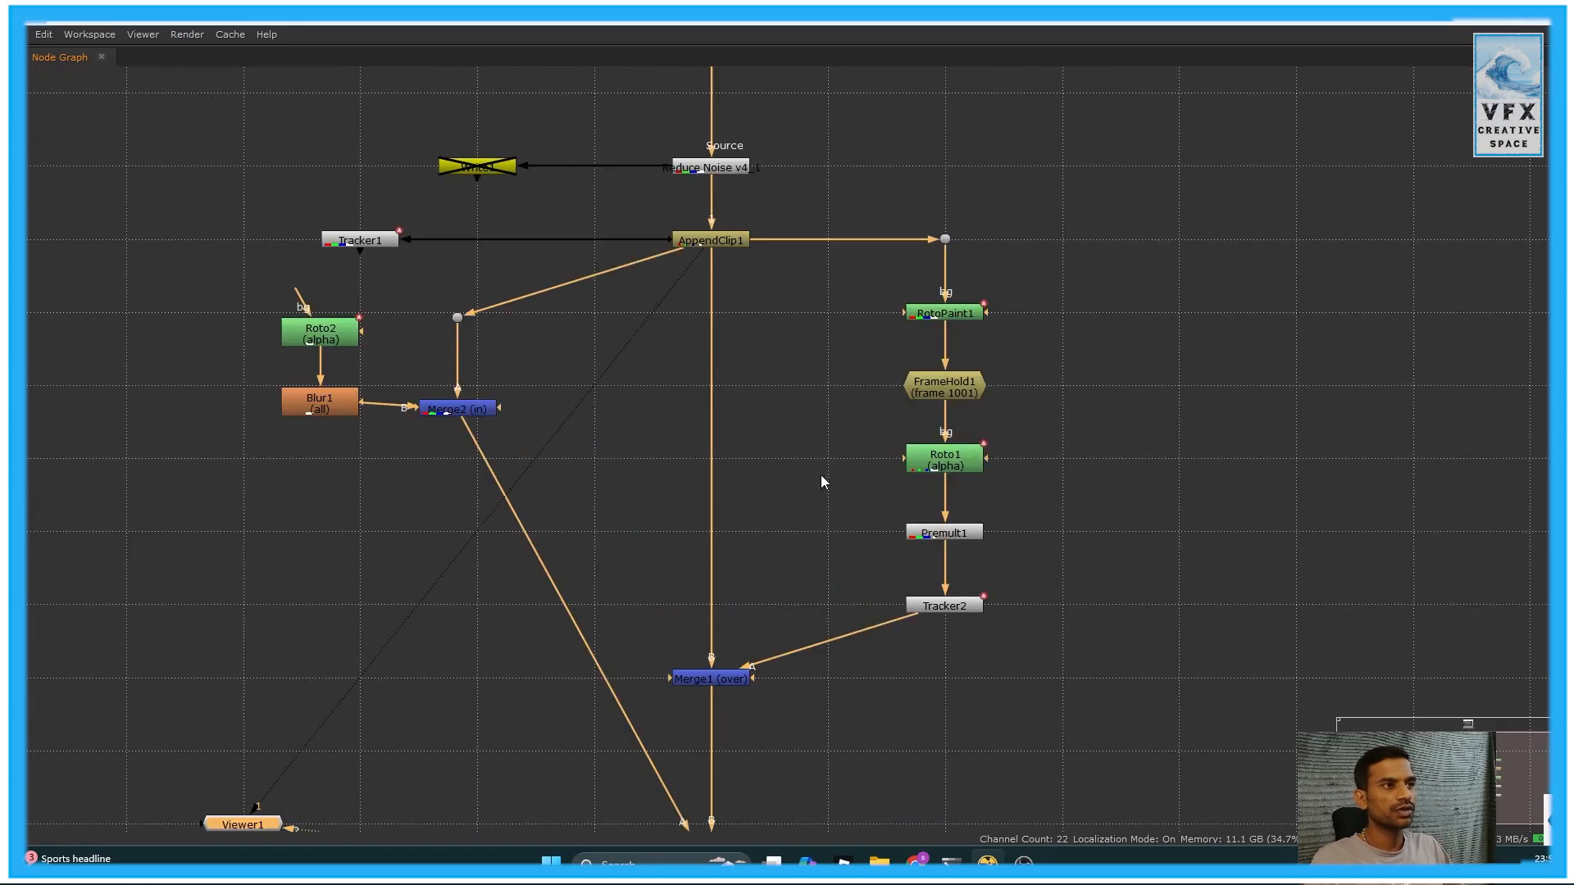
scroll(822, 476, "down", 1)
left_click_drag(628, 611, 529, 806, "ctrl")
left_click(651, 573)
key("backslash")
Move the Read1 node down, closer to the Reduce Noise node
left_click(1547, 820)
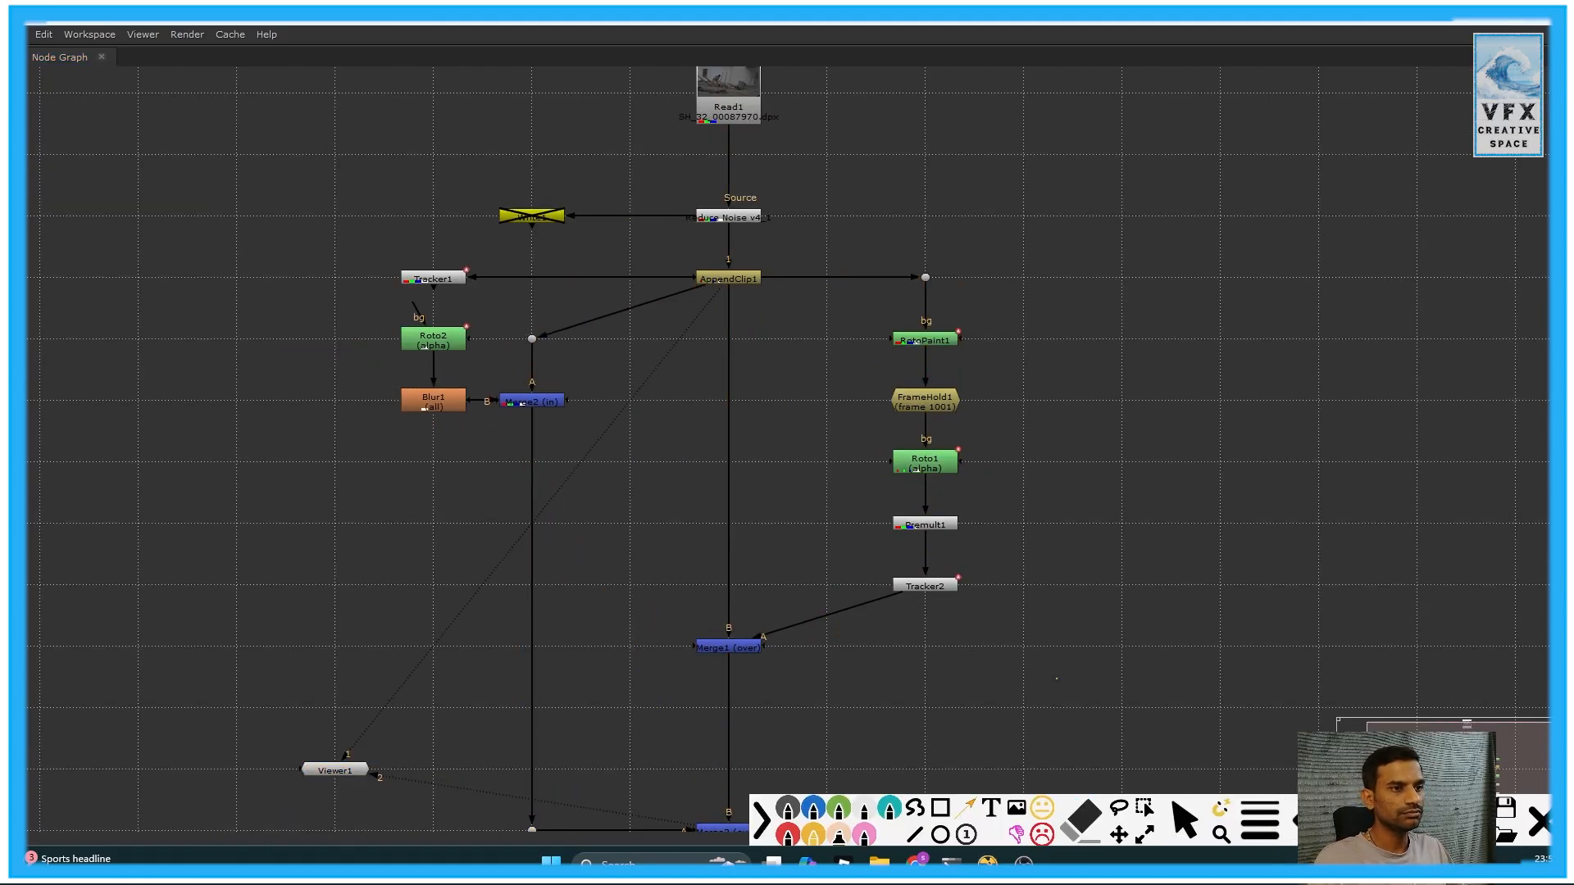
key("Escape")
left_click_drag(732, 112, 732, 148)
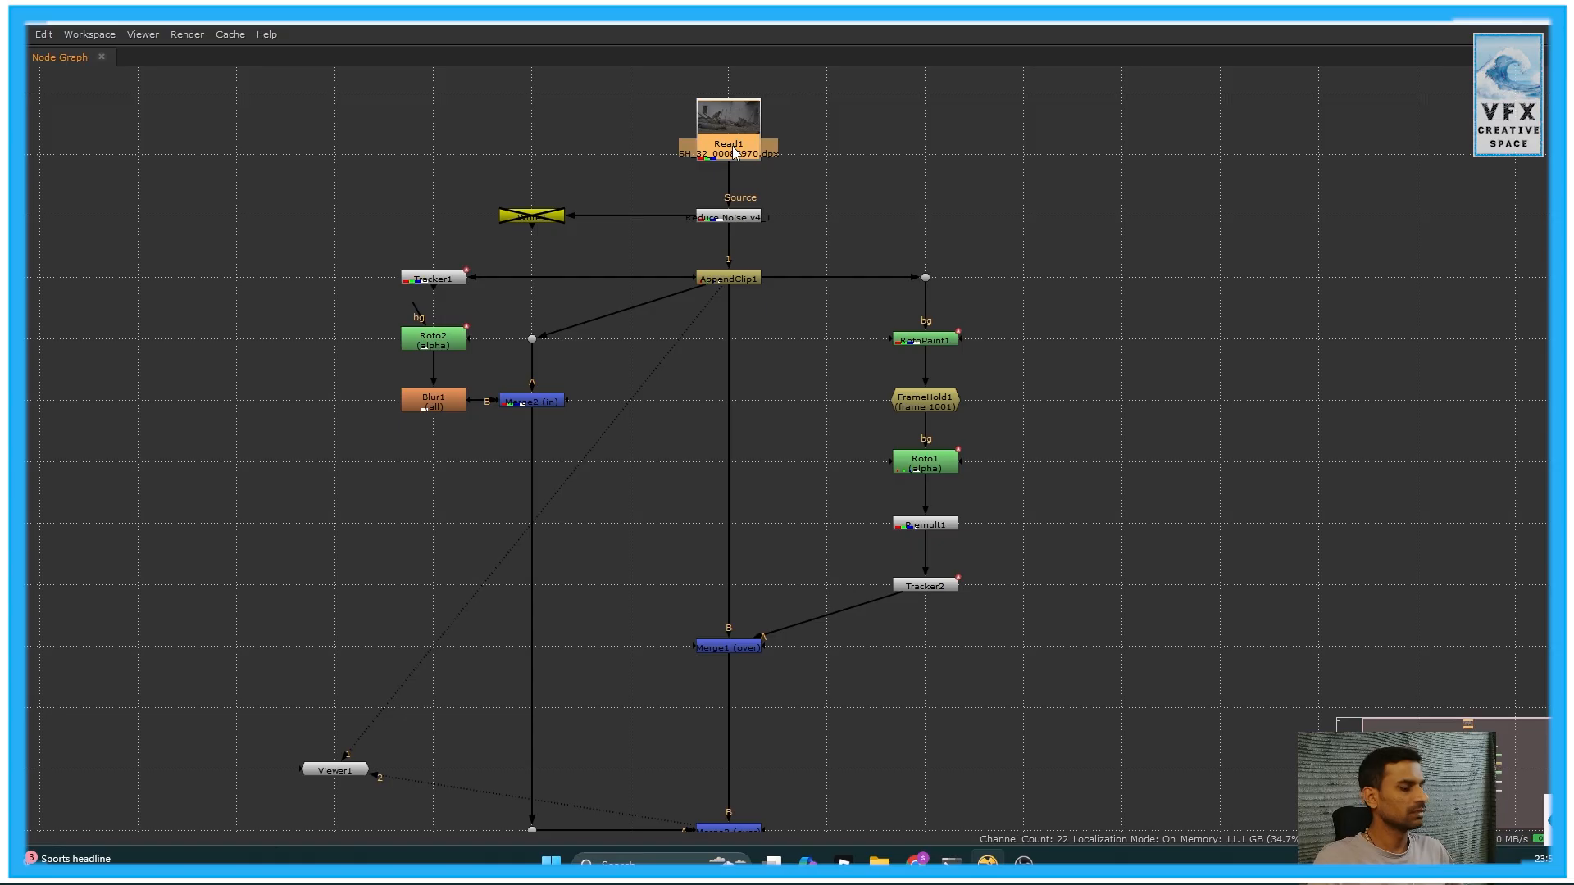
Switch to the screen annotation tool and draw a yellow box around Roto1 and Premult1 with an arrow pointing to it
key("ctrl+alt+g")
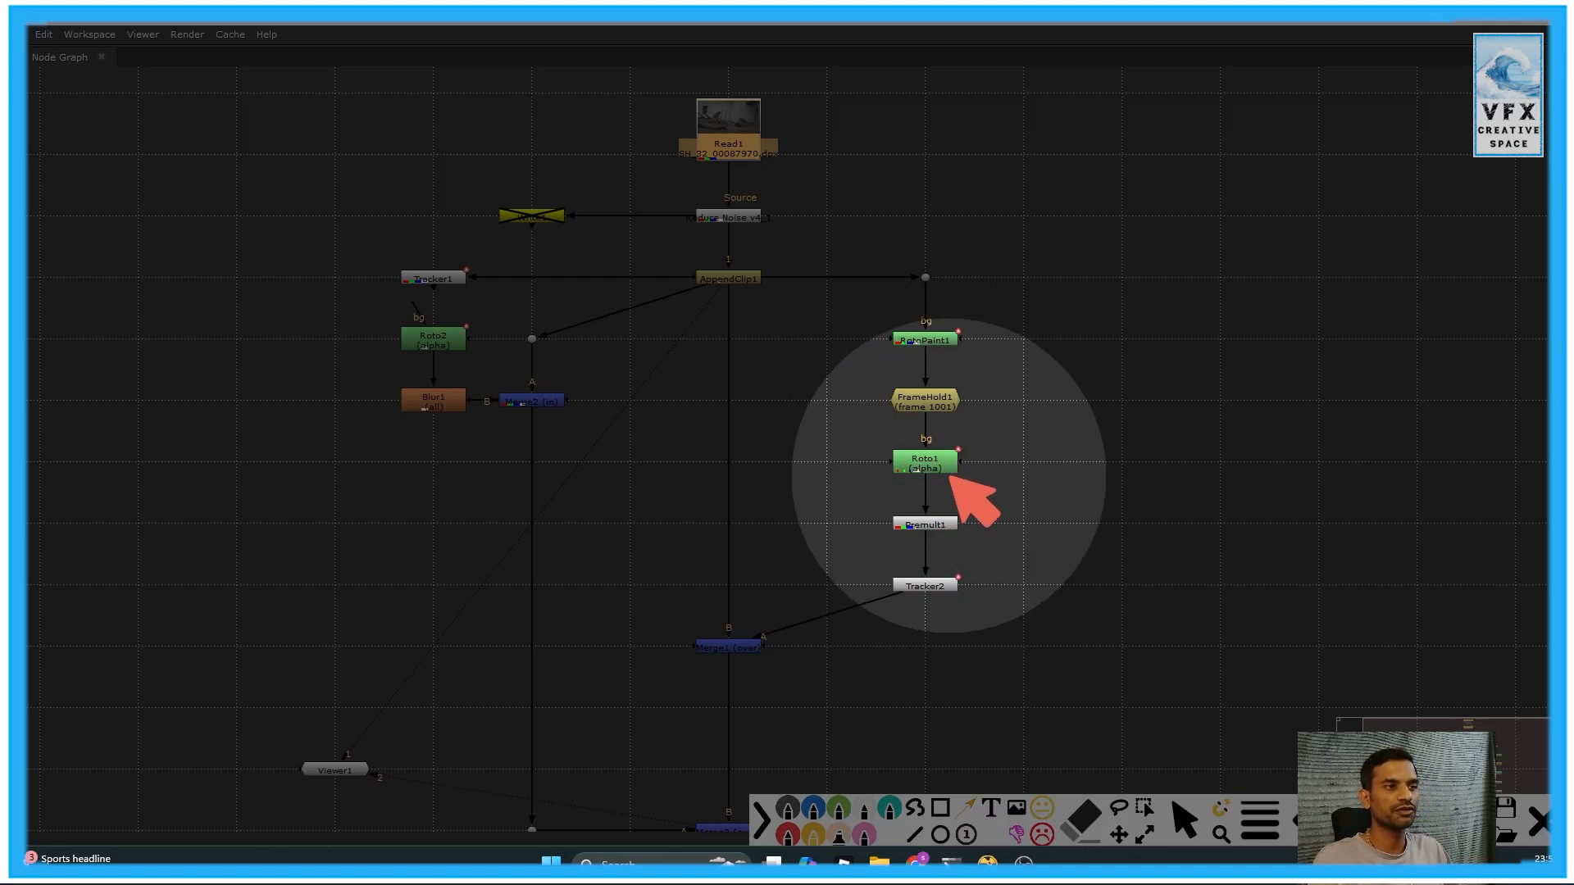
key("alt")
key("alt")
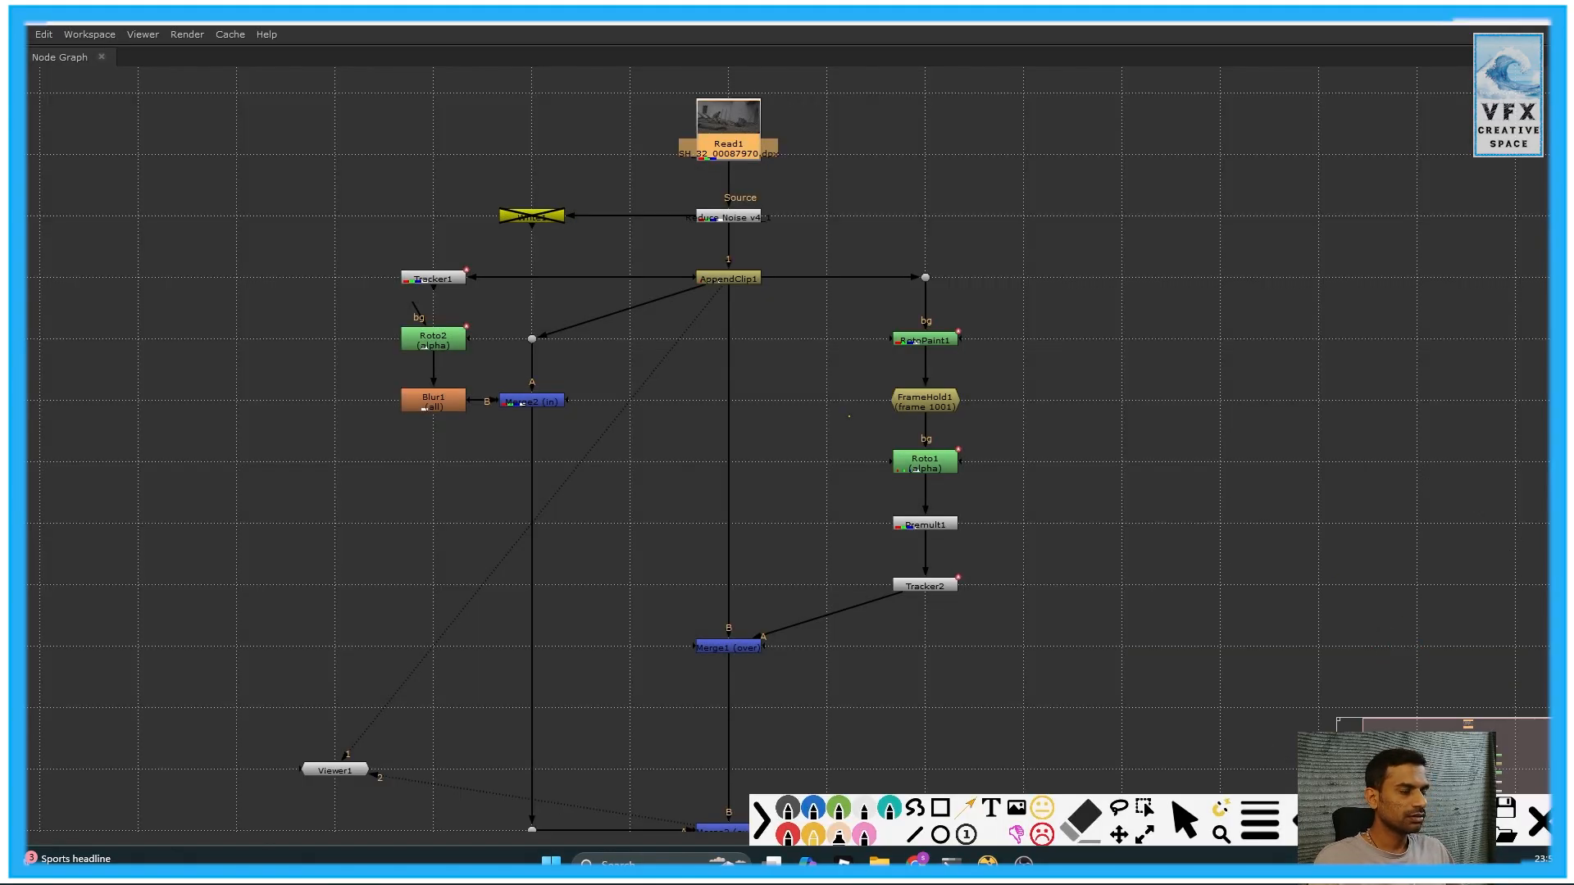
key("r")
mouse_move(857, 433)
left_mouse_down()
mouse_move(955, 541)
mouse_move(1009, 561)
left_mouse_up()
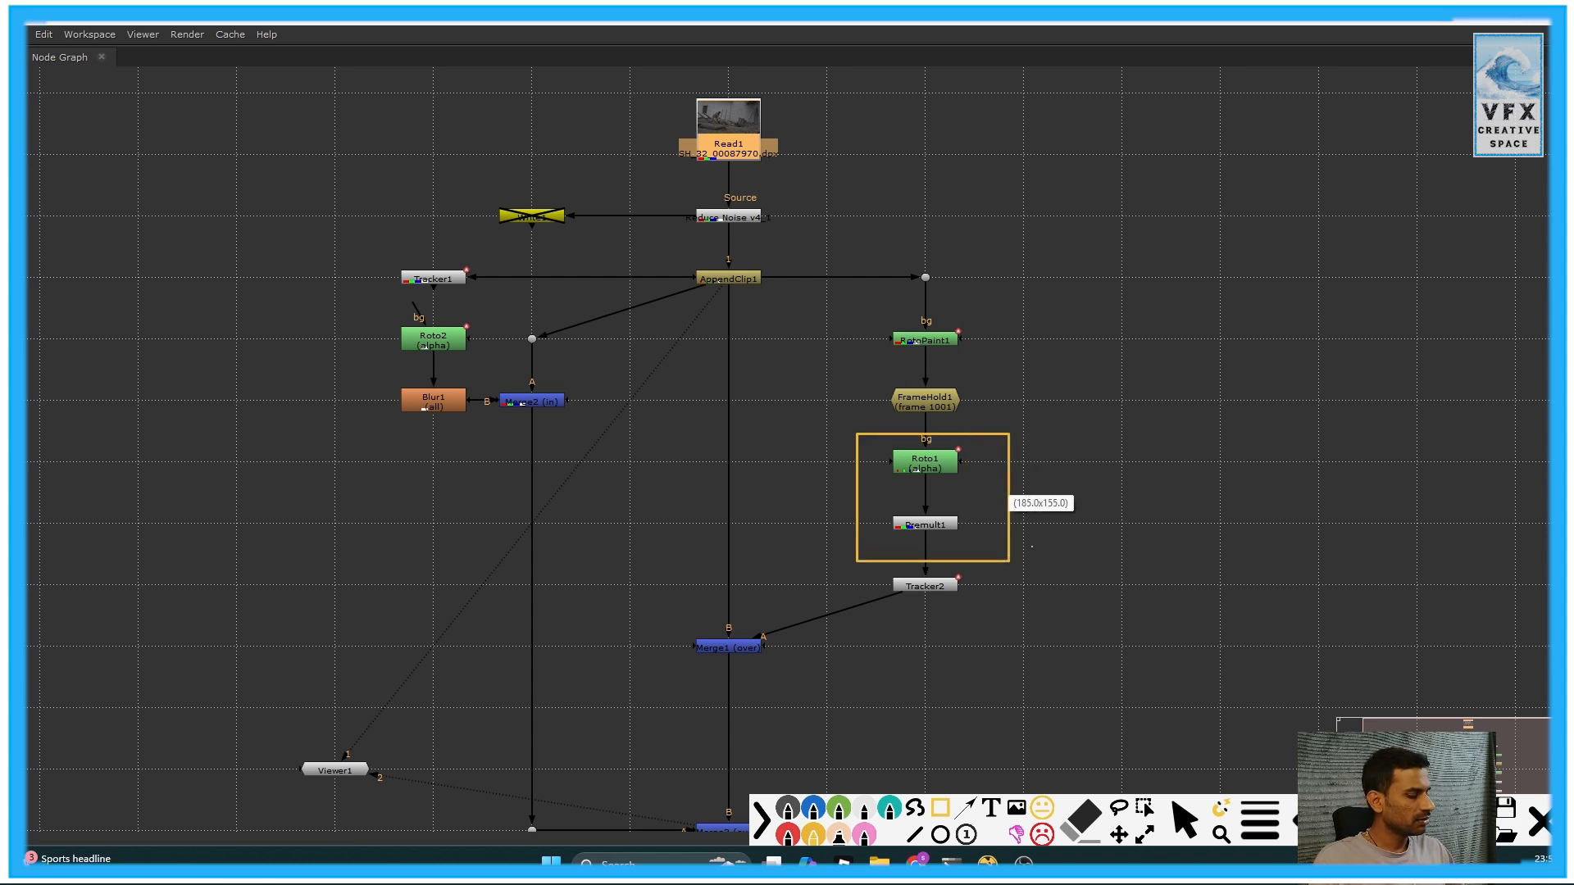
key("a")
mouse_move(1131, 390)
left_mouse_down()
mouse_move(1047, 500)
mouse_move(1010, 497)
left_mouse_up()
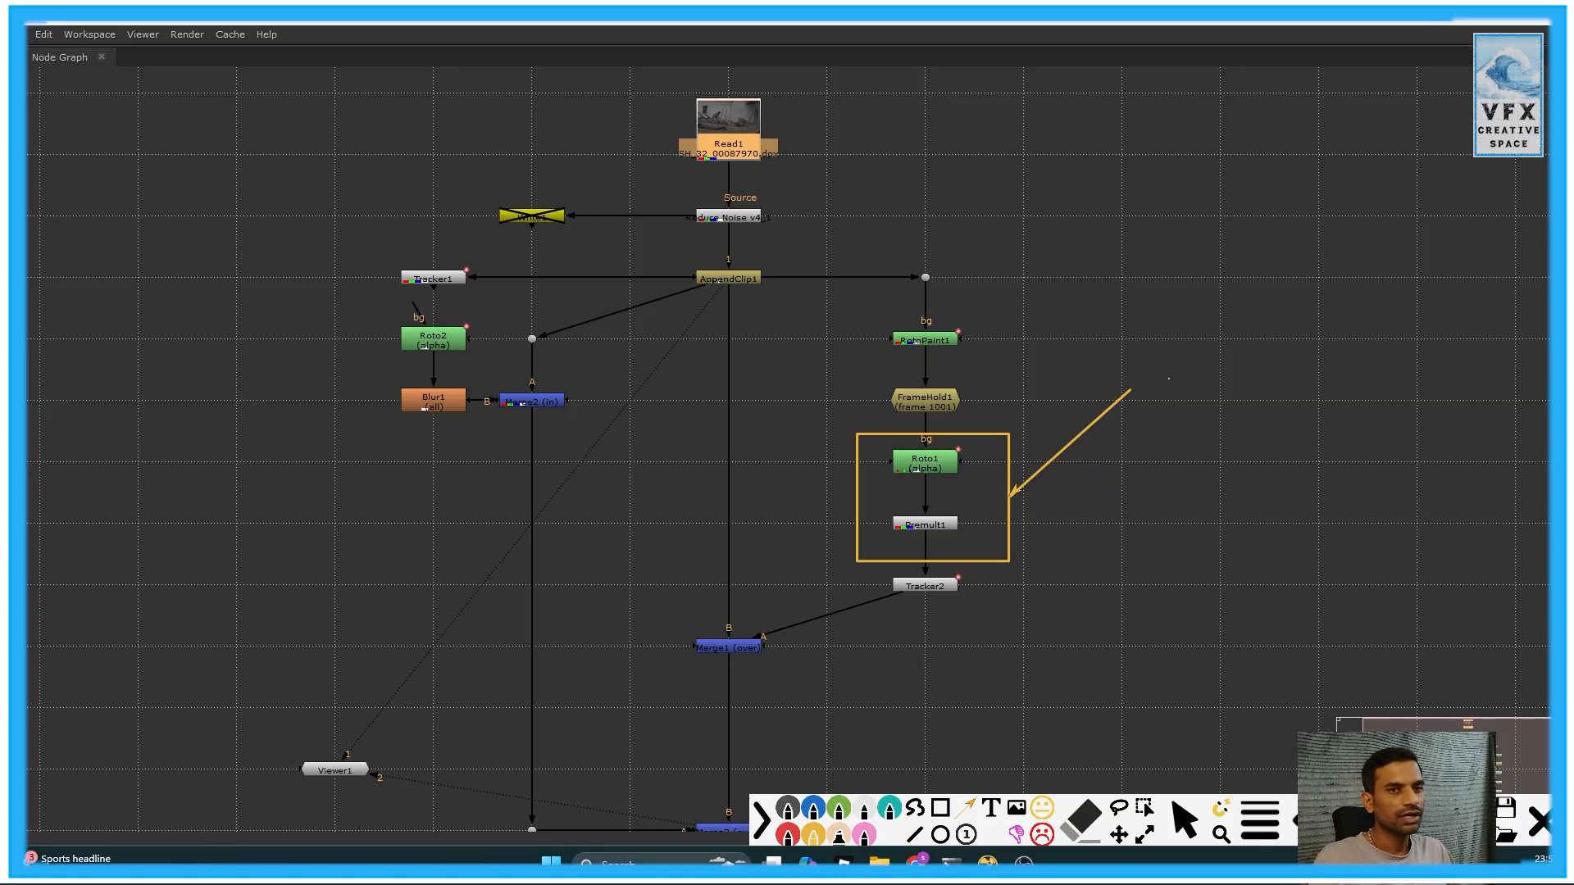
Add the framed text "For croping wanted area" and move it to the start of the yellow arrow
left_click(1192, 371)
type("For croping wanted area")
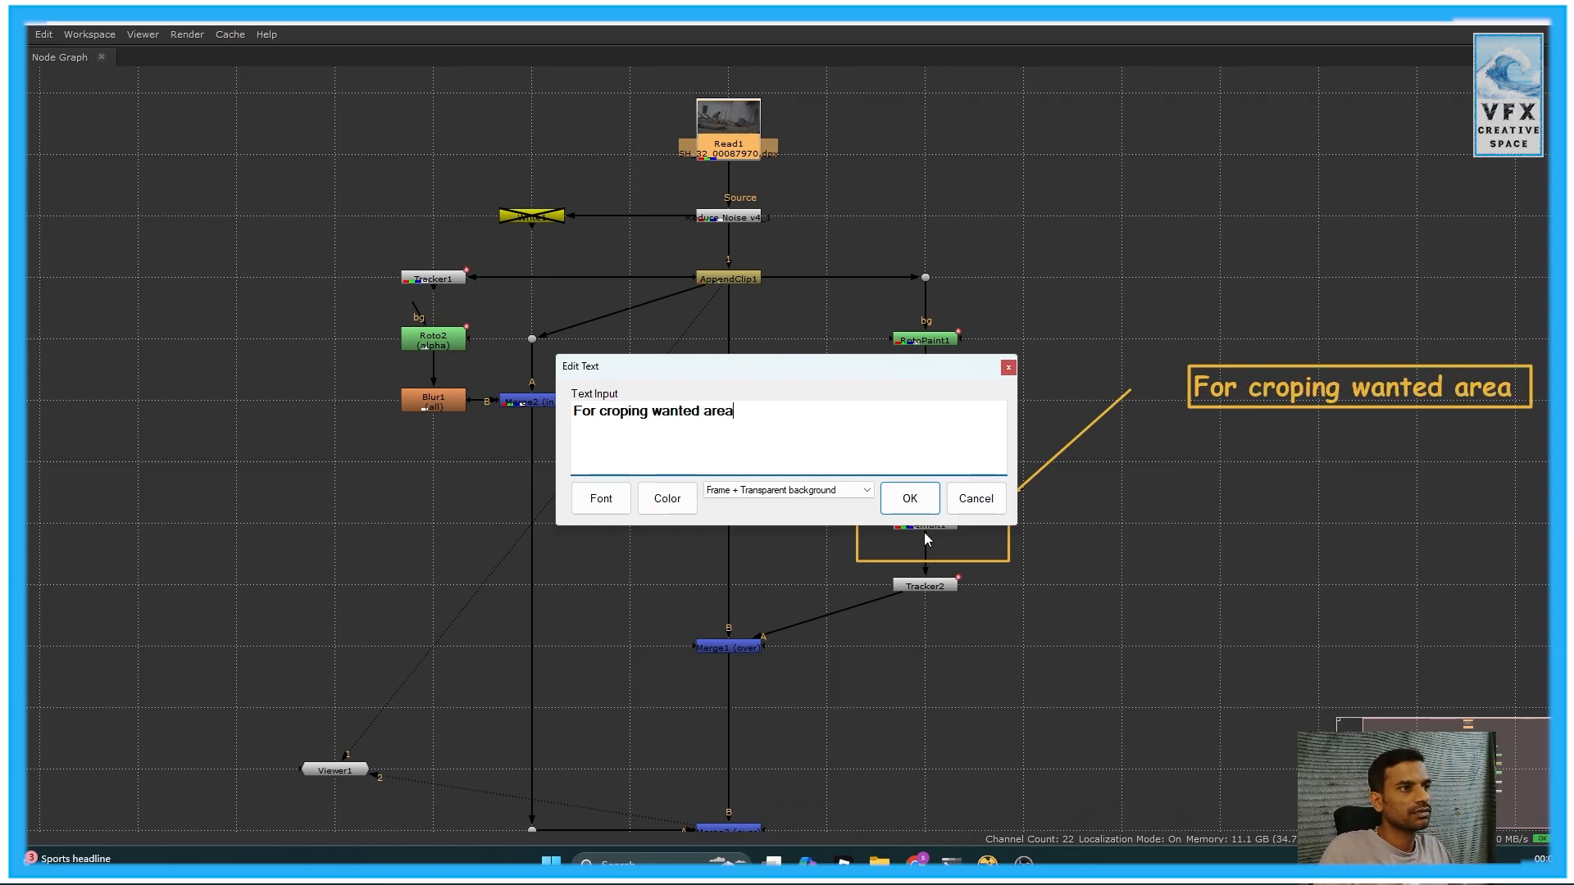
left_click(910, 499)
left_click(1195, 491)
left_click(976, 499)
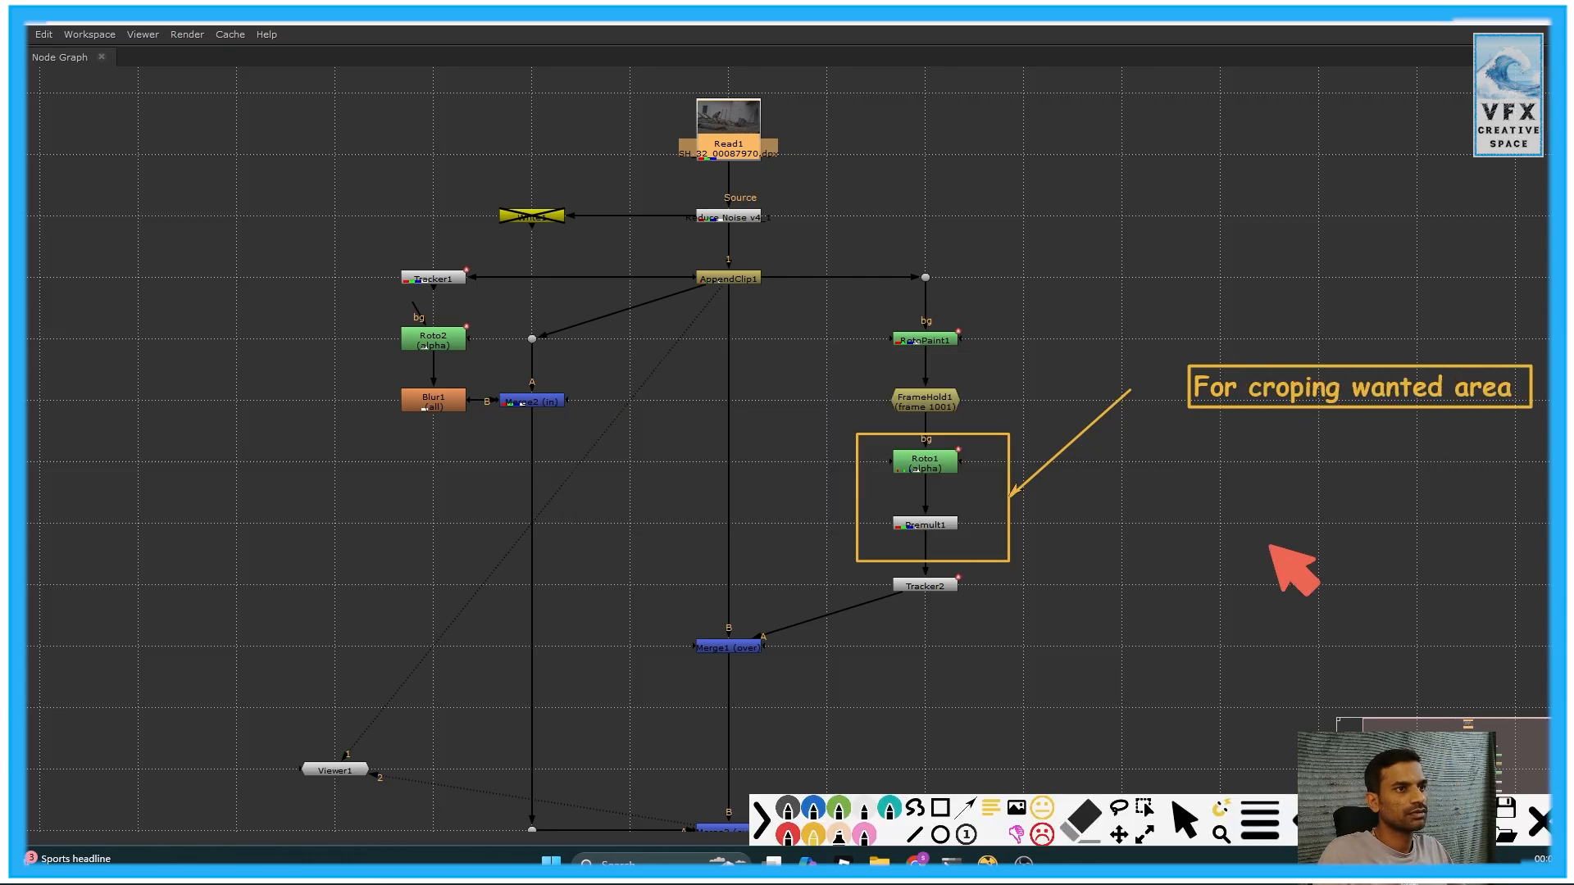
left_click(1122, 834)
mouse_move(1308, 377)
left_mouse_down()
mouse_move(1265, 412)
mouse_move(1261, 369)
left_mouse_up()
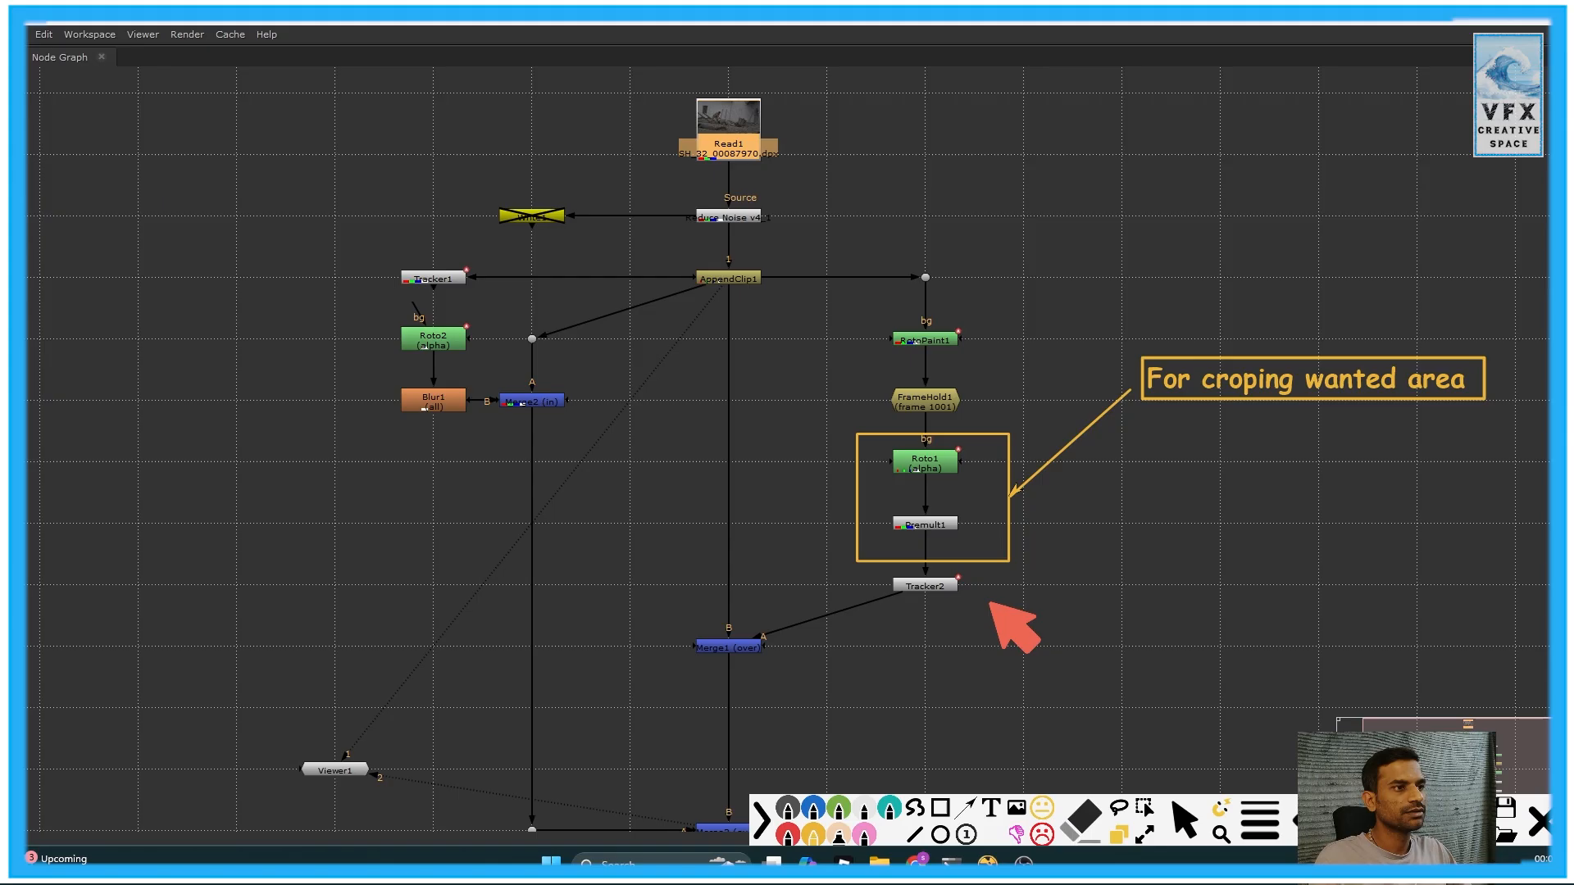
Move Tracker2 down, then draw a blue box around it with an arrow pointing to the box
key("r")
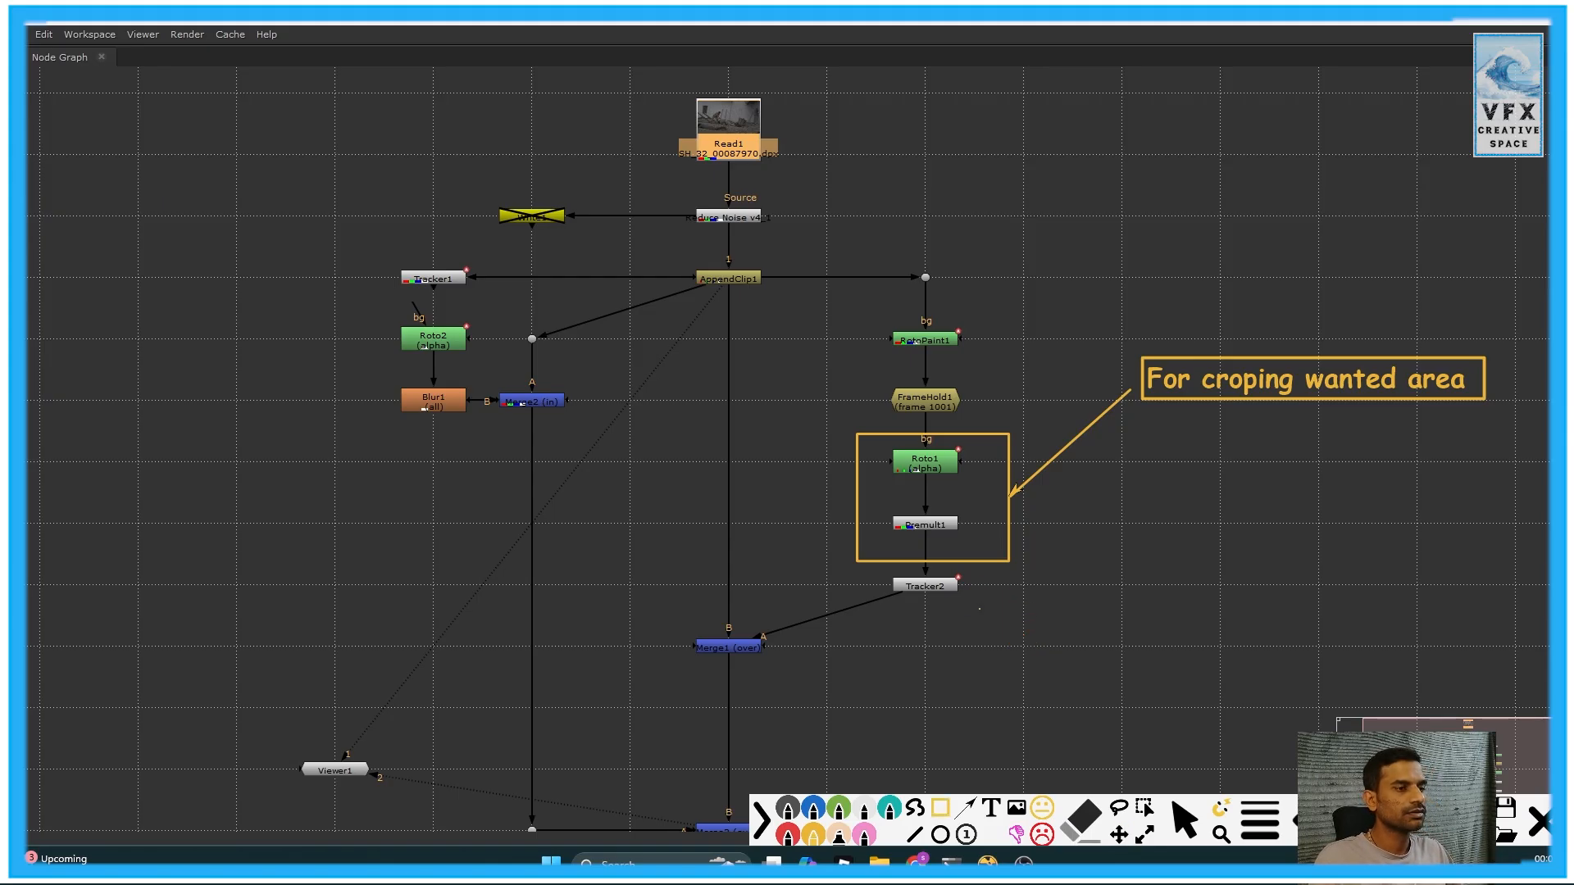
left_click_drag(924, 586, 925, 629)
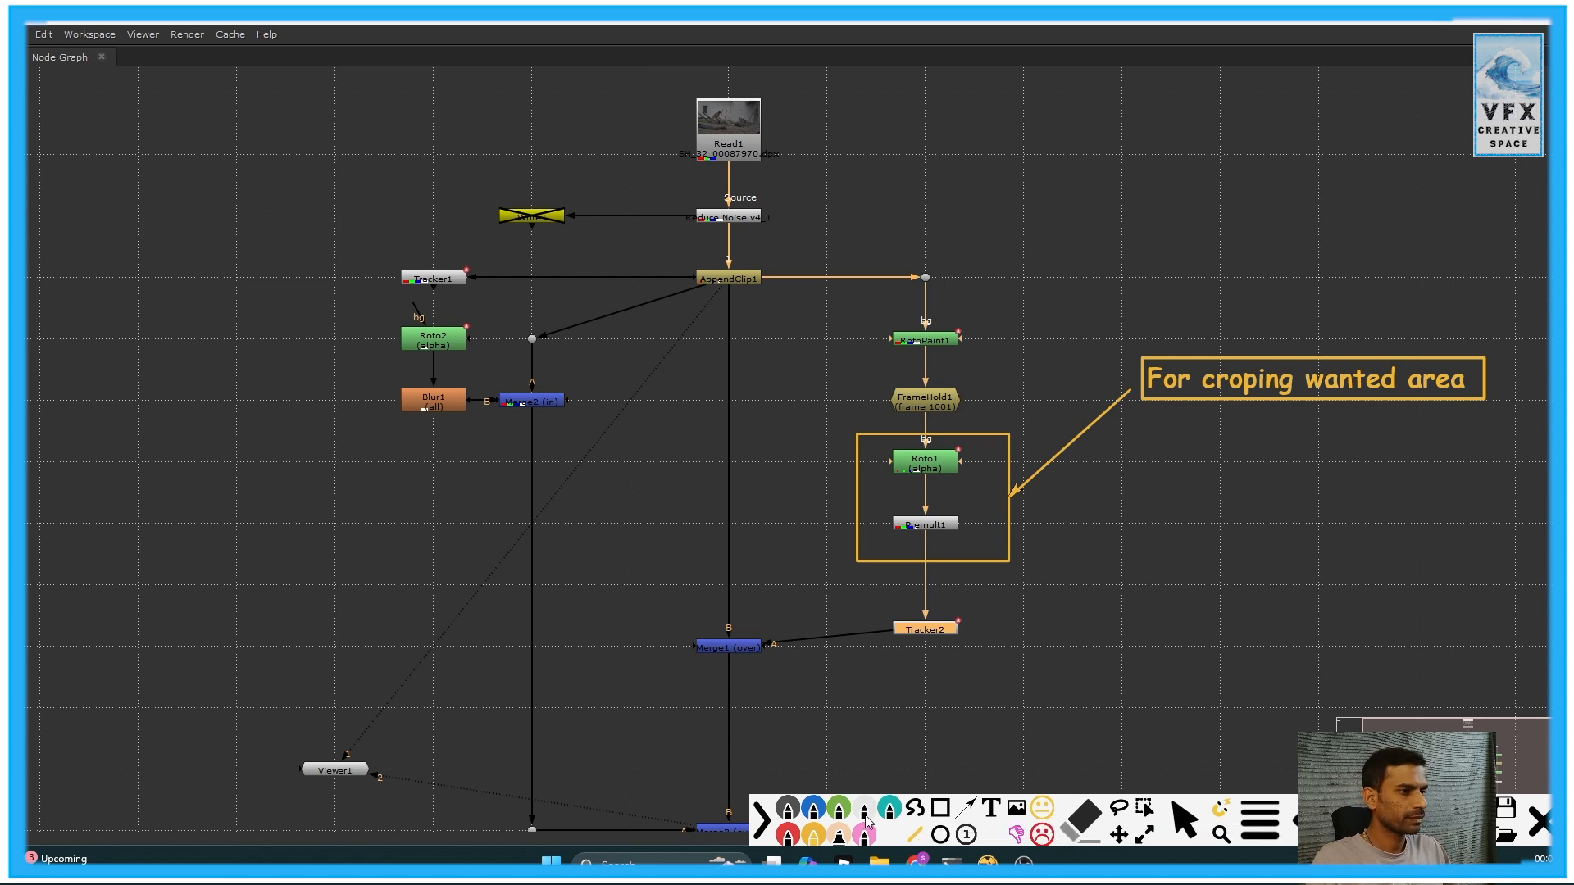
mouse_move(858, 610)
left_mouse_down()
mouse_move(990, 686)
mouse_move(1150, 546)
left_mouse_up()
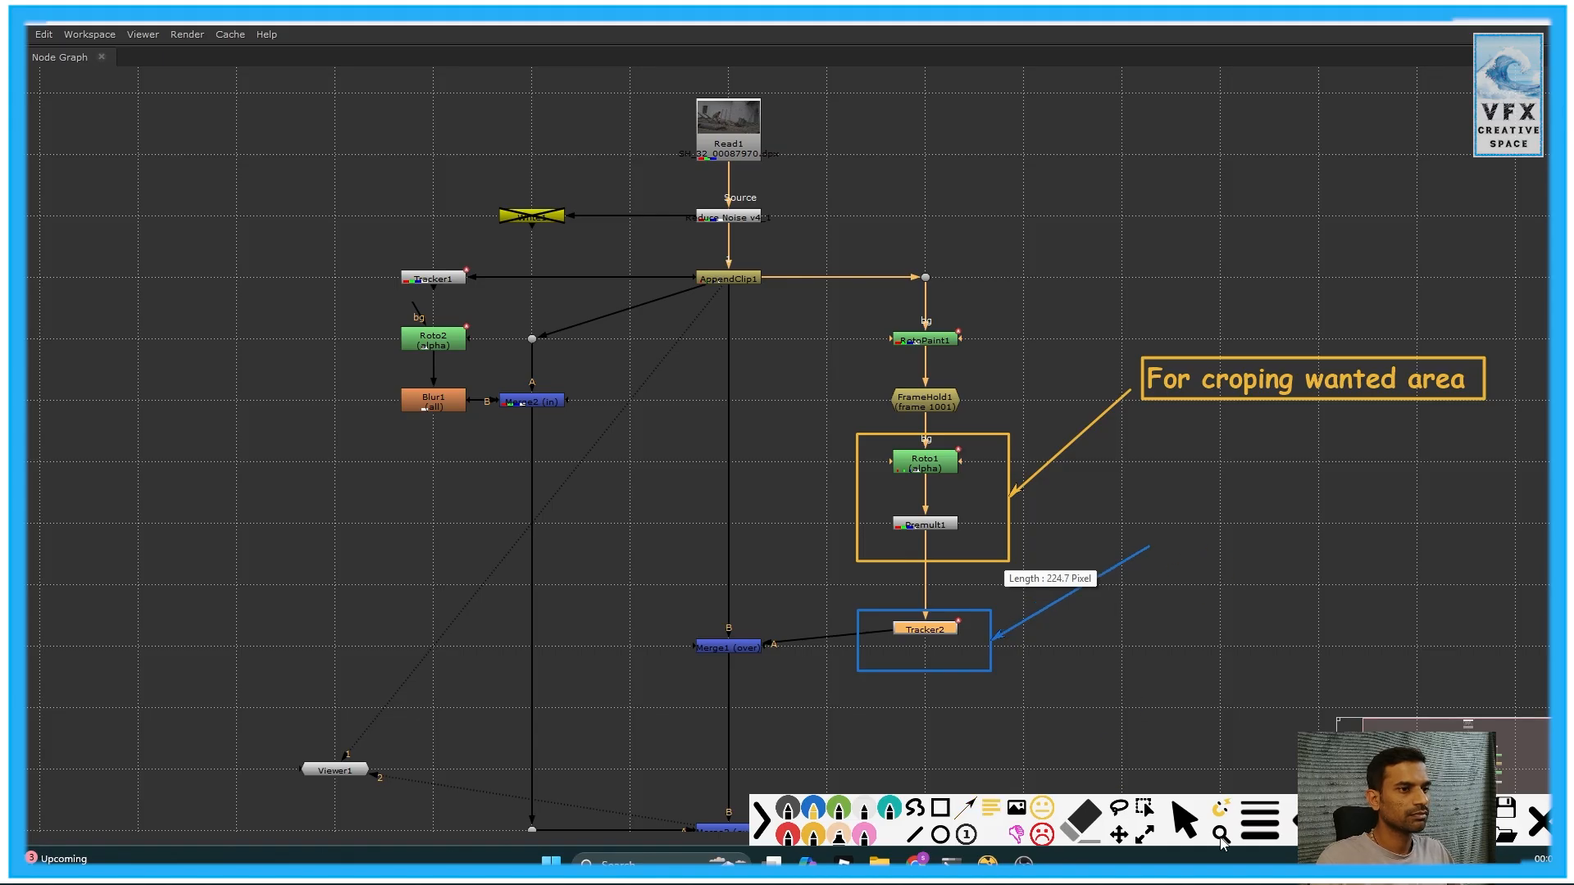
Add the framed blue text "Background pixel movement data" beside the start of Tracker2's arrow
left_click(991, 809)
left_click(1175, 544)
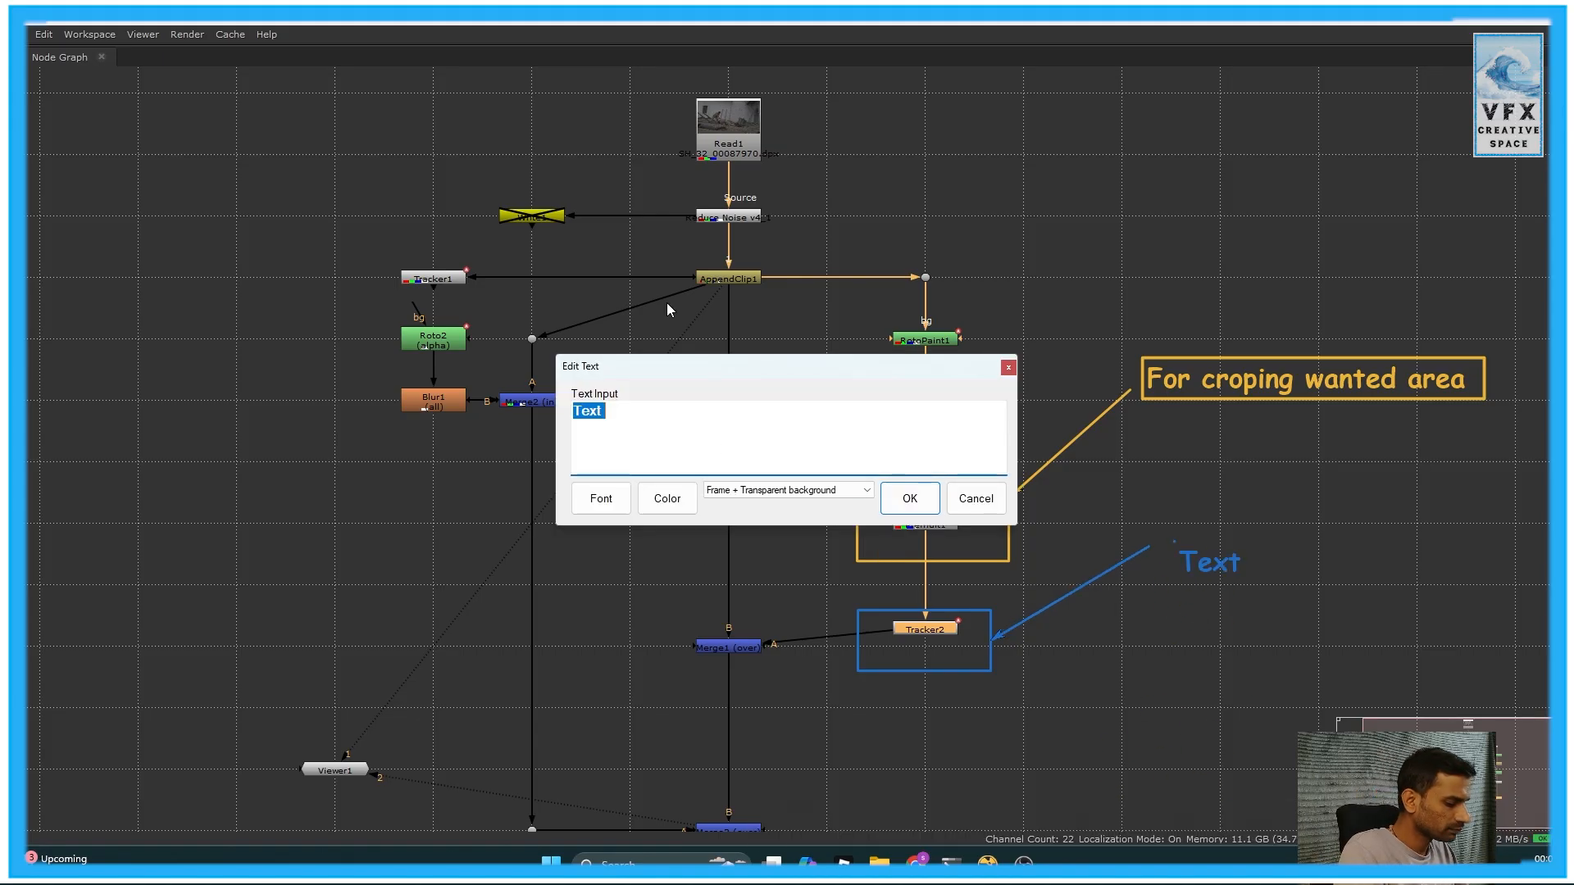
type("Backgroun pixel movement data")
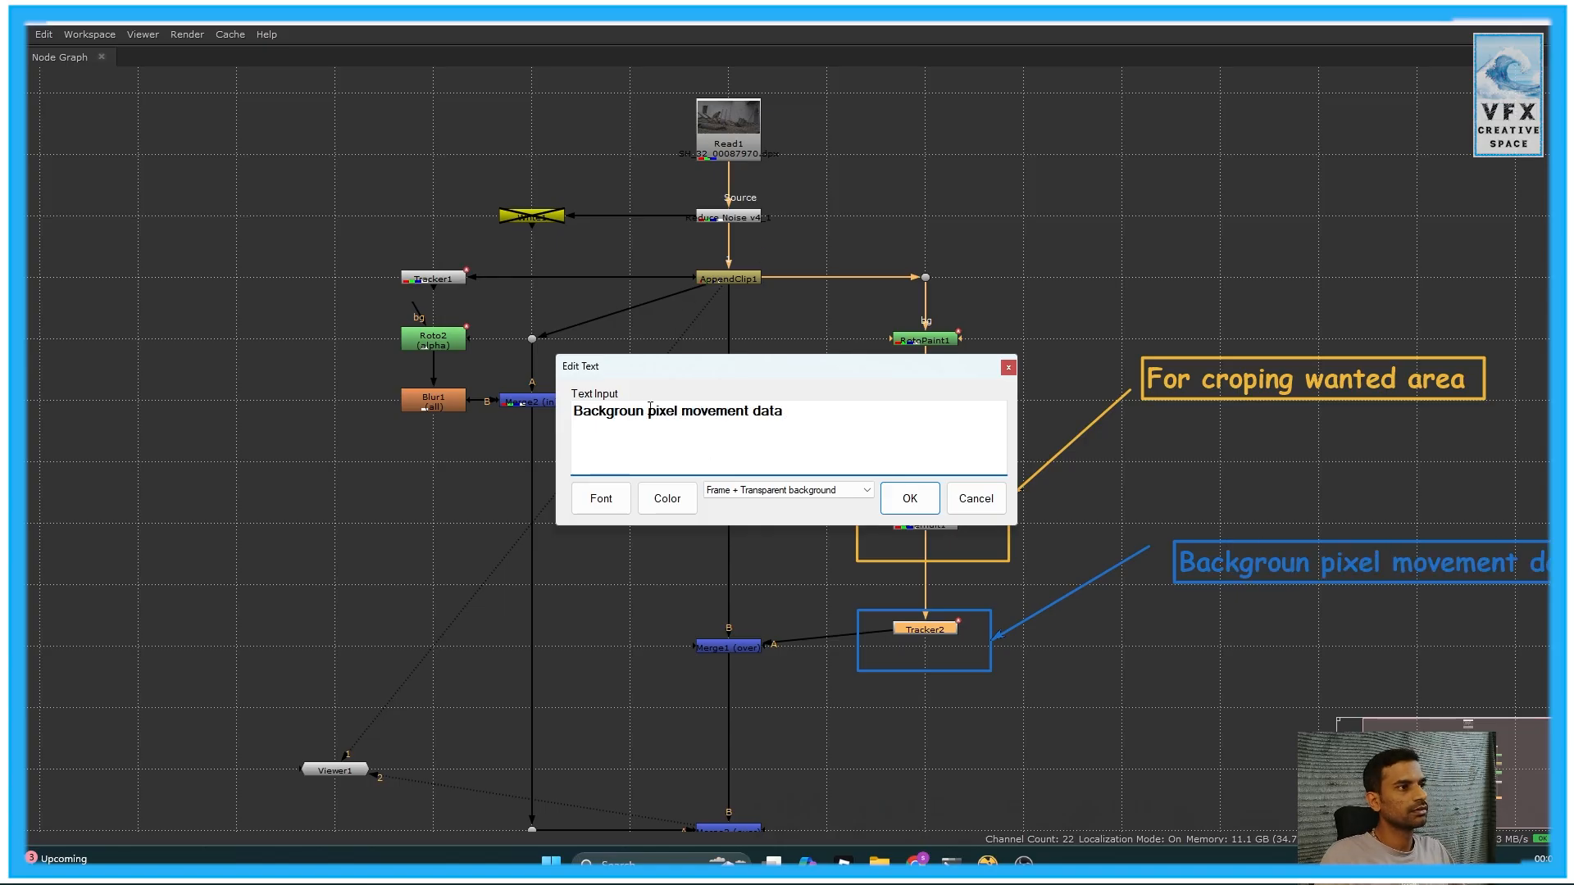
type("d")
left_click(957, 502)
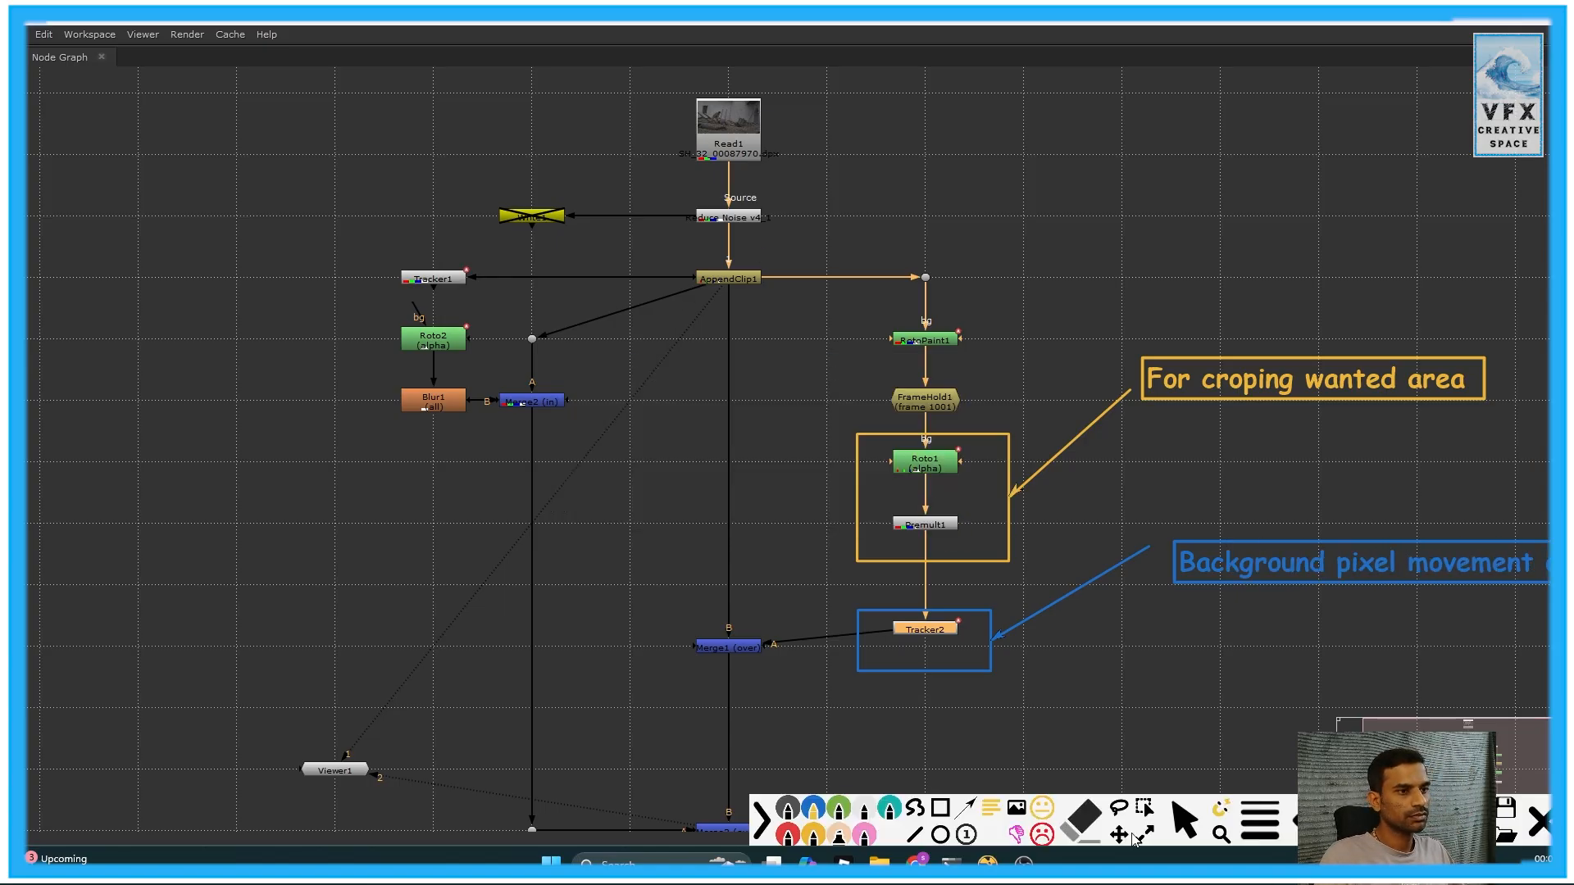